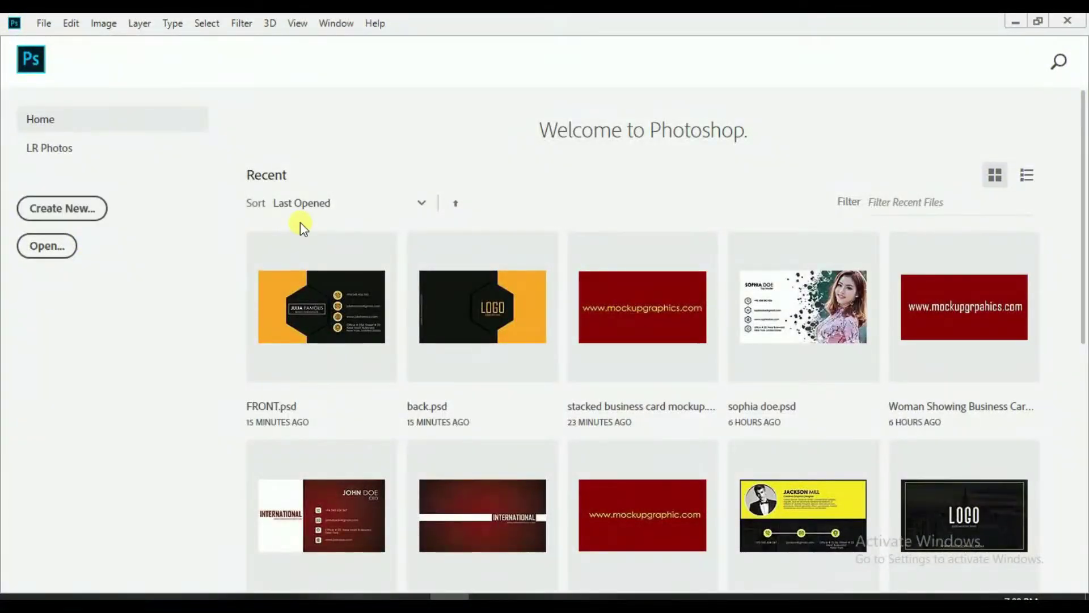
Create a new 3.5 × 2 inch, 300 ppi CMYK document named 'back'
key(ctrl+n)
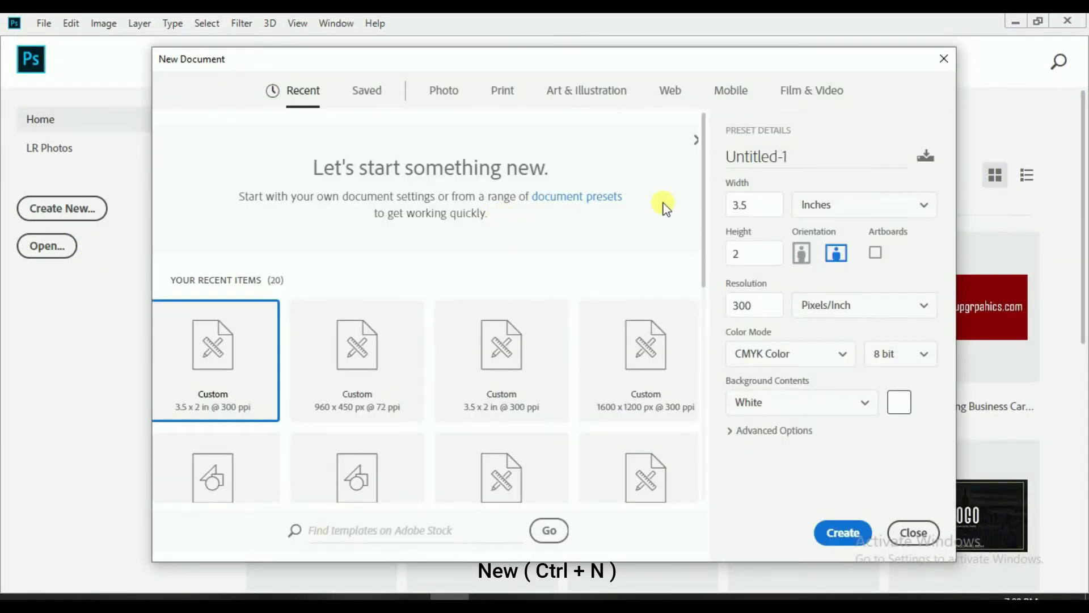
double_click(761, 158)
text(fr)
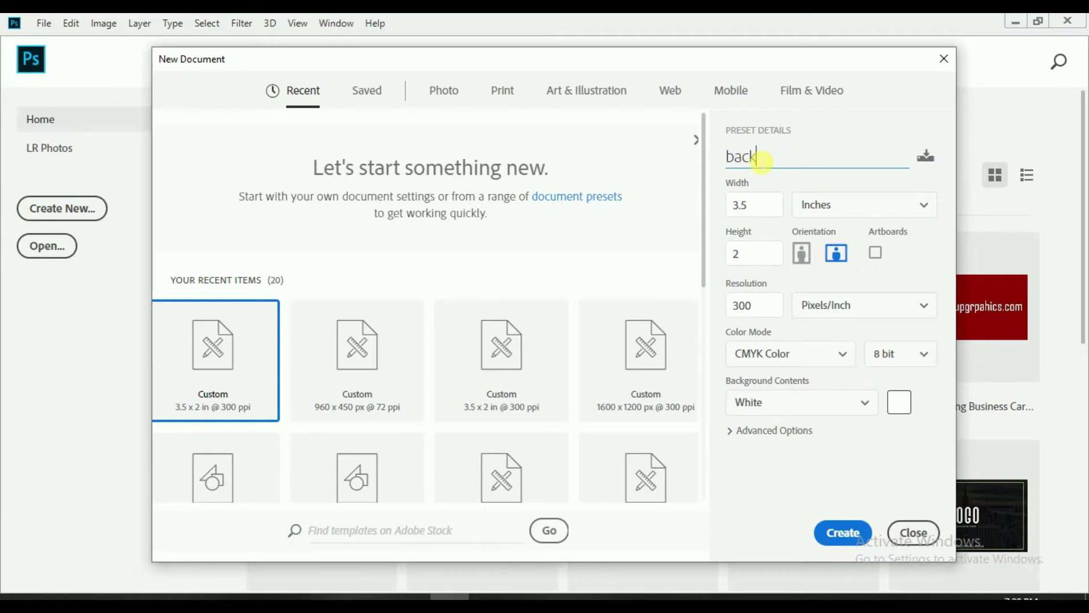
double_click(763, 207)
double_click(758, 260)
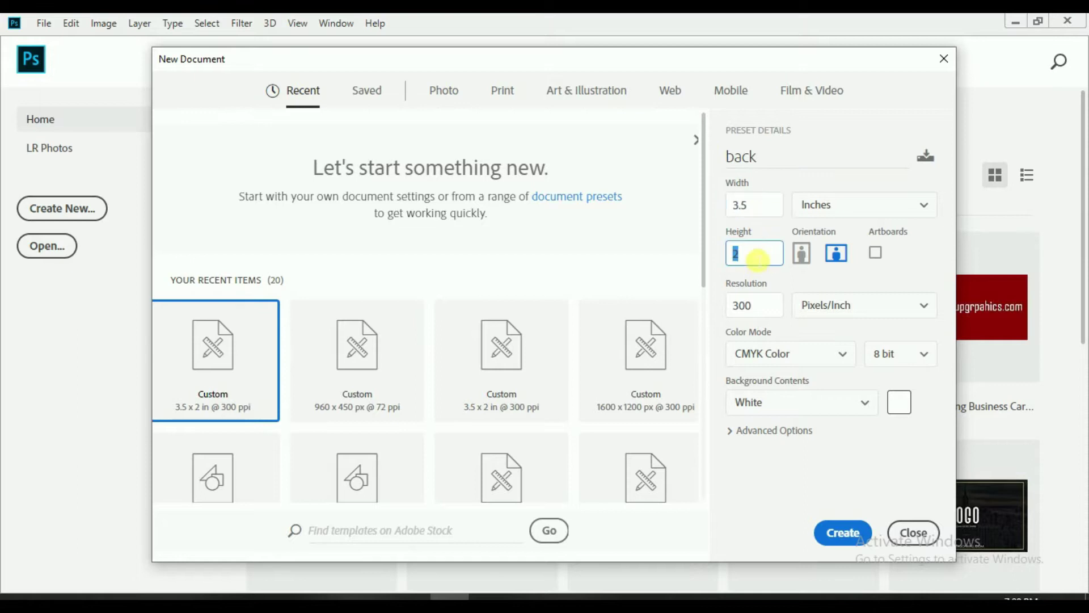
double_click(767, 311)
click(795, 355)
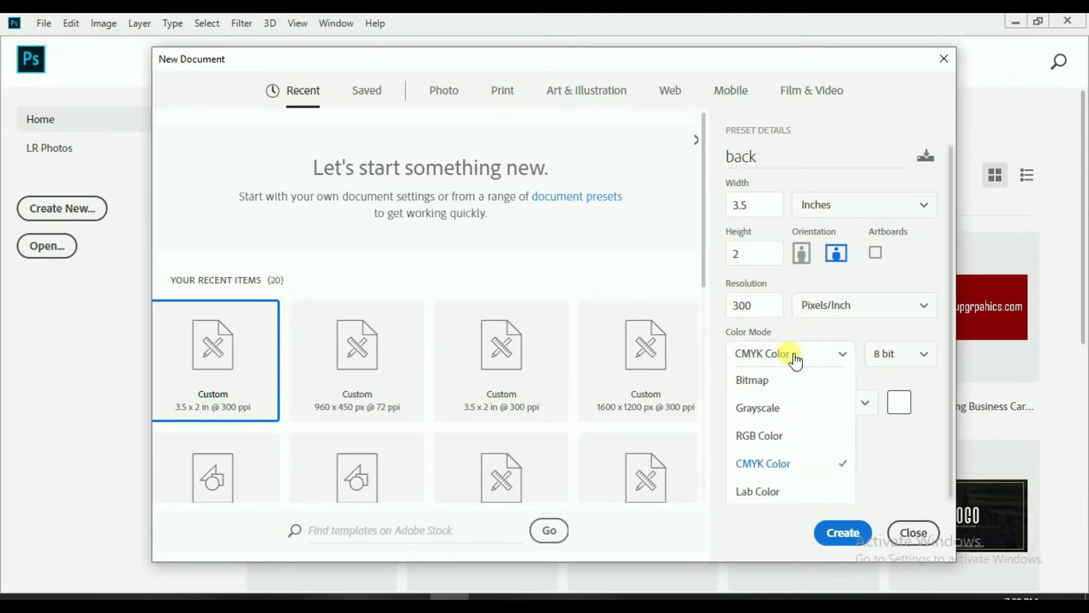
click(856, 203)
click(847, 180)
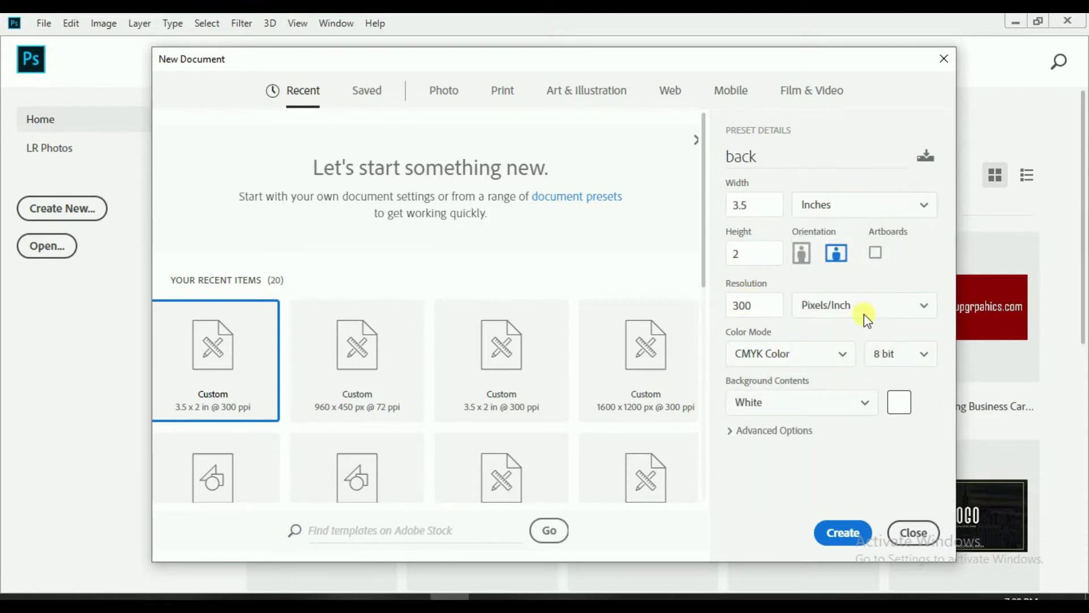
click(843, 531)
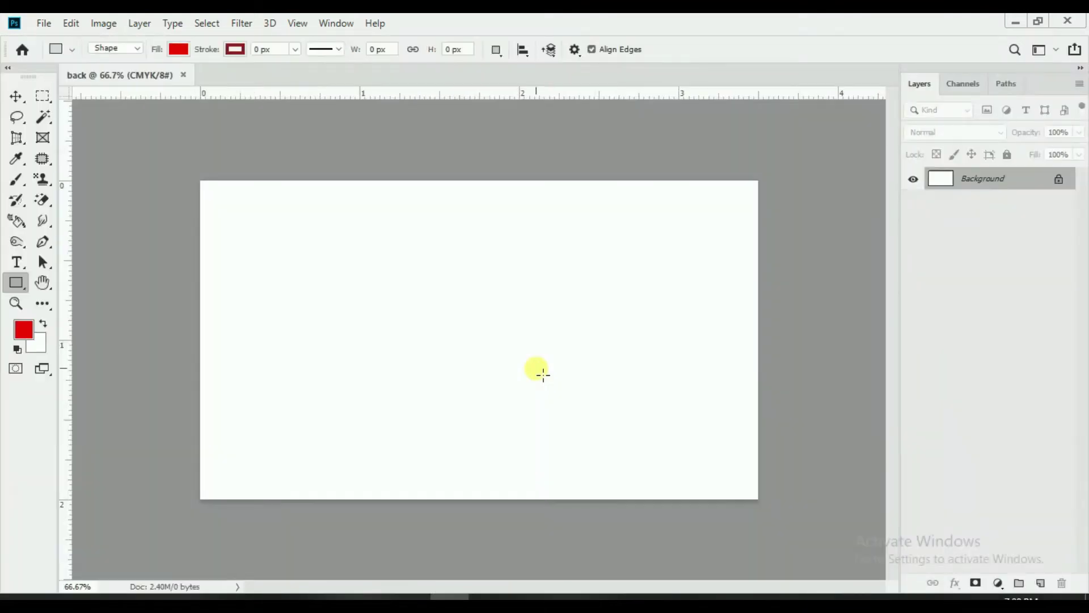
Draw a full-canvas Rectangle 1 shape and change its fill from red to pale yellow
click(24, 329)
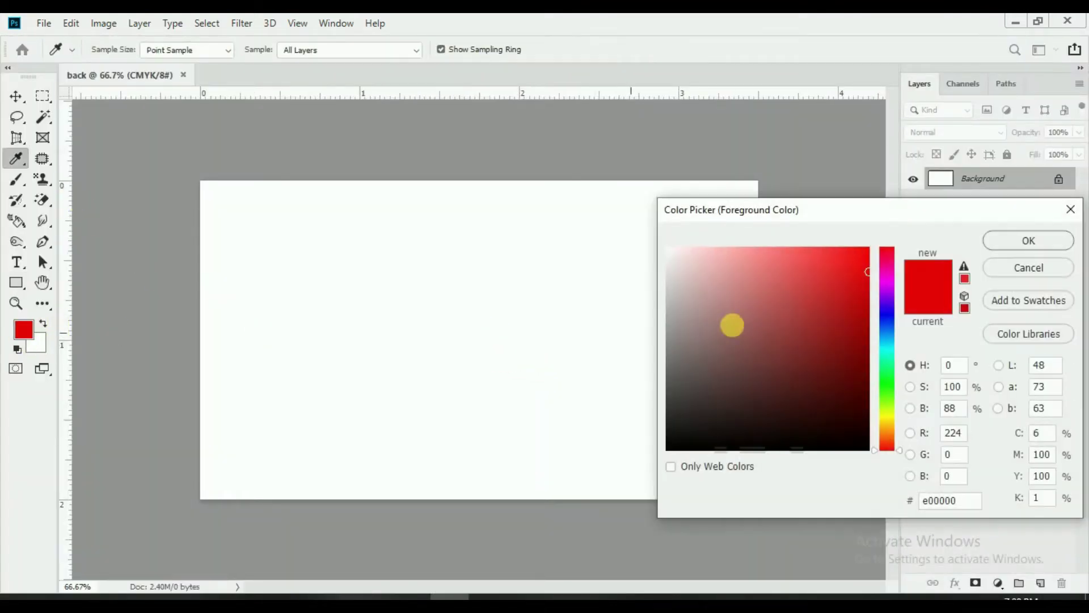
key(Return)
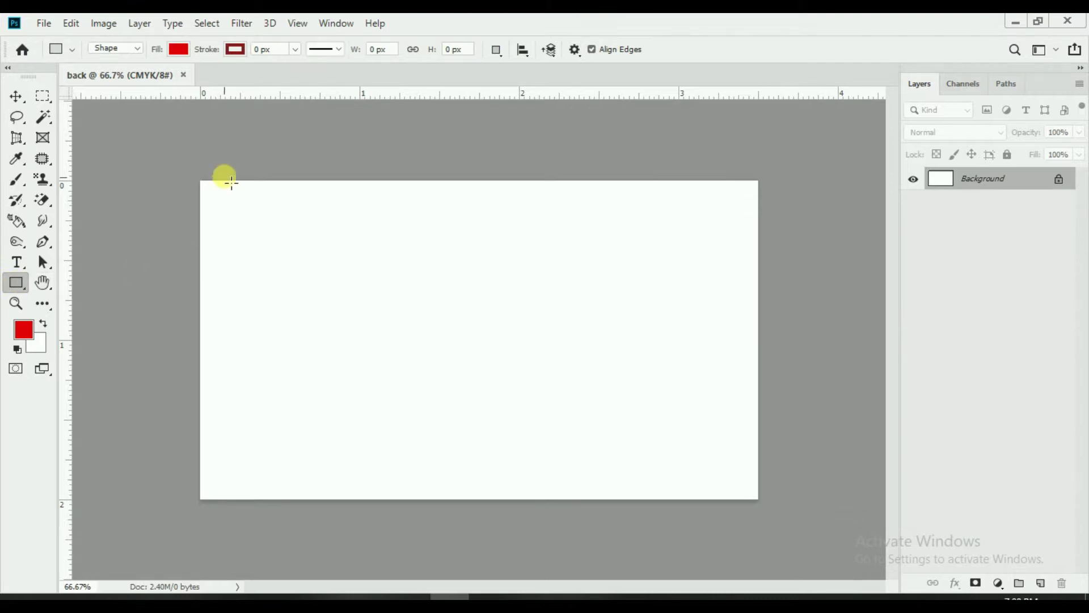
mouse_move(198, 177)
mouse_down()
mouse_move(587, 388)
mouse_move(762, 503)
mouse_up()
click(178, 49)
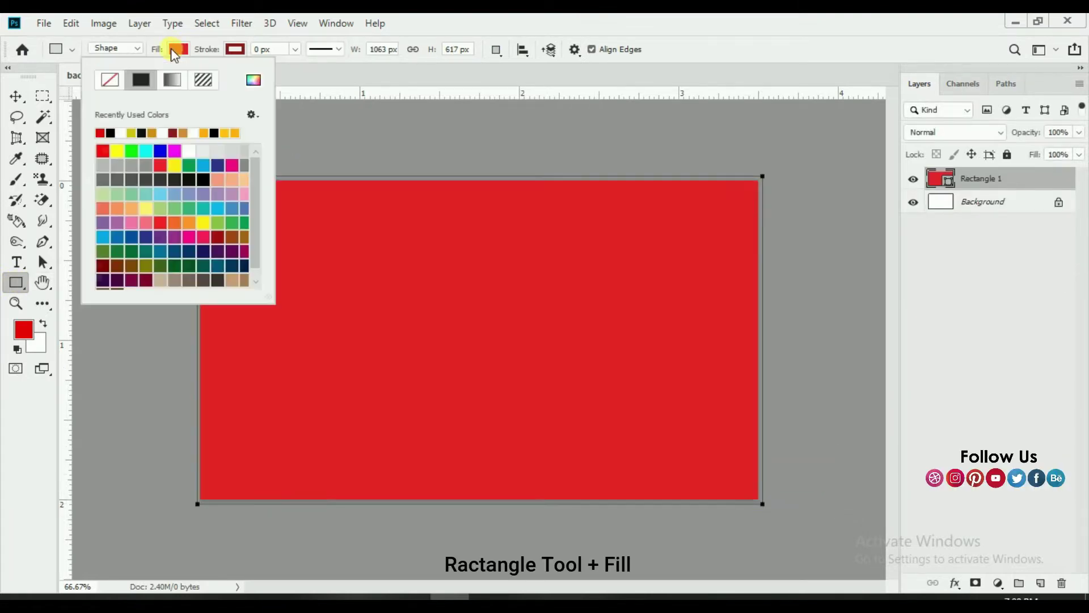
click(146, 209)
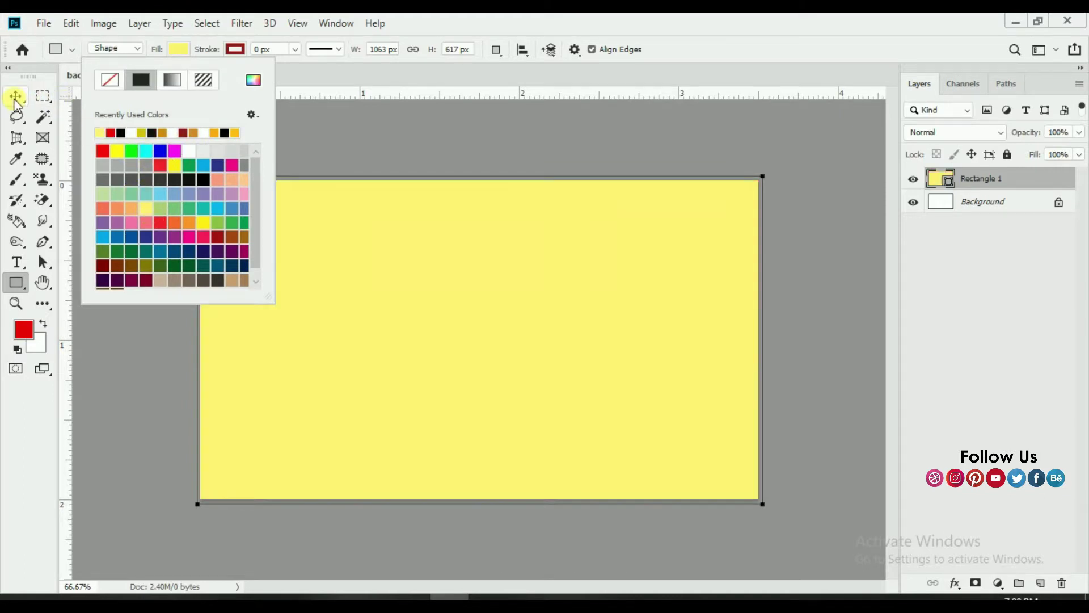
click(16, 95)
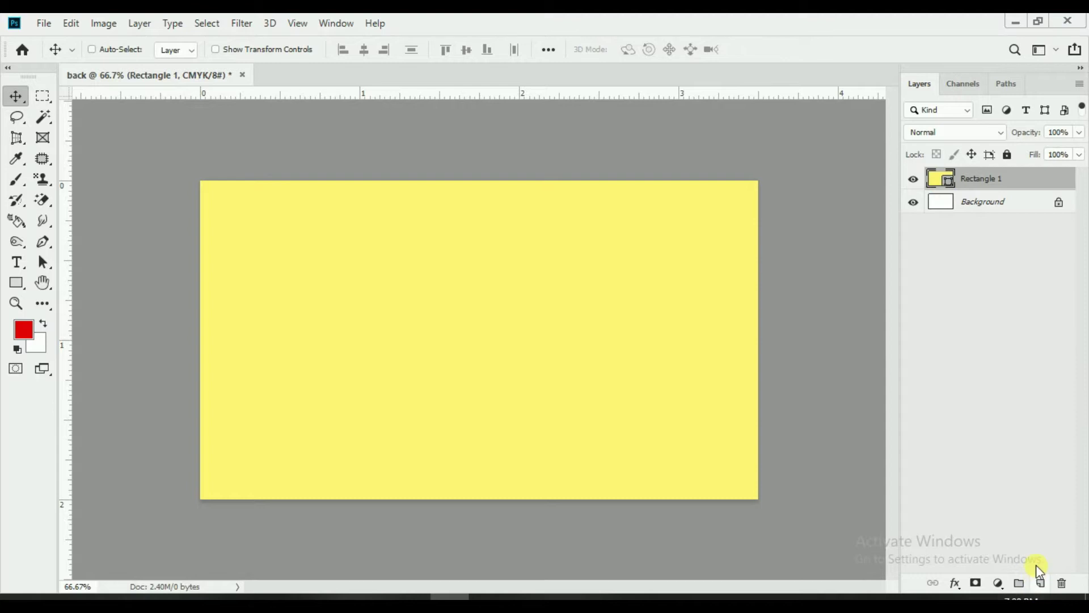
Add a Gradient Fill layer from the Black, White preset, making the left stop bright yellow
click(1001, 583)
click(922, 313)
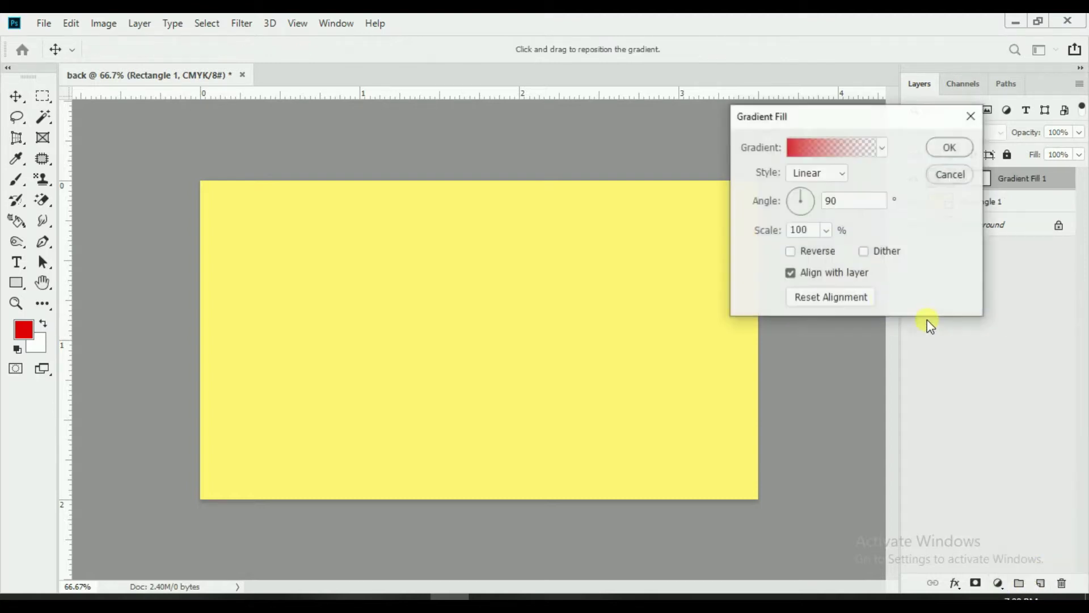
click(839, 149)
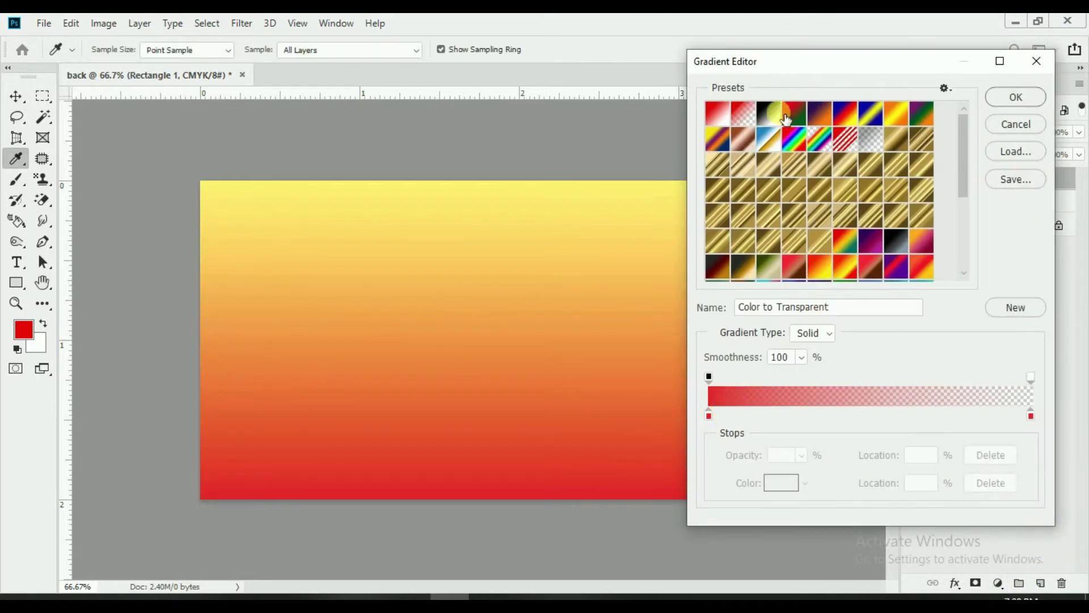
click(770, 117)
click(709, 413)
click(781, 483)
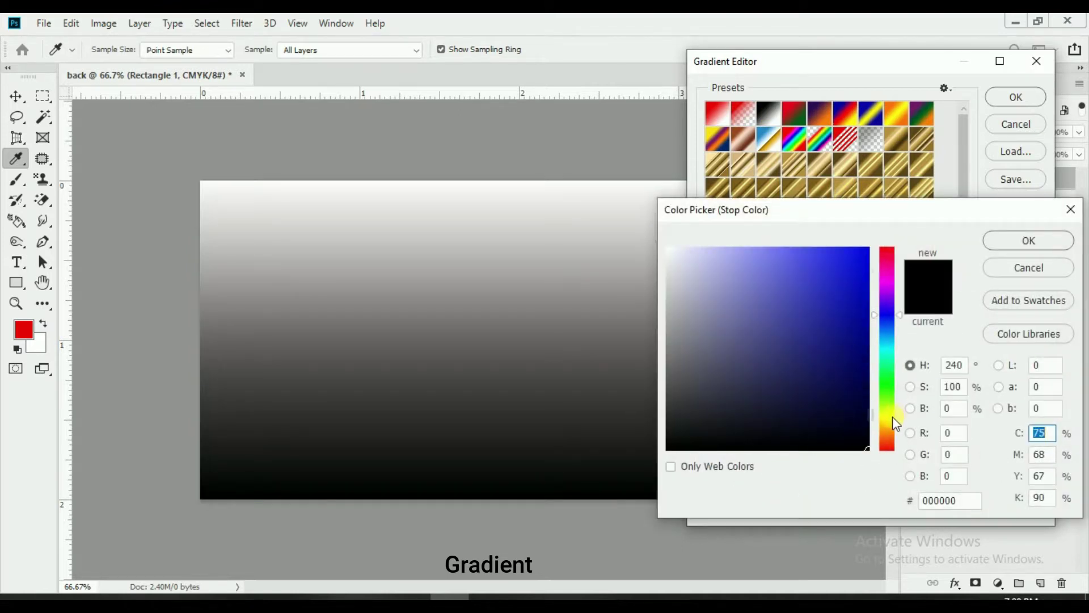
click(888, 418)
drag(853, 383, 874, 258)
click(1007, 243)
Make the right gradient stop a darker olive yellow and apply the gradient fill layer
click(1030, 421)
click(779, 481)
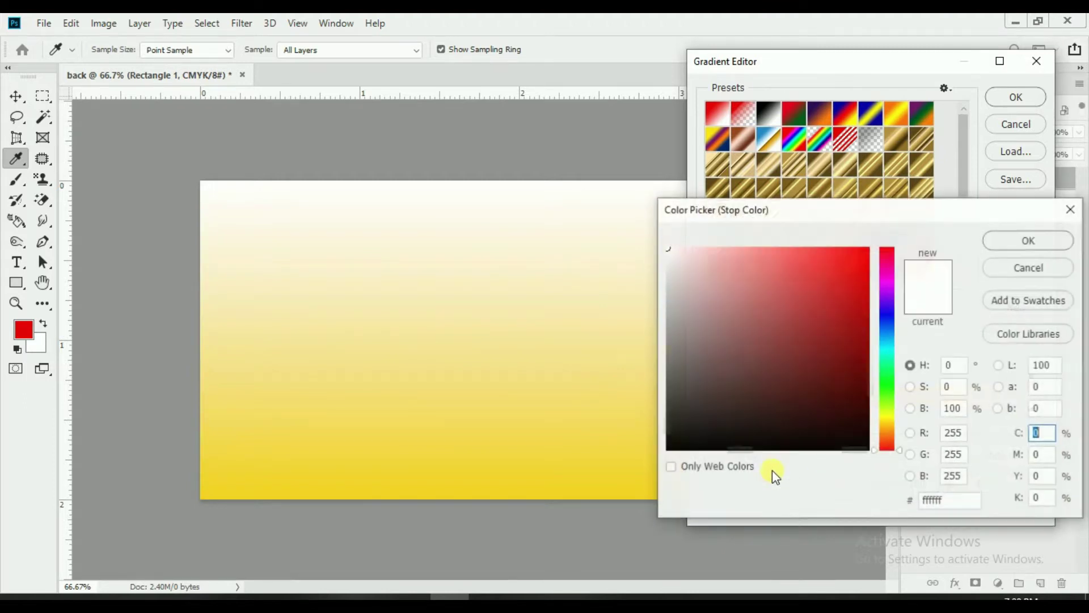
mouse_move(863, 335)
mouse_down()
mouse_move(874, 315)
mouse_move(867, 285)
mouse_up()
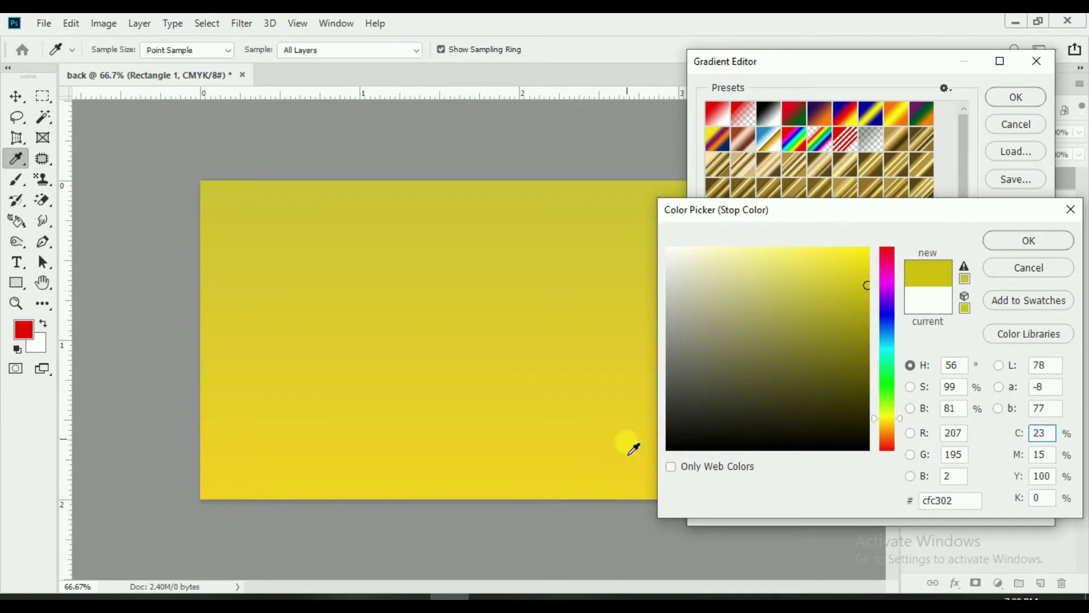
click(1028, 240)
click(1015, 97)
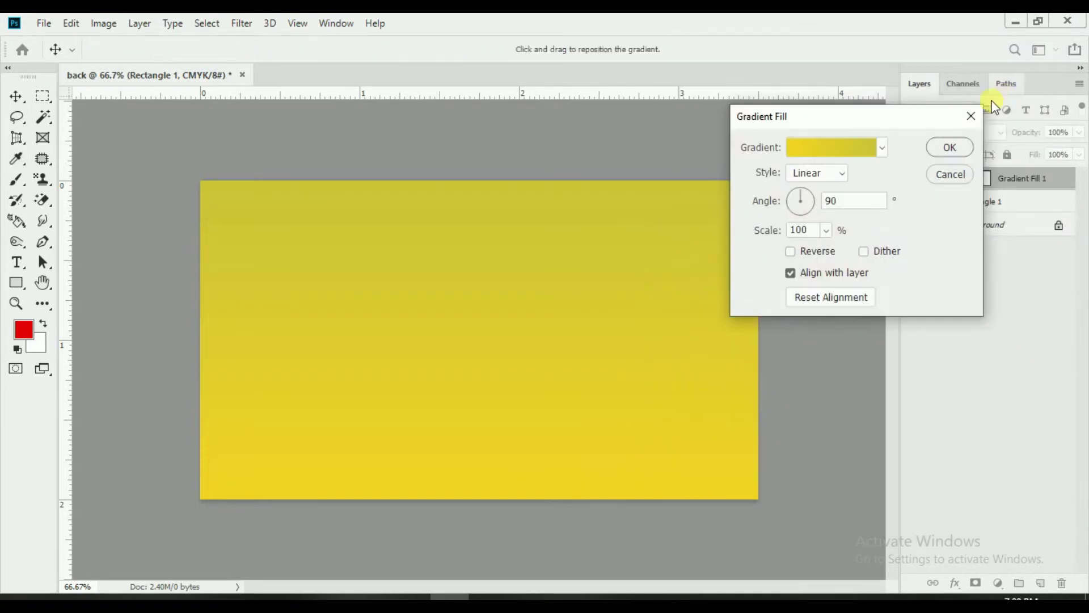
click(960, 153)
click(913, 179)
Delete Rectangle 1, unlock Background, and group it with Gradient Fill 1 as 'background'
click(922, 203)
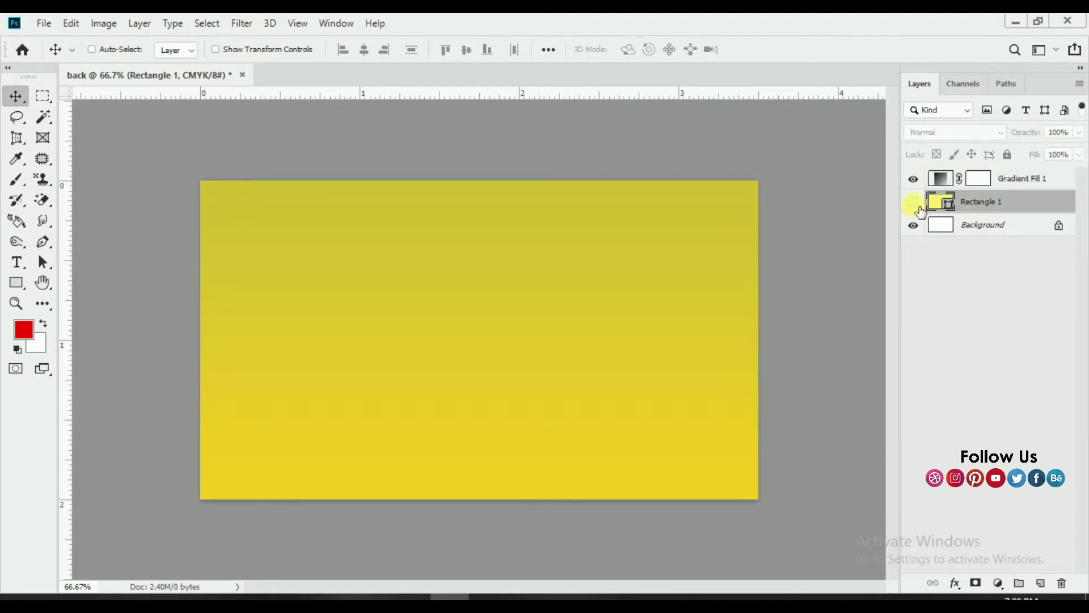
key(Delete)
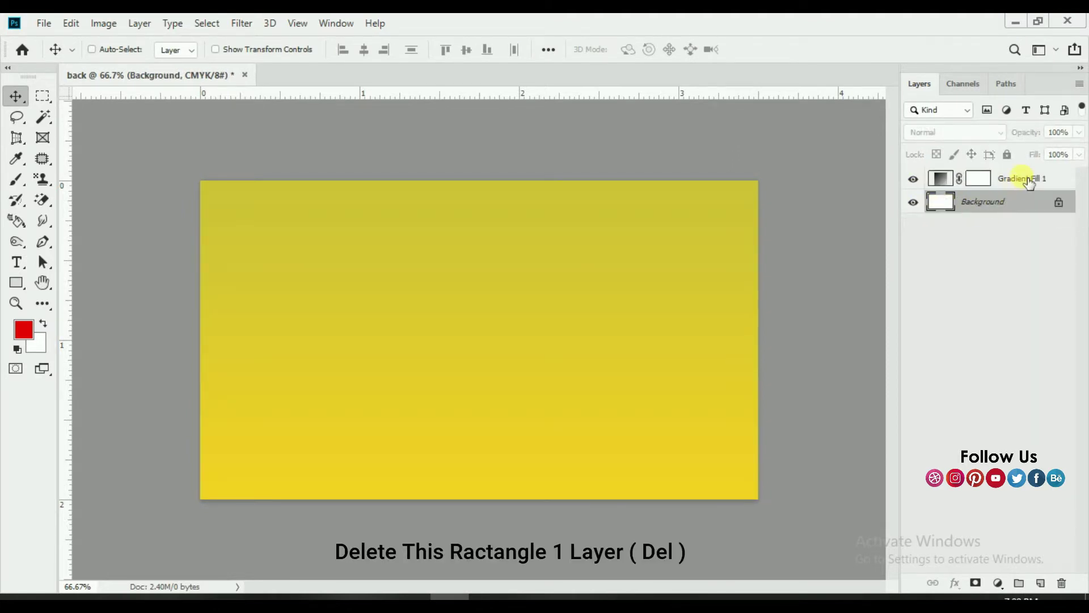
shift+click(1028, 180)
key(ctrl)
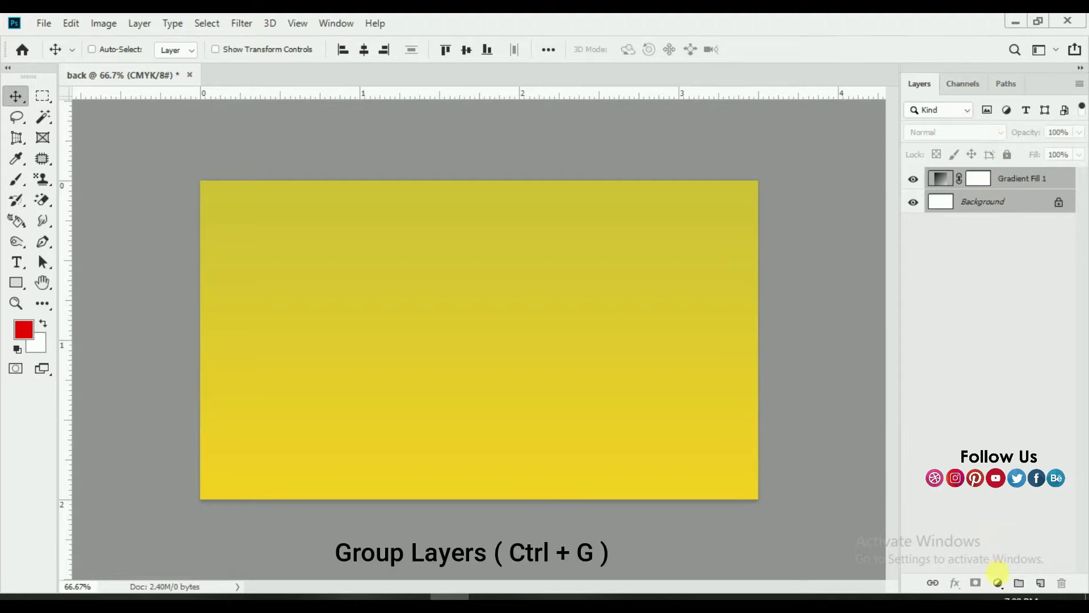
click(1060, 202)
ctrl+click(1034, 179)
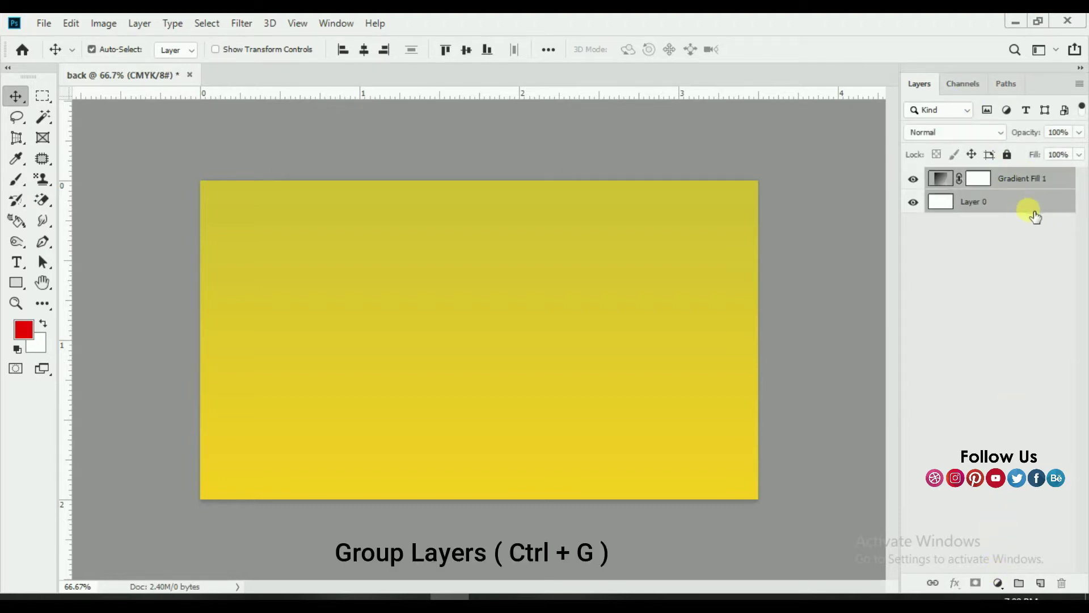
key(ctrl+g)
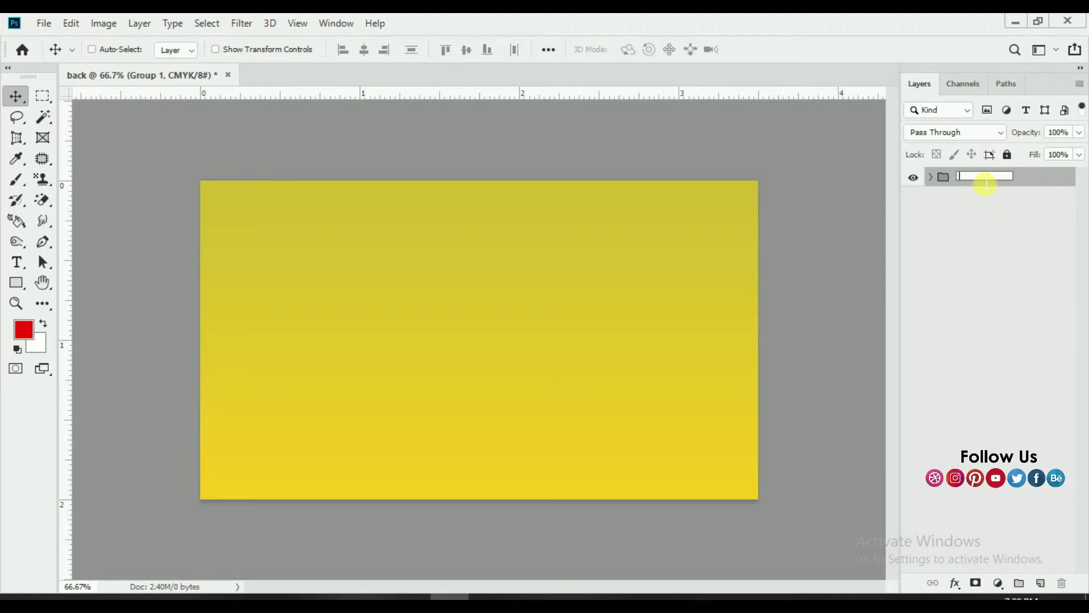
text(background)
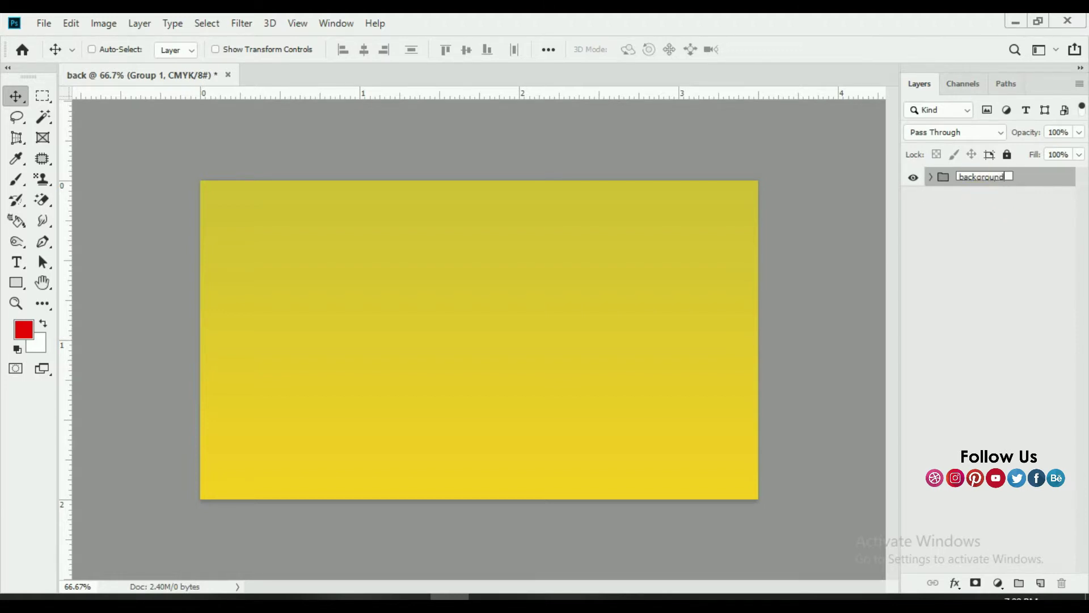
key(Return)
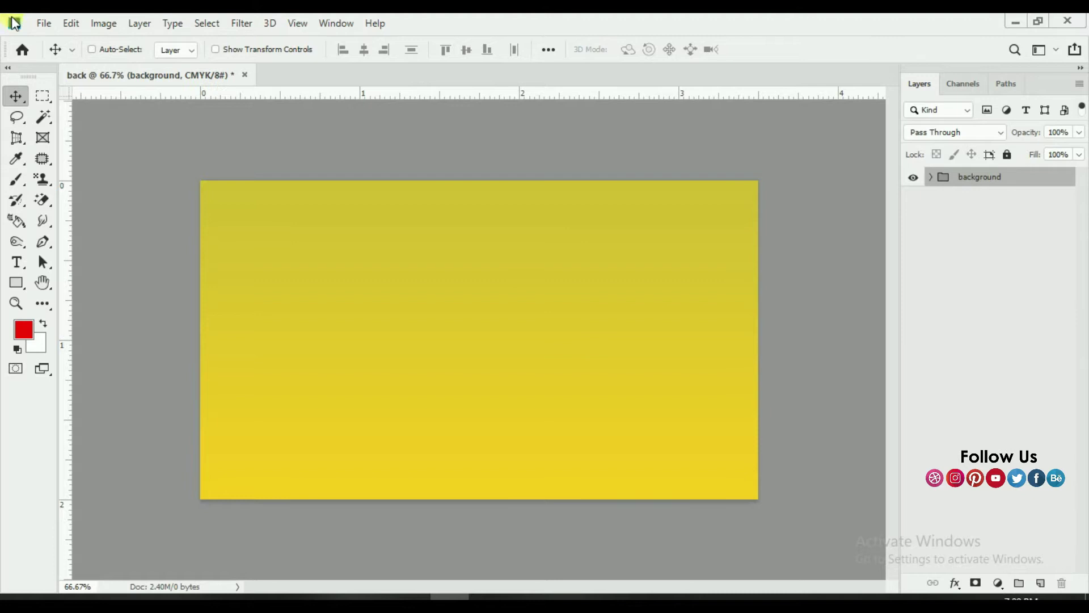
click(242, 590)
Search Google Images for 'building background' in a new Chrome tab
click(685, 29)
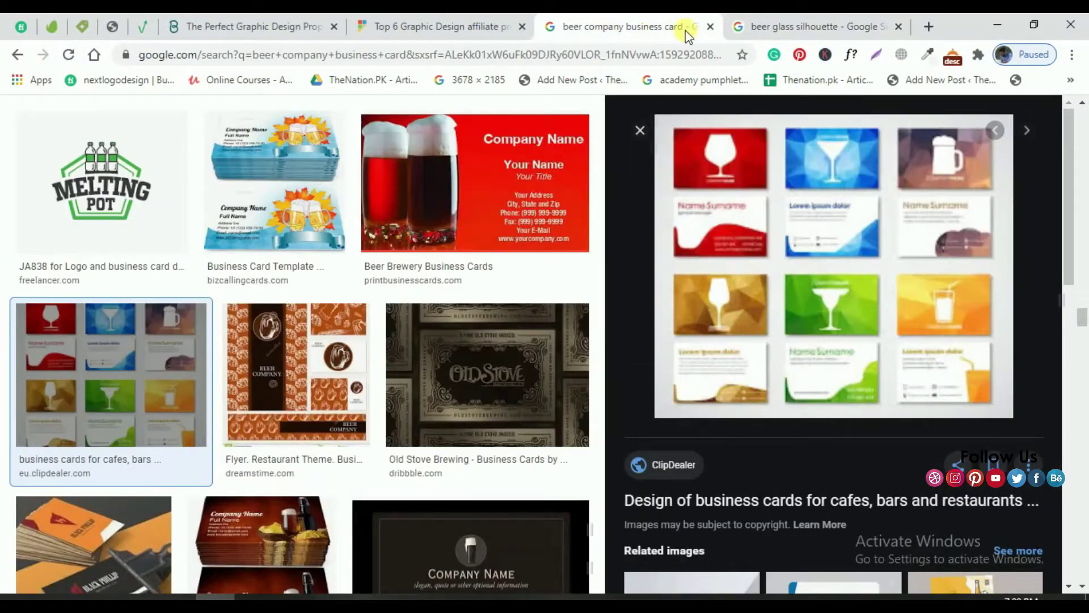
click(840, 27)
click(921, 26)
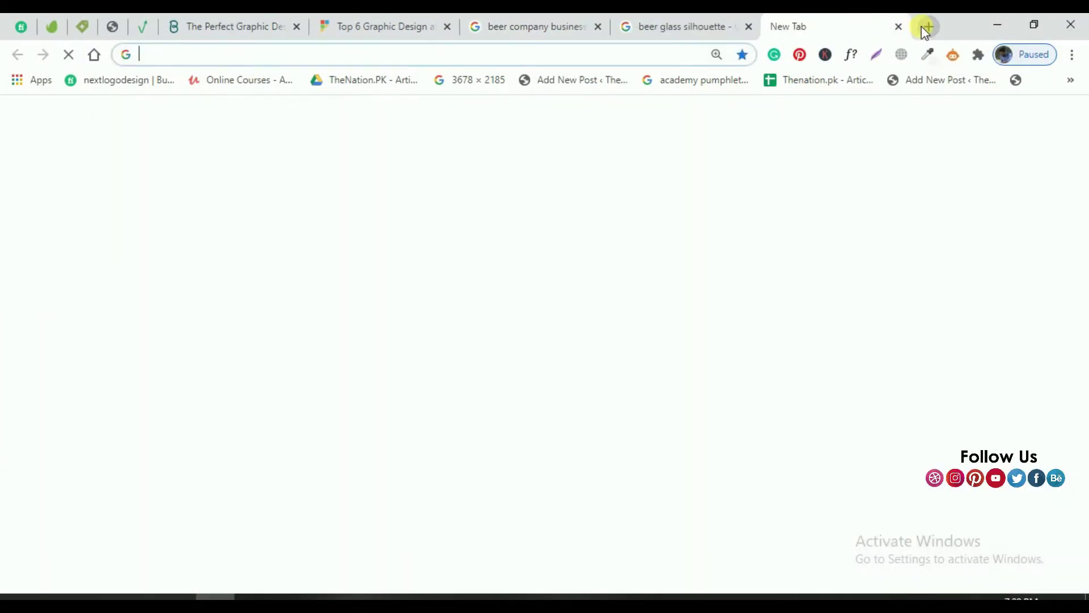
text(building ba)
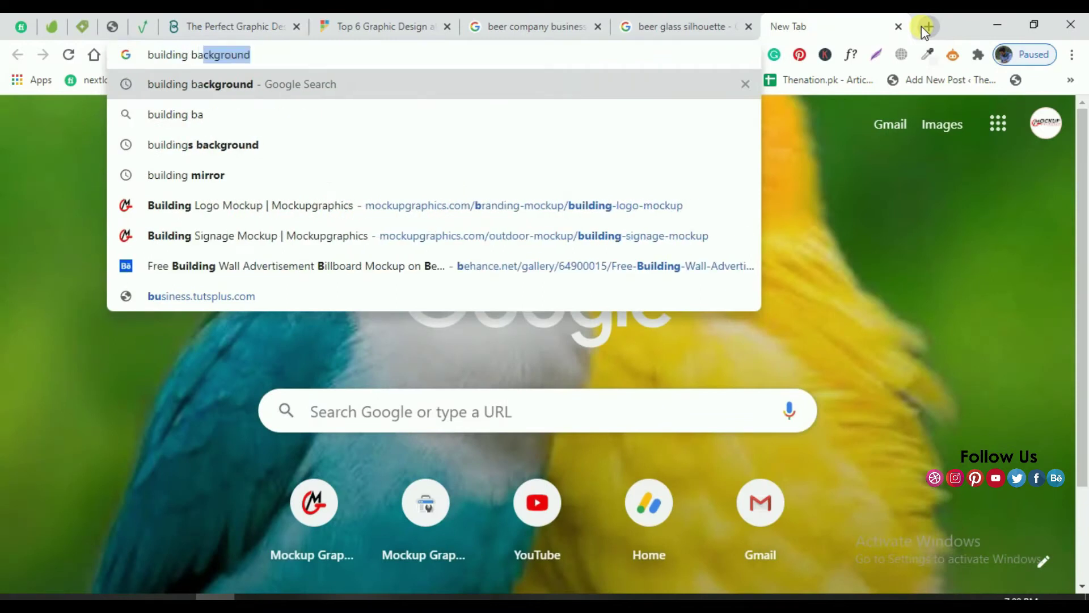
text(ckground)
key(Return)
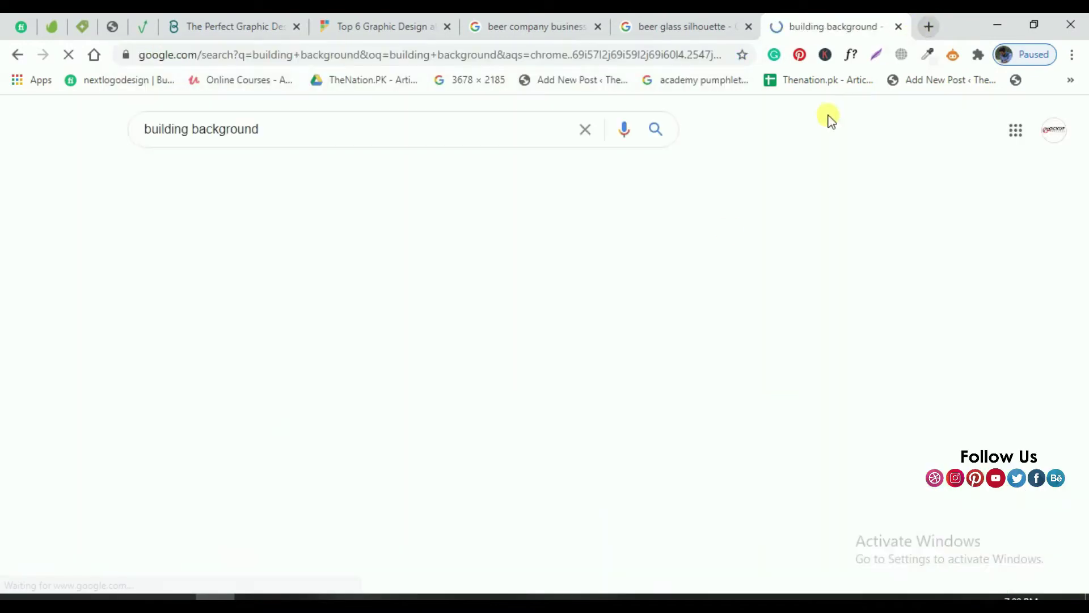
scroll(421, 370, down, 1)
scroll(423, 369, down, 4)
scroll(420, 363, down, 2)
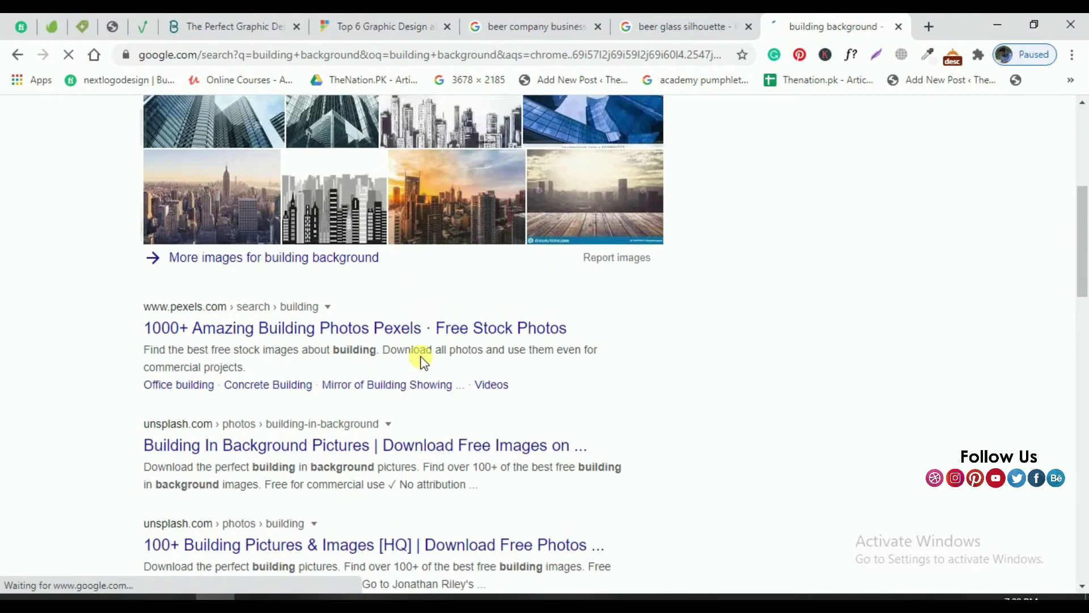
scroll(454, 351, up, 6)
click(500, 337)
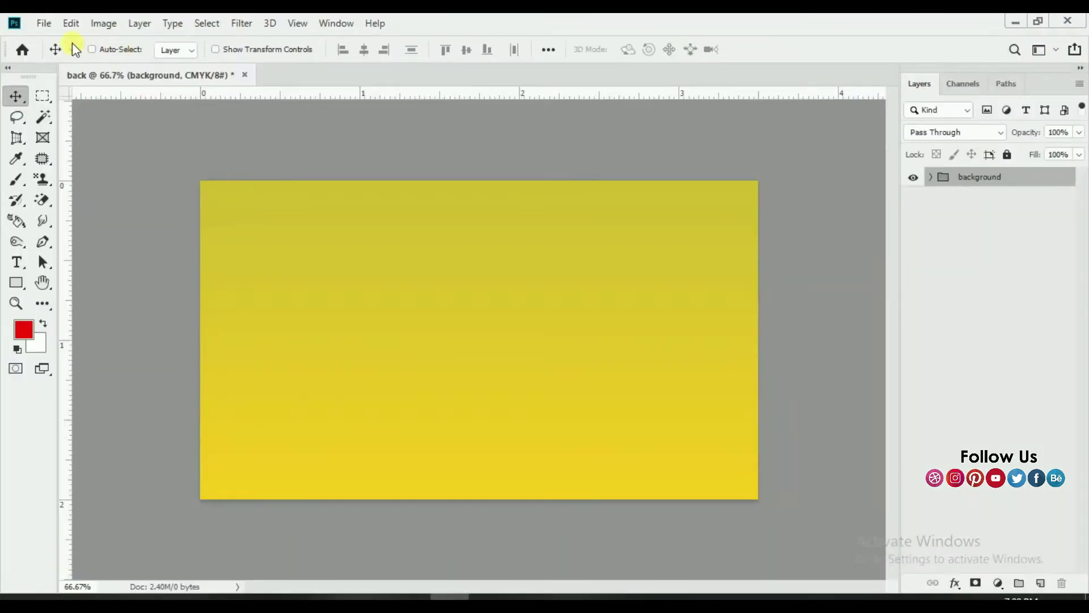
Place the embedded image 1802075.jpg from the Desktop into the card
click(43, 22)
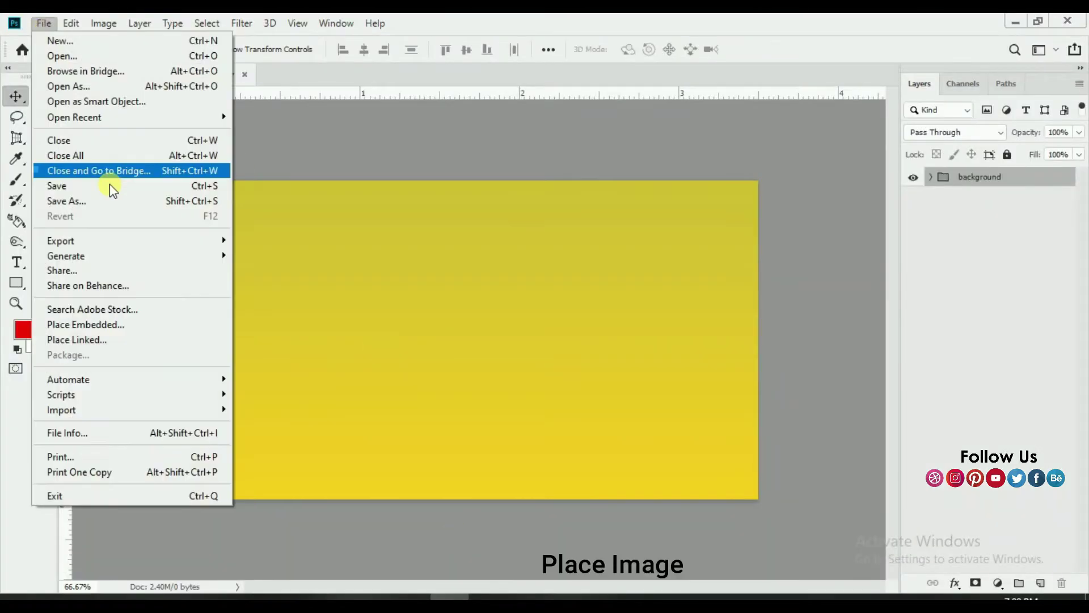
click(120, 329)
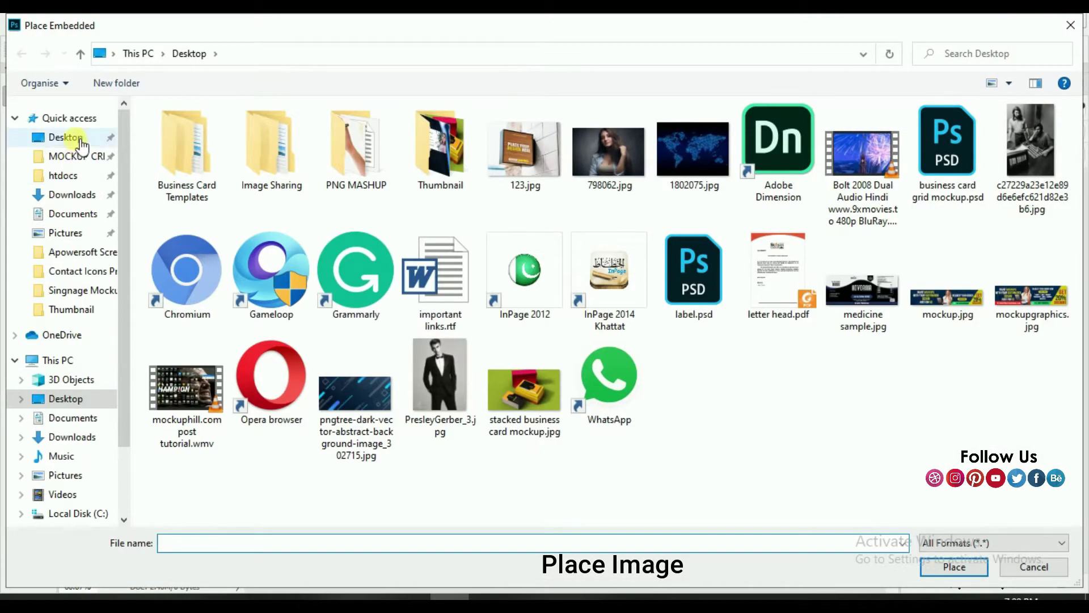
click(83, 143)
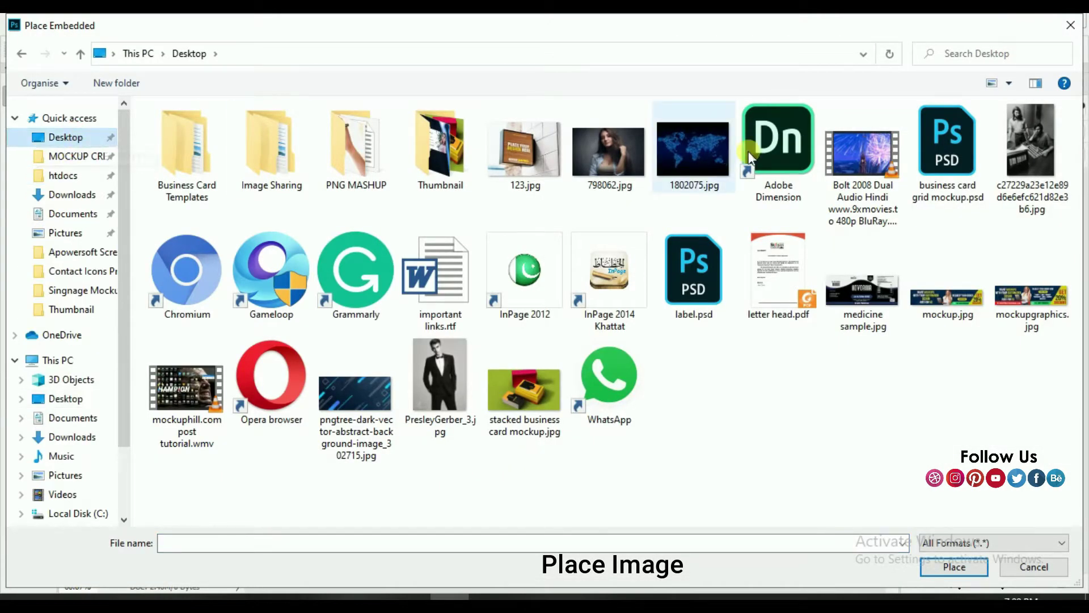
double_click(699, 149)
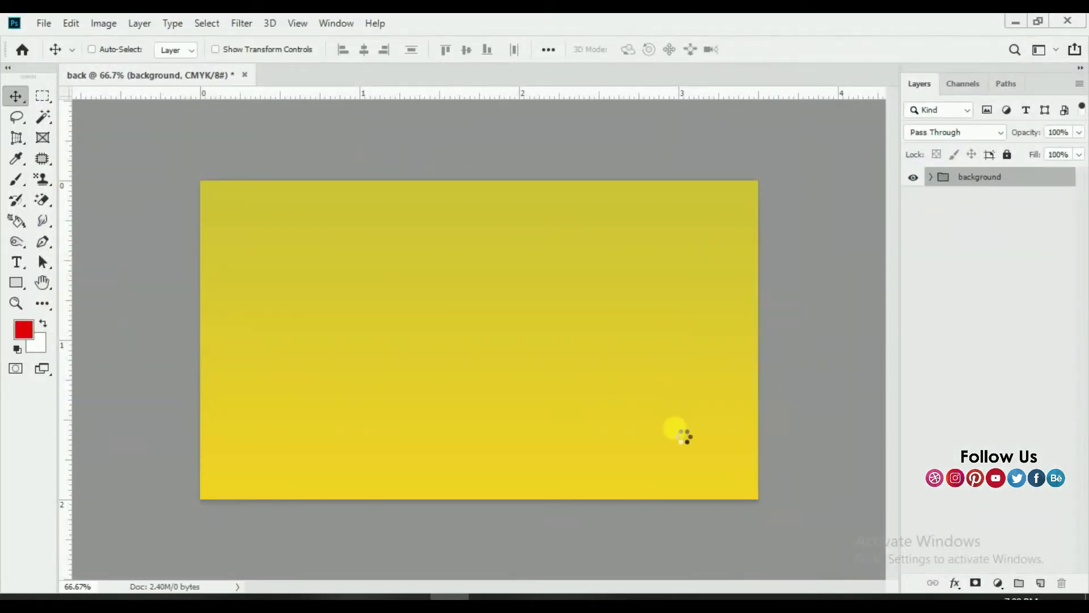
Scale and position the world map so it covers the whole card, then commit
mouse_move(691, 498)
mouse_down()
mouse_move(783, 533)
mouse_move(774, 528)
mouse_up()
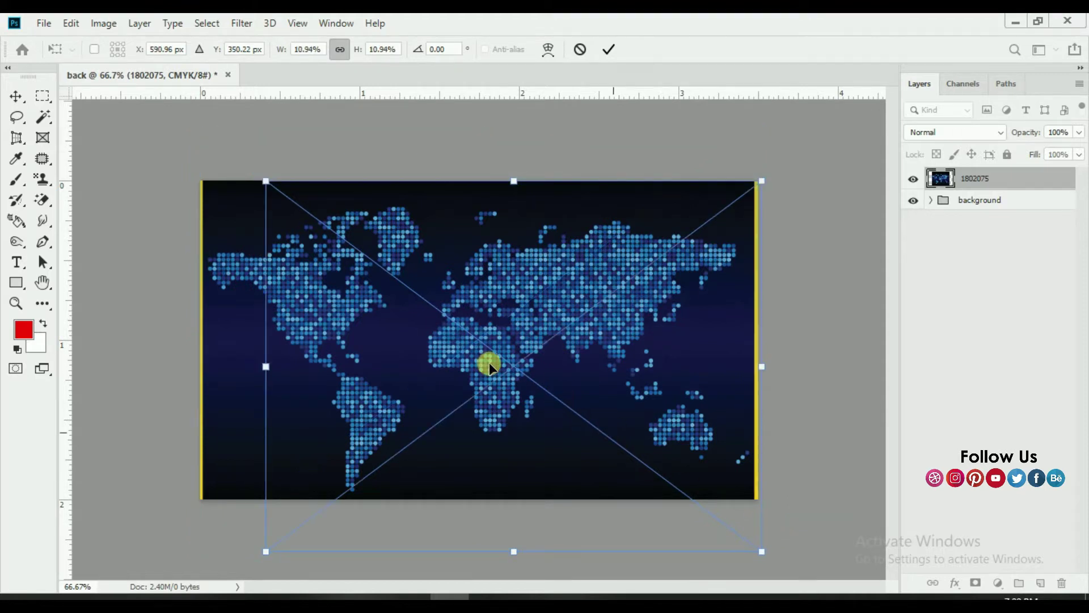
drag(498, 365, 700, 503)
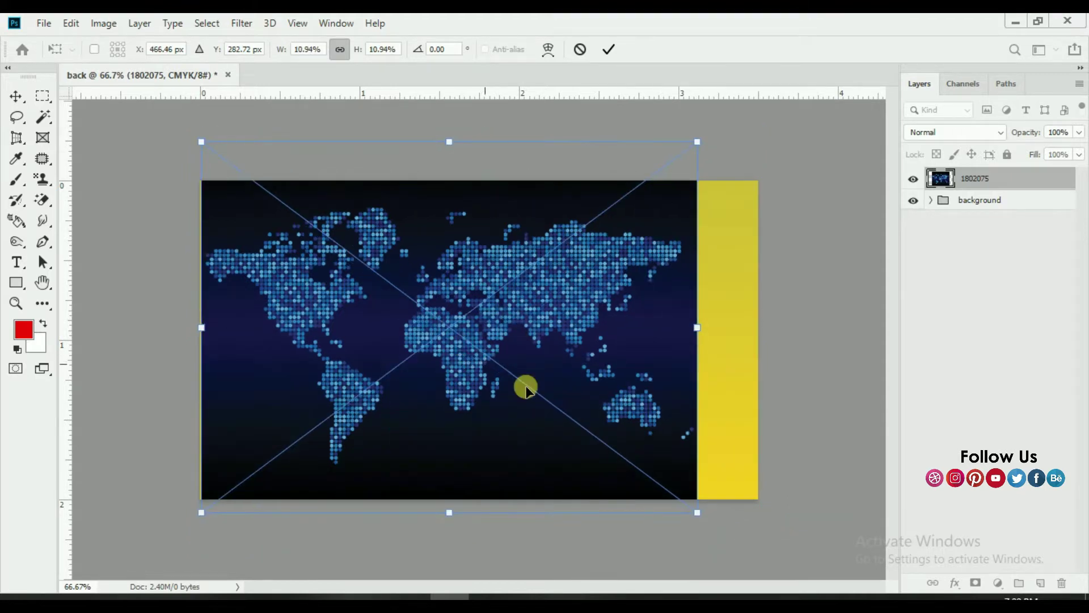
drag(700, 503, 797, 525)
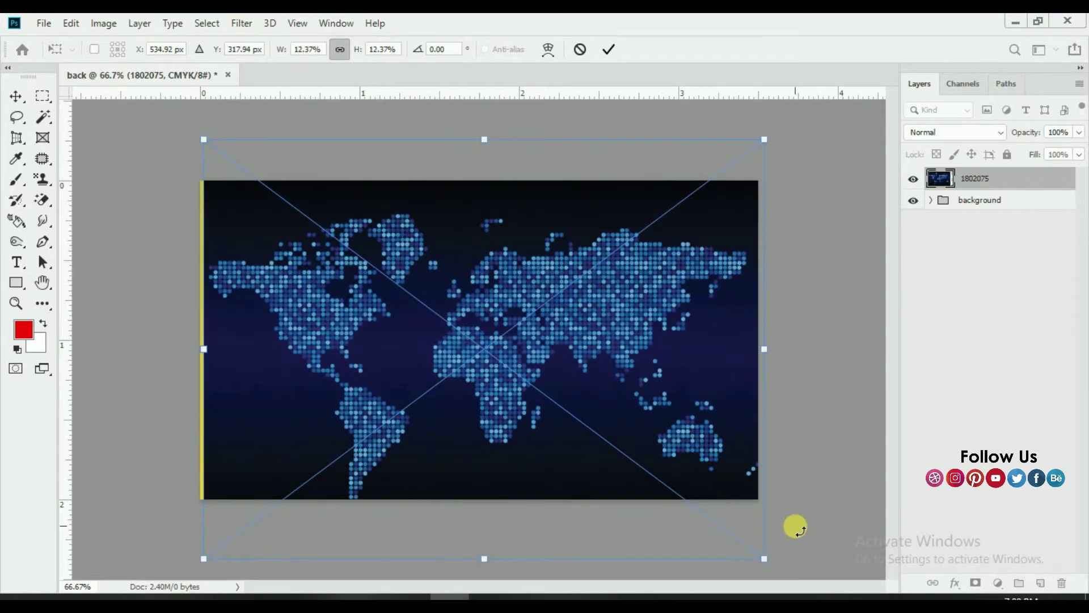
drag(619, 401, 615, 397)
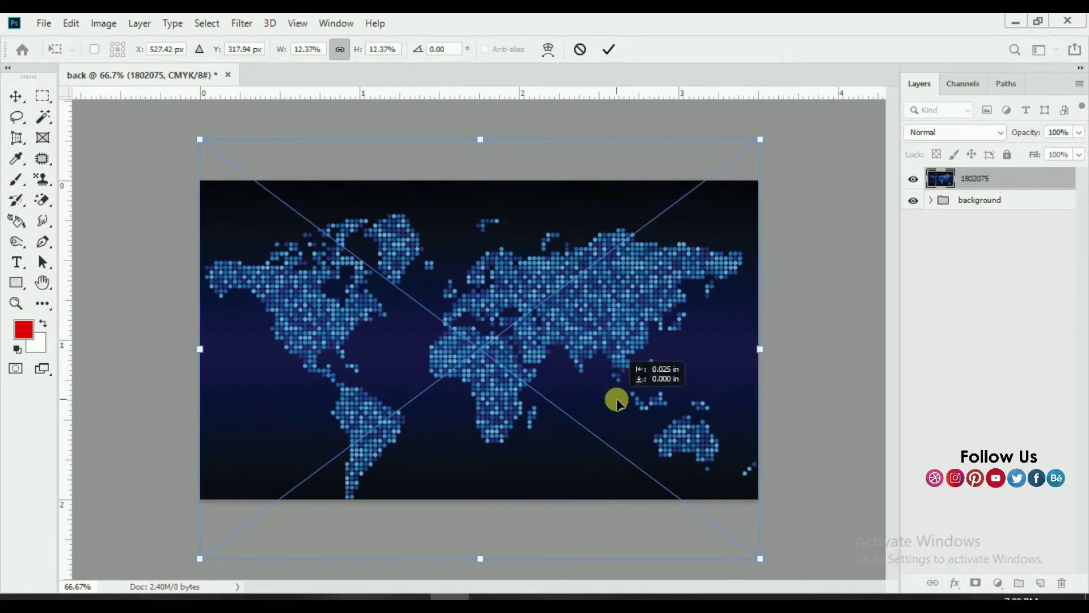
click(609, 49)
click(930, 200)
Move the map below Gradient Fill 1 and lower the gradient's opacity so the map shows through
drag(976, 178, 1004, 239)
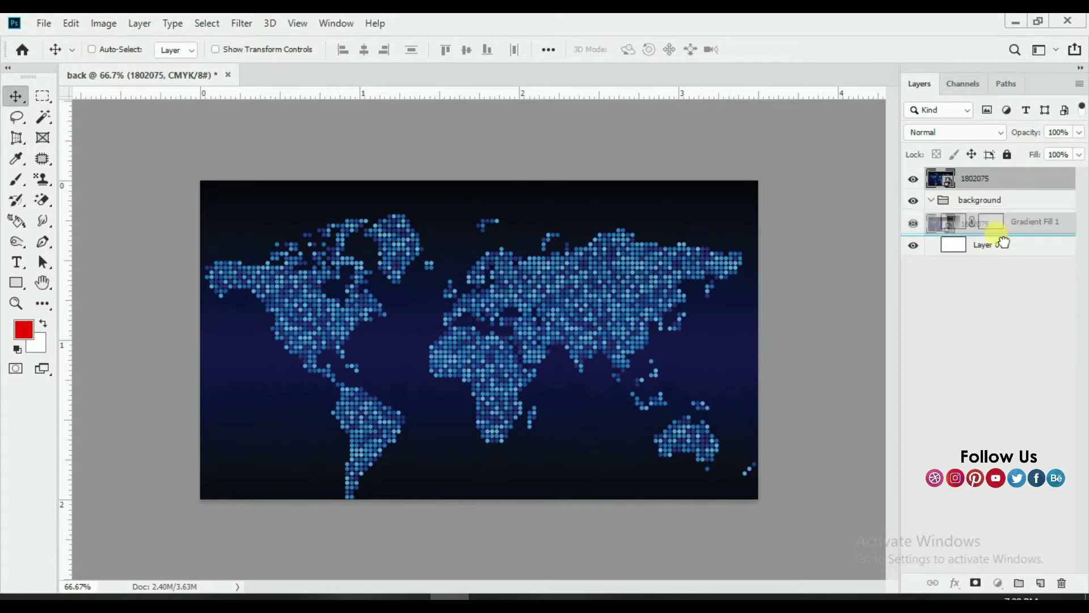
click(1022, 199)
drag(1032, 134, 1033, 137)
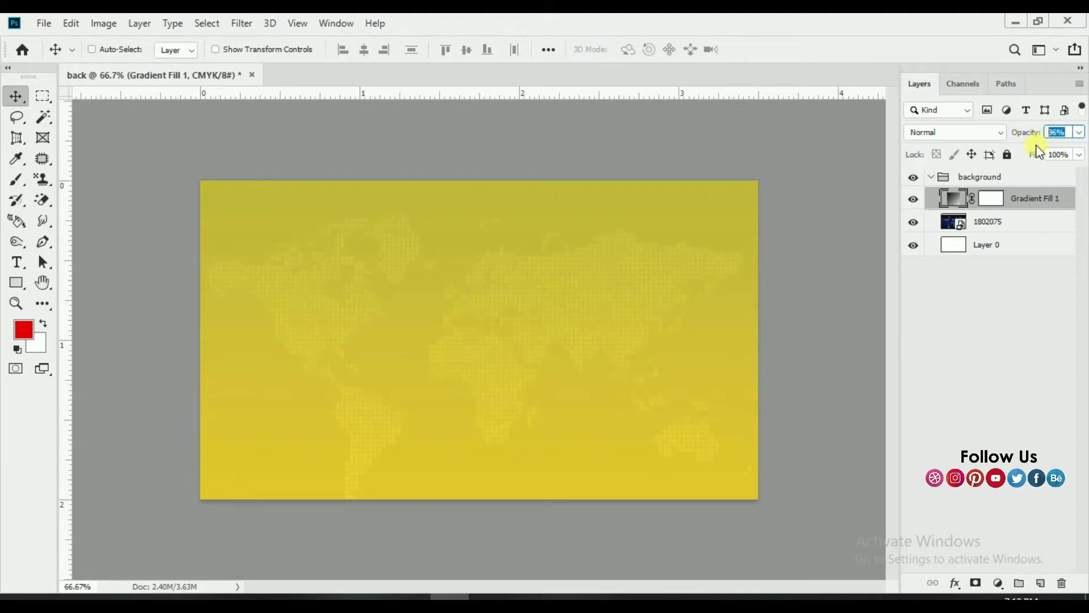
click(931, 177)
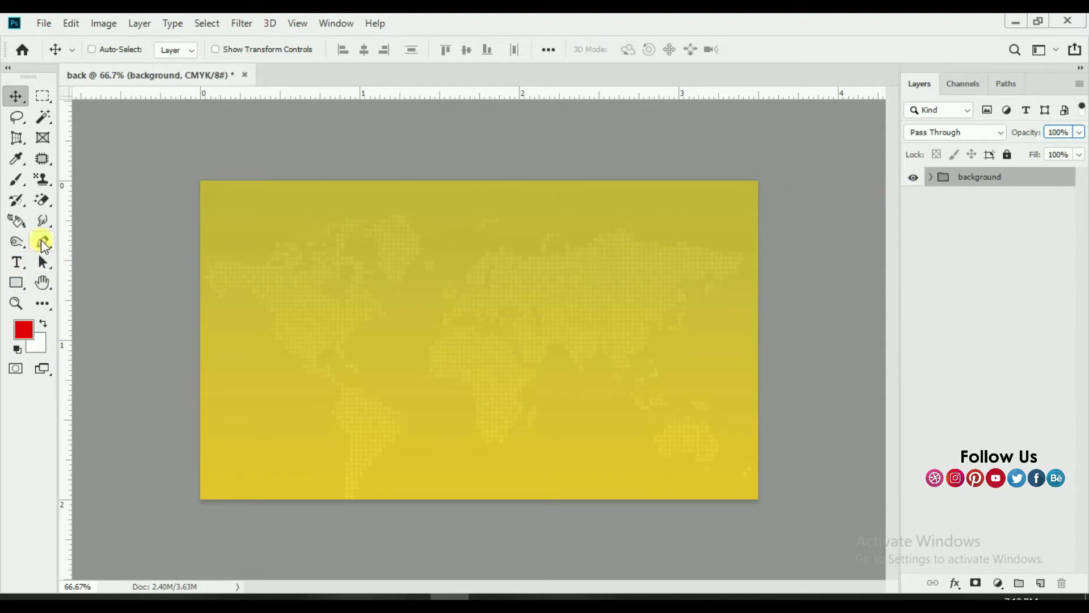
Start a Pen path at the card's top-left corner with a second anchor down the left edge
click(42, 242)
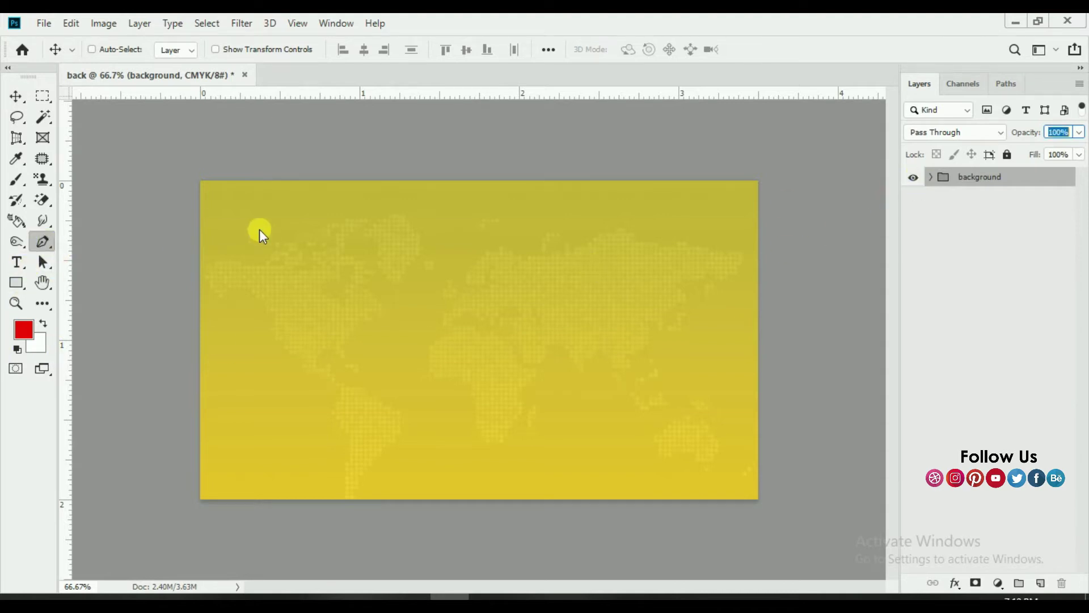
click(198, 178)
click(198, 220)
Close the path into a triangle wedge along the top edge and fill it white
click(761, 179)
click(199, 178)
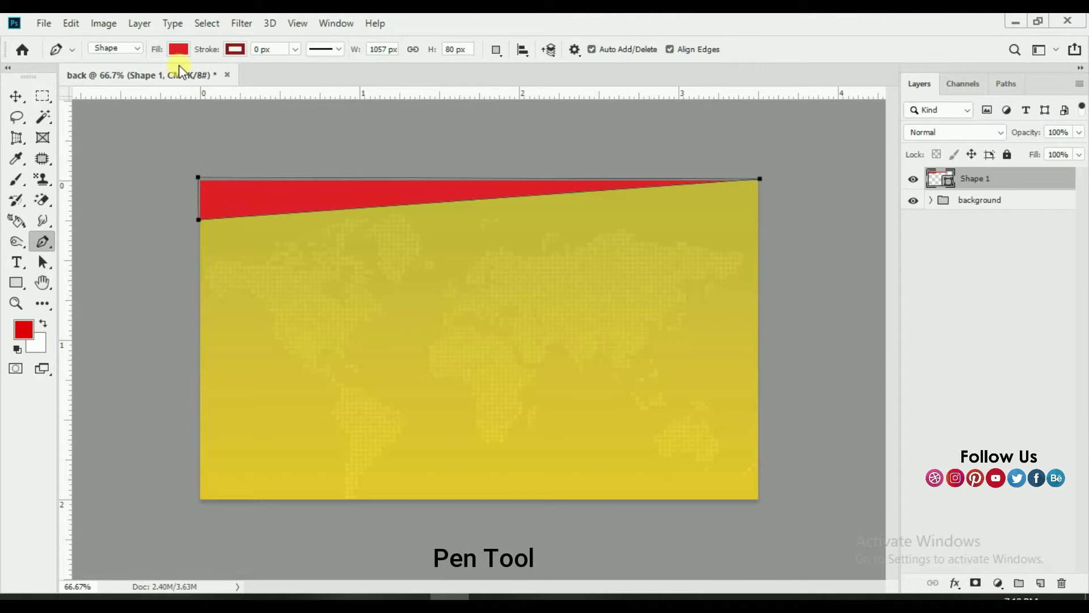
click(178, 49)
click(132, 134)
Nudge the white wedge into place and stretch it slightly wider with Free Transform
click(15, 96)
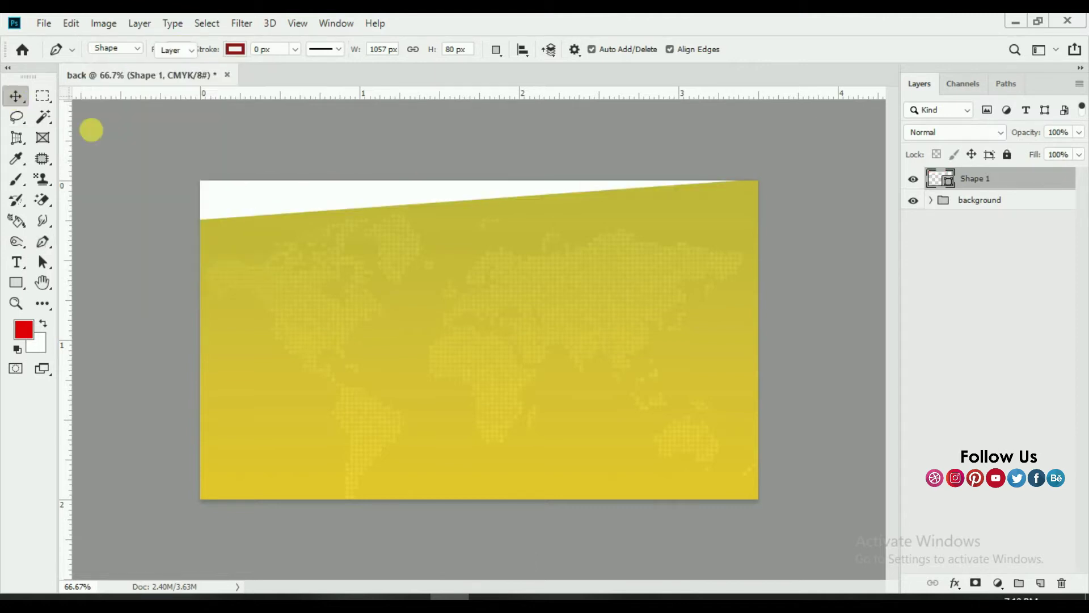
drag(317, 197, 320, 199)
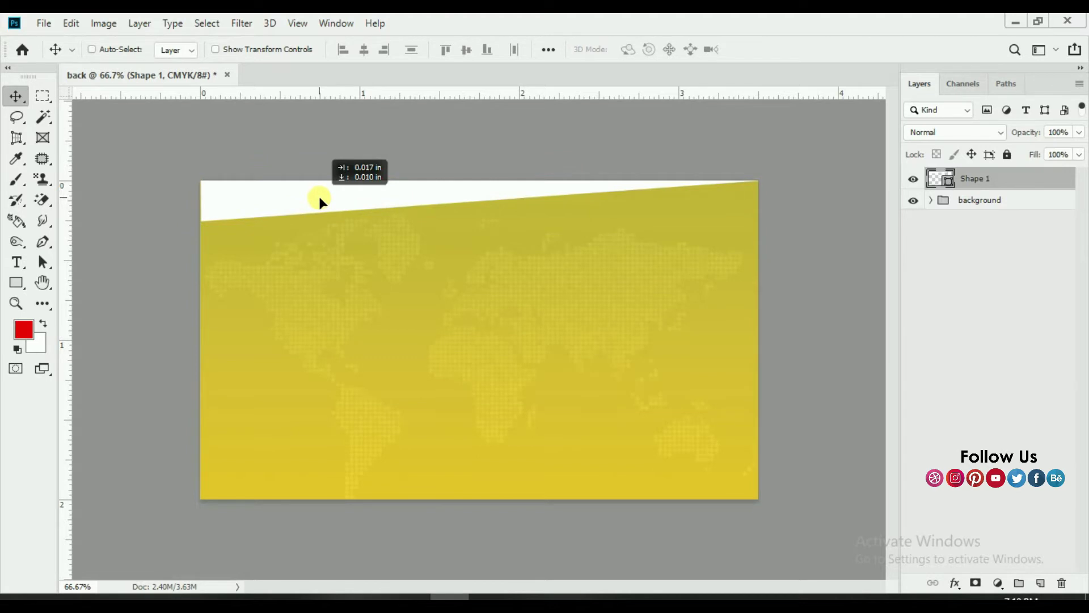
key(ctrl+t)
drag(209, 209, 208, 209)
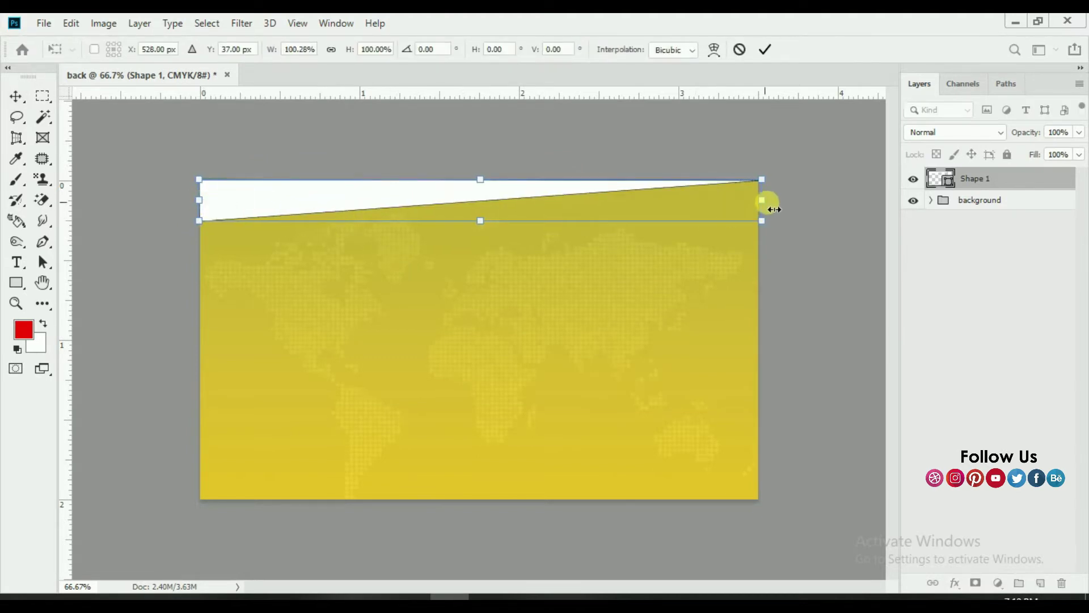
click(766, 49)
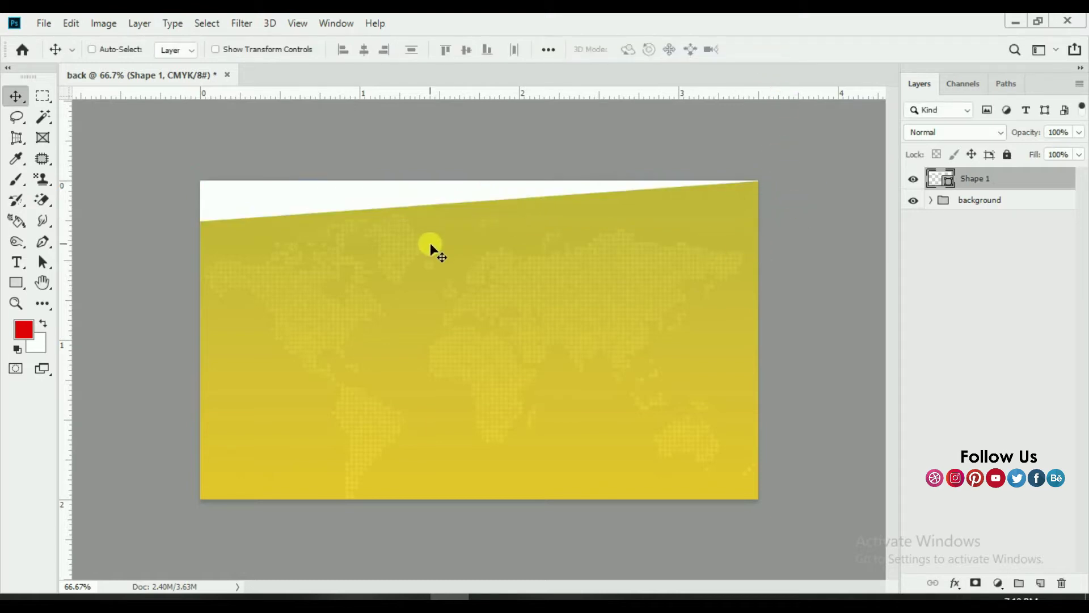
Duplicate the wedge as Shape 1 copy and move it to the card's bottom edge
right_click(1047, 181)
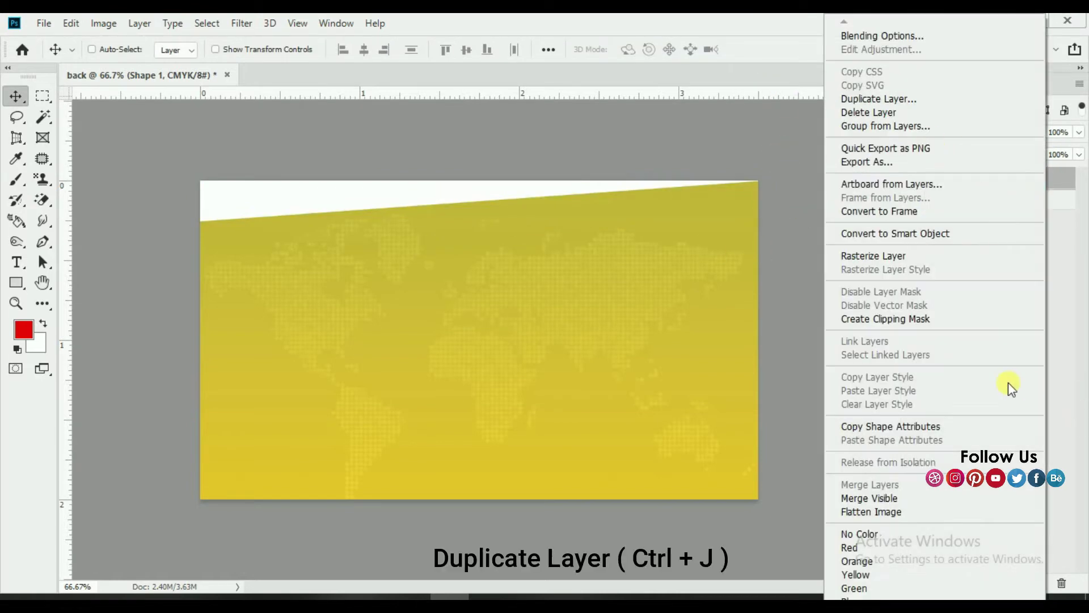
click(856, 99)
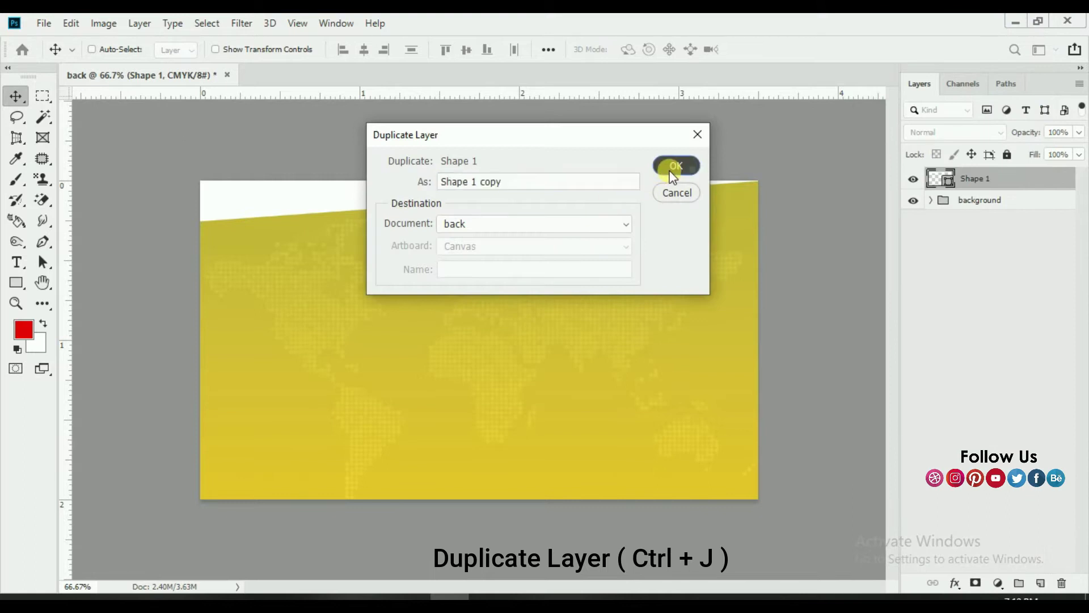
click(672, 167)
drag(538, 206, 528, 481)
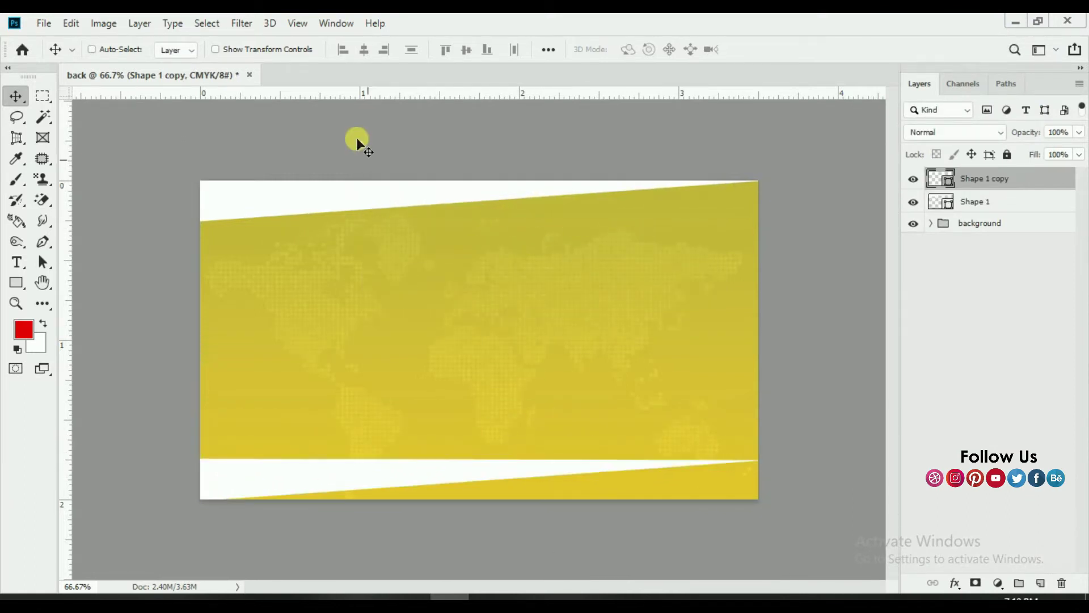
click(284, 52)
right_click(345, 472)
key(Escape)
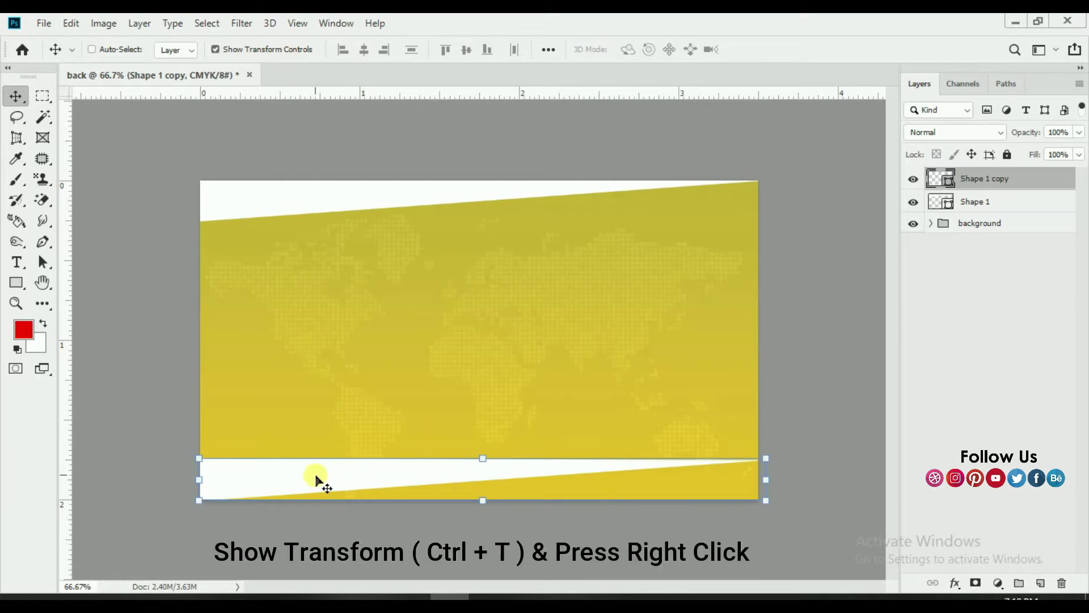
Flip the bottom wedge horizontally and vertically, then nudge it down to the edge
key(ctrl+t)
right_click(313, 478)
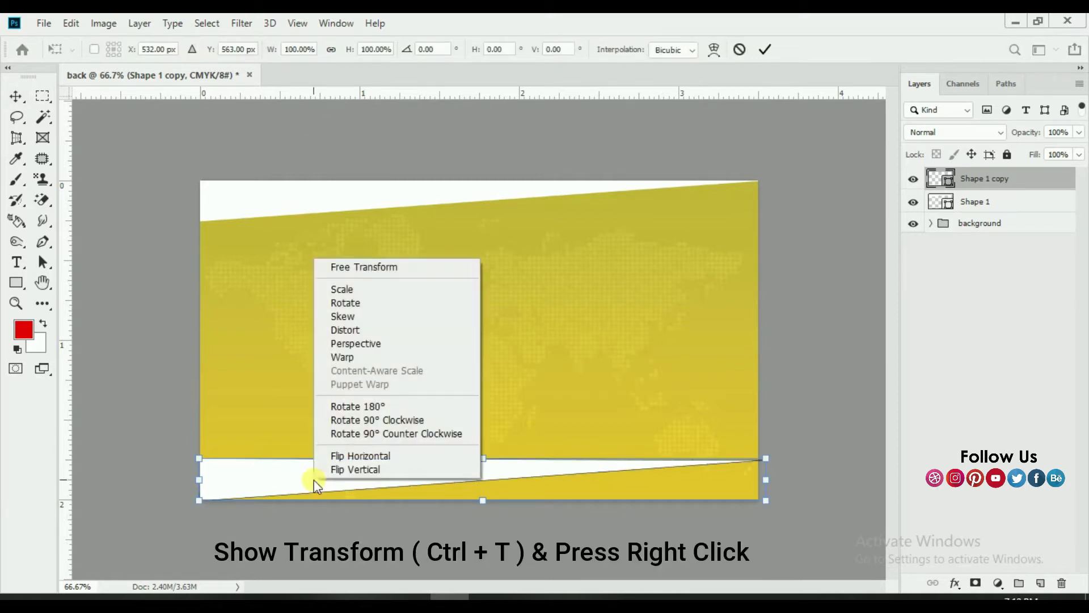
click(339, 460)
right_click(360, 468)
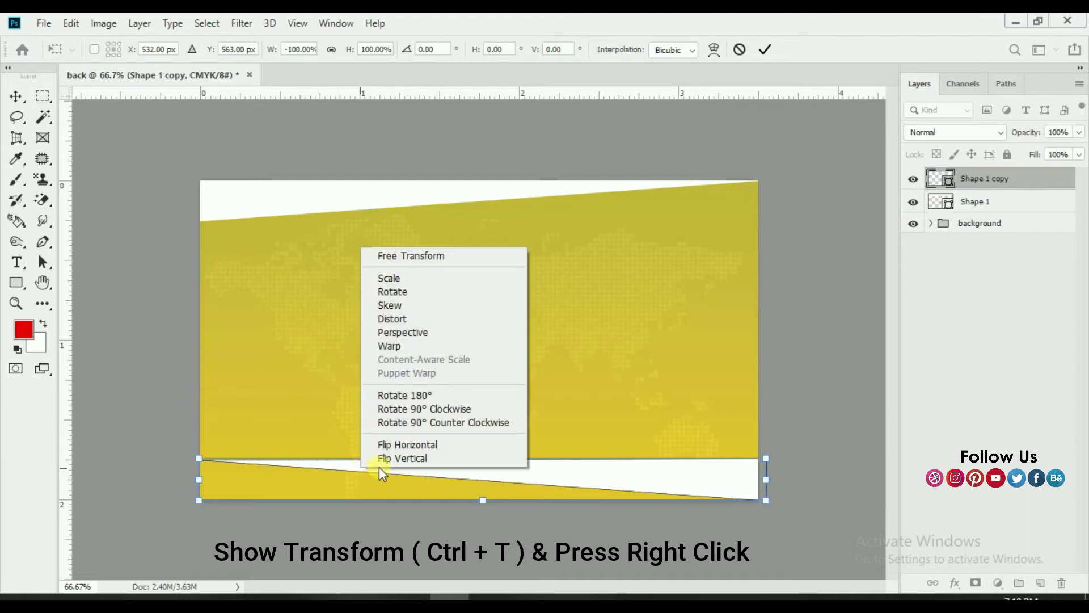
click(381, 460)
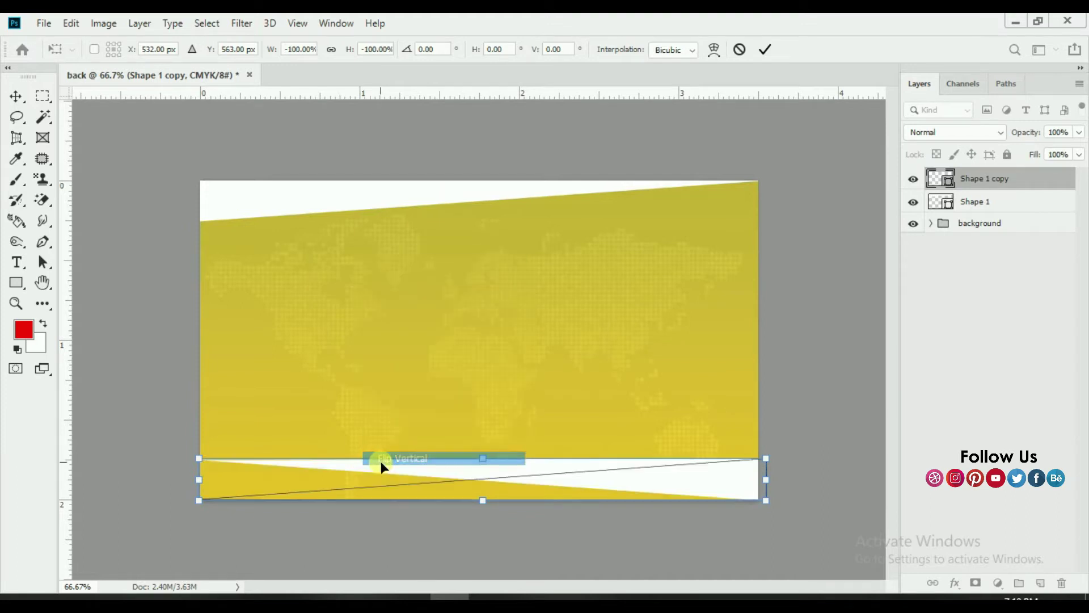
click(764, 51)
click(287, 53)
drag(791, 457, 791, 469)
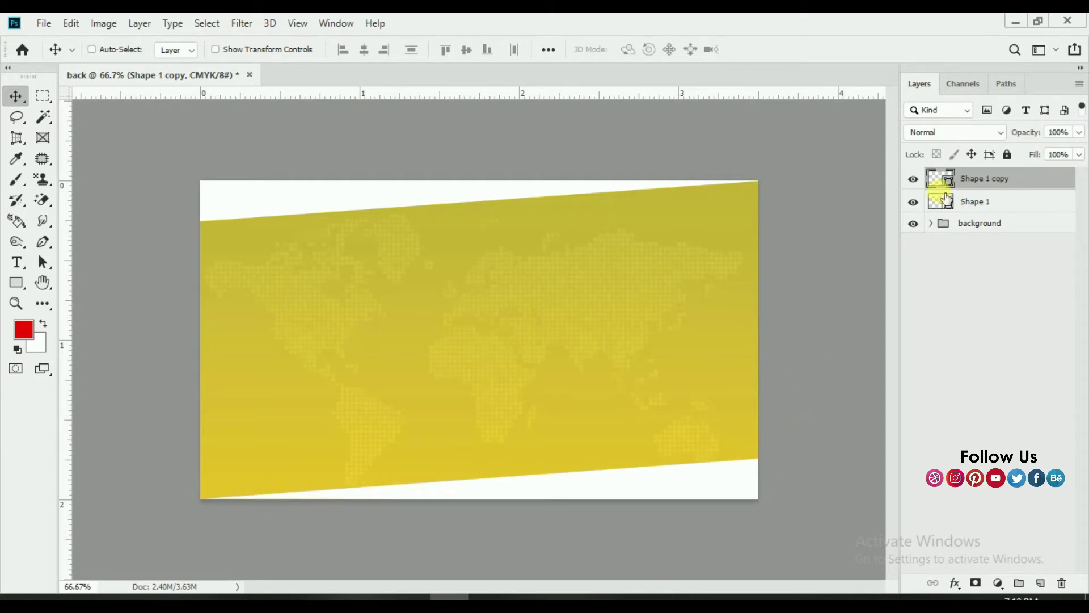
Change layer selection and visibility in the Layers panel
click(967, 202)
click(941, 178)
click(914, 180)
click(914, 179)
click(17, 262)
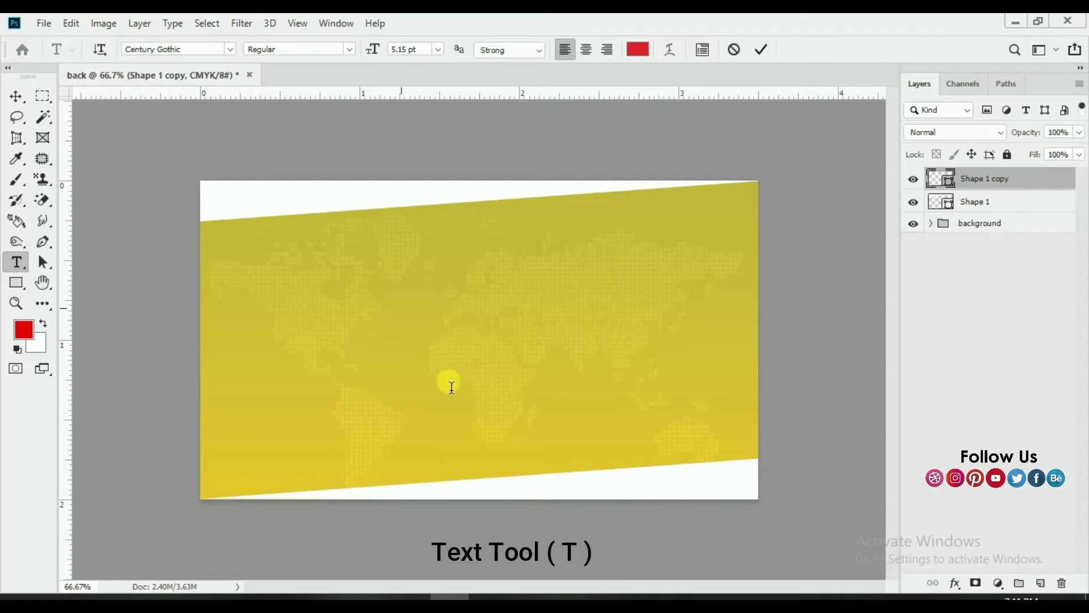
Add a text layer reading 'bolka' over the map band
click(450, 388)
key(BackSpace)
text(bolka)
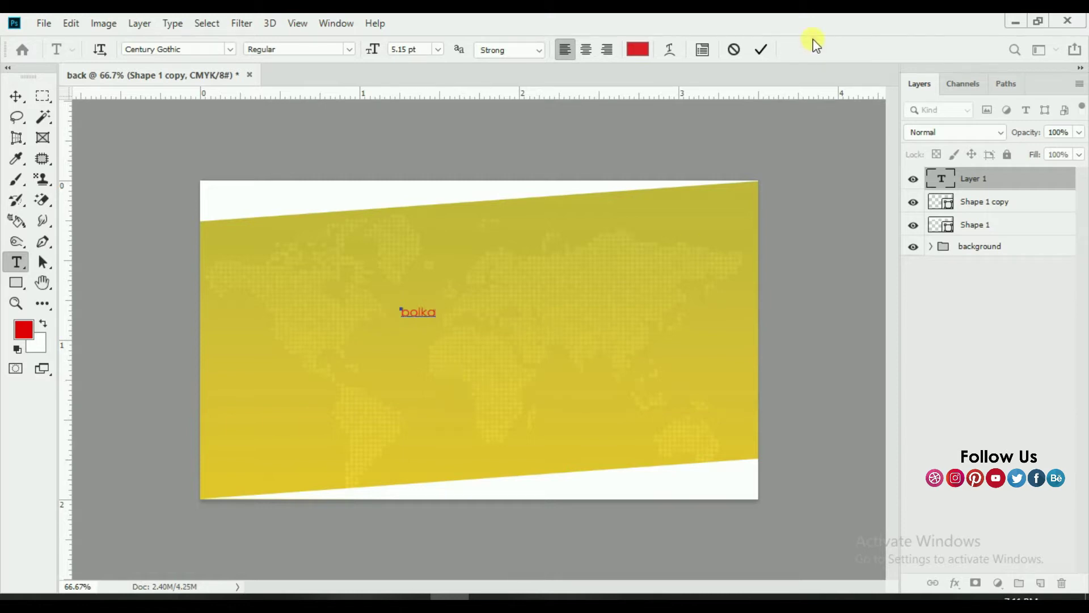
click(761, 50)
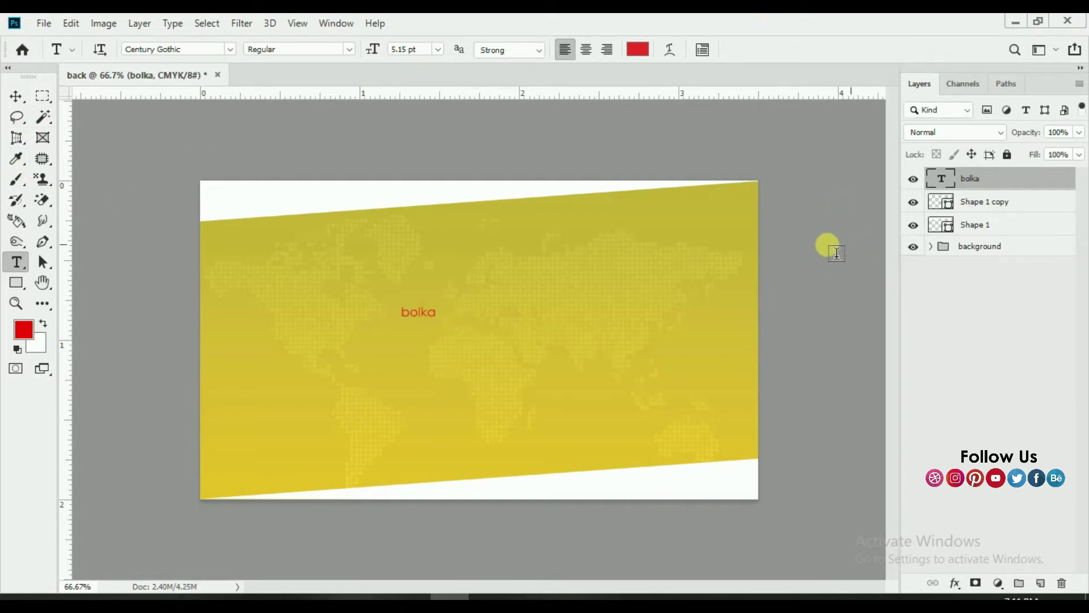
Make 'bolka' white at 18.15 pt and move it slightly lower on the card
click(436, 321)
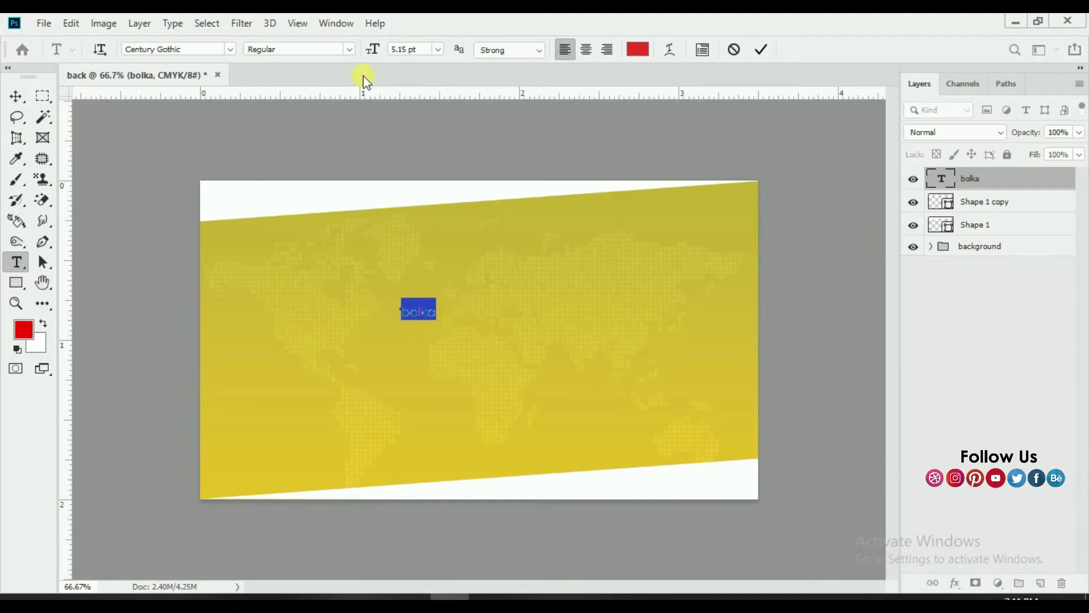
drag(384, 55, 392, 52)
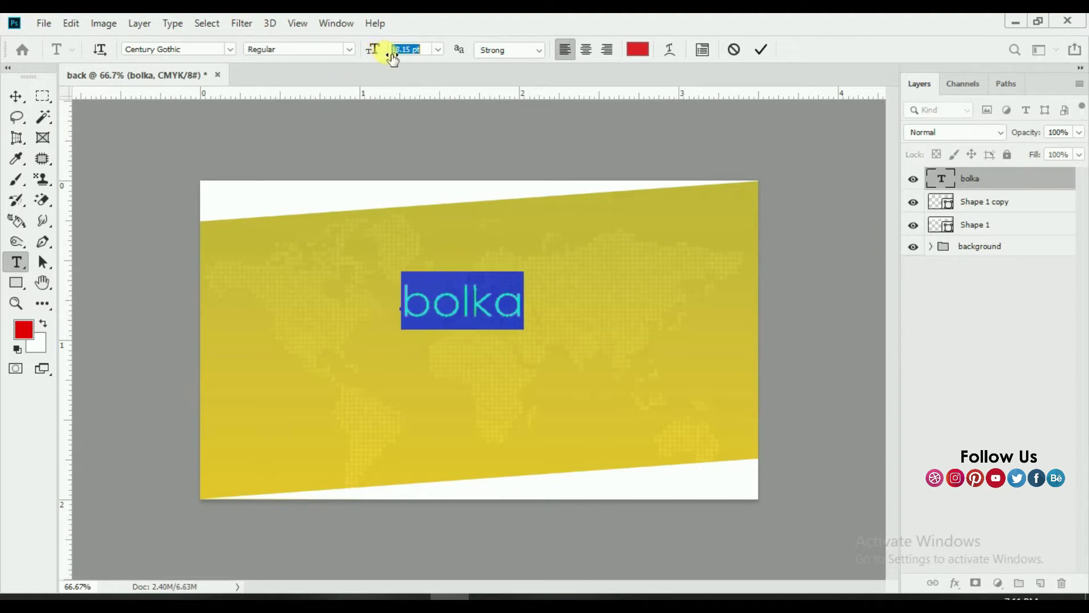
click(636, 50)
click(363, 200)
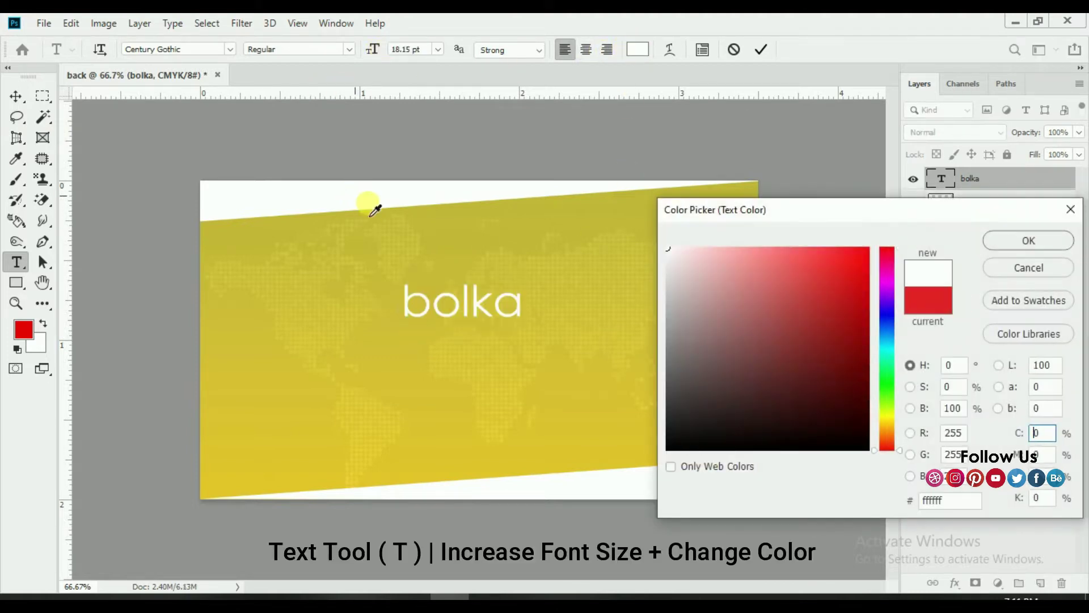
click(1002, 246)
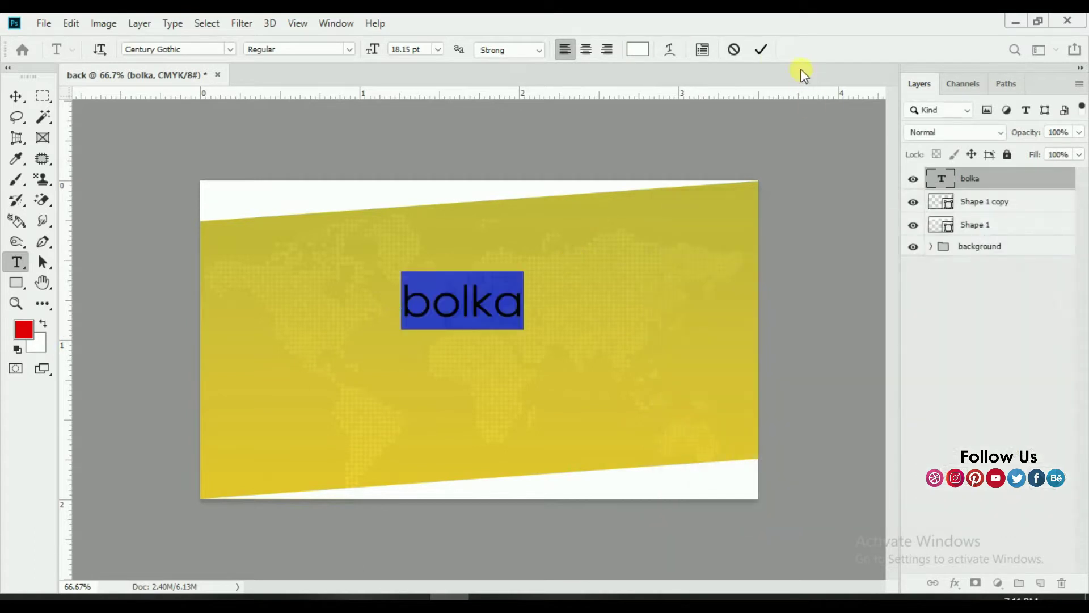
click(761, 50)
drag(509, 301, 529, 322)
click(931, 246)
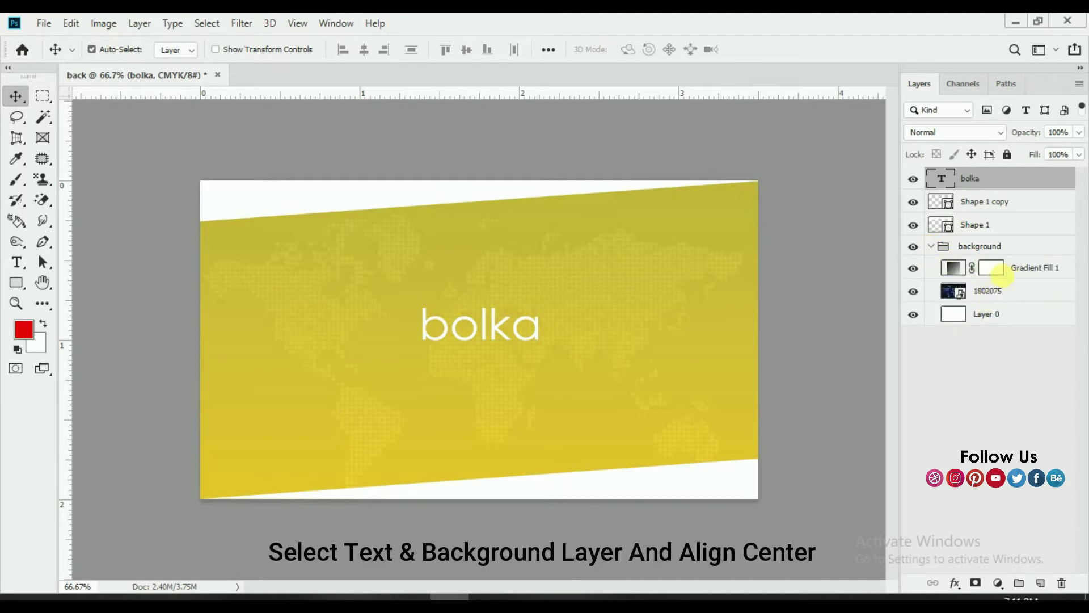
Centre the bolka text vertically and horizontally on the card by aligning it with Layer 0
ctrl+click(1000, 293)
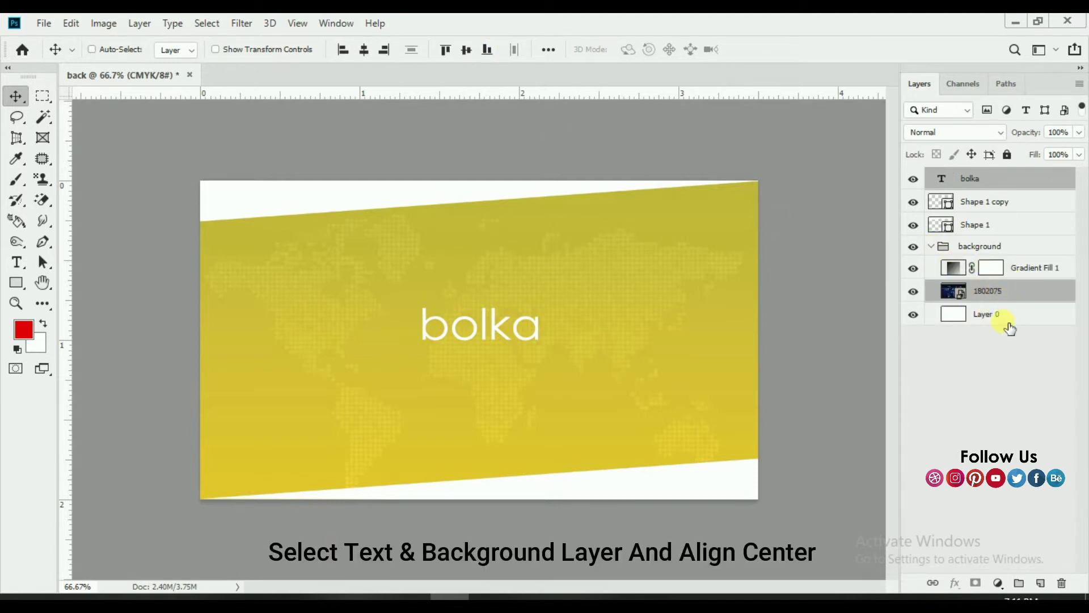
click(986, 315)
ctrl+click(971, 179)
click(466, 49)
click(364, 50)
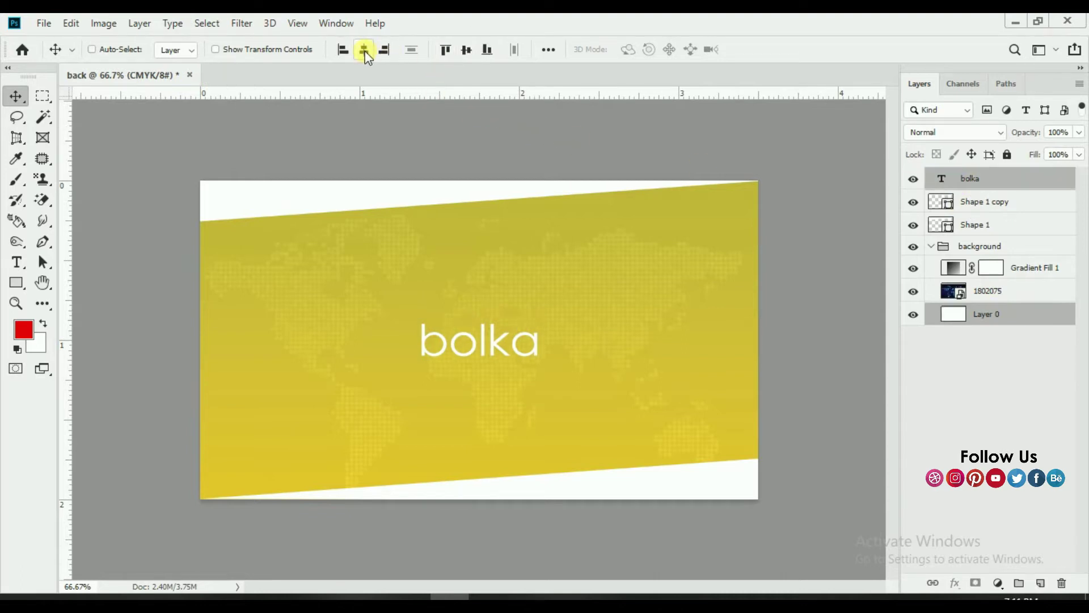
click(996, 180)
click(931, 246)
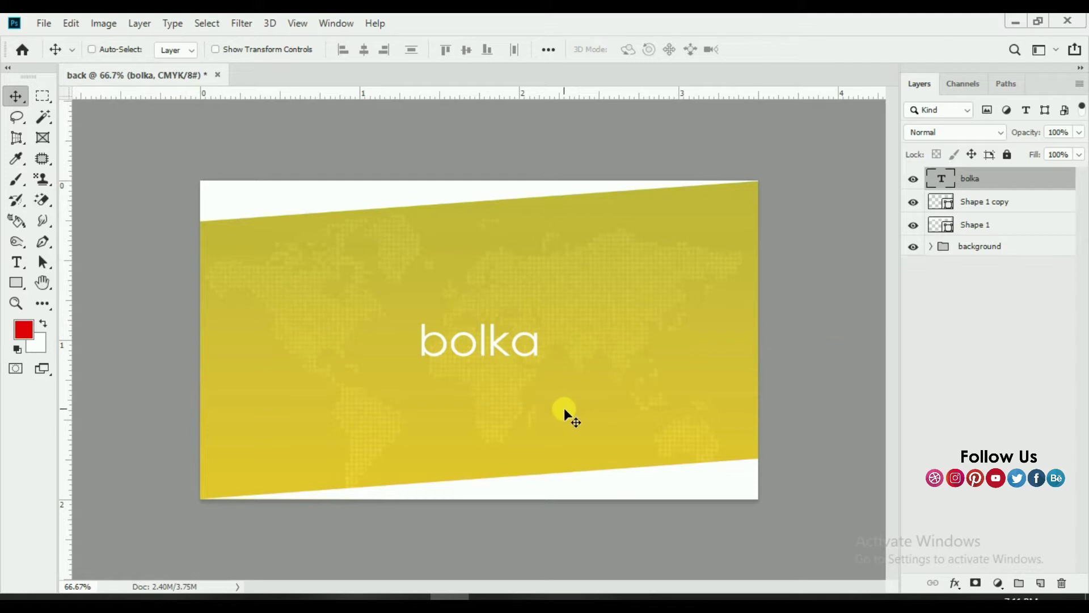
Move bolka up slightly and reset its text colour to white
drag(564, 410, 565, 389)
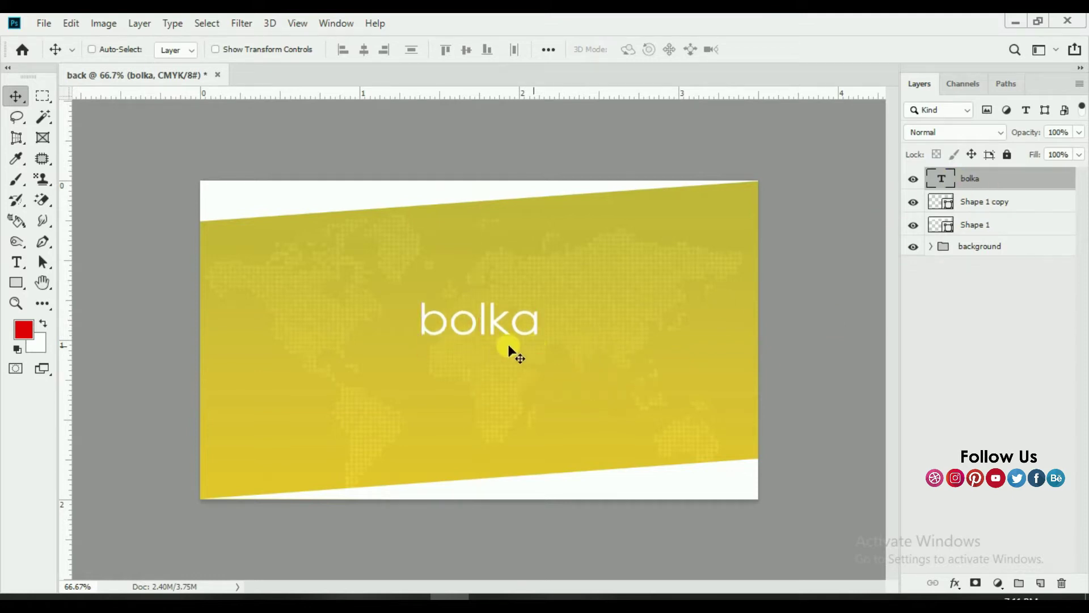
double_click(941, 179)
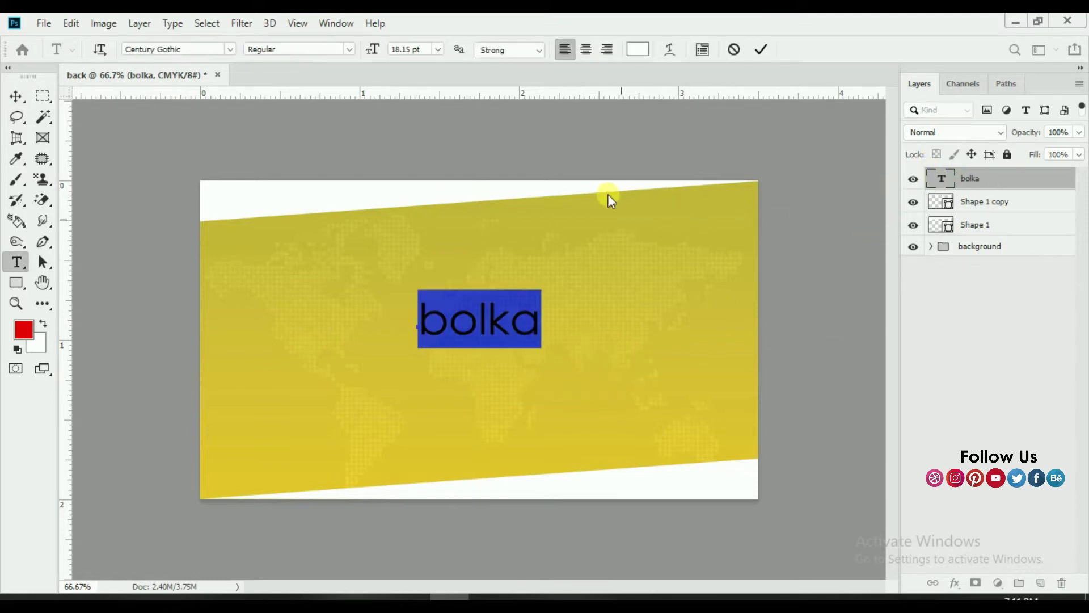
click(636, 53)
drag(708, 304, 880, 458)
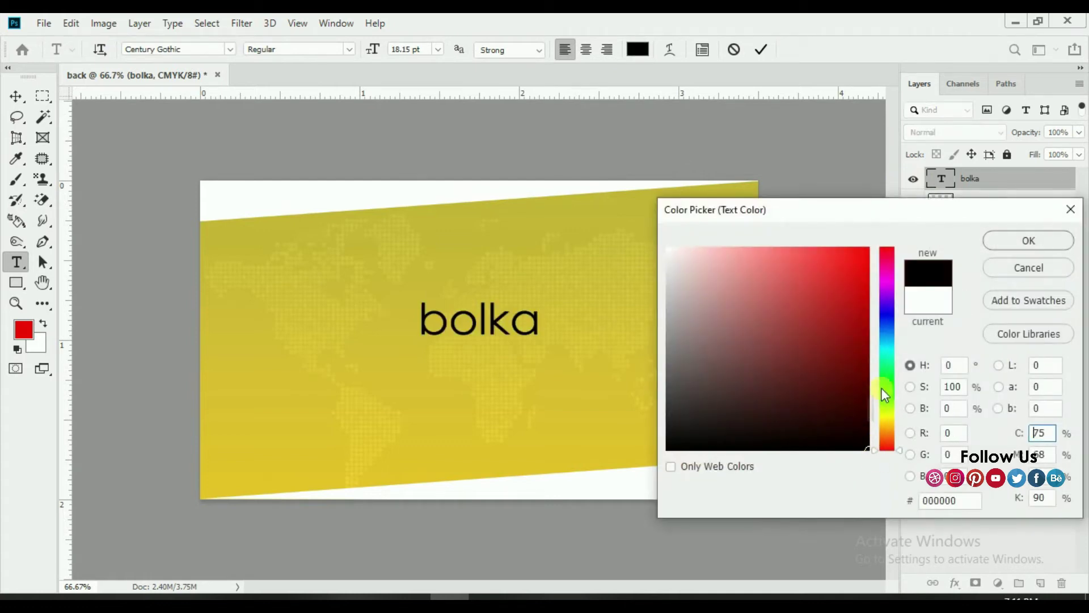
drag(710, 287, 652, 240)
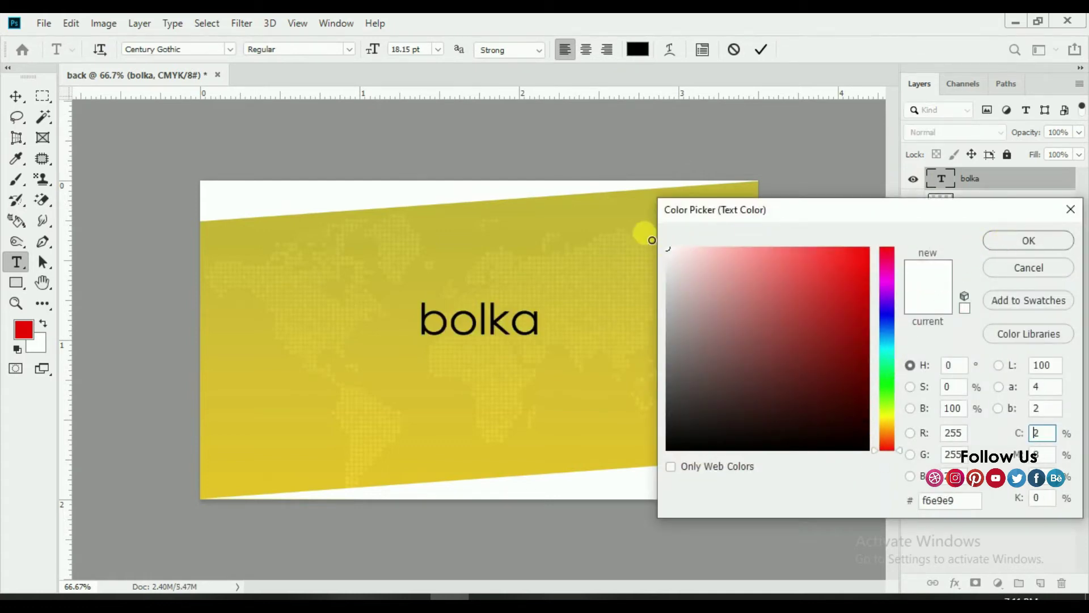
click(999, 245)
click(1005, 243)
click(761, 50)
key(v)
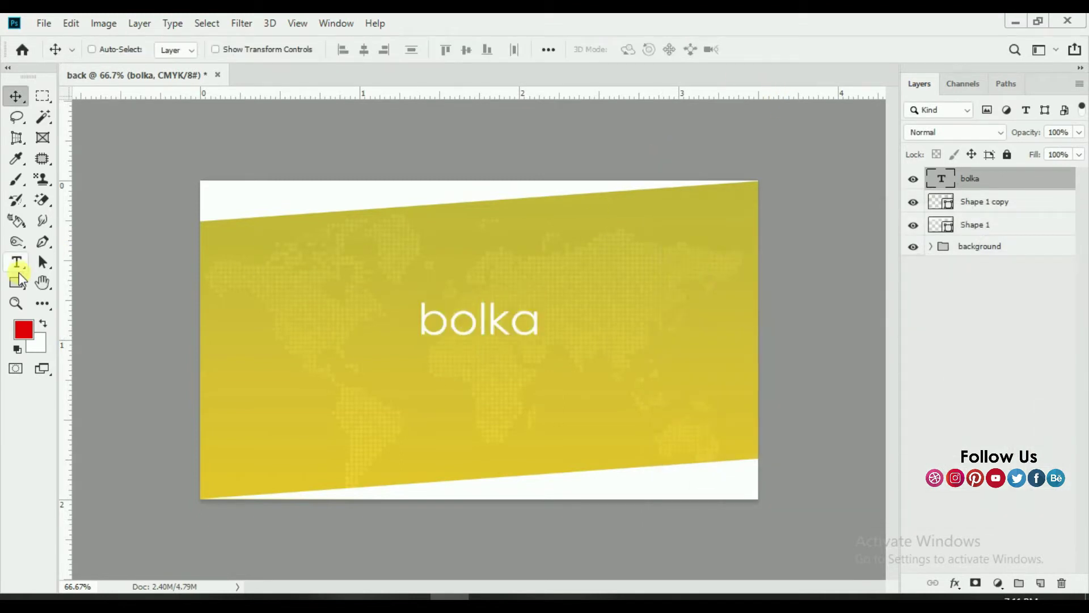
Draw a rectangle around the bolka name
click(17, 281)
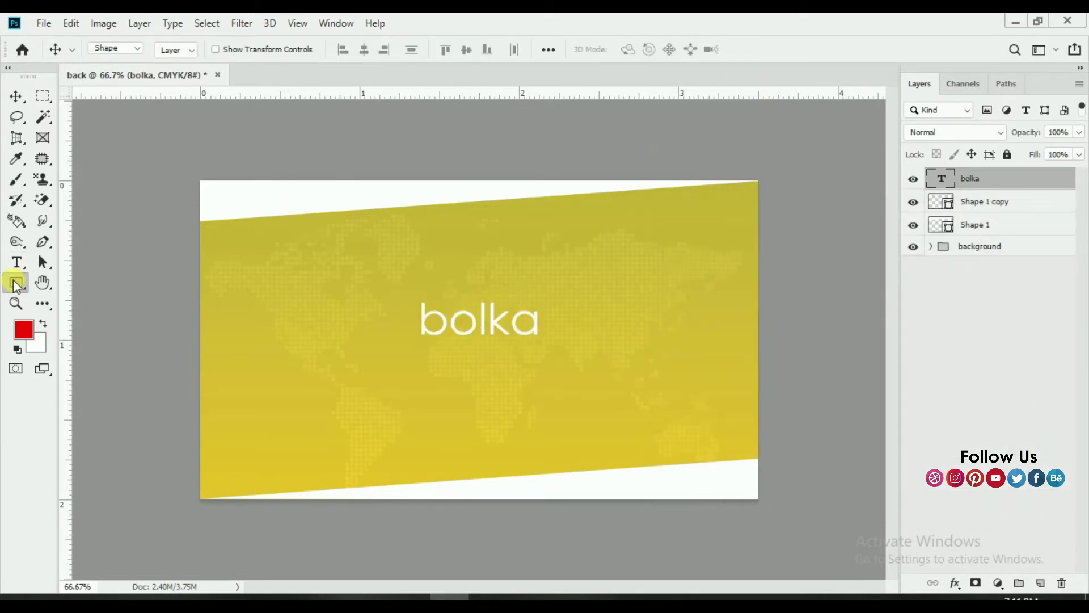
right_click(17, 282)
click(46, 283)
mouse_move(390, 292)
mouse_down()
mouse_move(573, 366)
mouse_move(565, 360)
mouse_up()
Give the rectangle no fill and a 3 px white stroke
click(177, 49)
click(107, 77)
drag(204, 50, 209, 54)
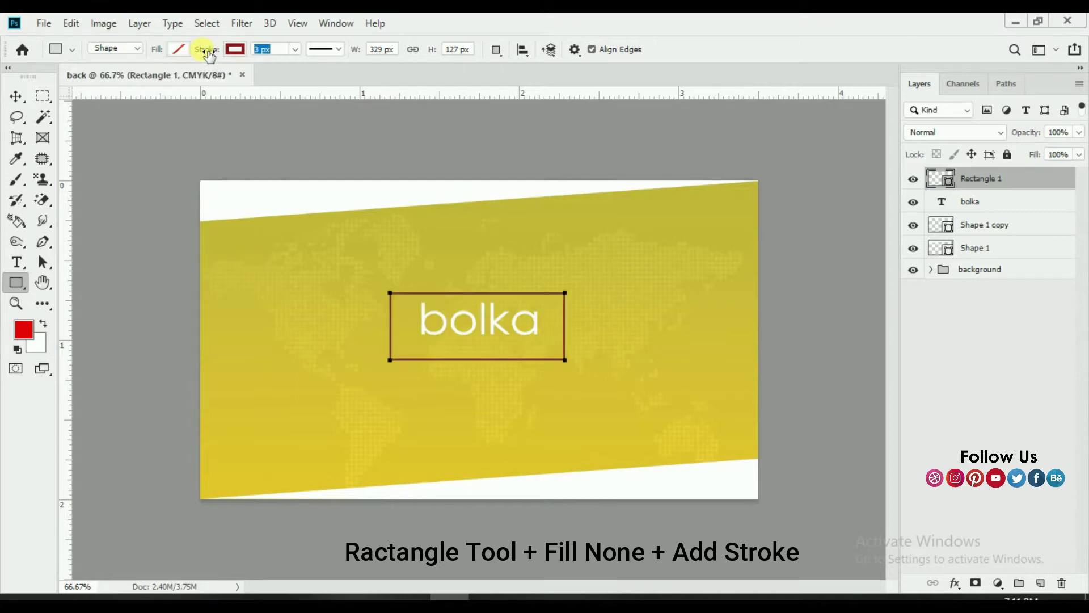
click(235, 50)
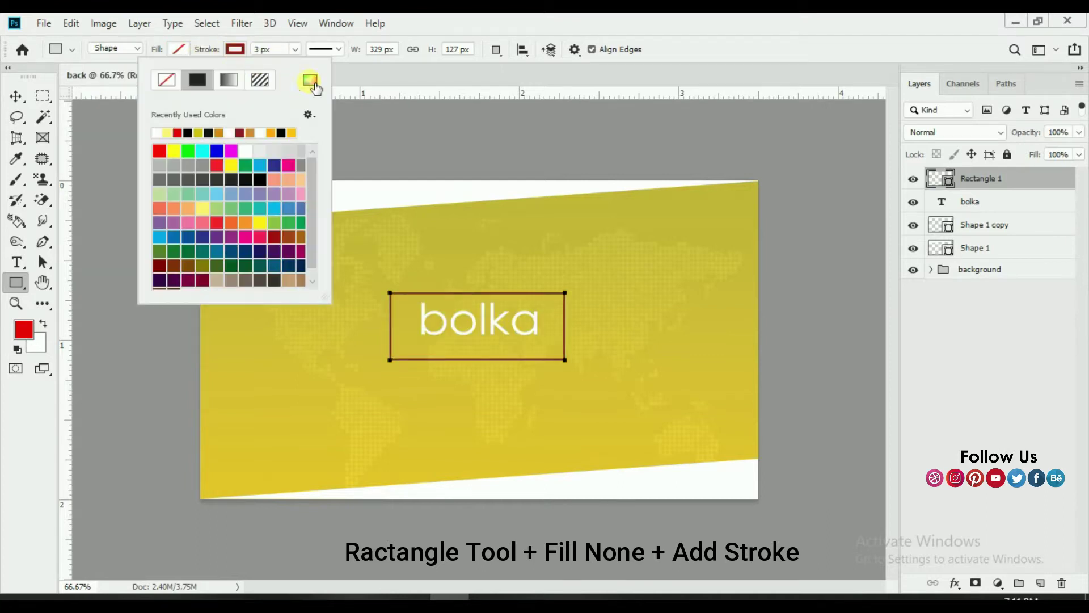
click(310, 80)
click(361, 195)
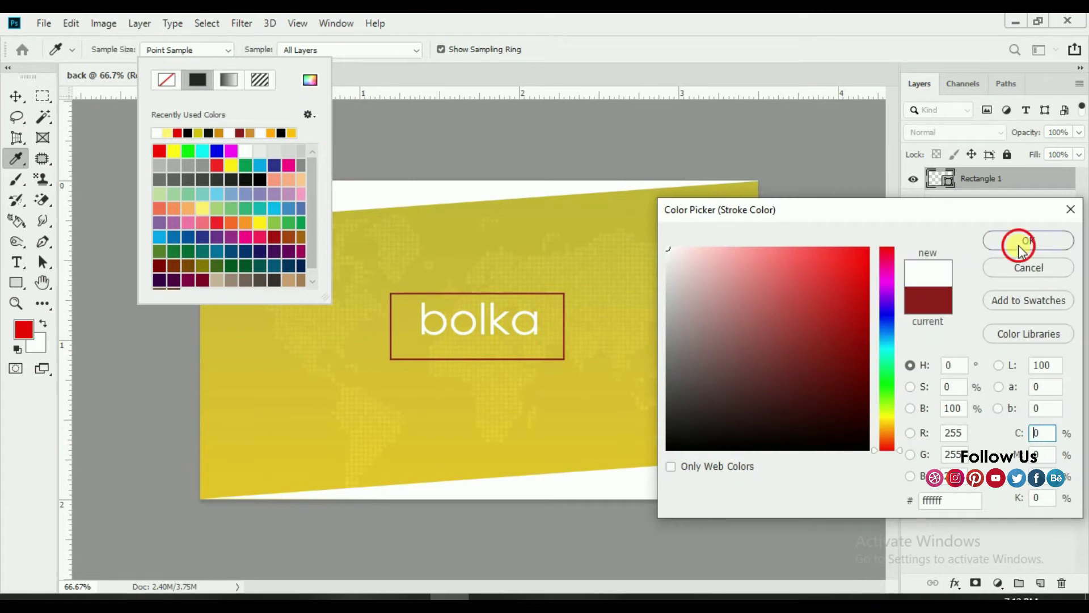
click(1021, 244)
click(15, 96)
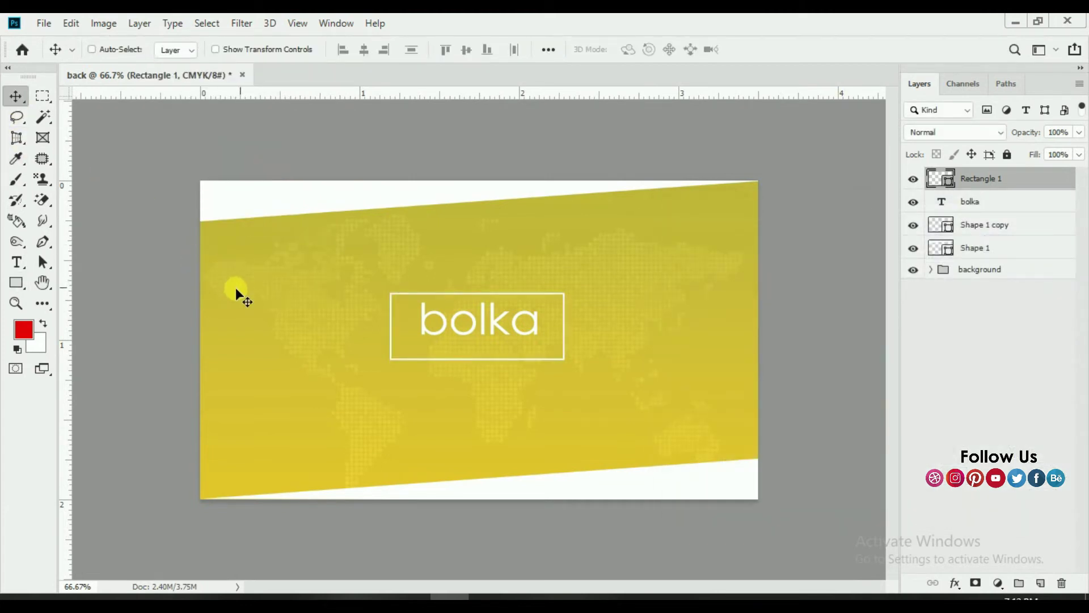
click(16, 263)
Add a 'slogan goes there' text line and shrink it to 4.15 pt
click(305, 297)
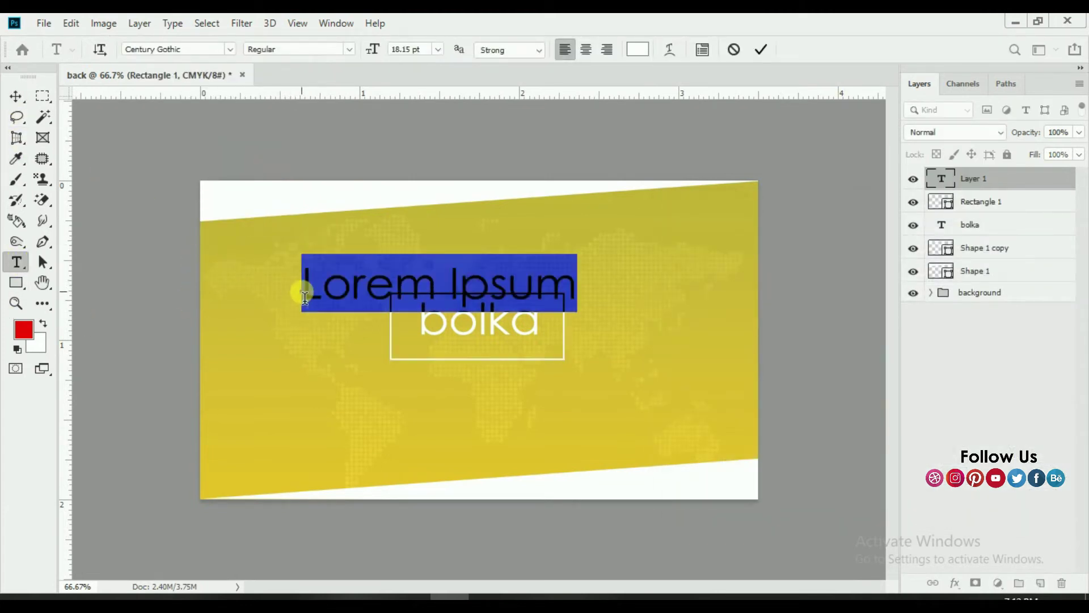
text(slogan goes there)
click(761, 49)
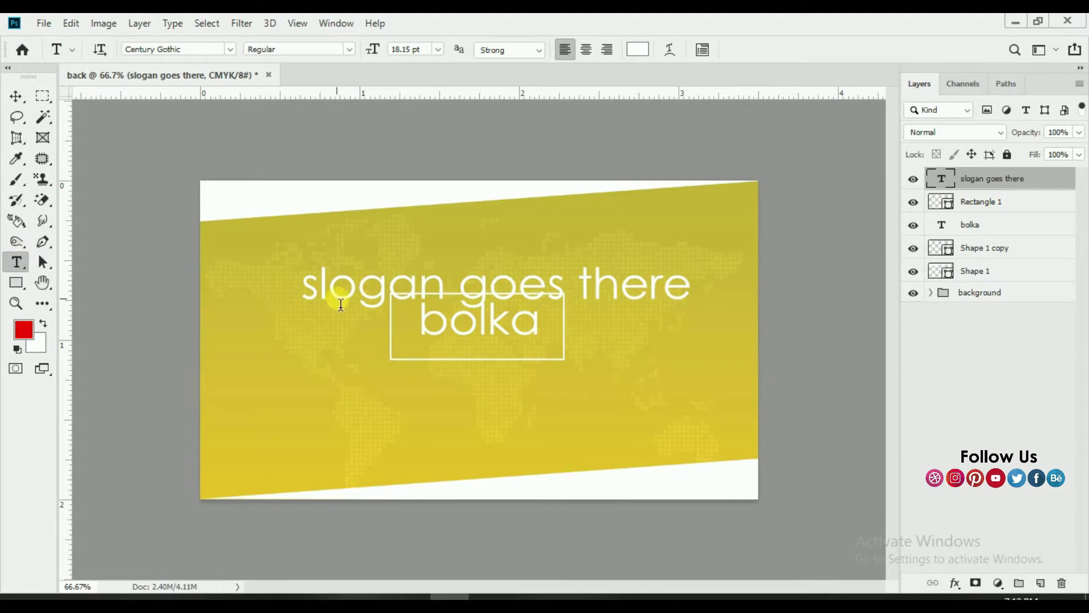
drag(293, 286, 695, 284)
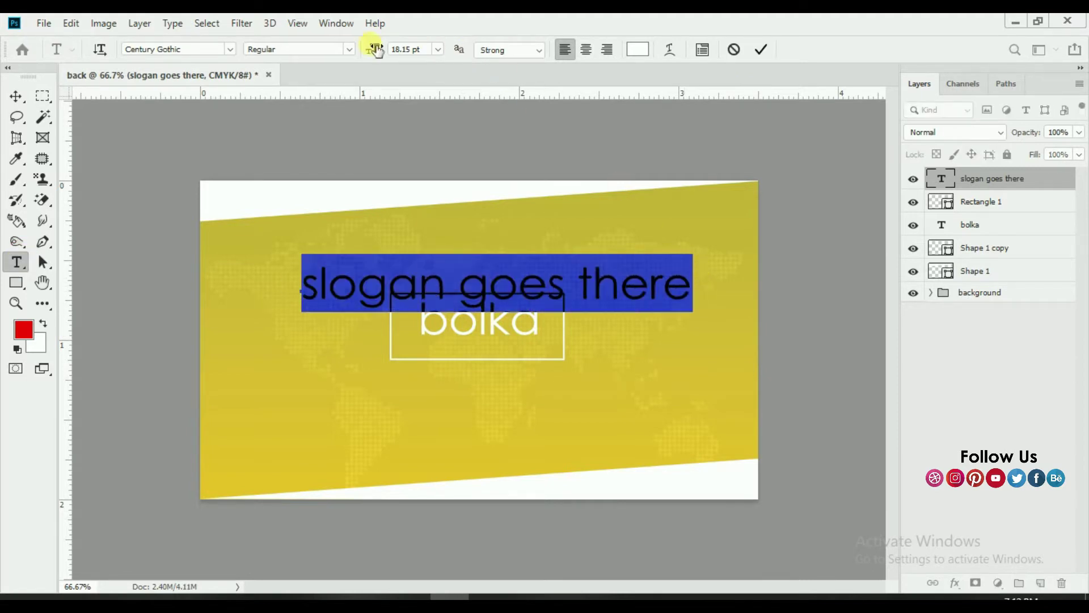
drag(376, 50, 371, 57)
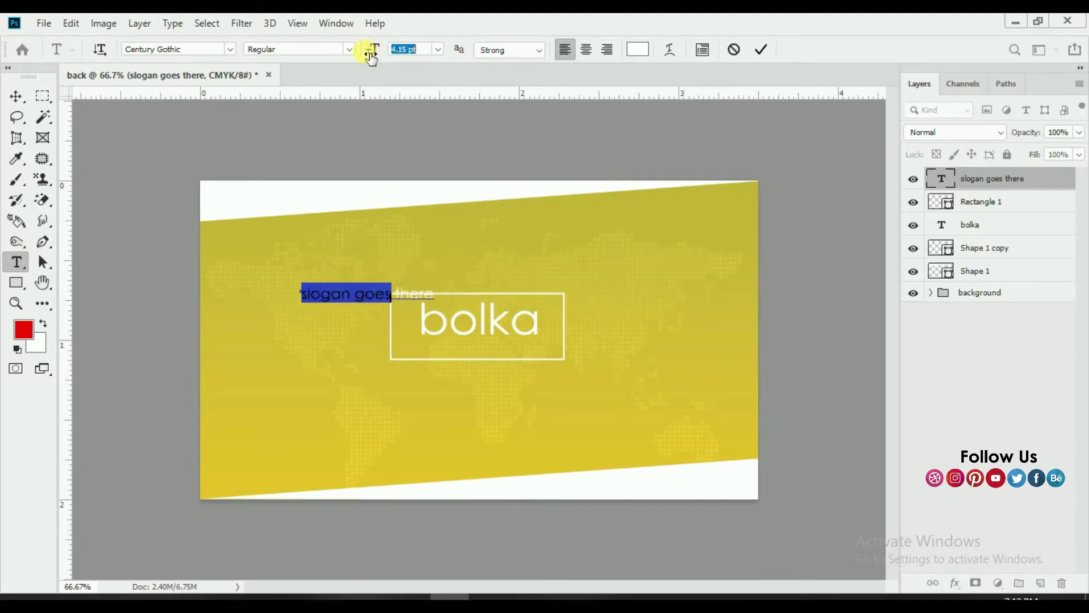
click(760, 51)
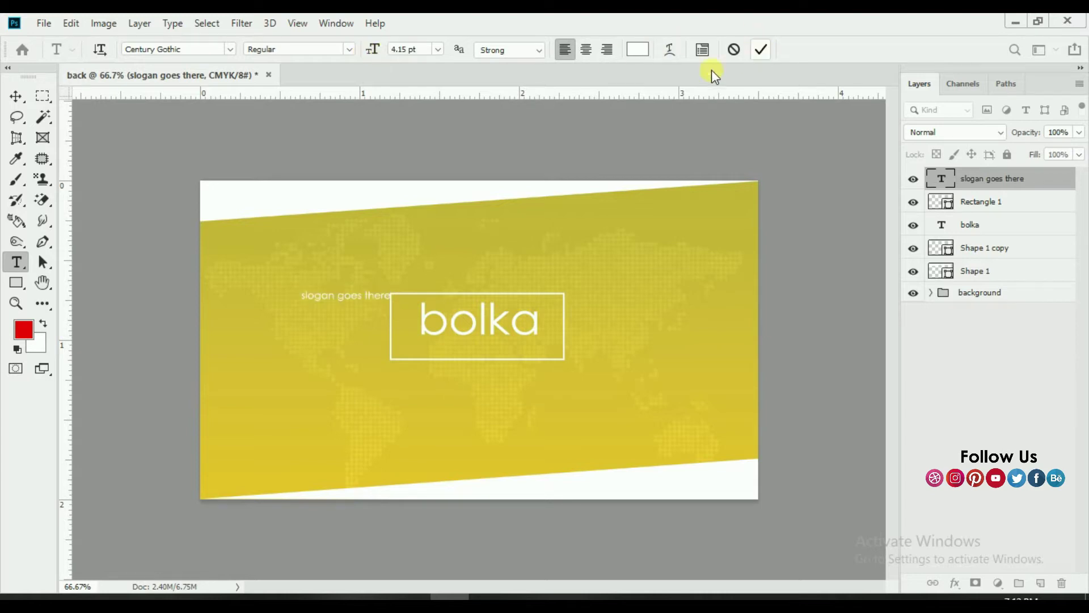
click(26, 97)
Centre the slogan within Rectangle 1 and place it just below bolka
mouse_move(377, 333)
mouse_down()
mouse_move(452, 358)
mouse_move(505, 355)
mouse_move(489, 348)
mouse_up()
scroll(505, 355, up, 2)
scroll(507, 350, up, 2)
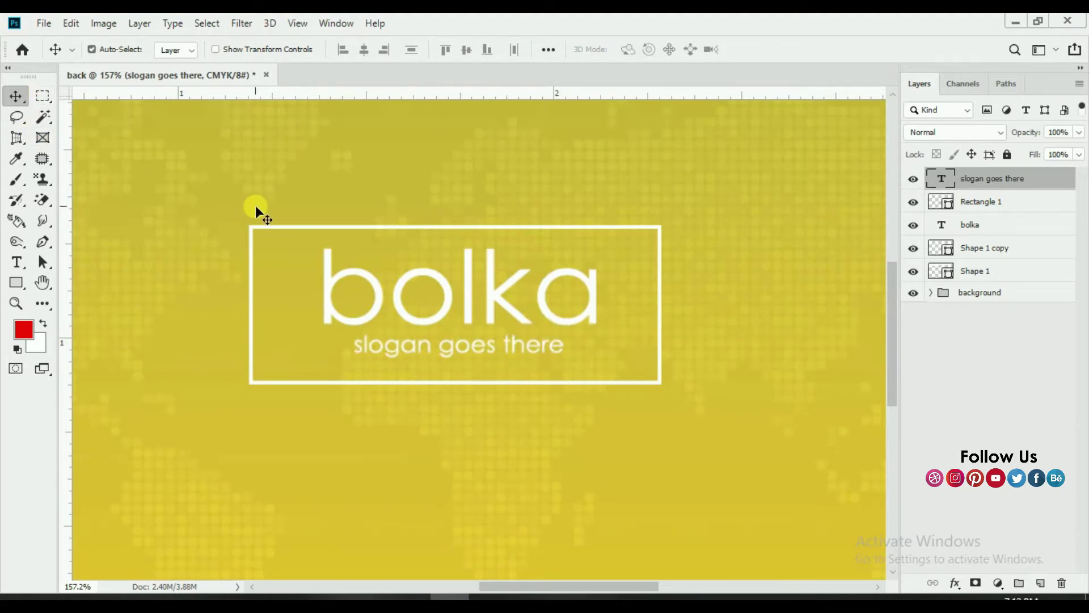
ctrl+click(972, 225)
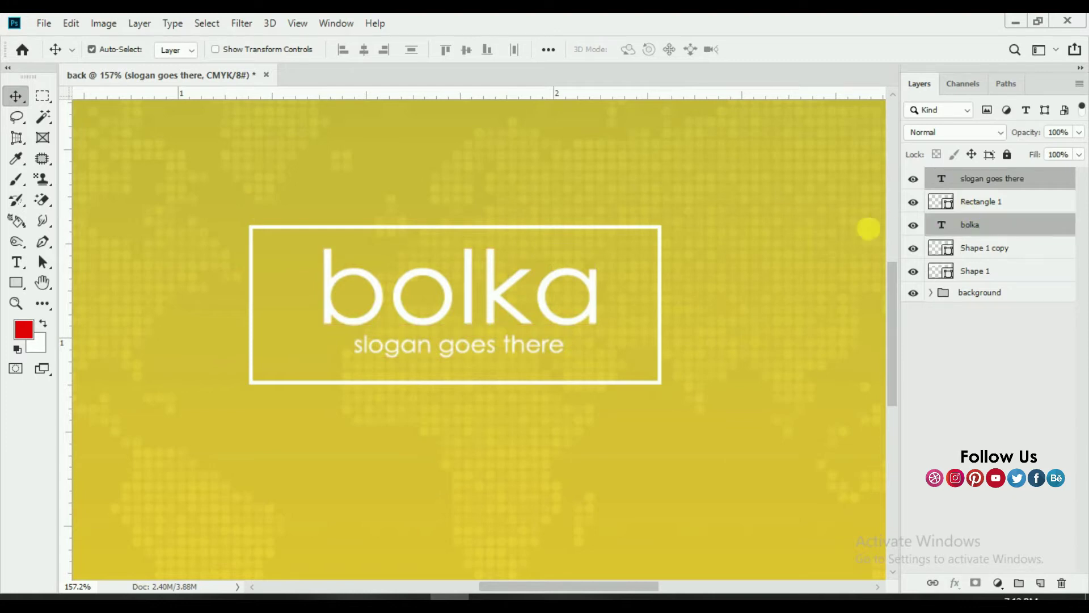
click(466, 50)
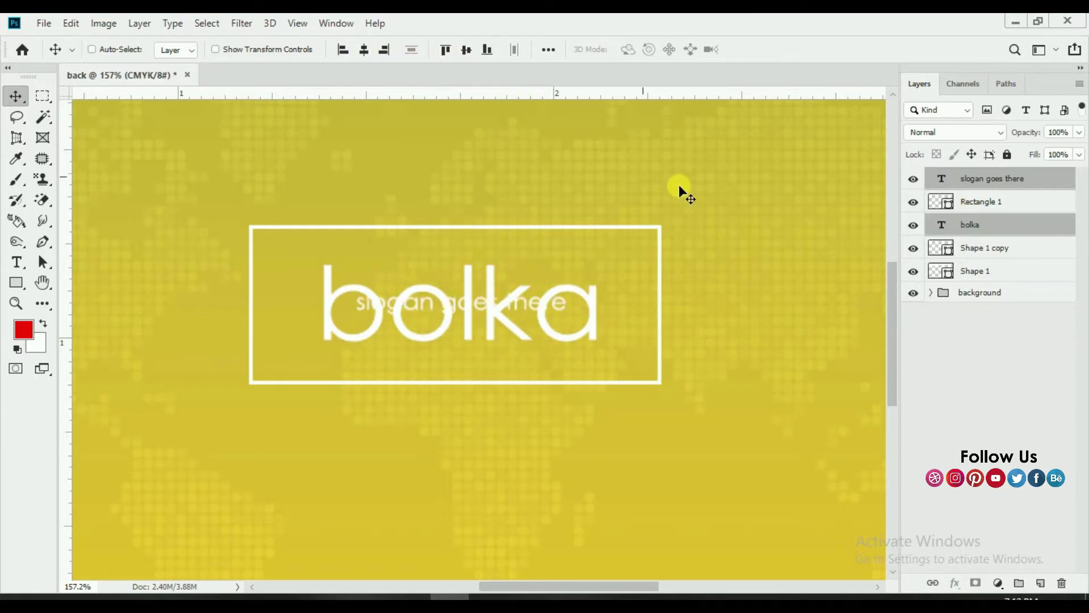
ctrl+click(964, 202)
click(466, 50)
click(364, 50)
click(999, 179)
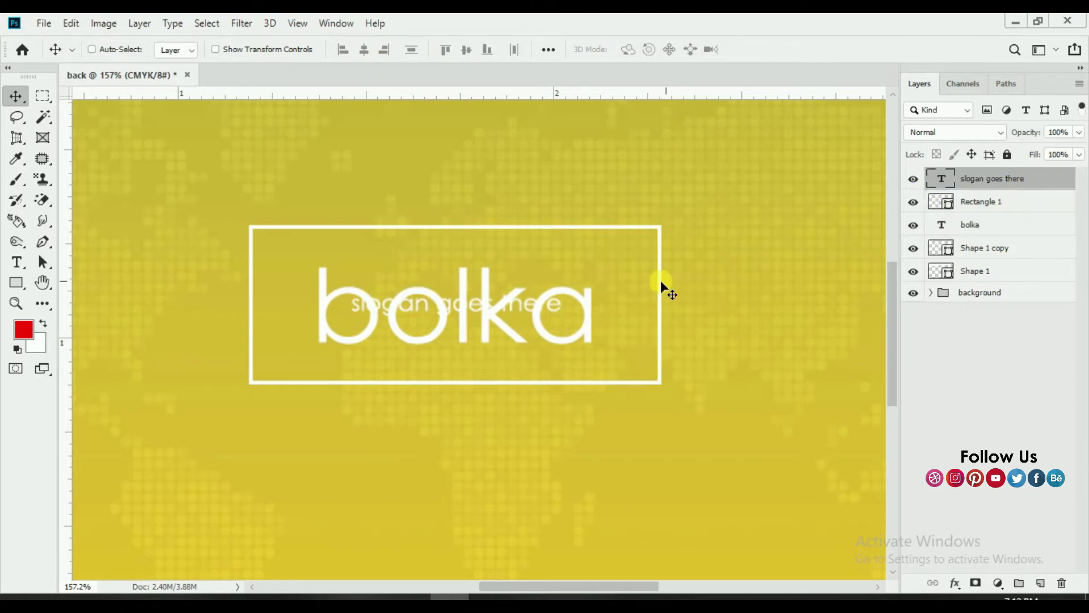
drag(543, 301, 539, 349)
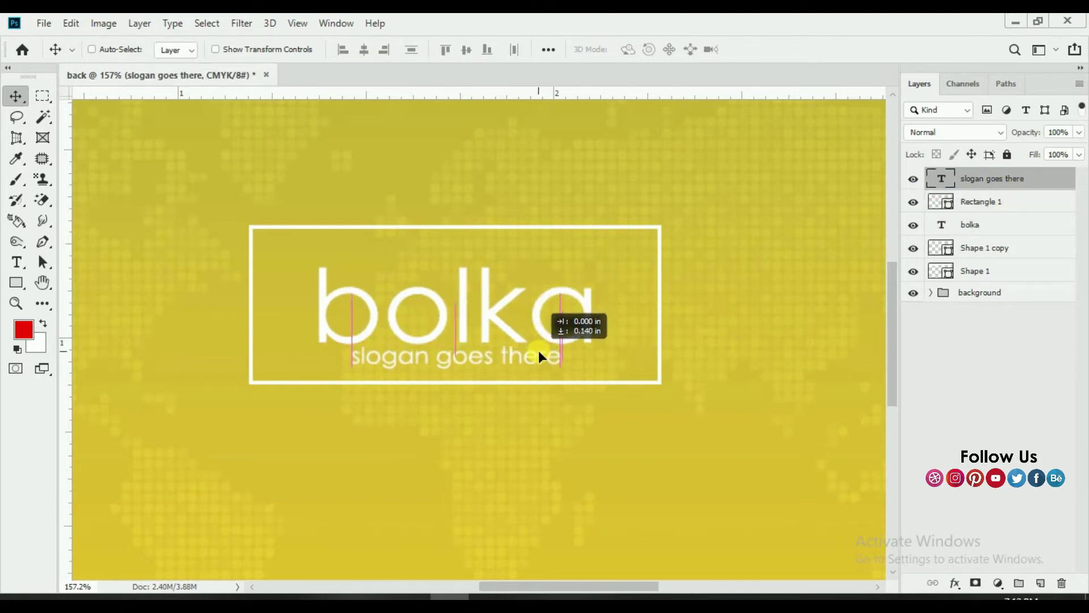
Fit the whole card in view and select the slogan and bolka layers
key(ctrl+0)
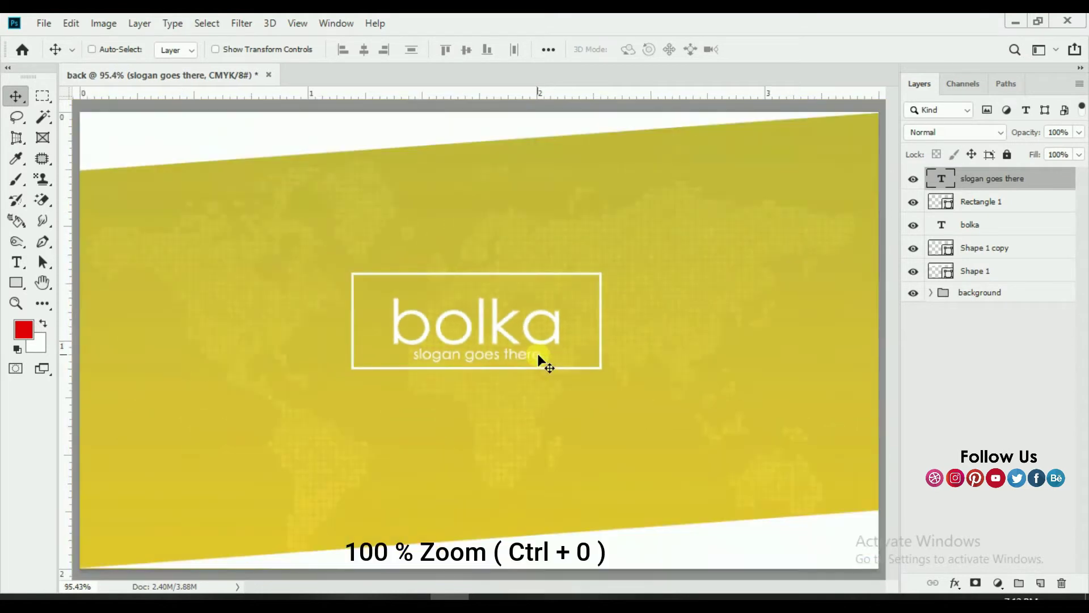
key(ctrl+minus)
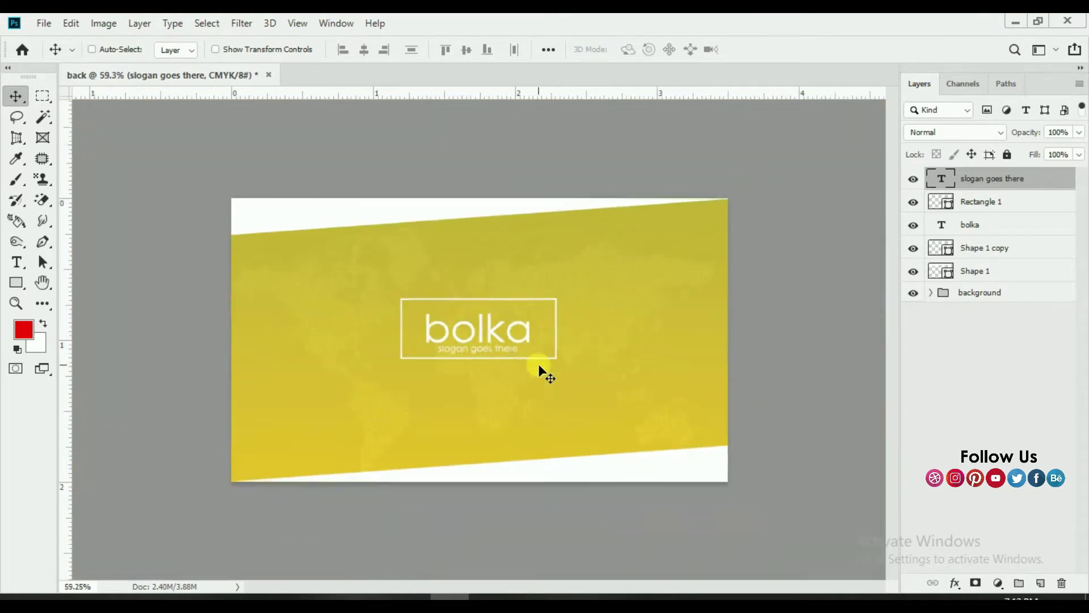
key(ctrl+plus)
key(ctrl+minus)
key(ctrl+plus)
click(959, 187)
click(960, 223)
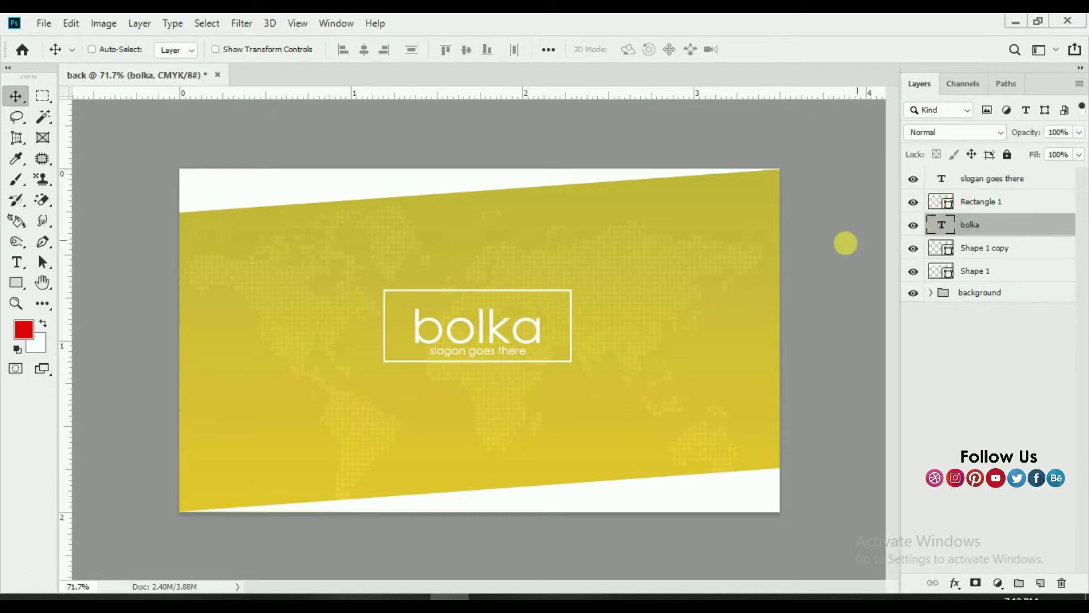
Recolour the bolka text to black
click(16, 262)
click(428, 327)
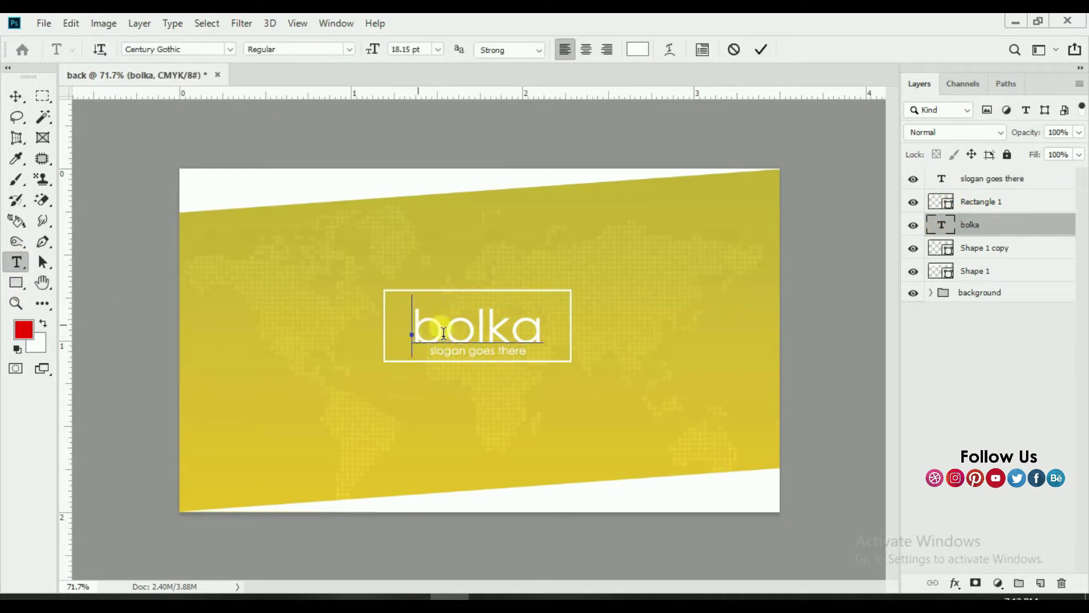
key(ctrl+a)
click(638, 50)
drag(817, 435, 917, 456)
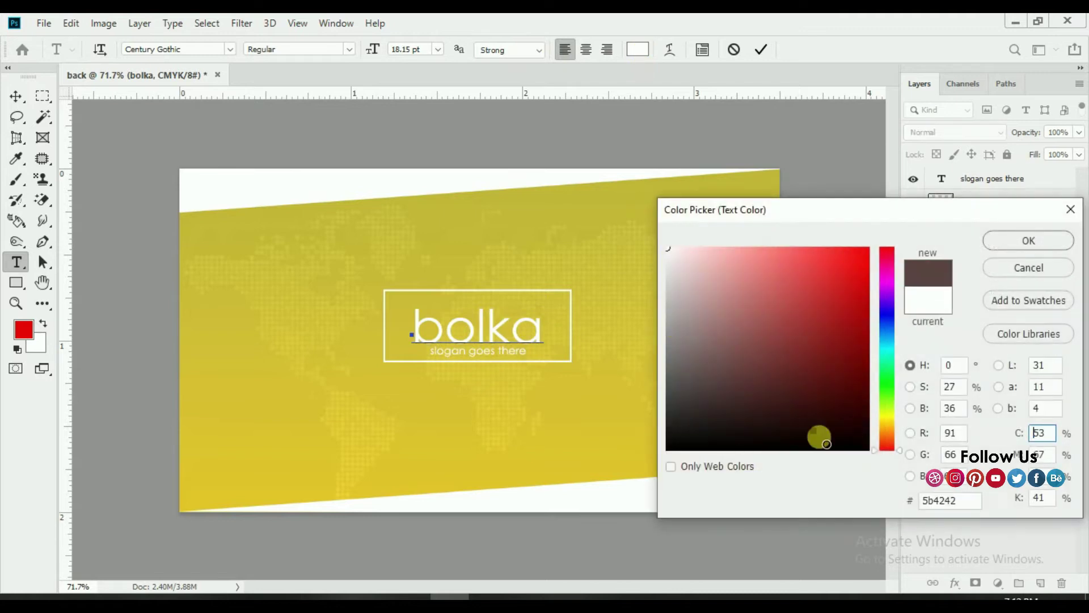
click(1015, 239)
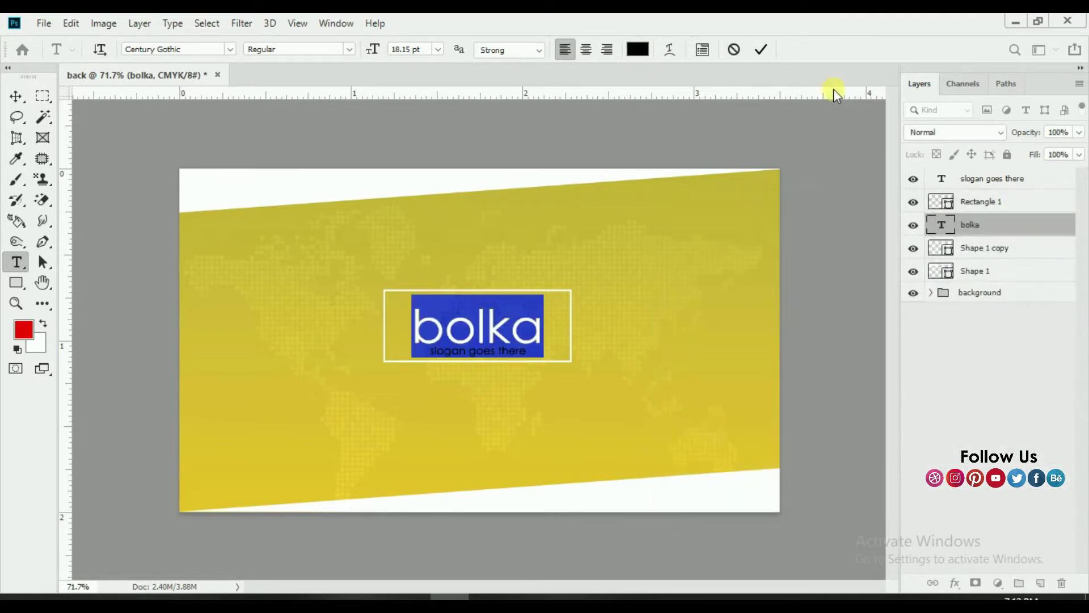
click(761, 49)
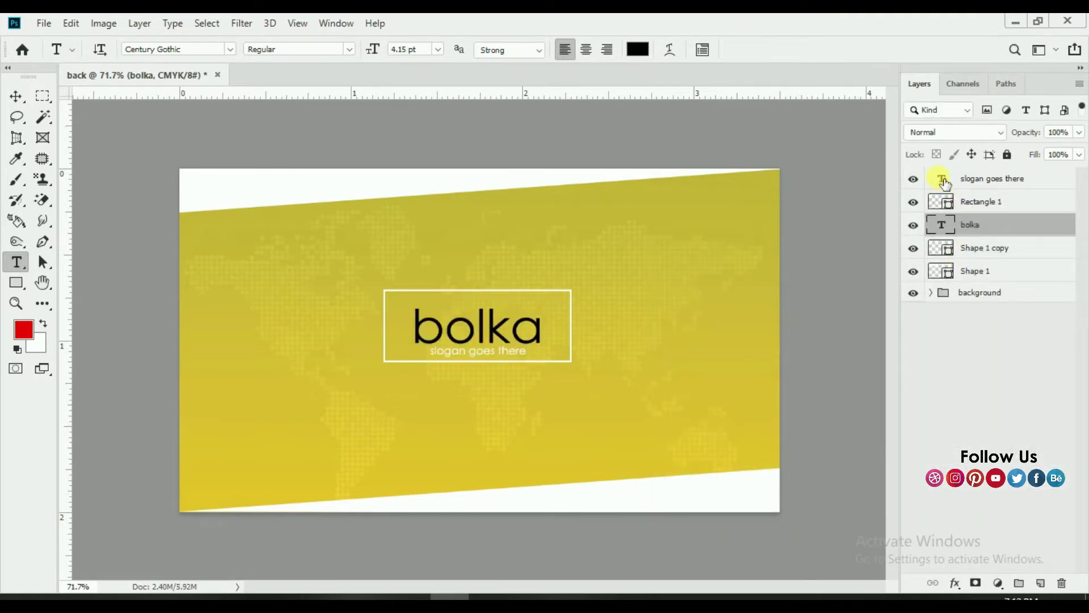
Recolour the 'slogan goes there' text to black
click(944, 180)
click(451, 353)
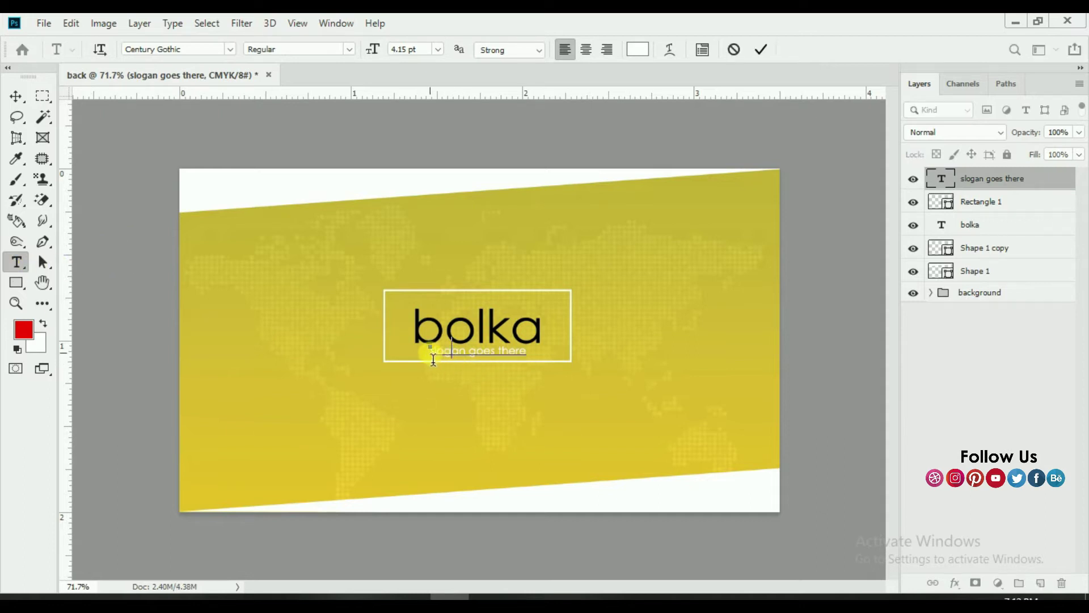
drag(433, 358, 527, 352)
click(638, 49)
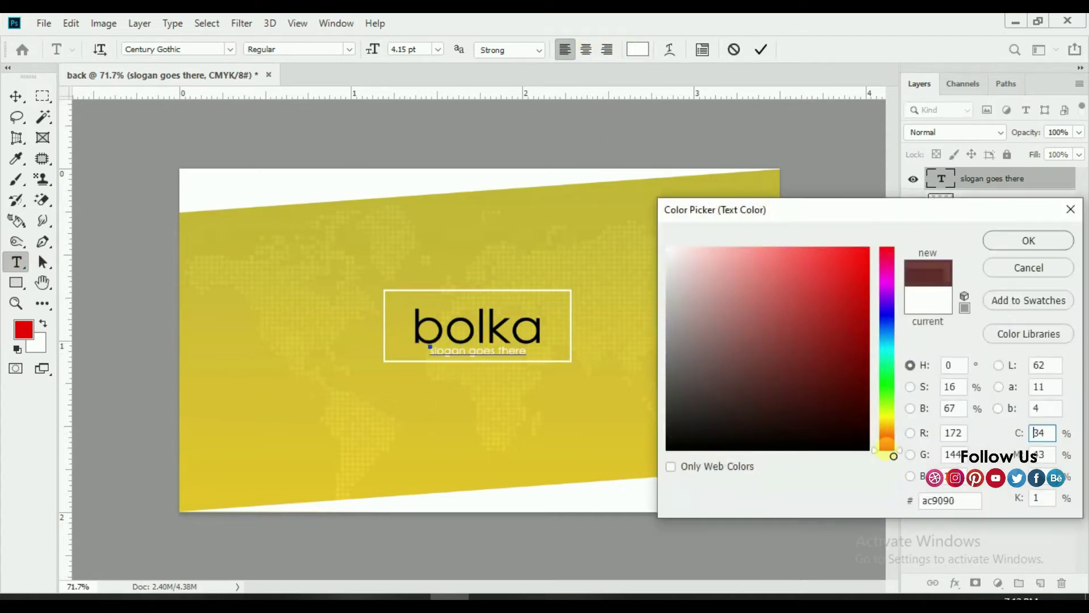
click(1010, 239)
click(761, 49)
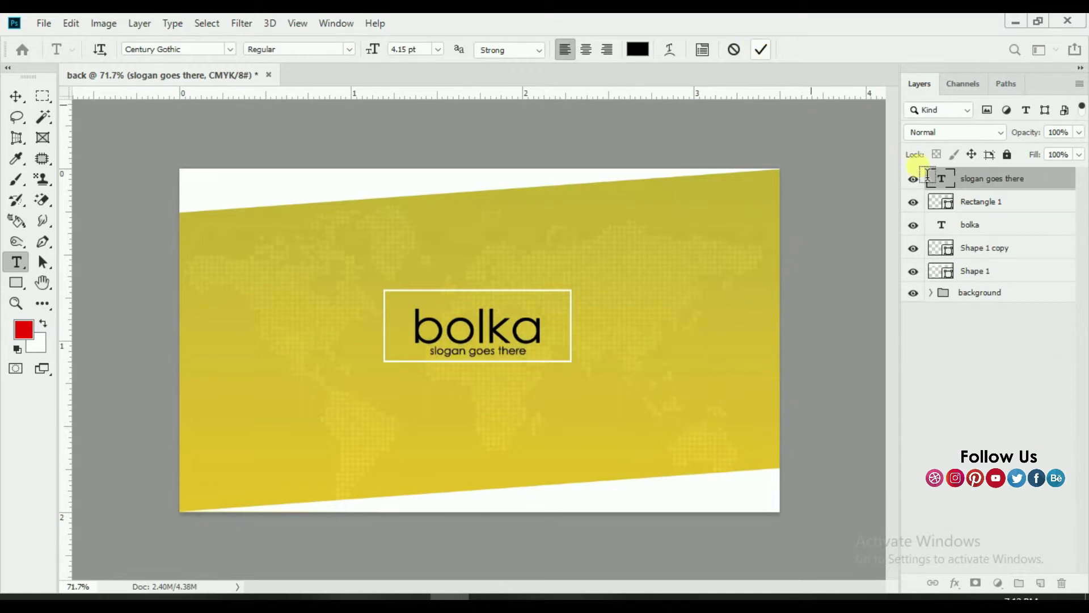
click(953, 207)
click(953, 211)
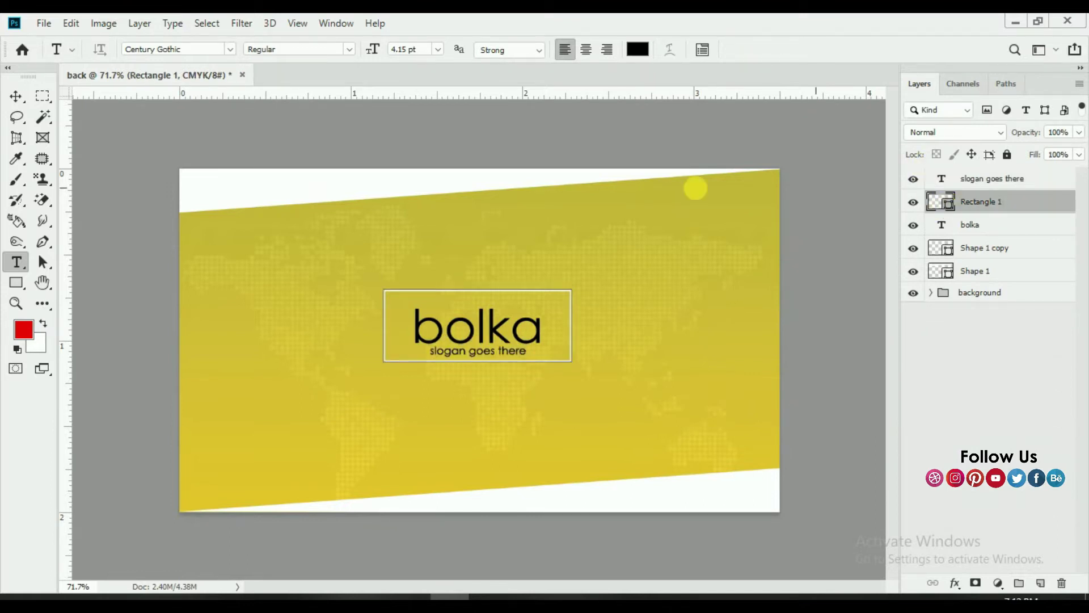
Switch the frame's stroke to a black-to-white gradient
click(17, 281)
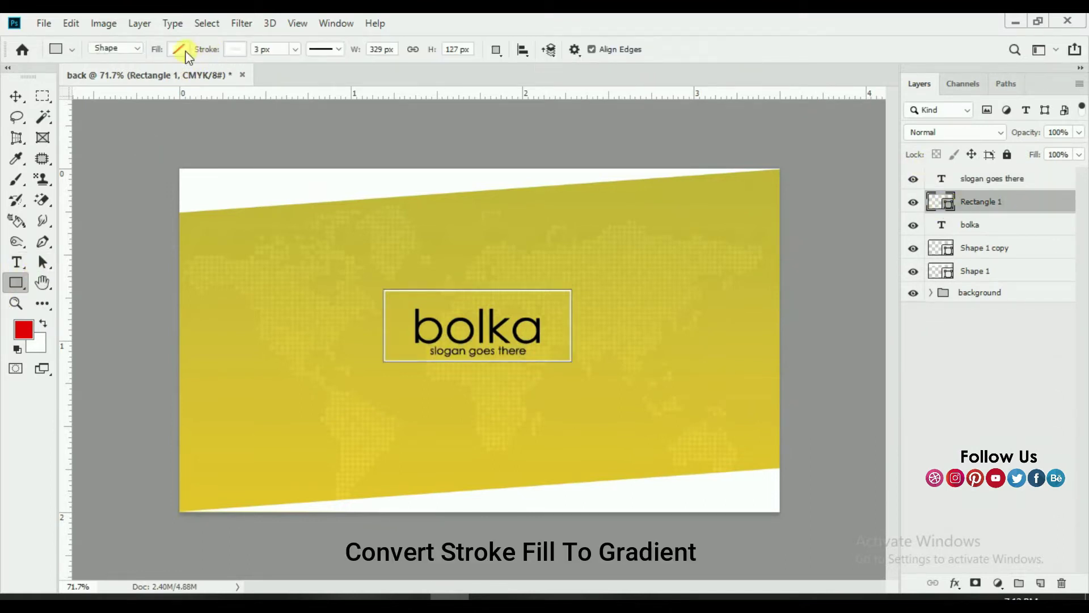
click(236, 50)
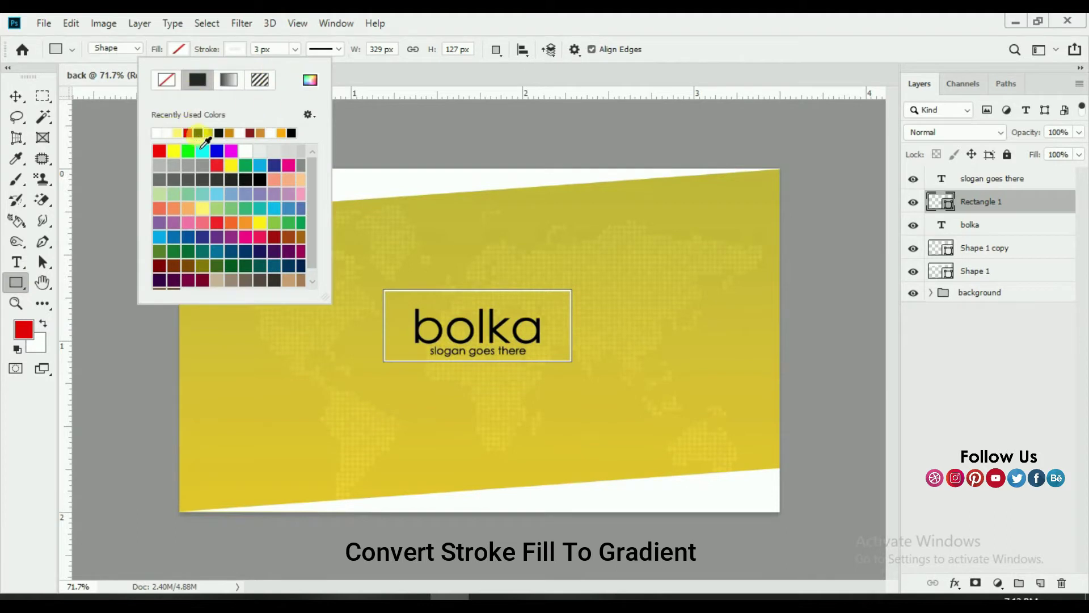
click(235, 85)
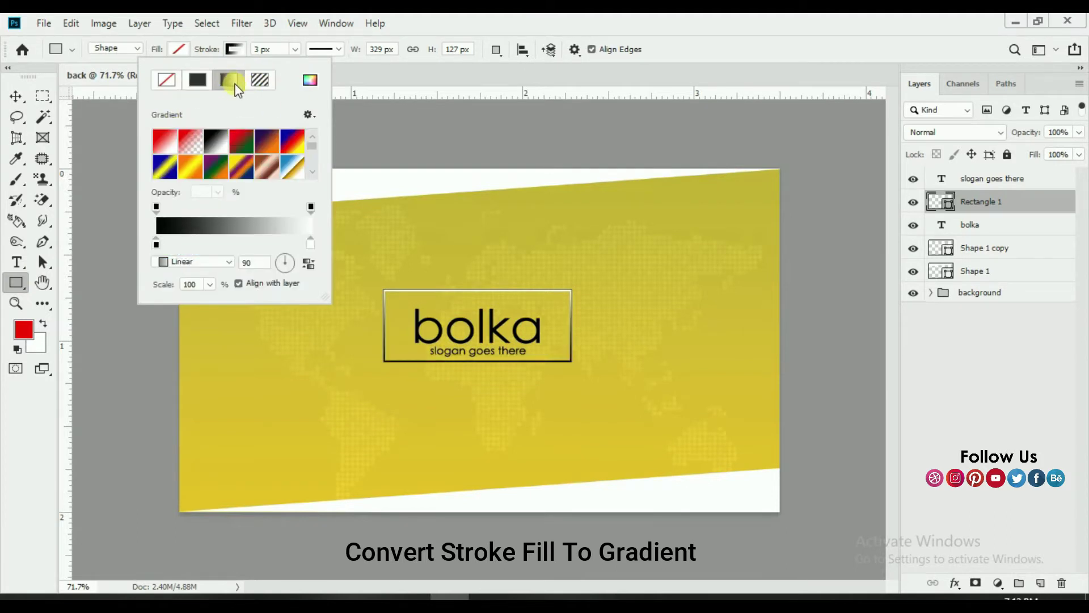
click(18, 98)
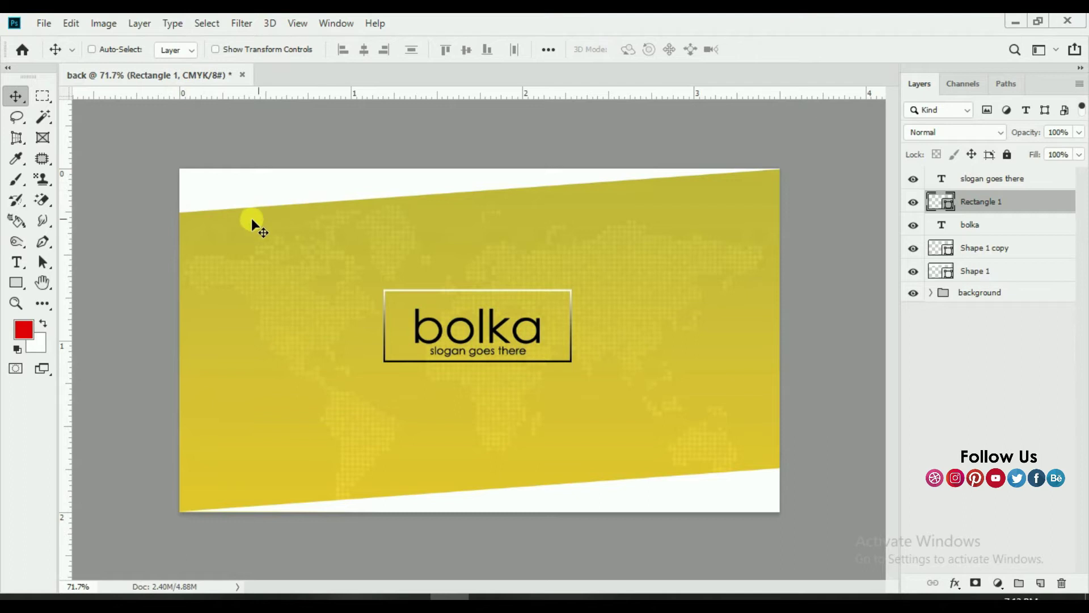
click(18, 280)
click(233, 51)
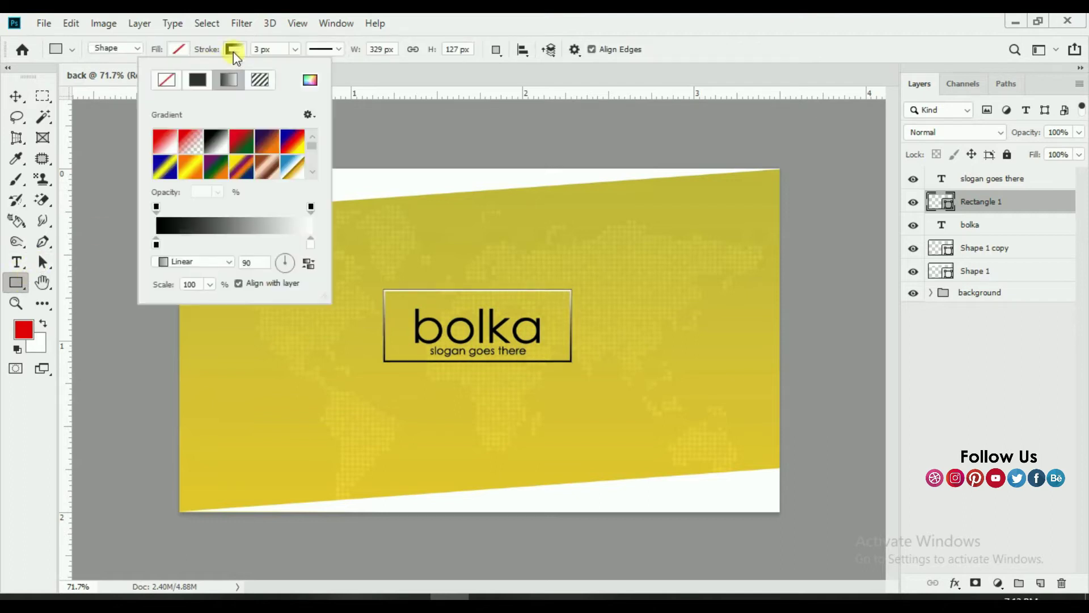
click(211, 149)
Change the gradient's right end colour to red cb1313
double_click(311, 244)
click(519, 246)
click(471, 187)
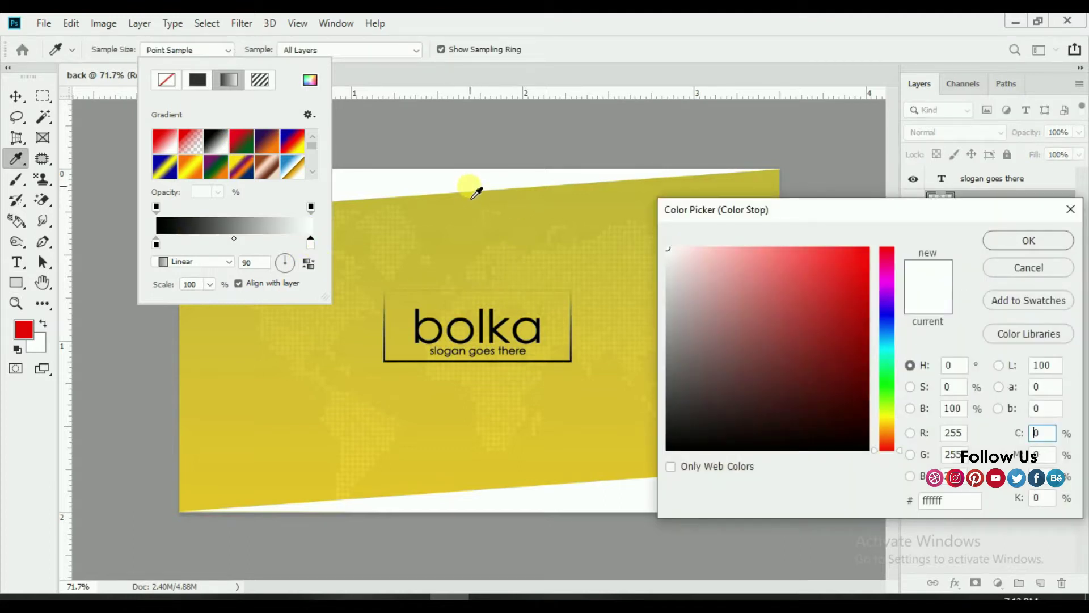
mouse_move(776, 304)
mouse_down()
mouse_move(693, 272)
mouse_move(856, 437)
mouse_move(868, 248)
mouse_move(888, 380)
mouse_move(886, 248)
mouse_up()
click(868, 325)
drag(868, 324, 850, 289)
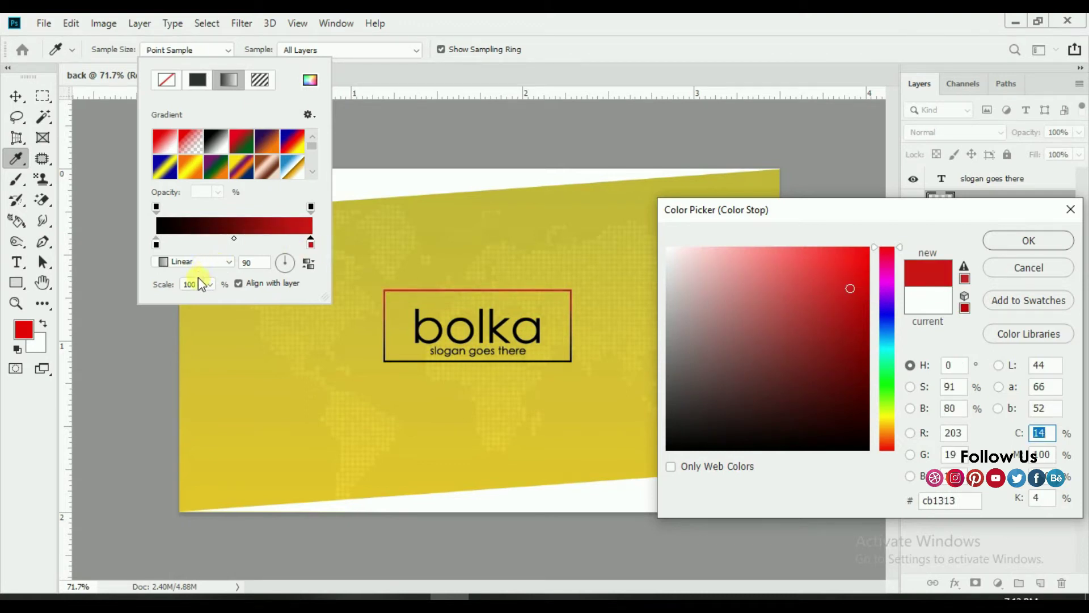
click(203, 250)
click(1028, 240)
click(238, 246)
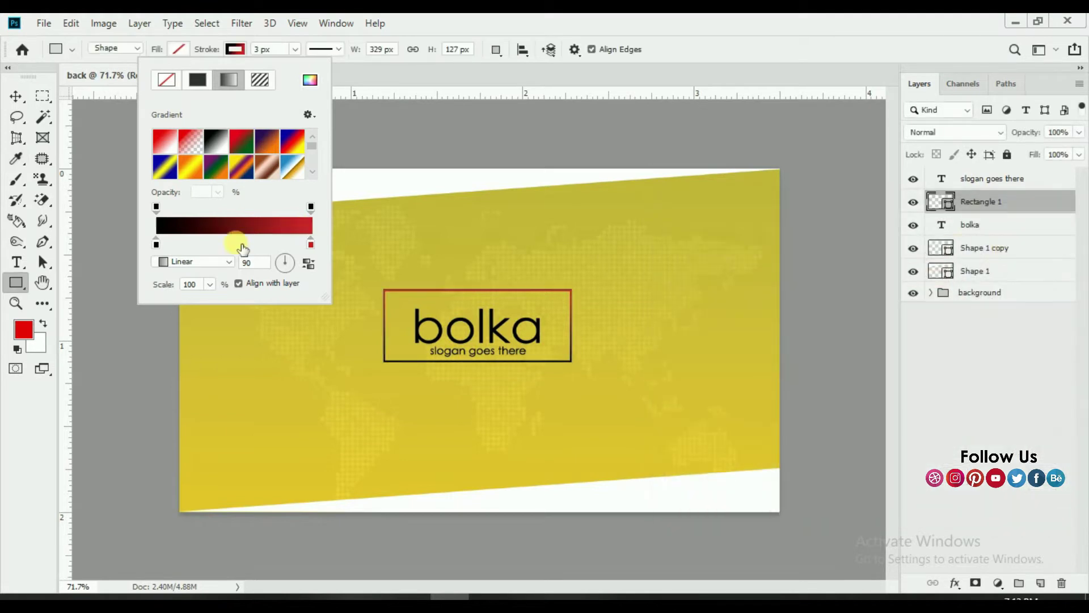
Set the stroke gradient style to Linear after trying Radial
click(200, 265)
click(204, 275)
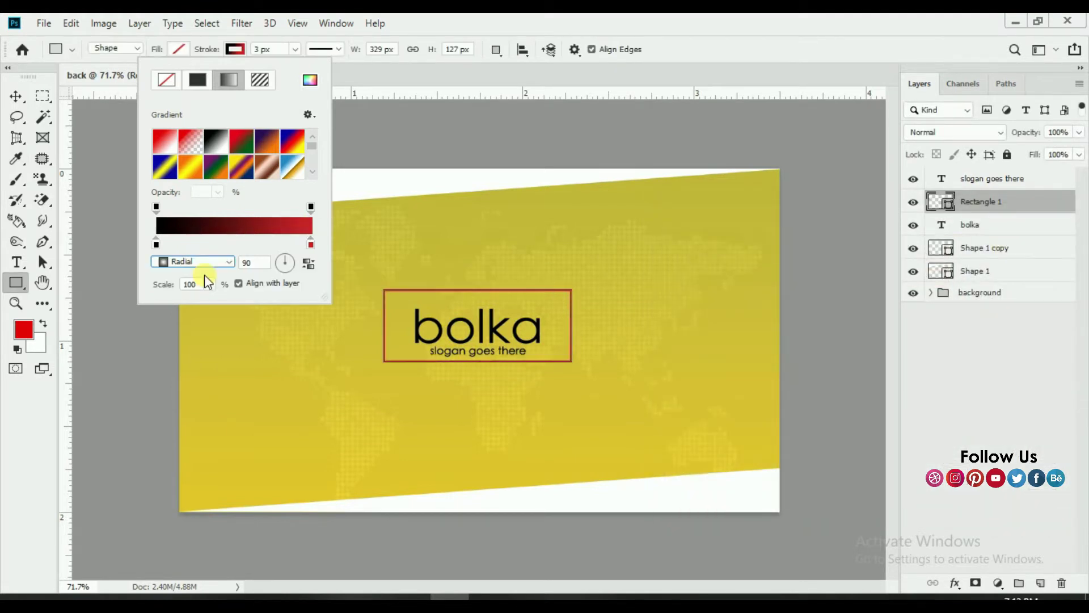
click(217, 262)
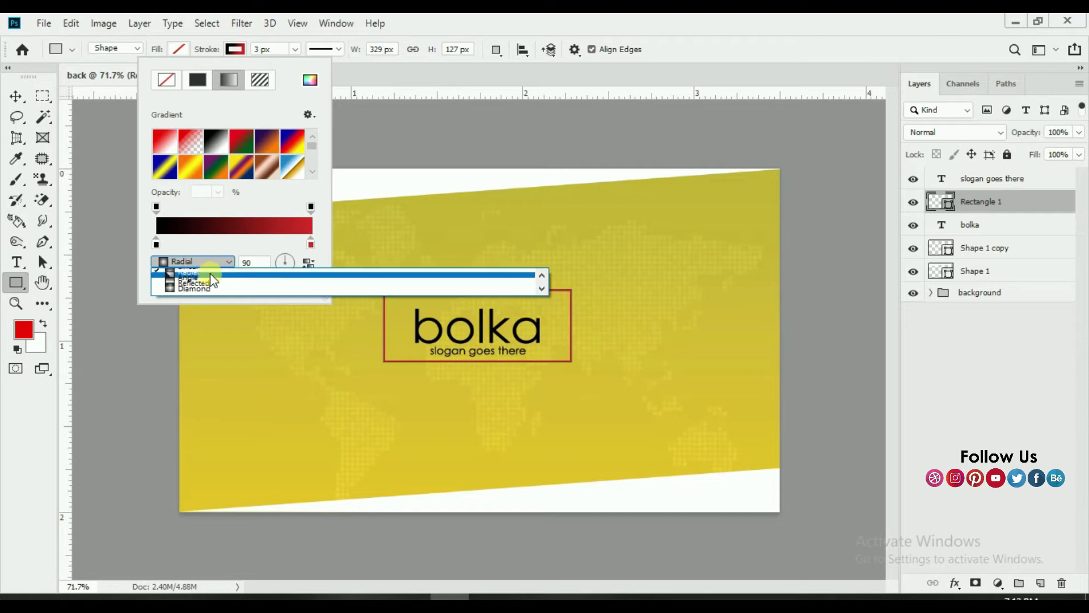
scroll(206, 270, up, 1)
click(236, 271)
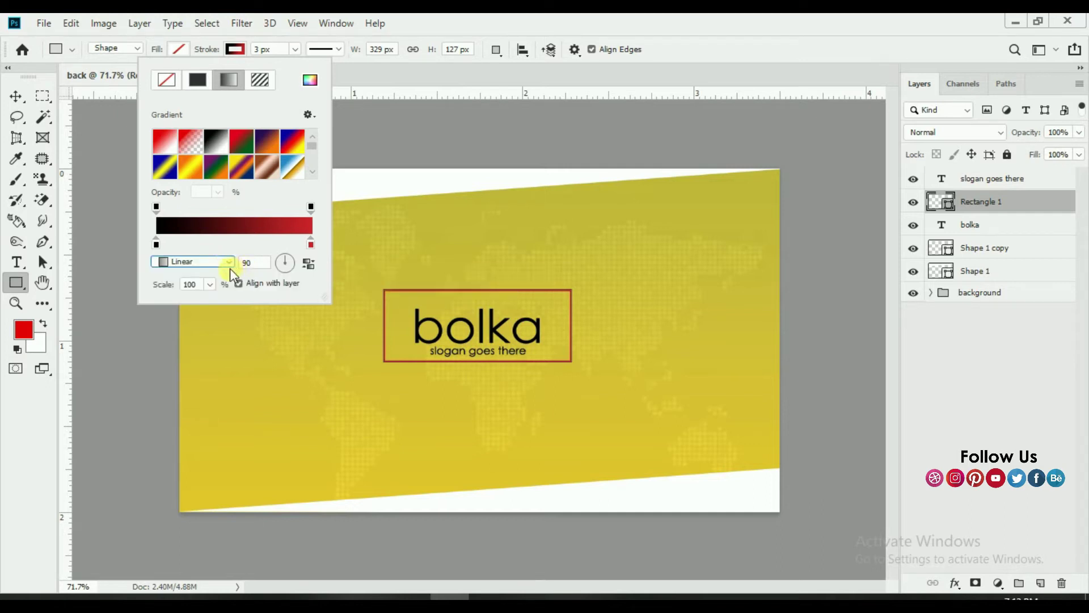
click(7, 103)
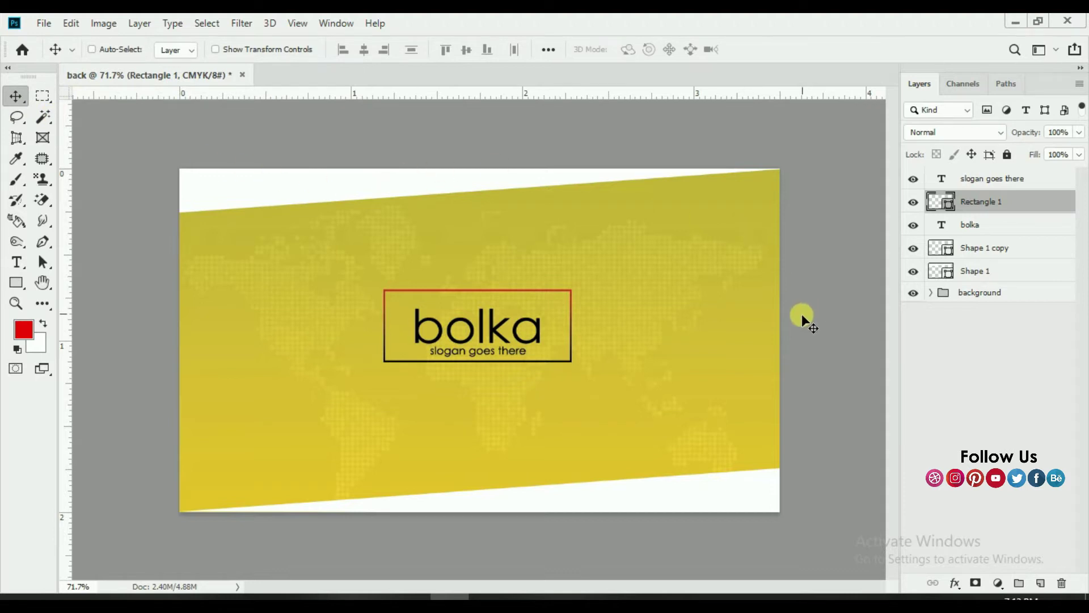
Add a Gradient Overlay effect to the bolka text layer
click(959, 234)
click(955, 583)
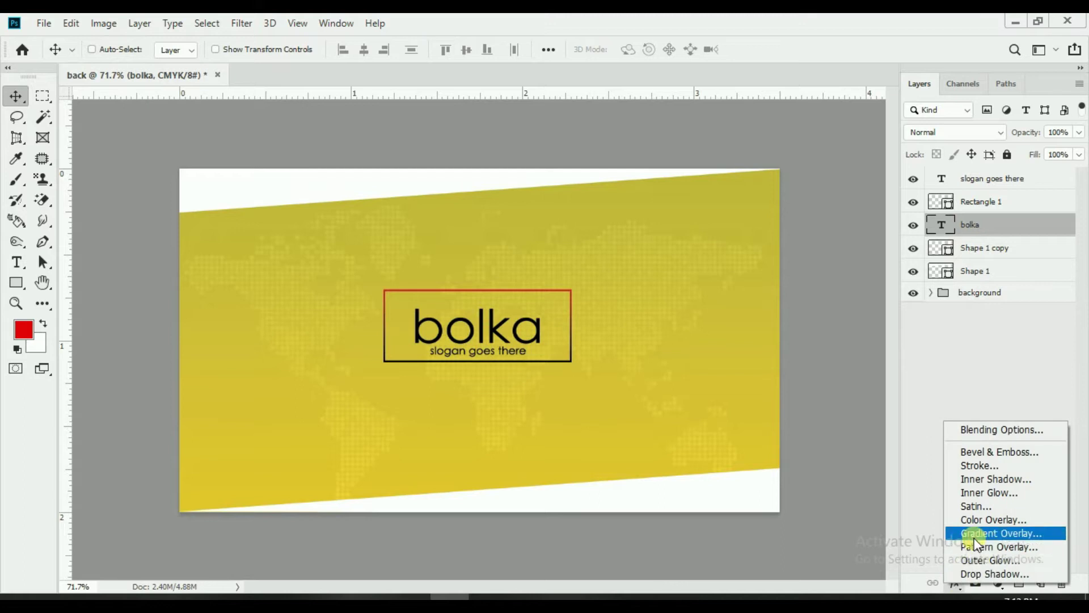
click(985, 436)
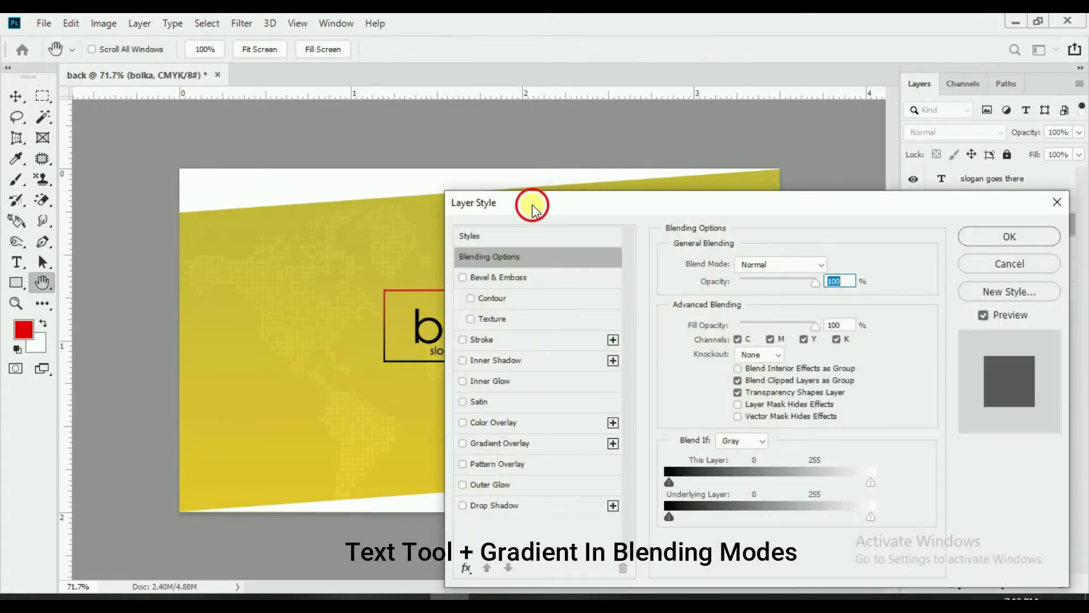
drag(533, 204, 693, 142)
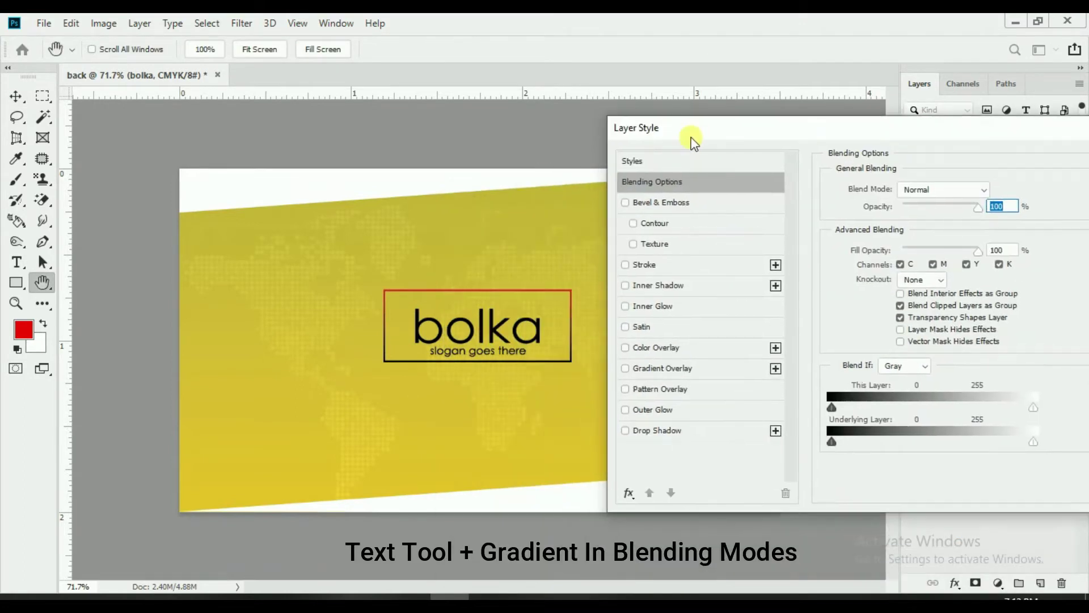
click(669, 368)
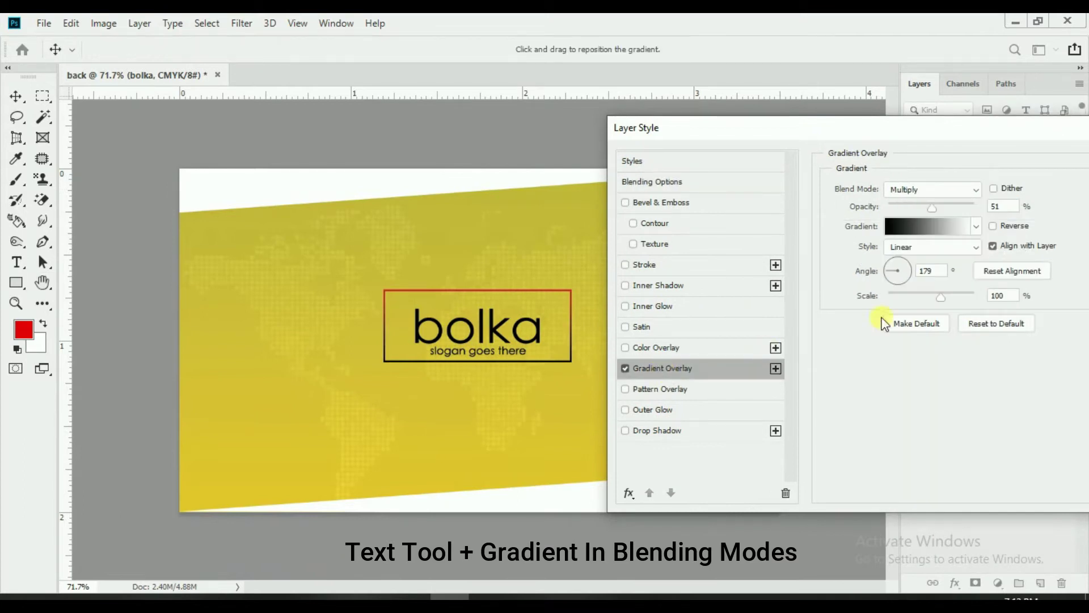
Make the overlay gradient run from black to red
click(908, 229)
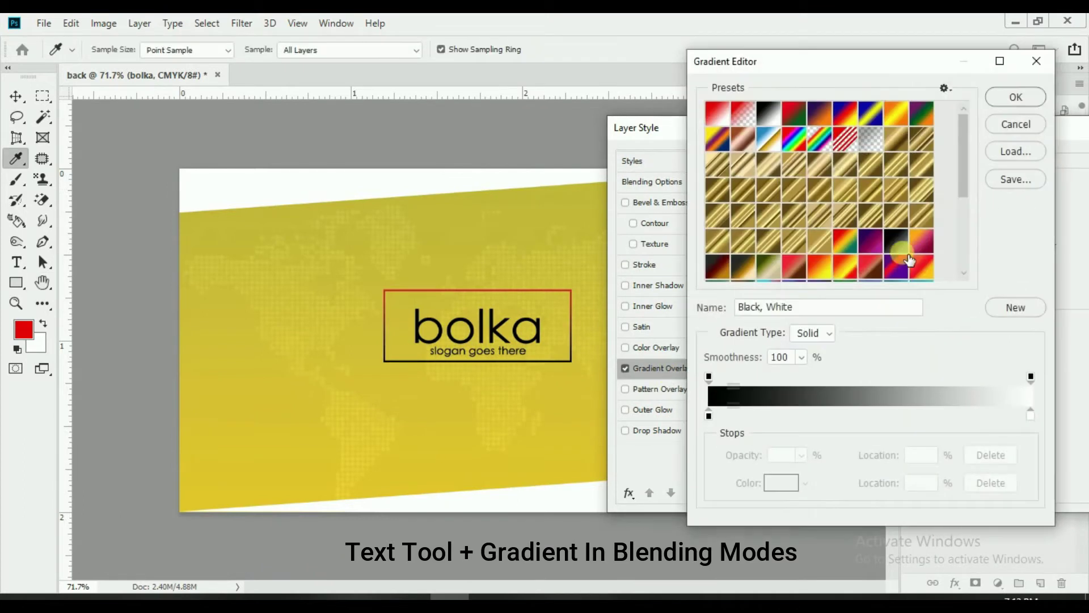
click(1031, 416)
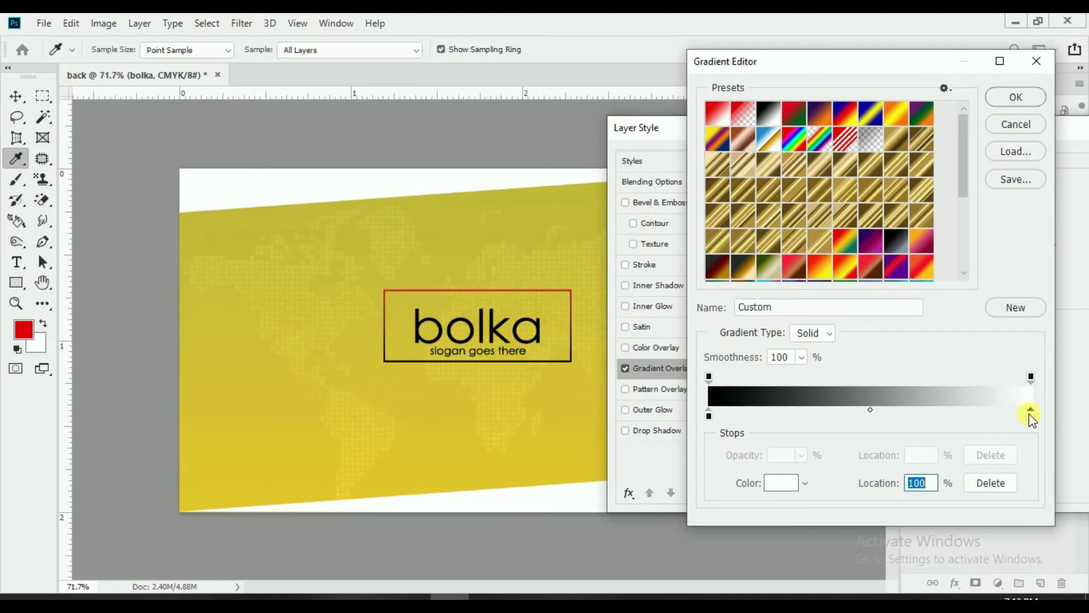
double_click(1031, 415)
click(803, 362)
click(857, 321)
click(1028, 241)
click(1014, 101)
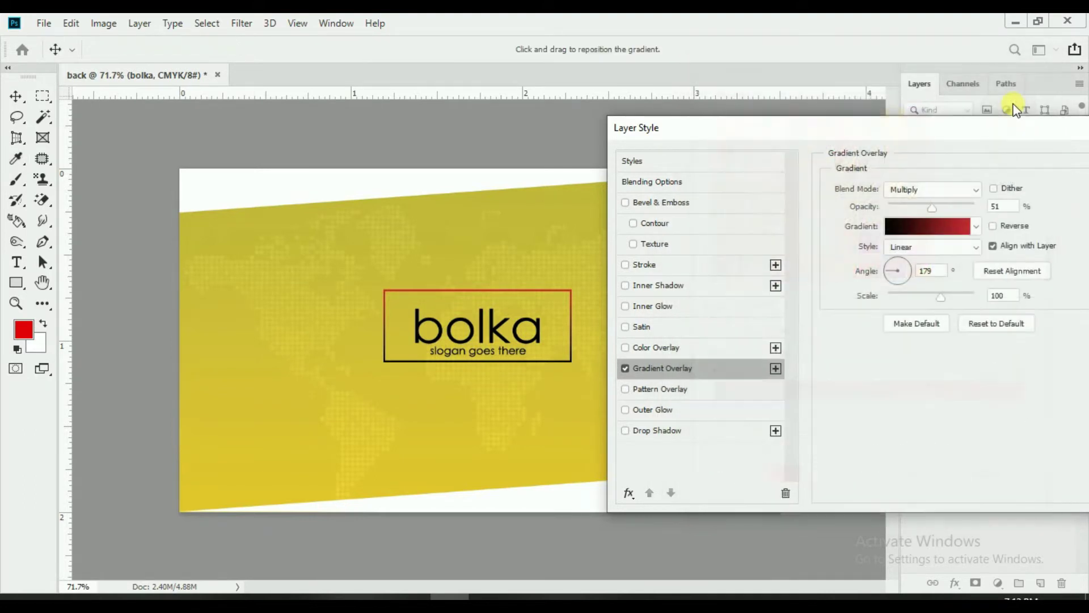
Set the overlay to Normal blending, 100% opacity, Radial style, 114% scale, and apply it
click(959, 190)
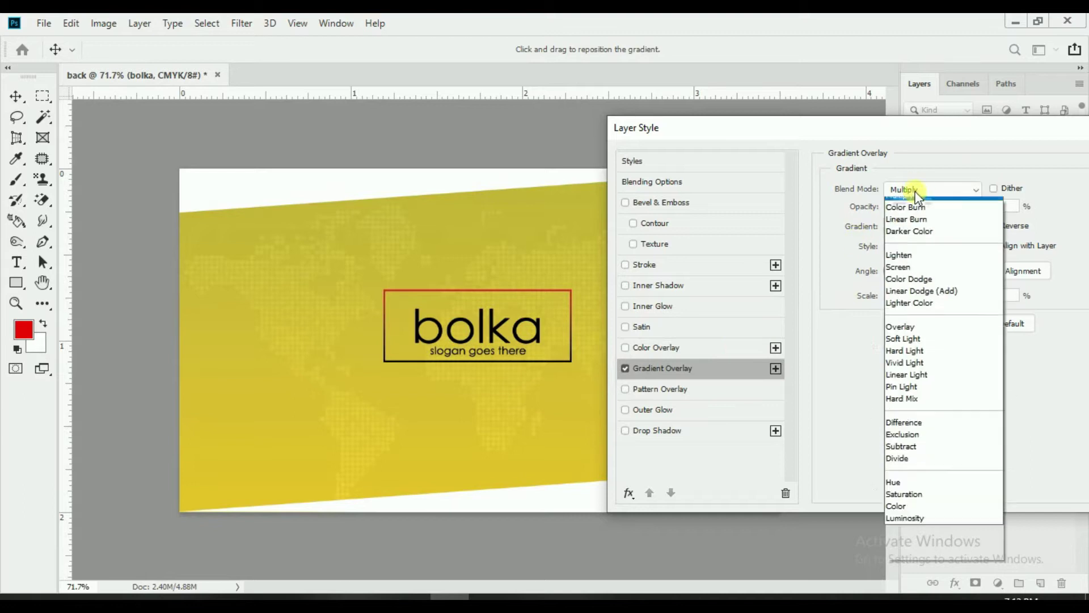
click(911, 203)
drag(932, 210, 1020, 208)
click(903, 250)
click(905, 276)
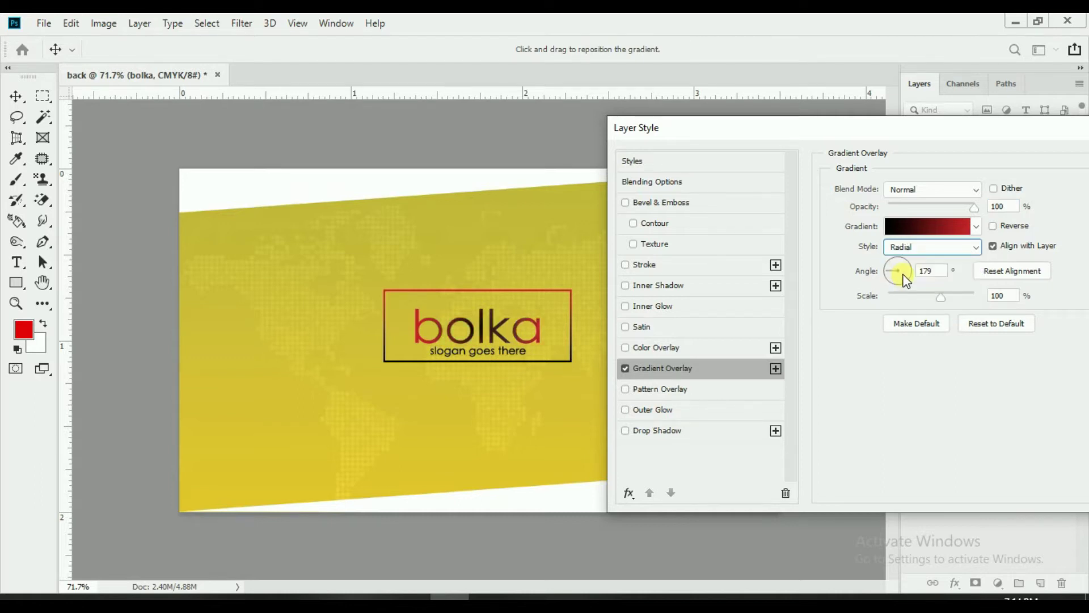
drag(946, 300, 998, 297)
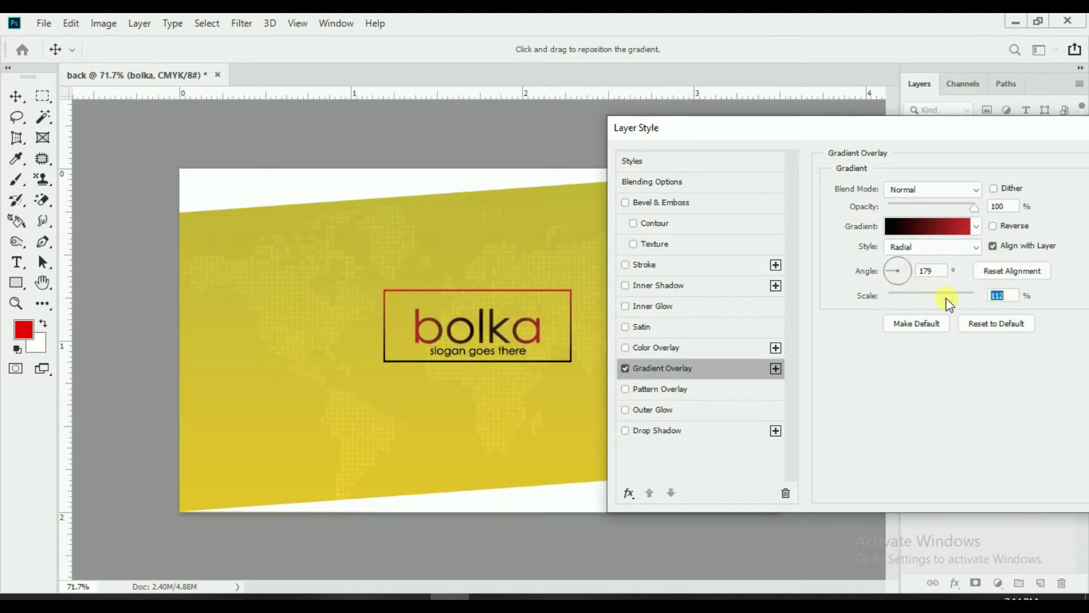
drag(930, 300, 952, 295)
drag(901, 263, 905, 278)
click(915, 276)
drag(985, 138, 862, 139)
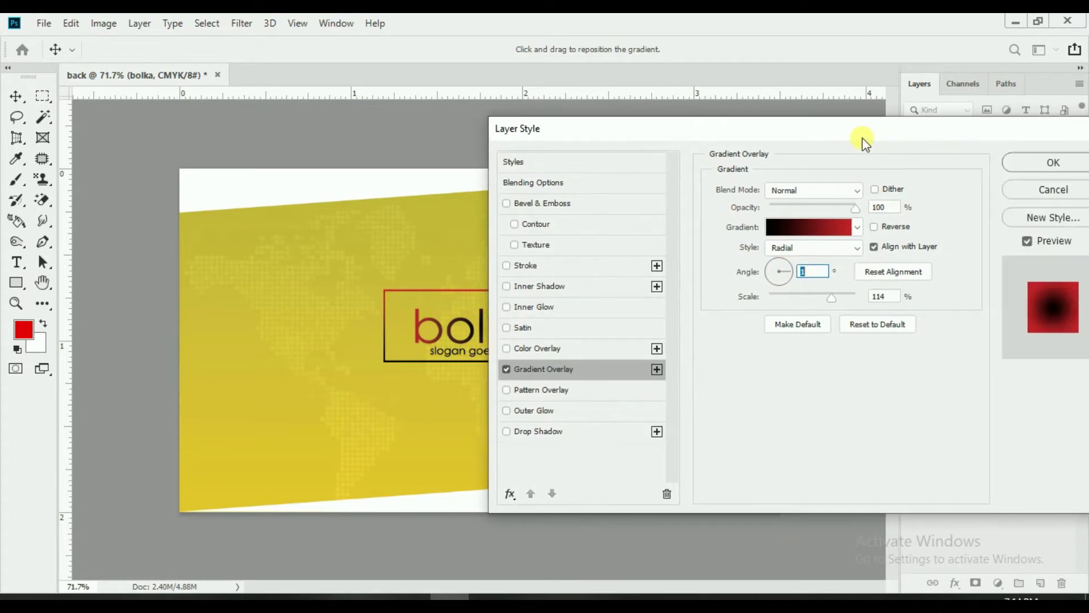
click(1051, 165)
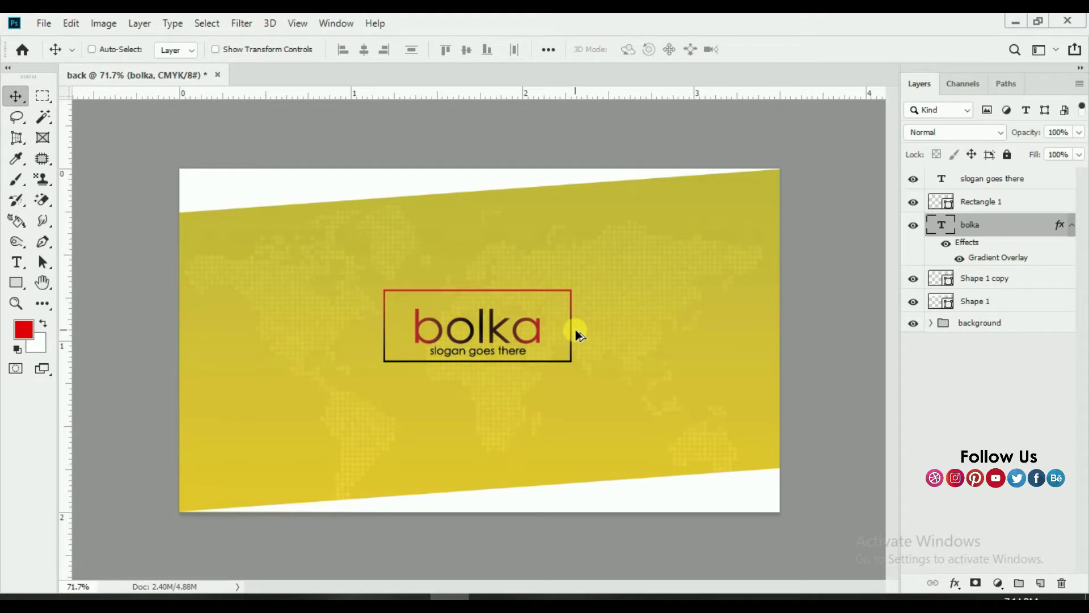
key(t)
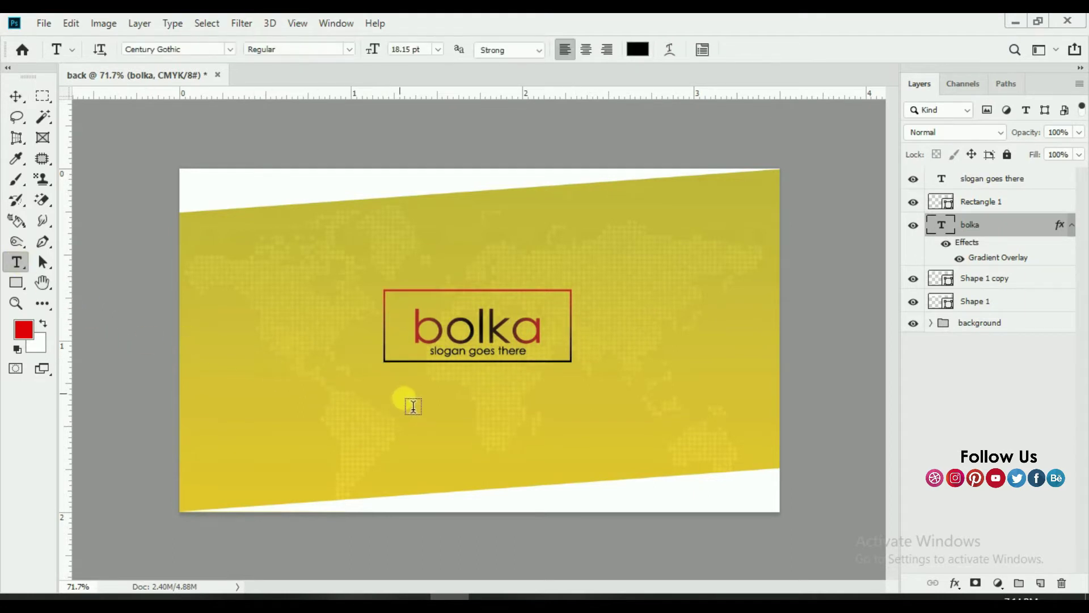
click(404, 403)
text(www.bolka)
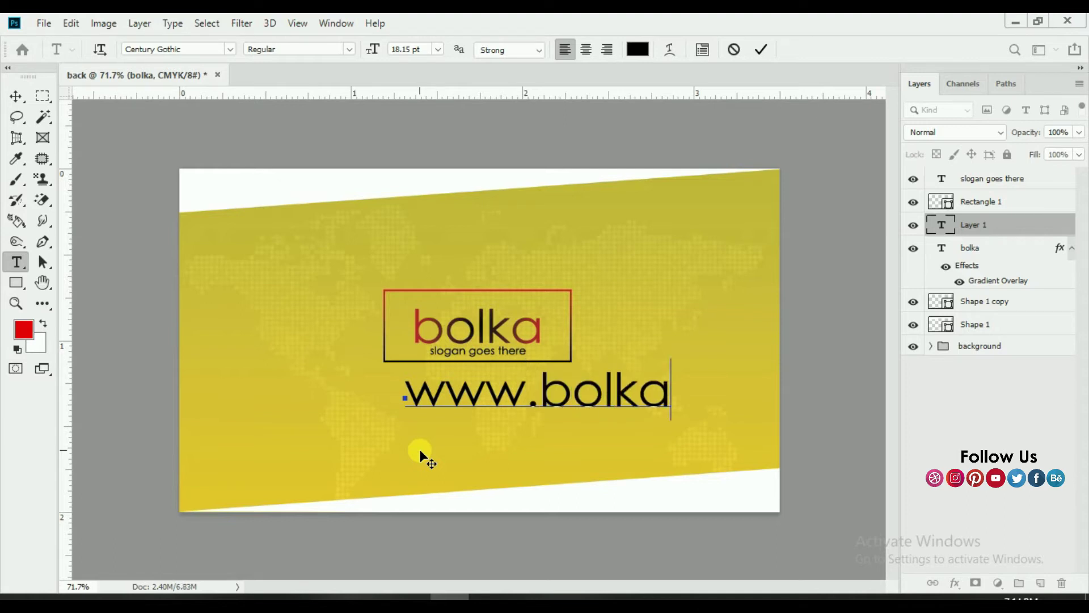
text(genu)
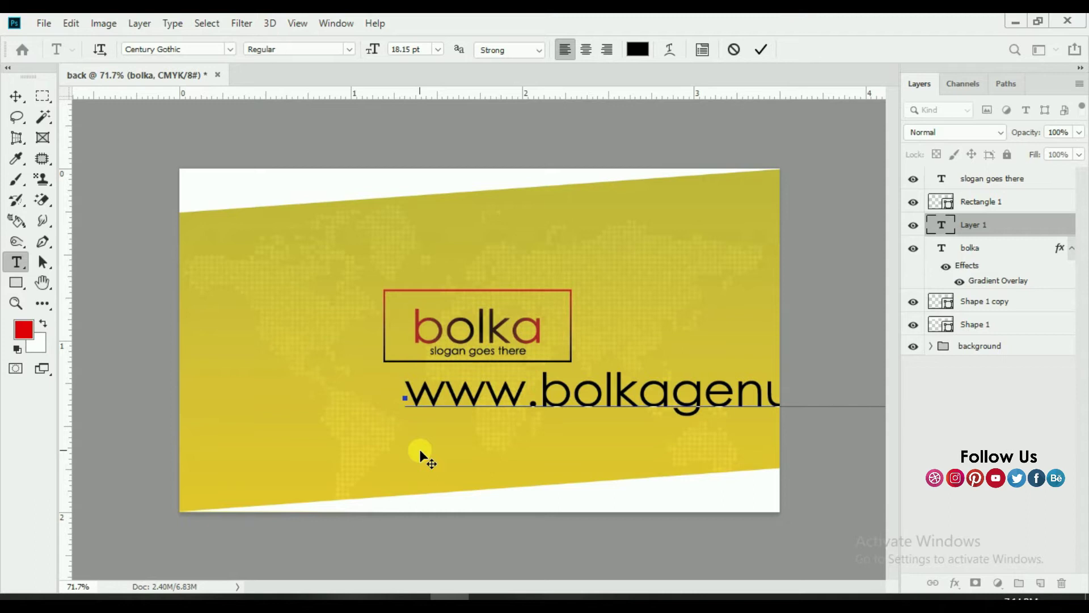
click(760, 51)
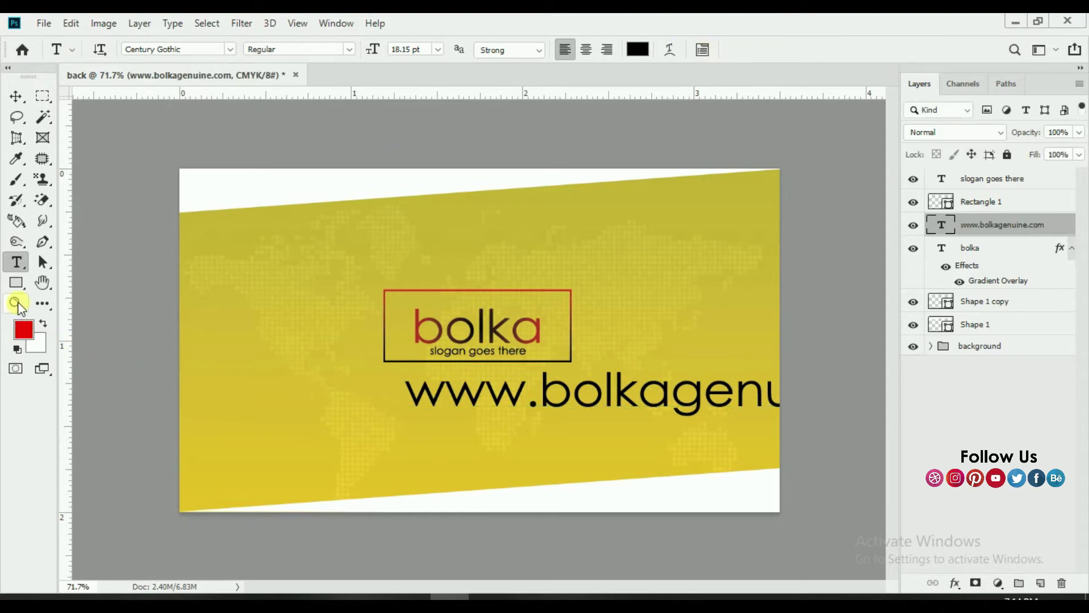
drag(403, 390, 1082, 425)
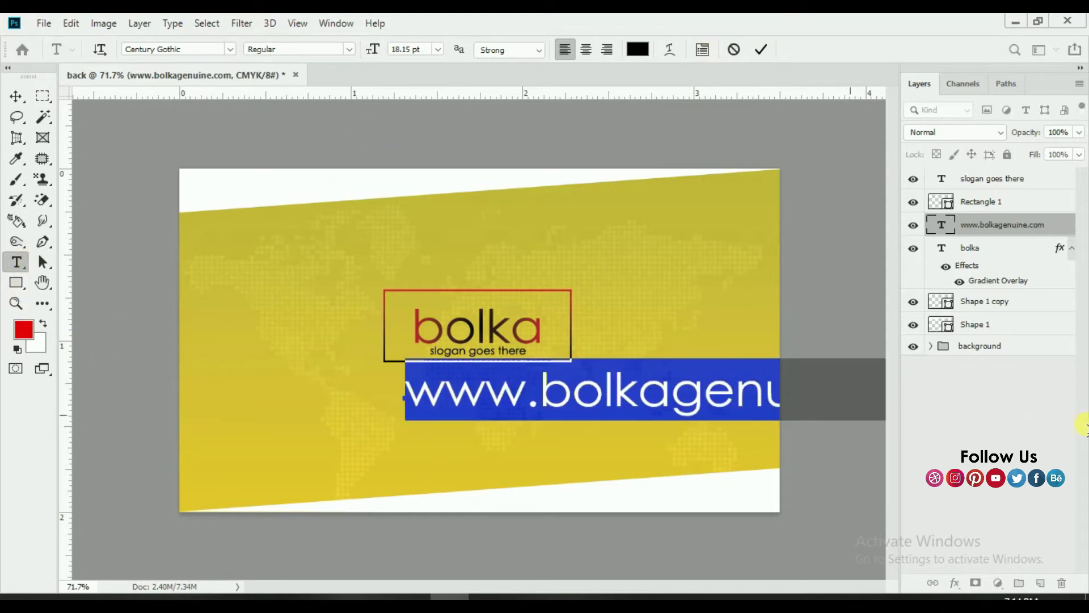
drag(372, 55, 367, 58)
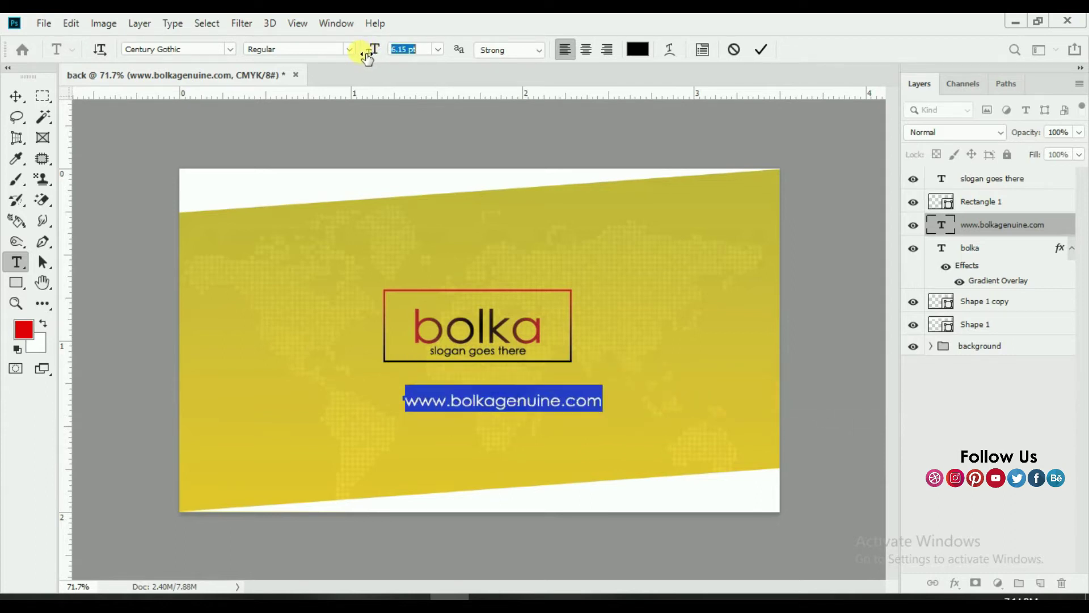
click(761, 49)
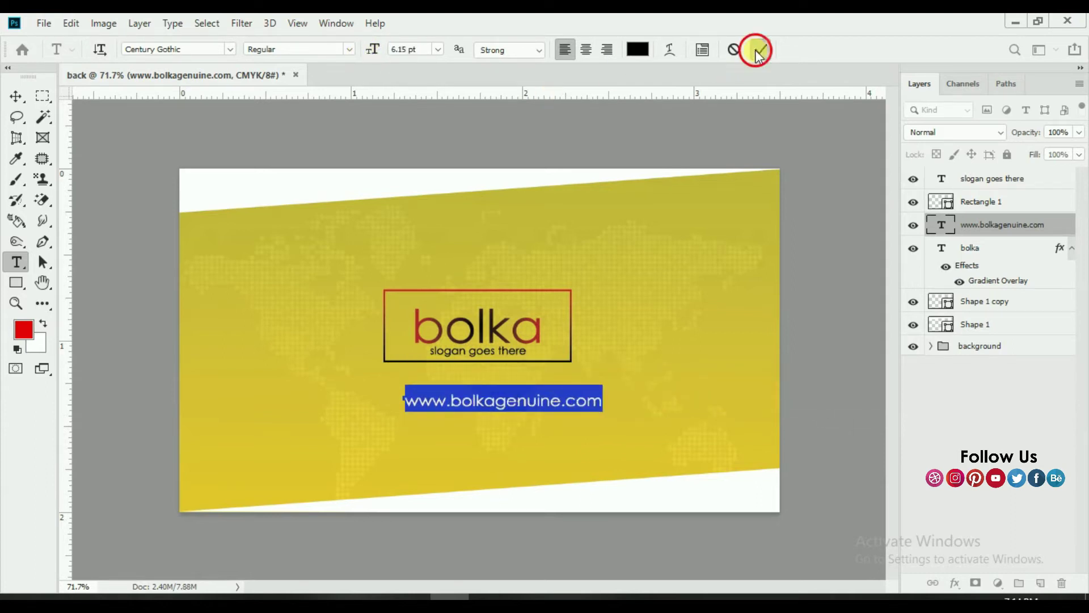
Position the website text centred just beneath the logo box
click(15, 96)
drag(484, 392, 474, 367)
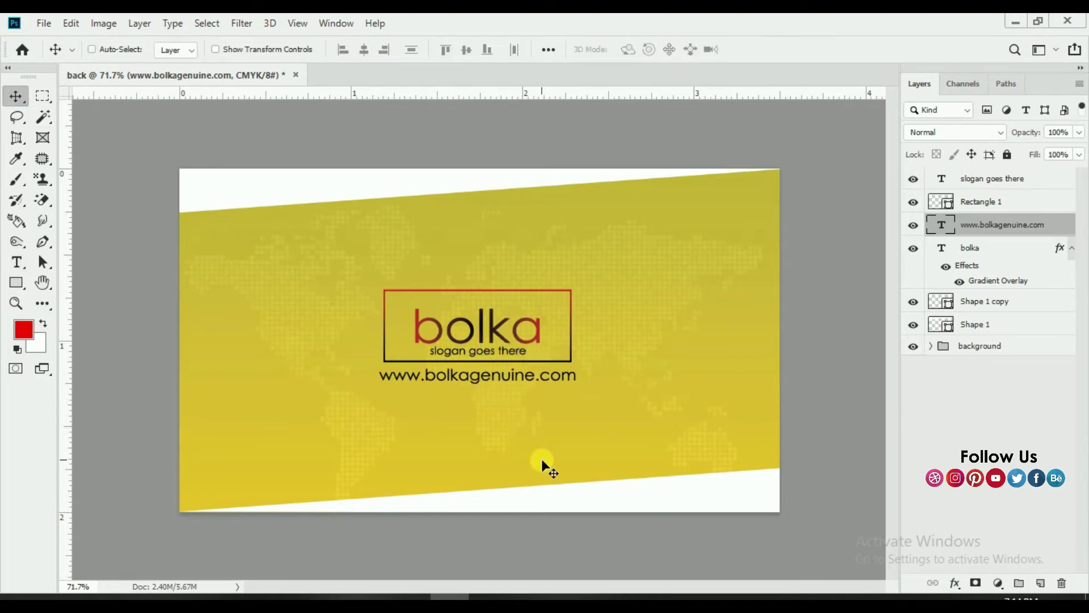
drag(539, 392, 536, 397)
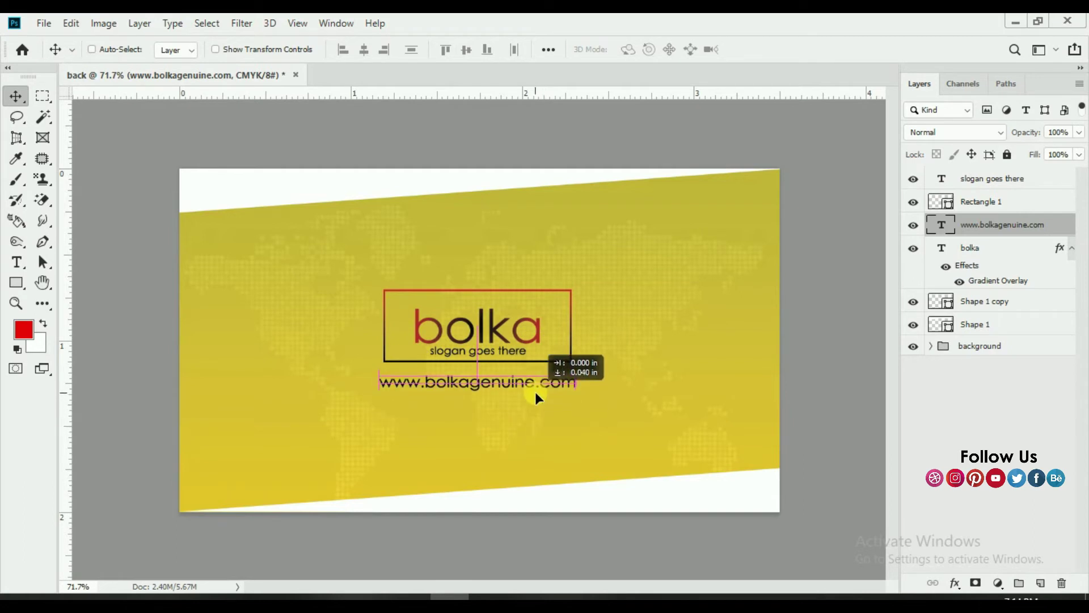
drag(569, 406, 567, 422)
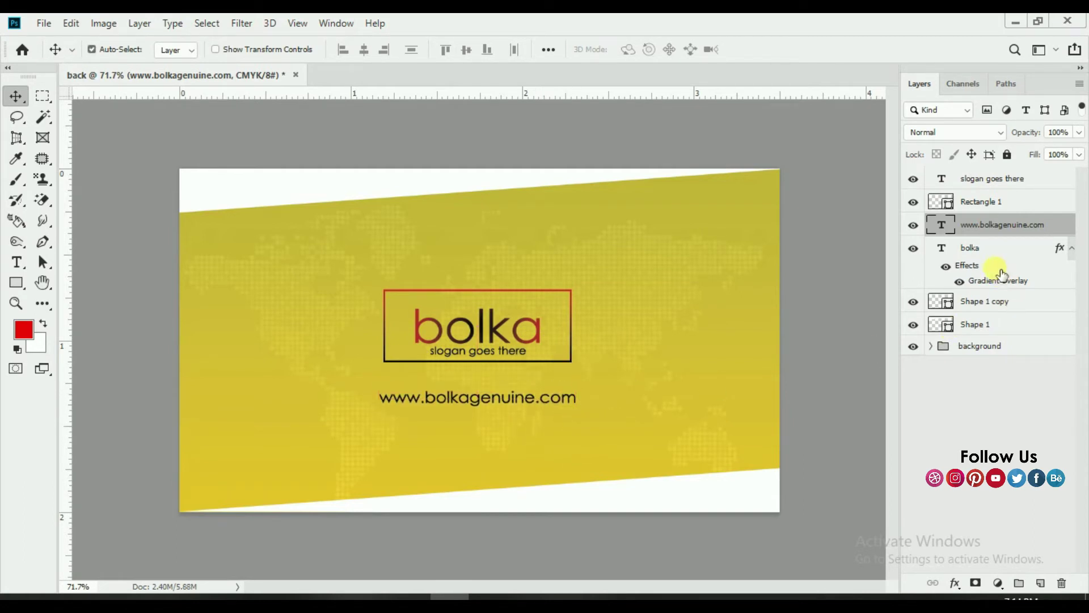
Group the slogan, website and bolka text layers into a group named 'text'
ctrl+click(996, 212)
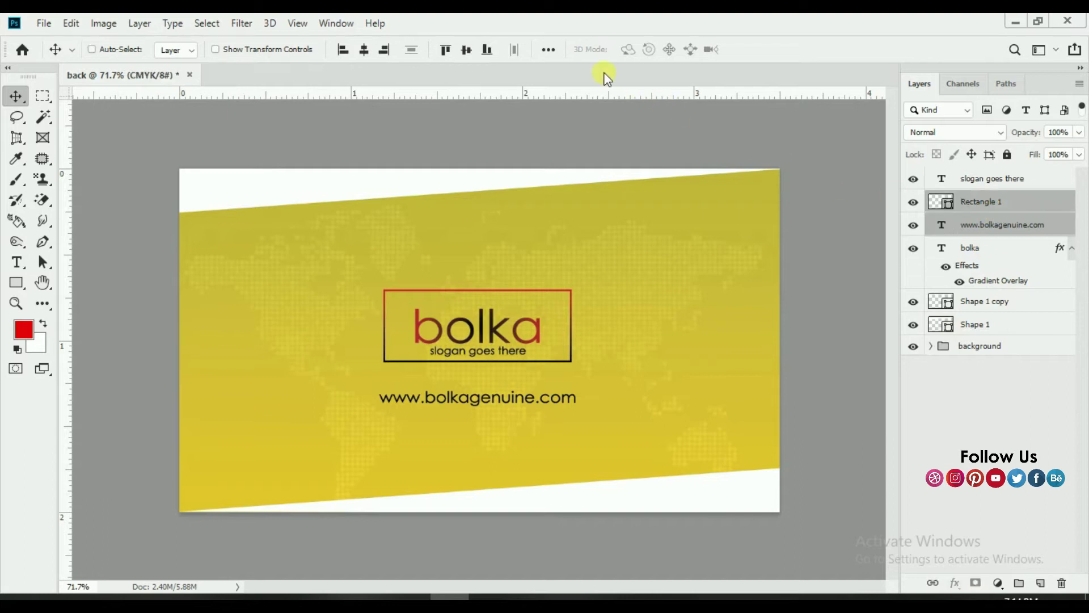
click(463, 50)
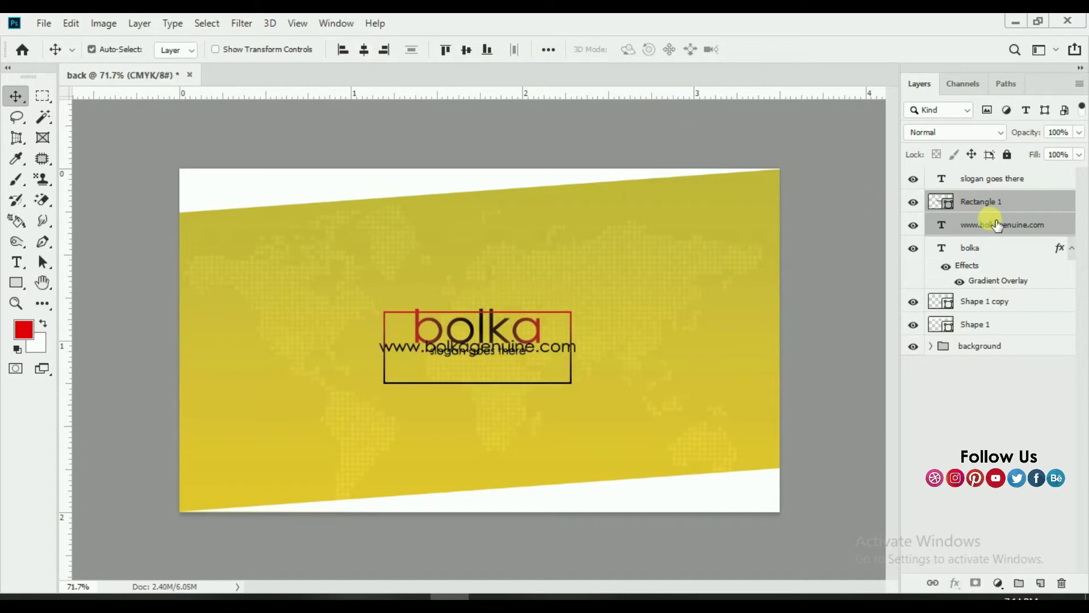
key(ctrl+z)
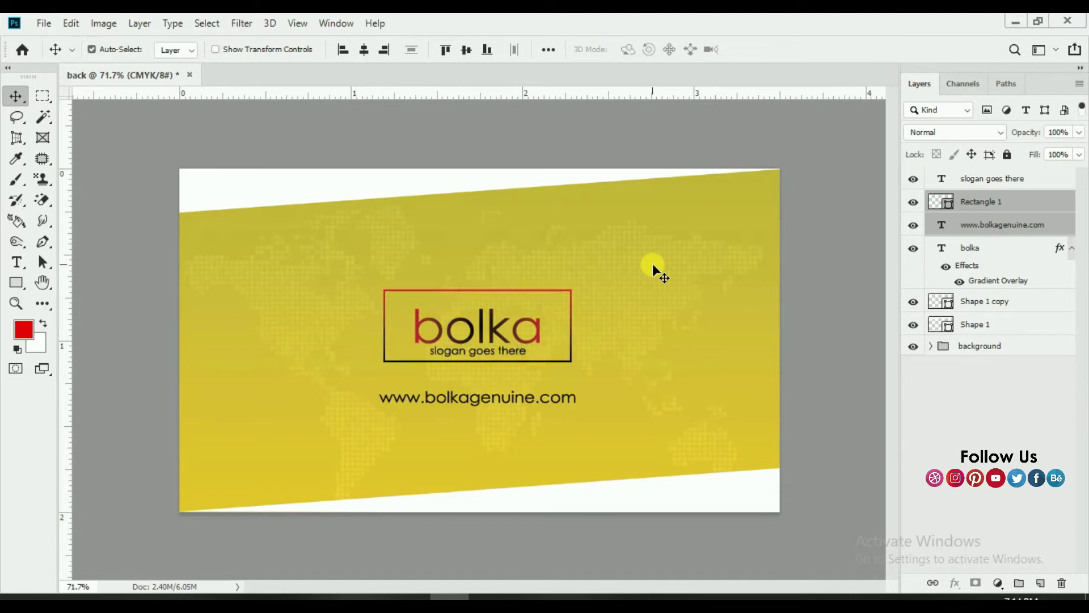
click(951, 187)
ctrl+click(1002, 226)
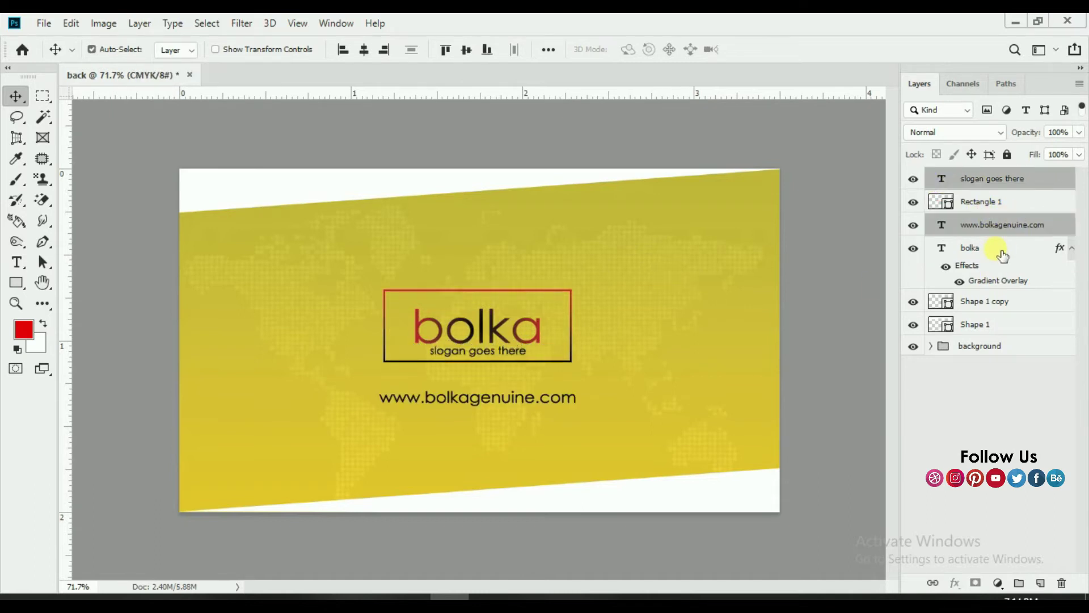
ctrl+click(1002, 250)
key(ctrl+g)
key(ctrl)
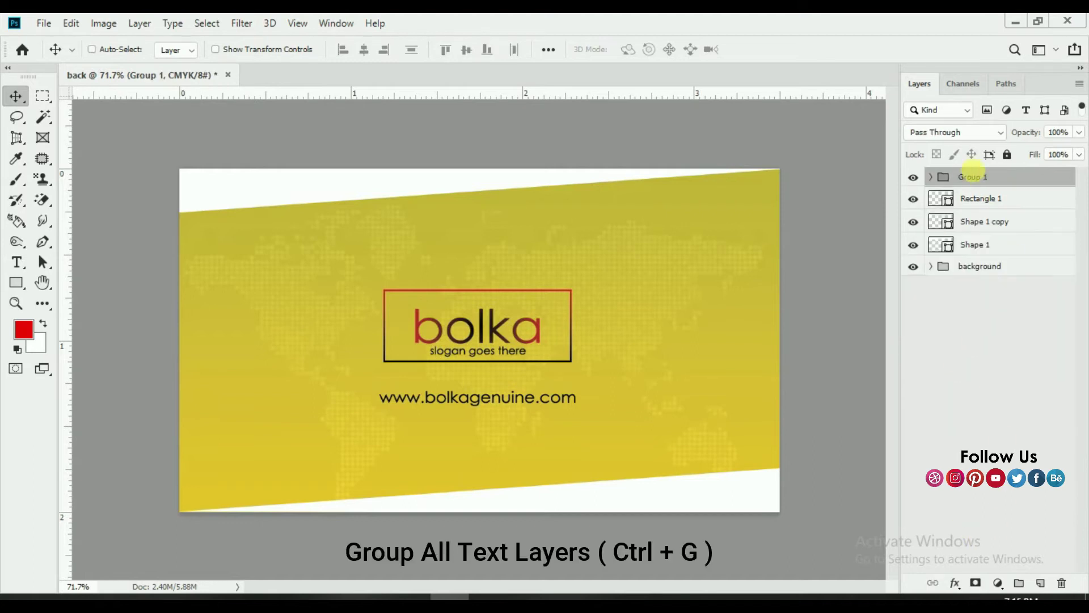
text(text)
key(Return)
Nudge the slogan and bolka text slightly up inside the logo frame
click(912, 199)
click(913, 222)
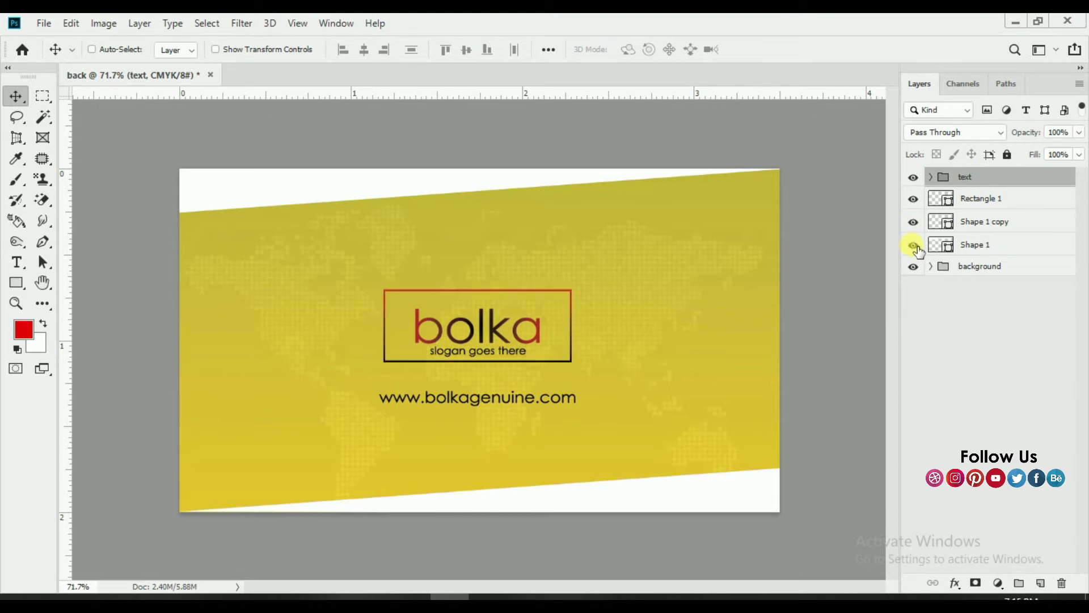
click(942, 178)
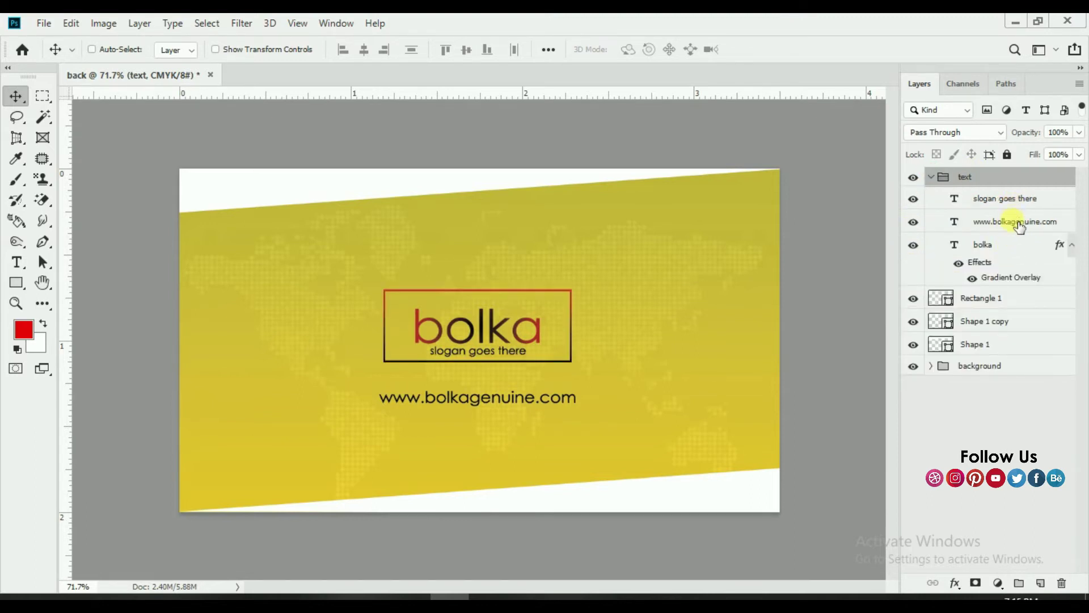
key(alt+bracketleft)
ctrl+click(1014, 237)
drag(680, 351, 680, 345)
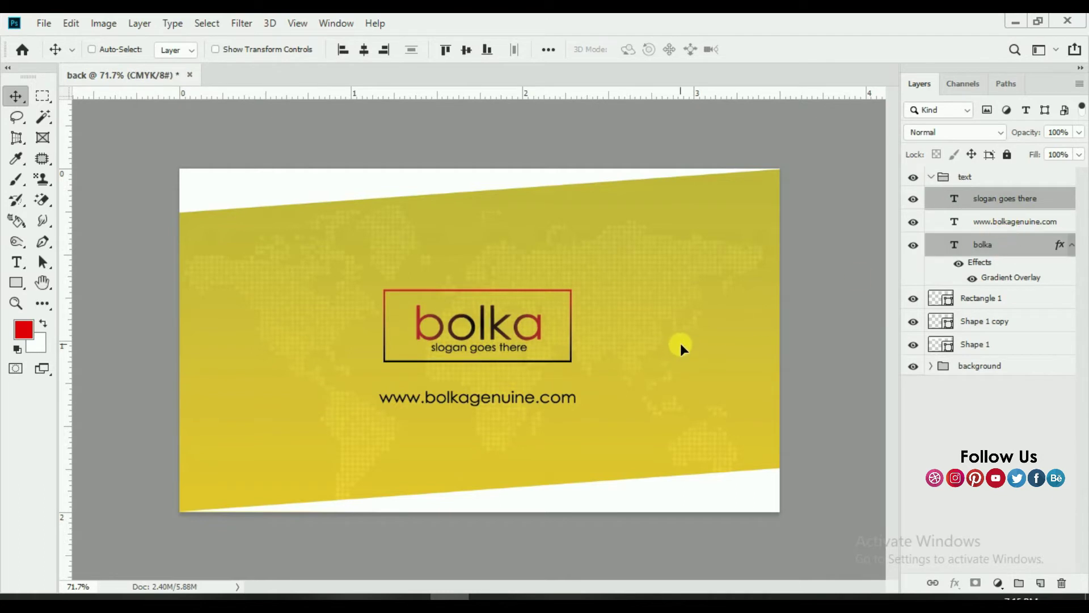
click(932, 178)
Group Rectangle 1 and both Shape layers into a group named 'shapes'
click(981, 199)
shift+click(976, 244)
key(ctrl+g)
double_click(973, 196)
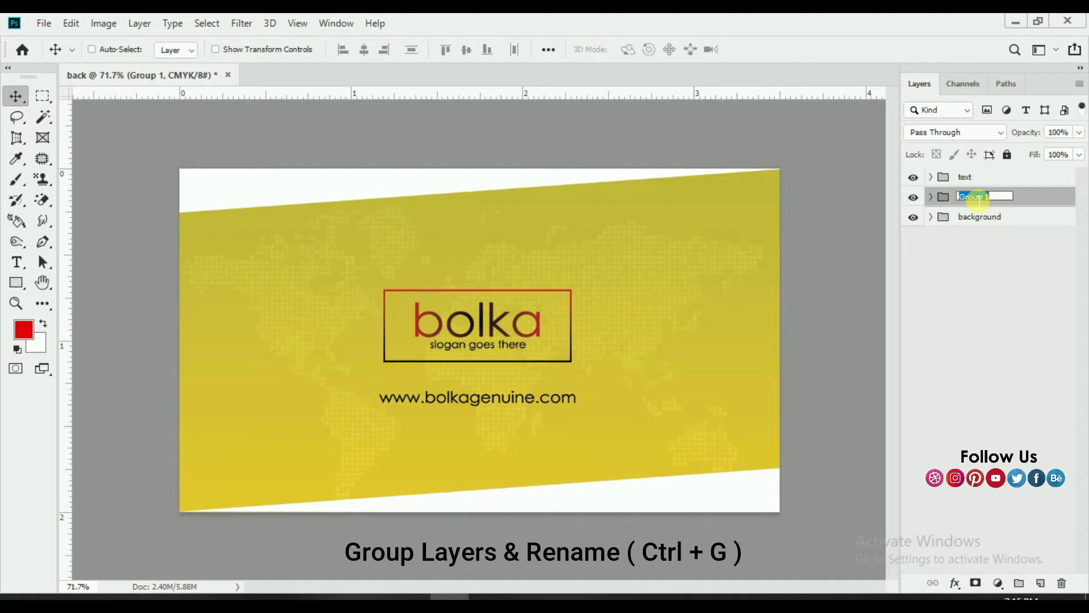
text(shapes)
key(Return)
Create a document named 'front' at 3.5 × 2 inches, 300 ppi, CMYK Color
click(40, 24)
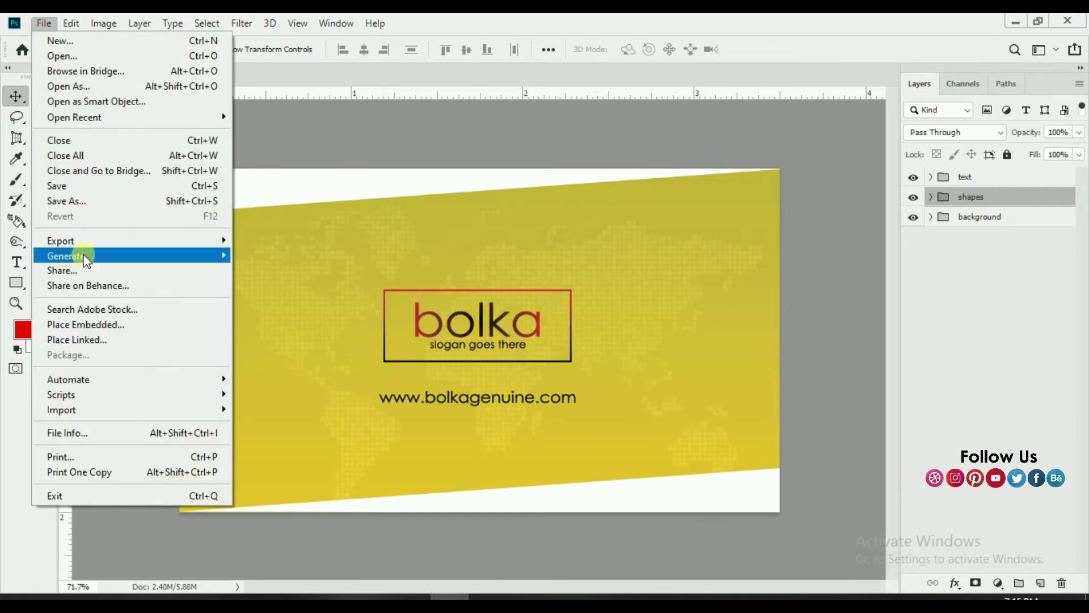
click(401, 129)
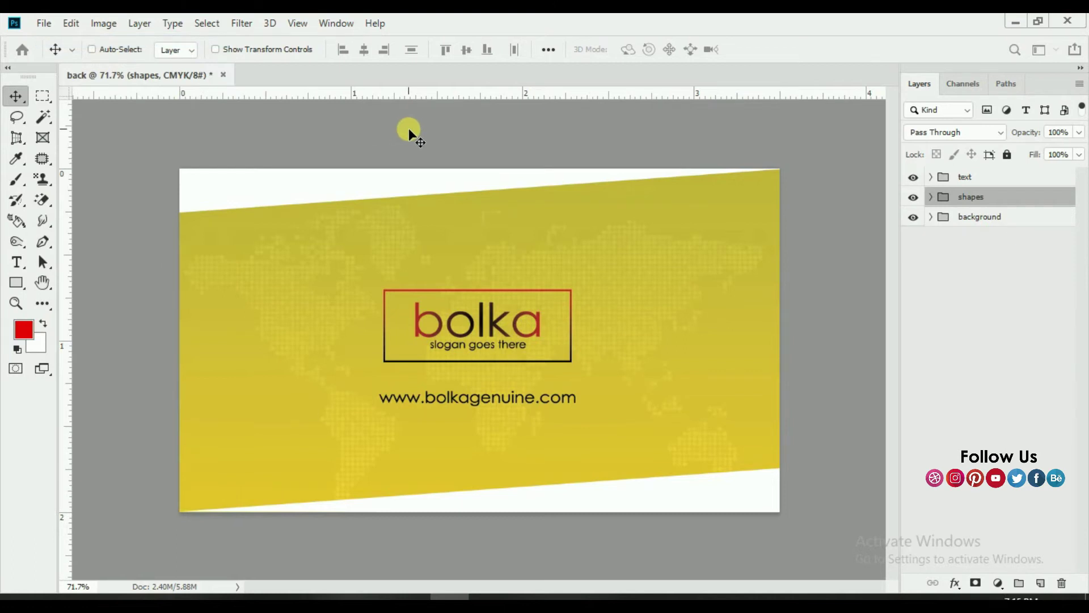
key(ctrl+n)
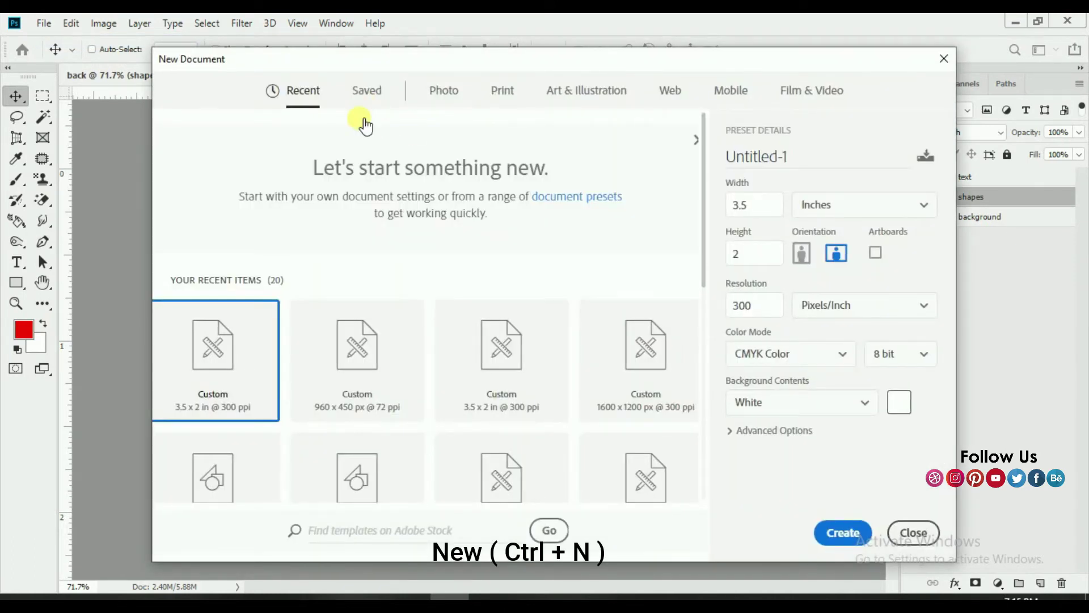
click(761, 158)
text(front)
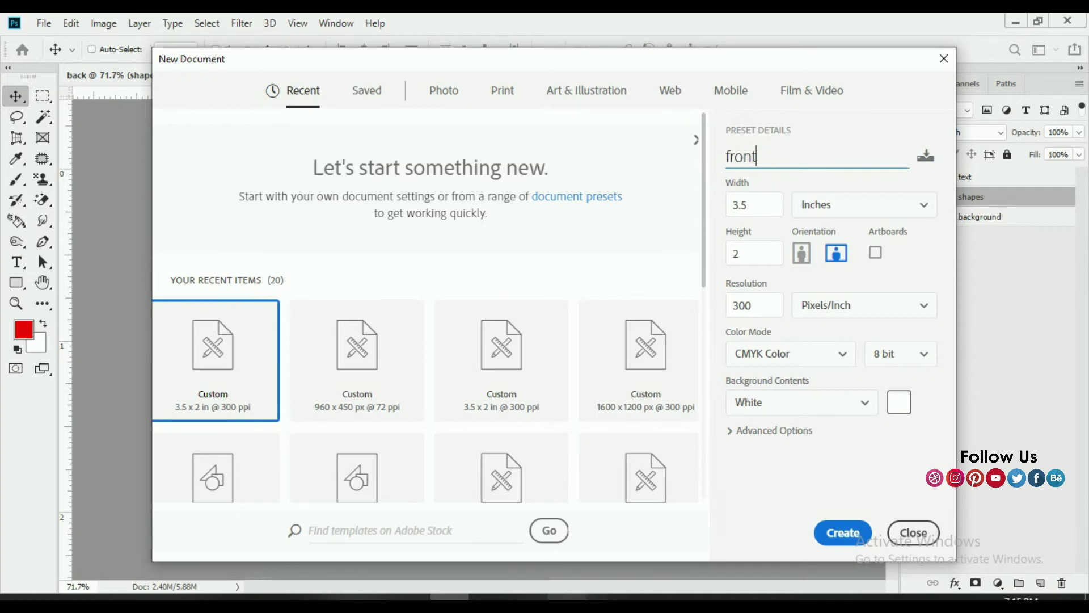
click(775, 254)
click(839, 204)
click(806, 253)
double_click(754, 305)
click(768, 352)
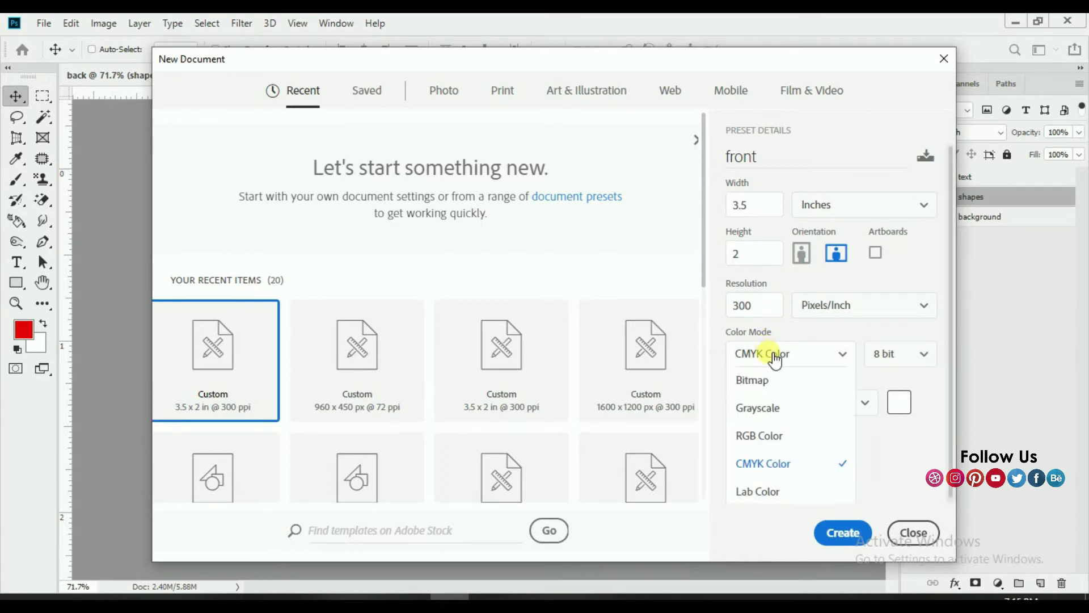
click(838, 531)
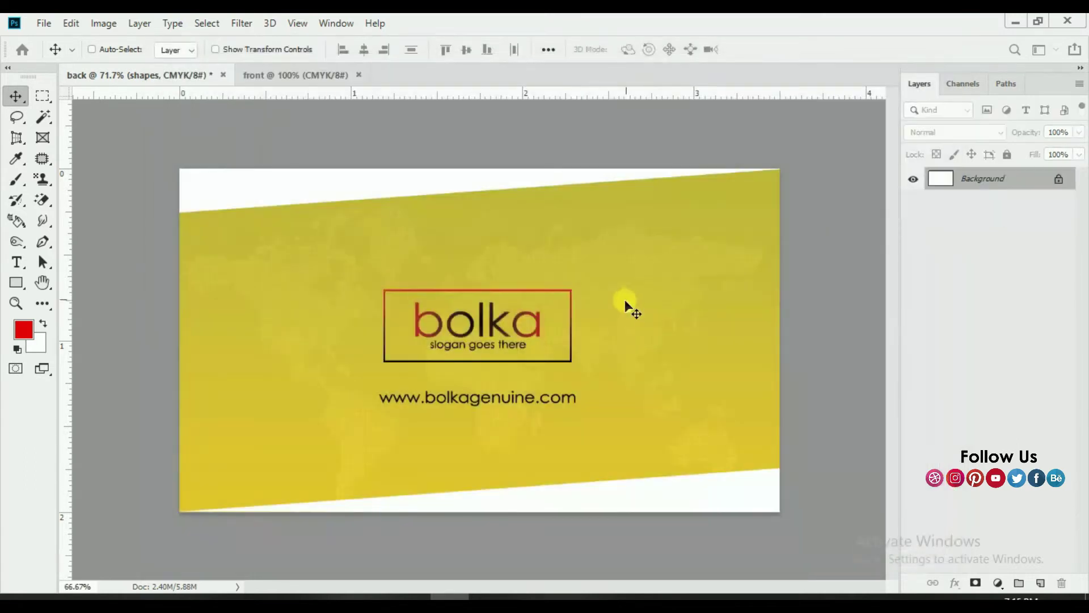
Copy the background and shapes groups from the back card into the front document
click(1060, 180)
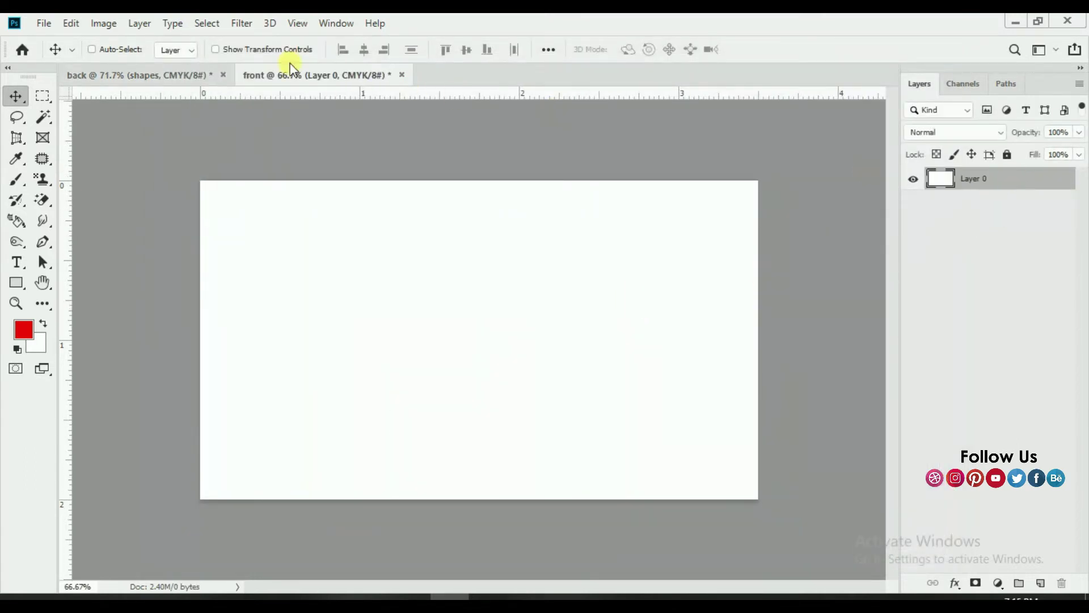
click(158, 73)
click(914, 218)
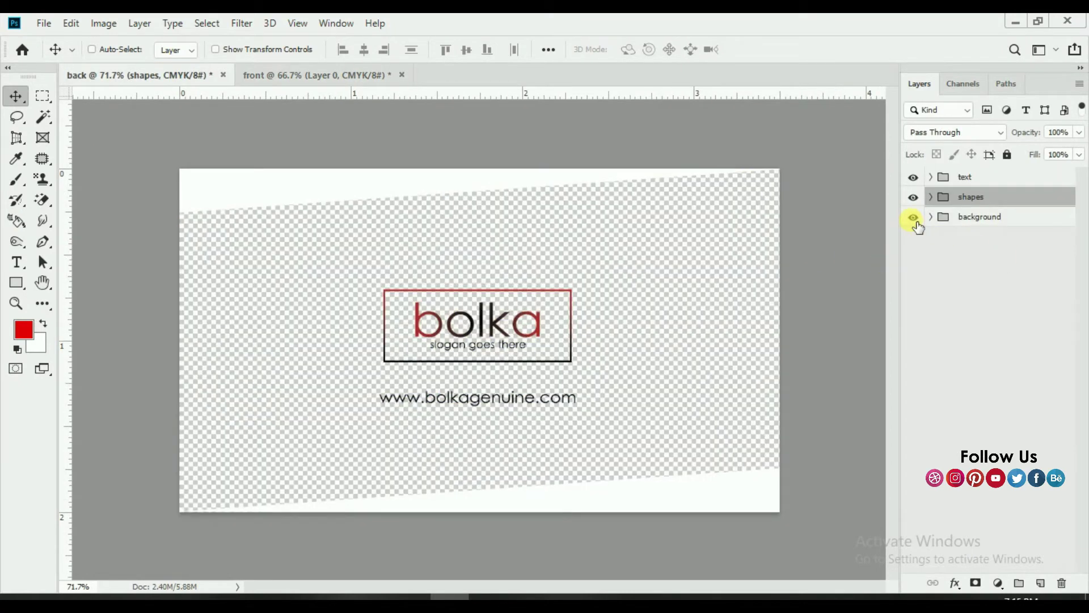
click(980, 217)
drag(432, 254, 869, 211)
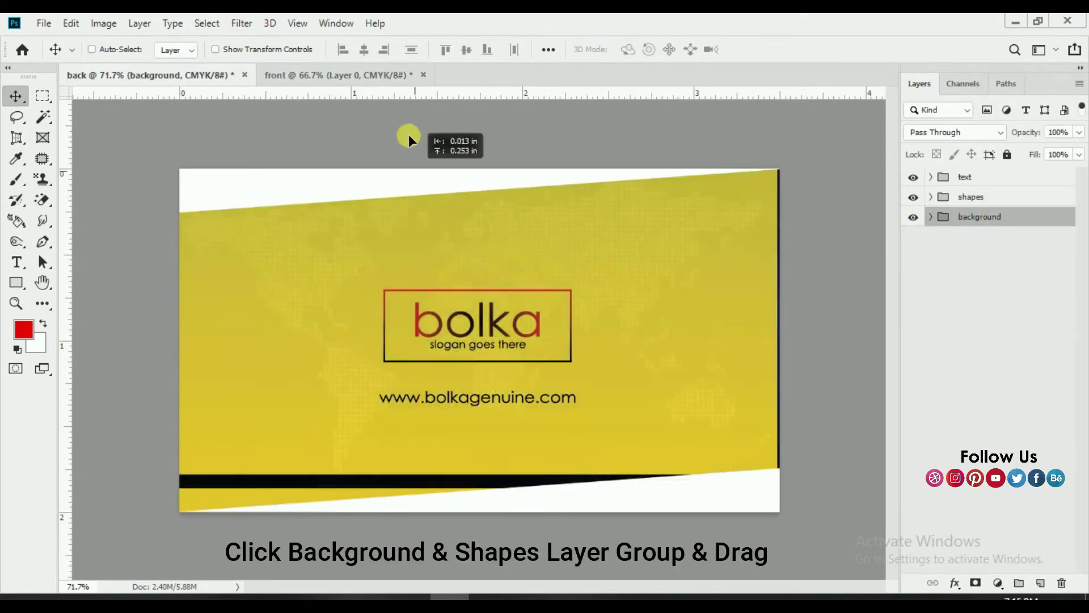
click(931, 197)
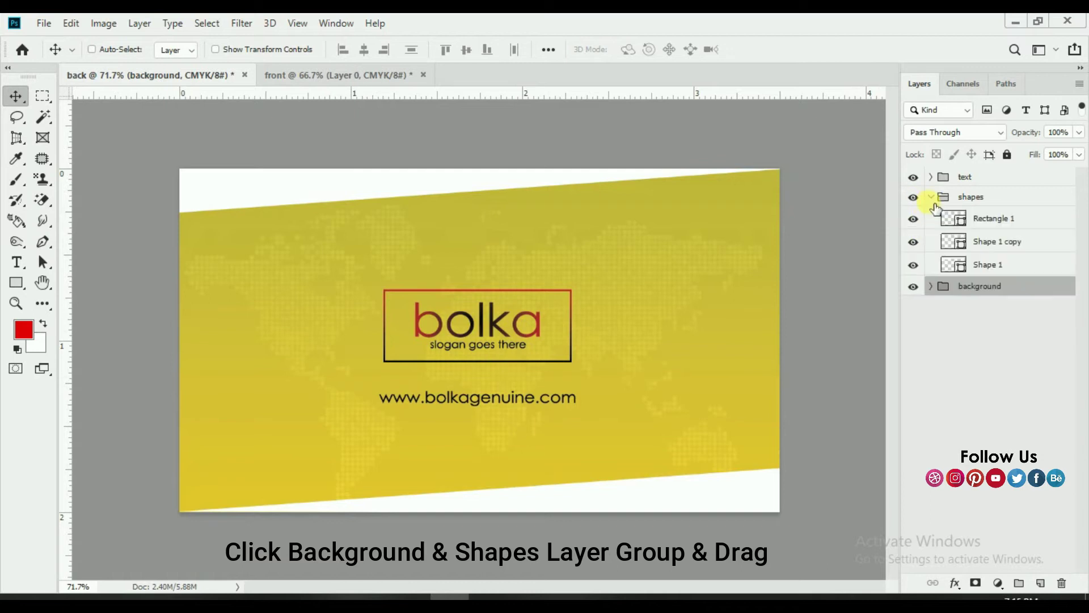
click(931, 198)
shift+click(965, 198)
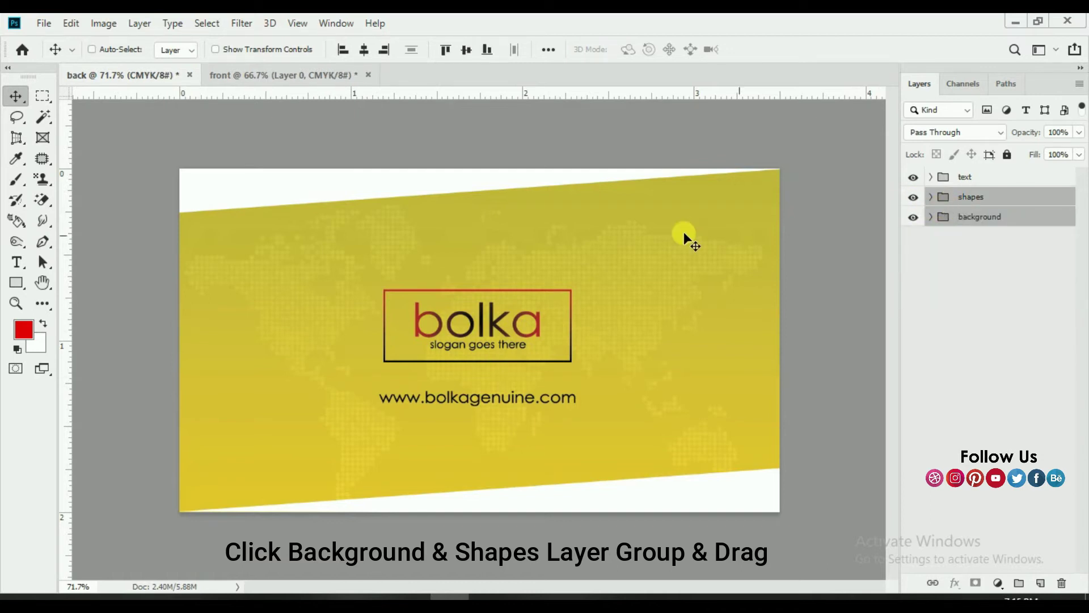
mouse_move(469, 263)
mouse_down()
mouse_move(337, 82)
mouse_move(529, 363)
mouse_up()
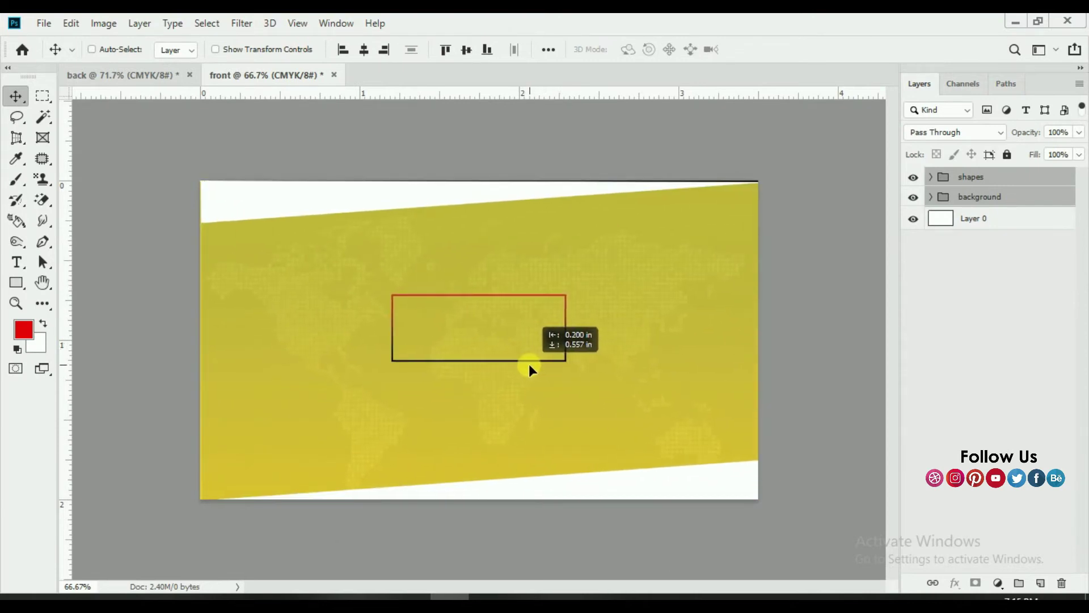
drag(530, 363, 528, 362)
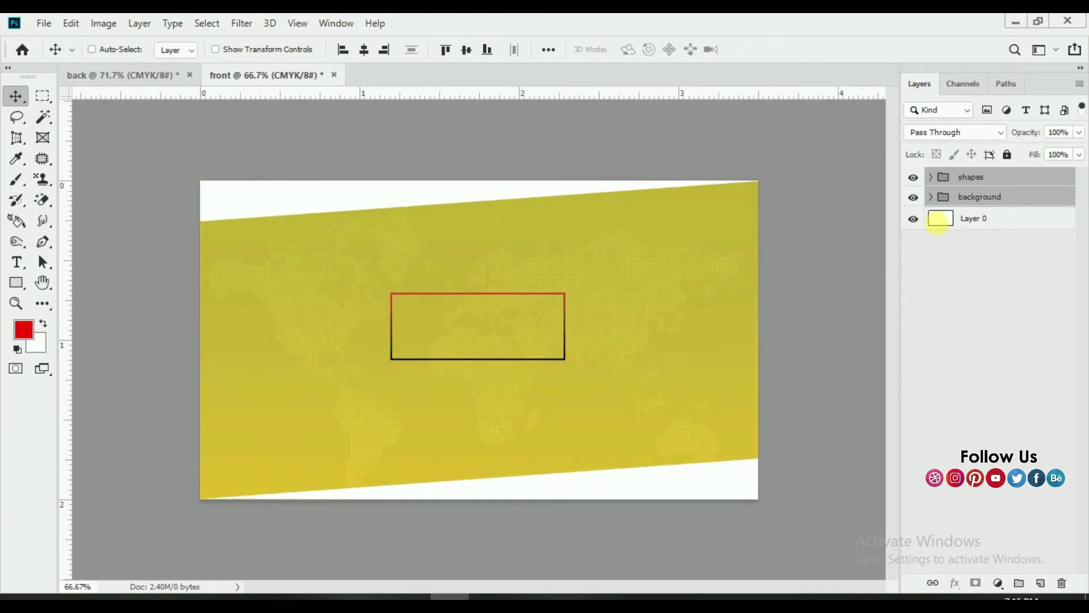
Delete the copied shapes group and Layer 0, keeping only the yellow map background
click(913, 177)
click(913, 177)
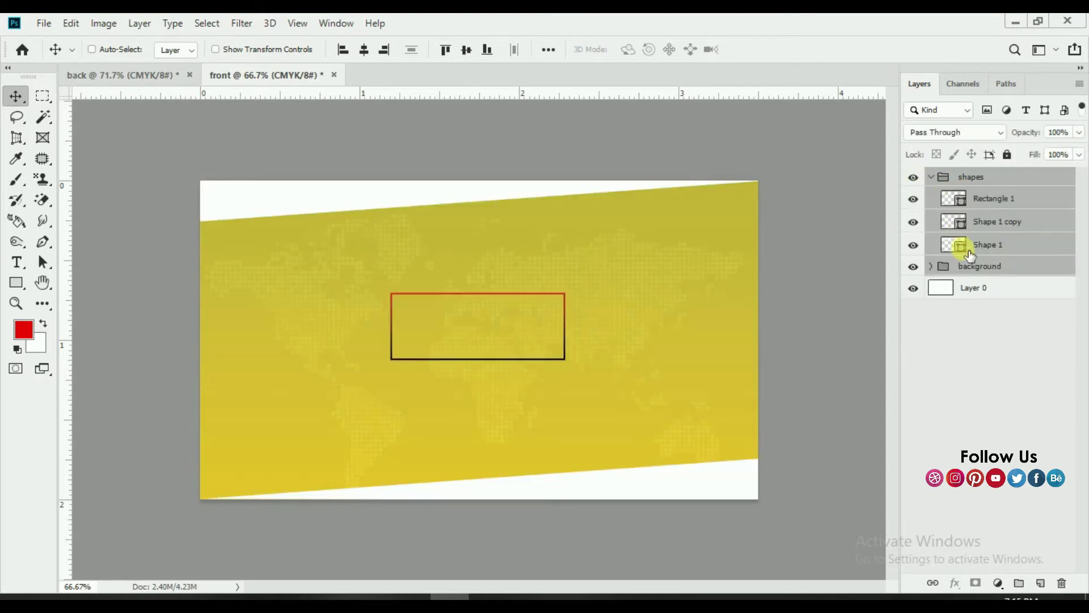
click(913, 245)
click(914, 246)
click(966, 181)
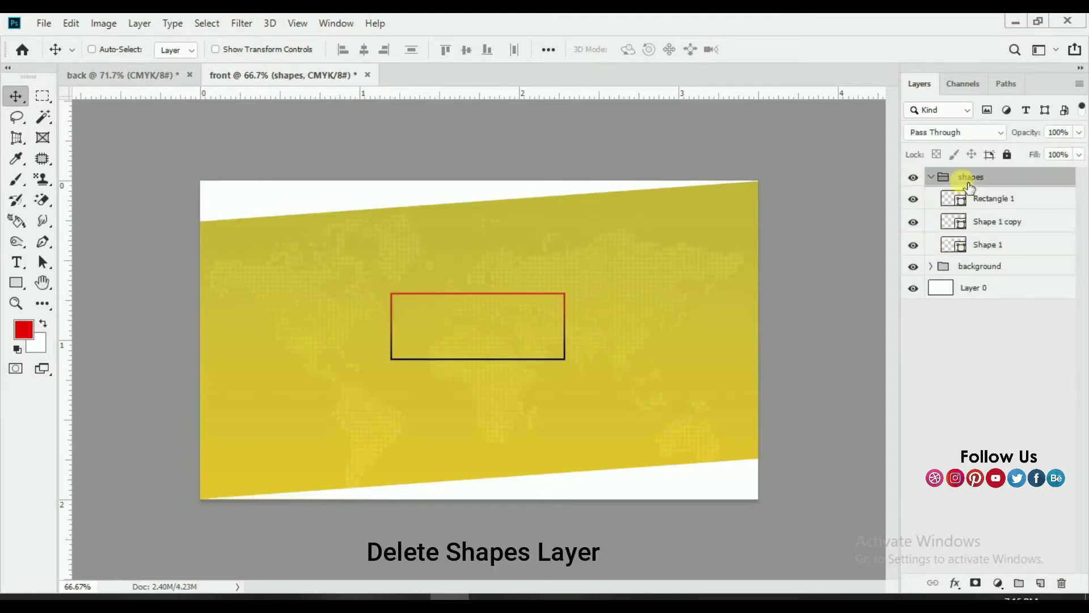
key(Delete)
click(959, 199)
key(Delete)
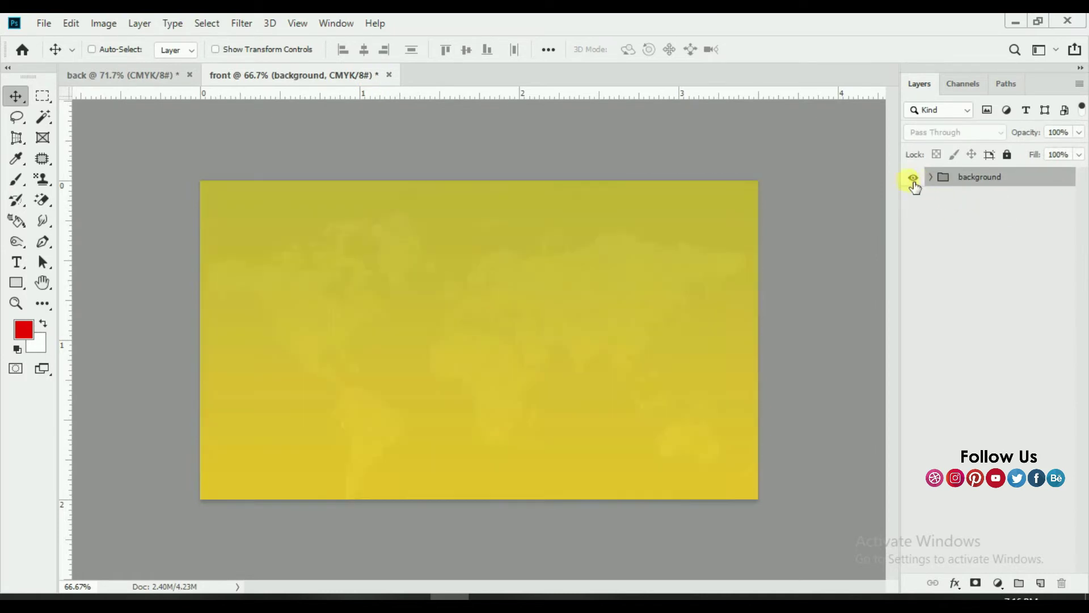
click(16, 282)
click(61, 283)
Draw a tall red rectangle, skew its top edge left into a diagonal band, and shift it right
drag(496, 158, 586, 516)
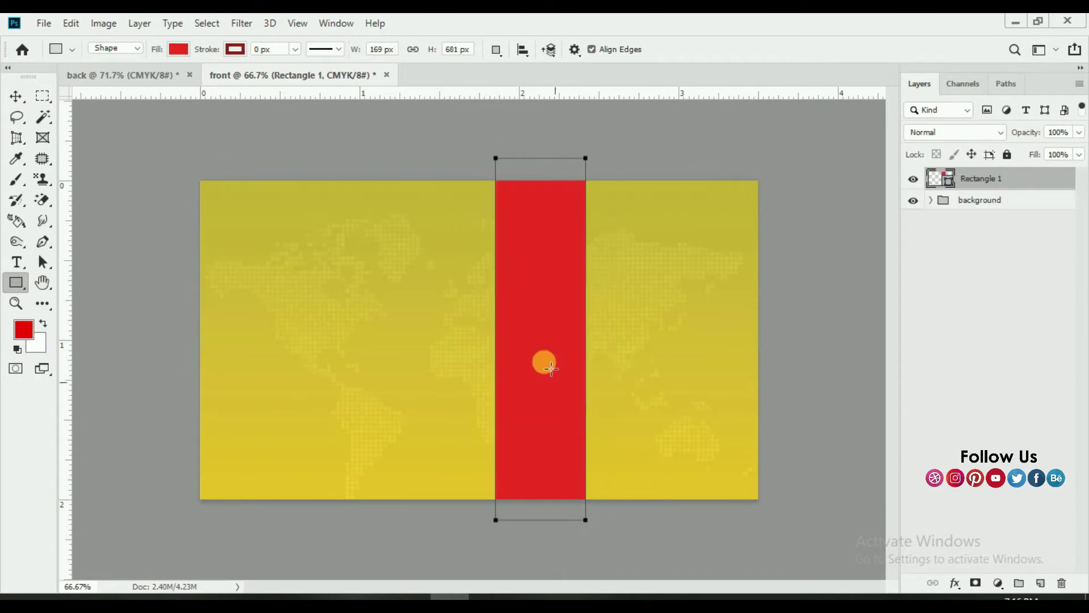
click(16, 98)
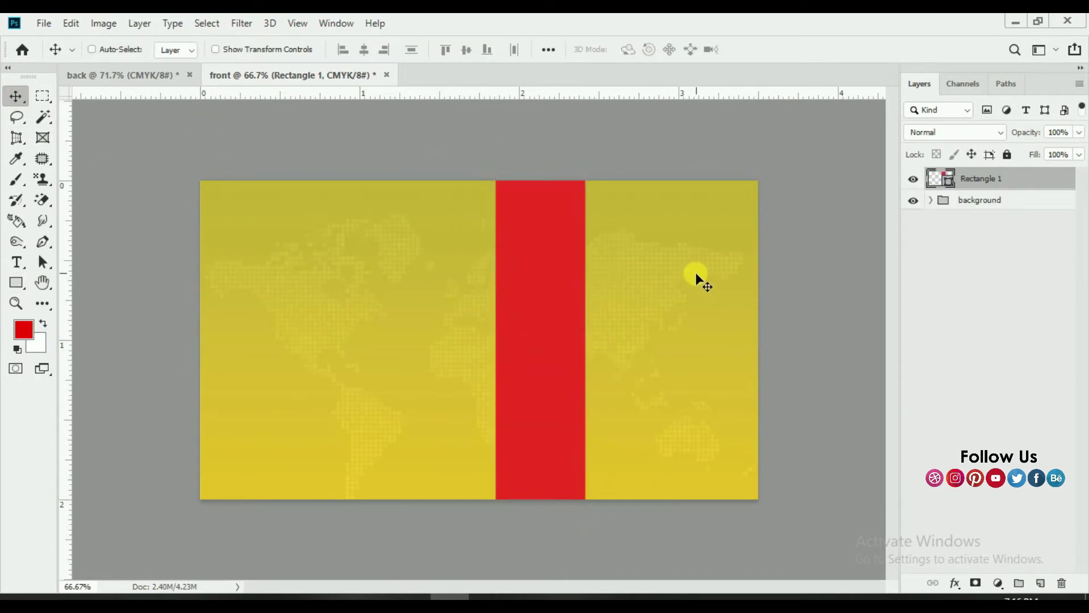
key(ctrl+t)
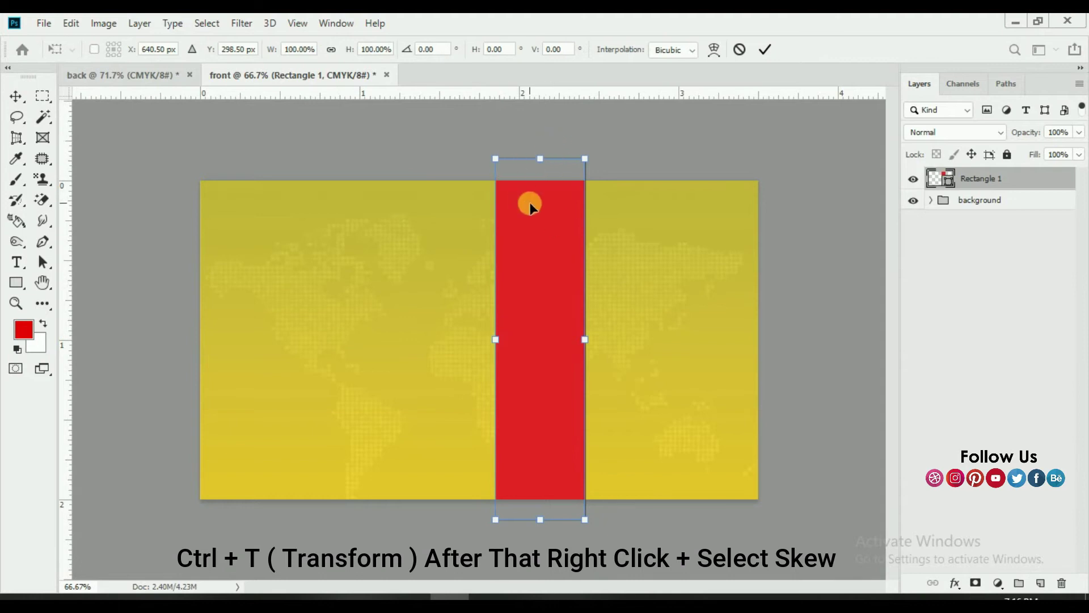
right_click(531, 206)
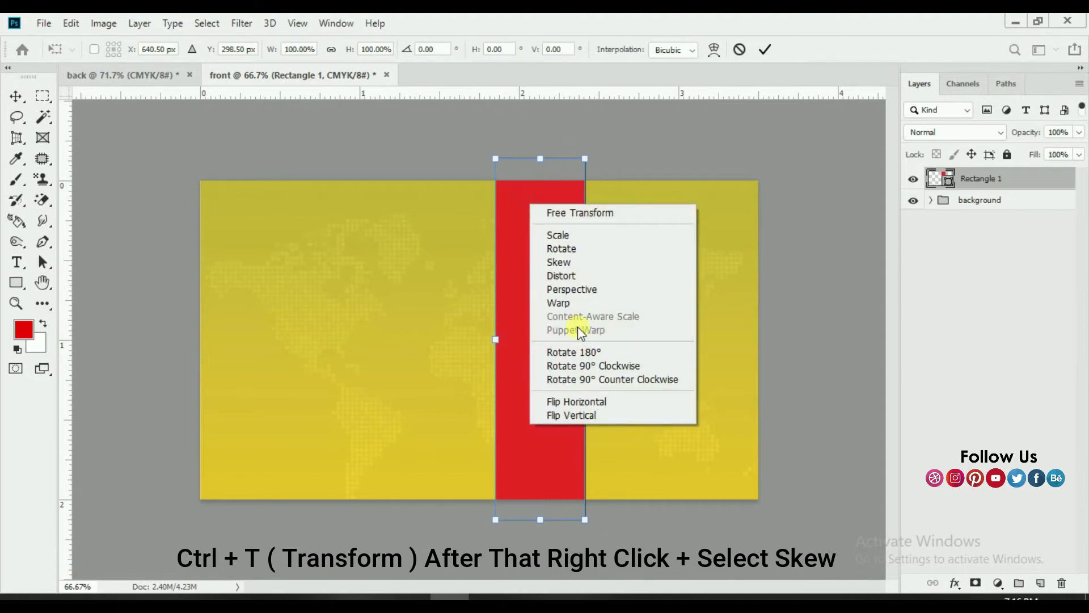
click(553, 261)
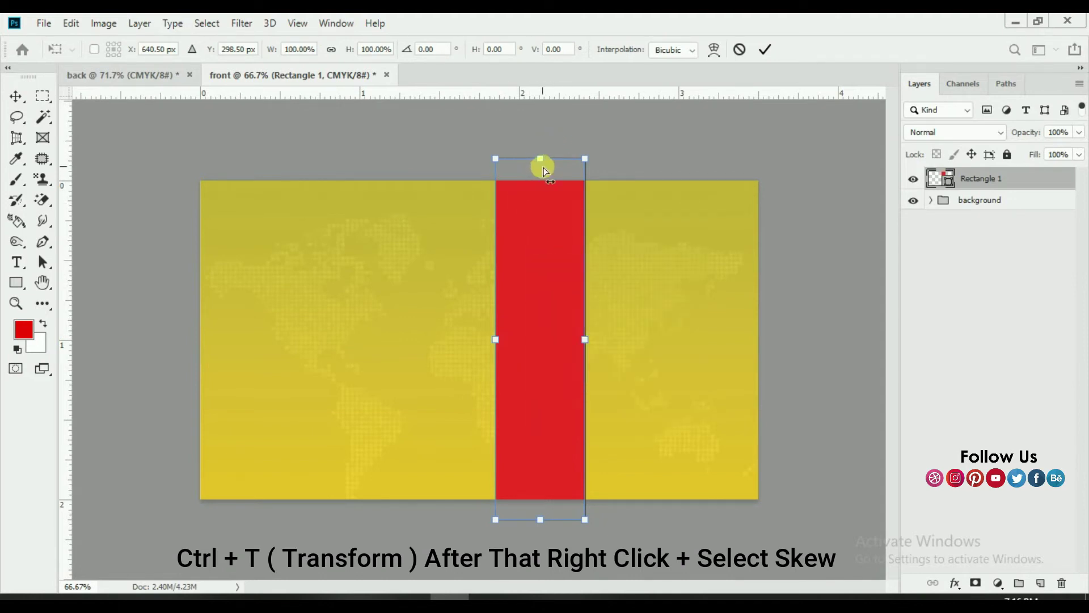
drag(544, 169, 380, 185)
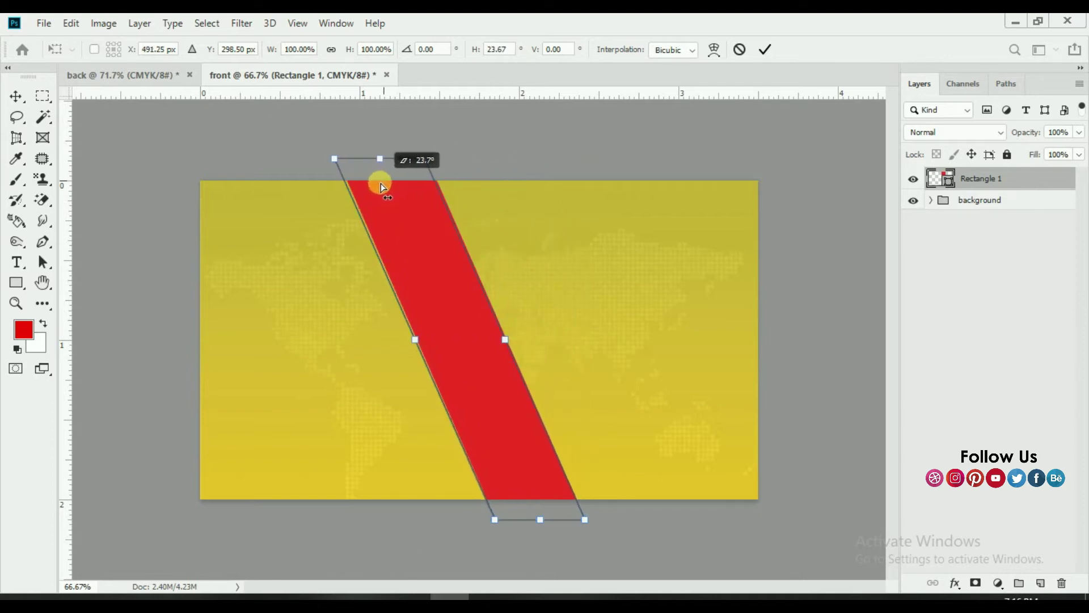
click(764, 49)
drag(490, 385, 524, 378)
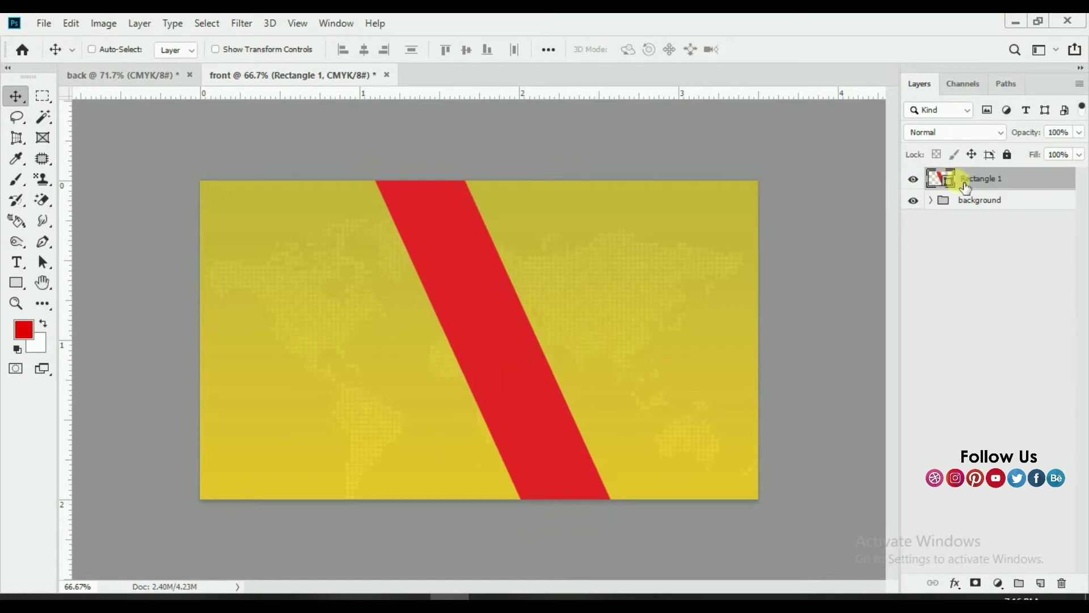
click(16, 282)
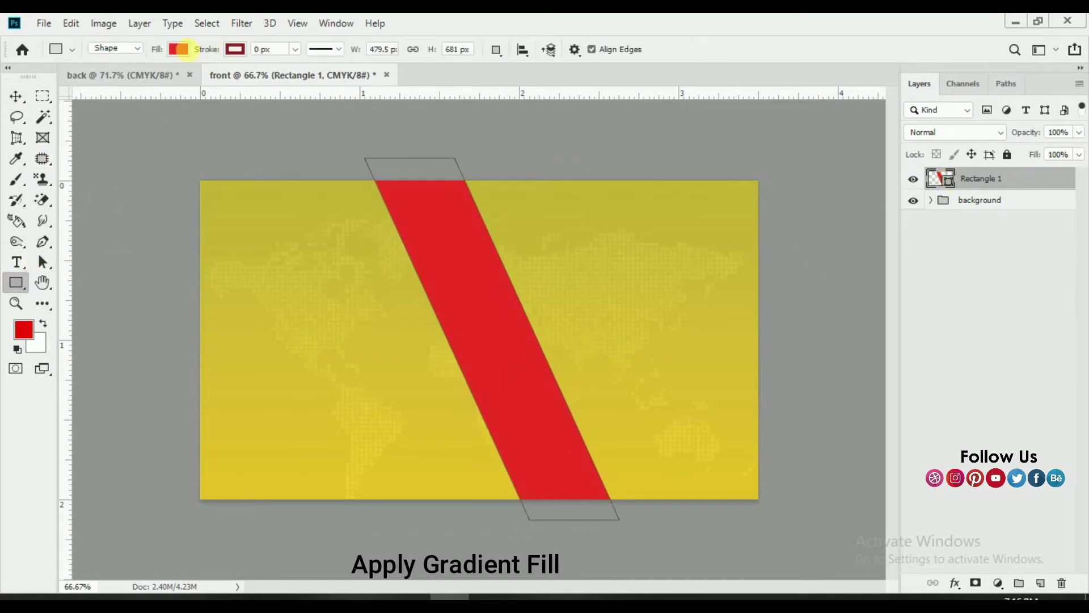
Fill the band with a dark red 9a0606 to black gradient and move it to the right edge
click(181, 49)
click(172, 80)
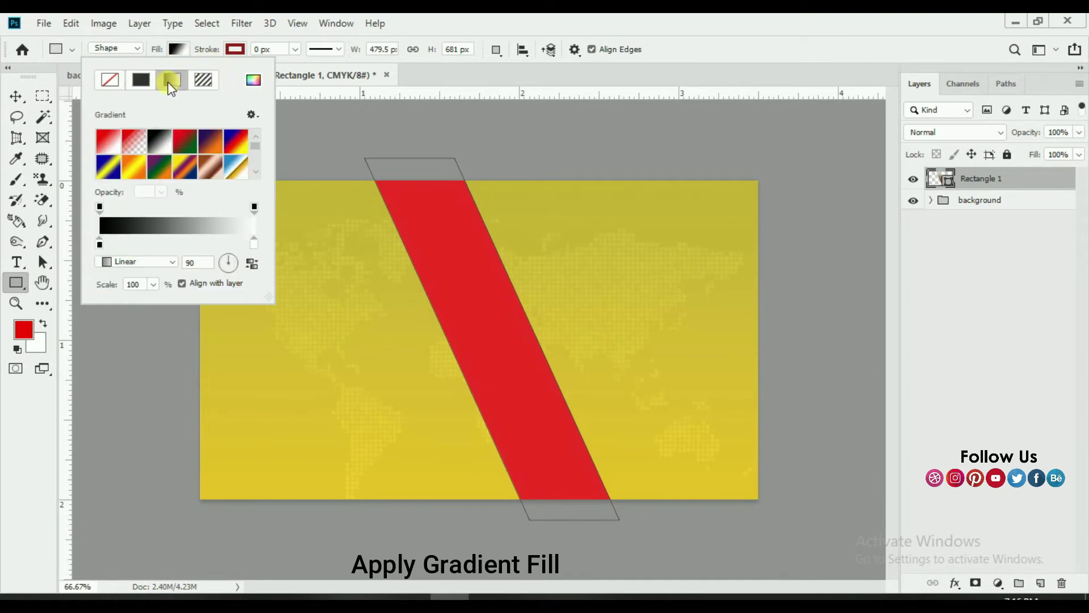
double_click(254, 243)
drag(851, 304, 868, 334)
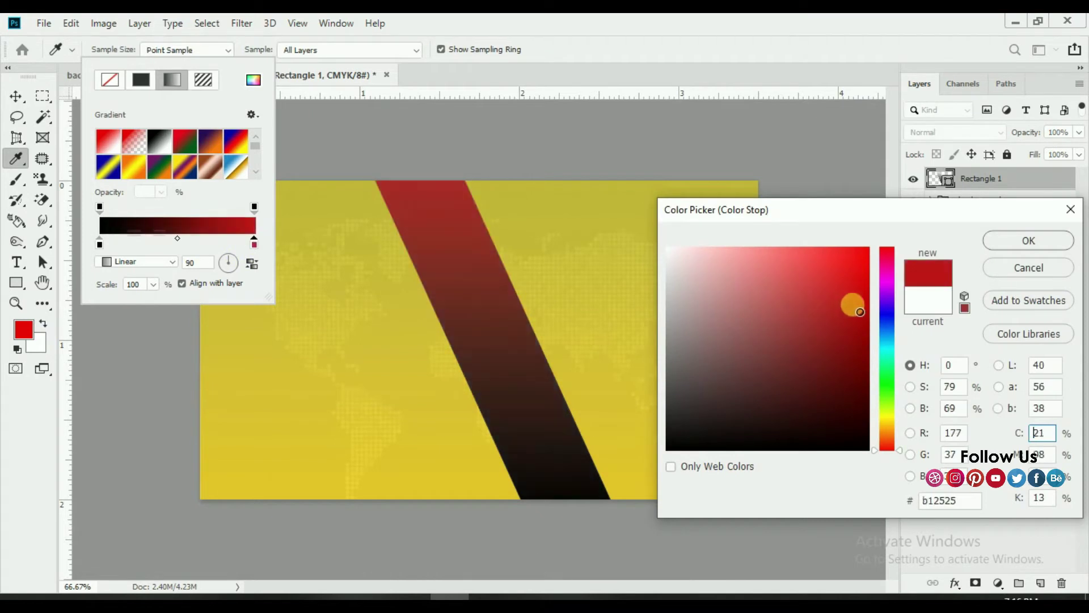
click(1007, 240)
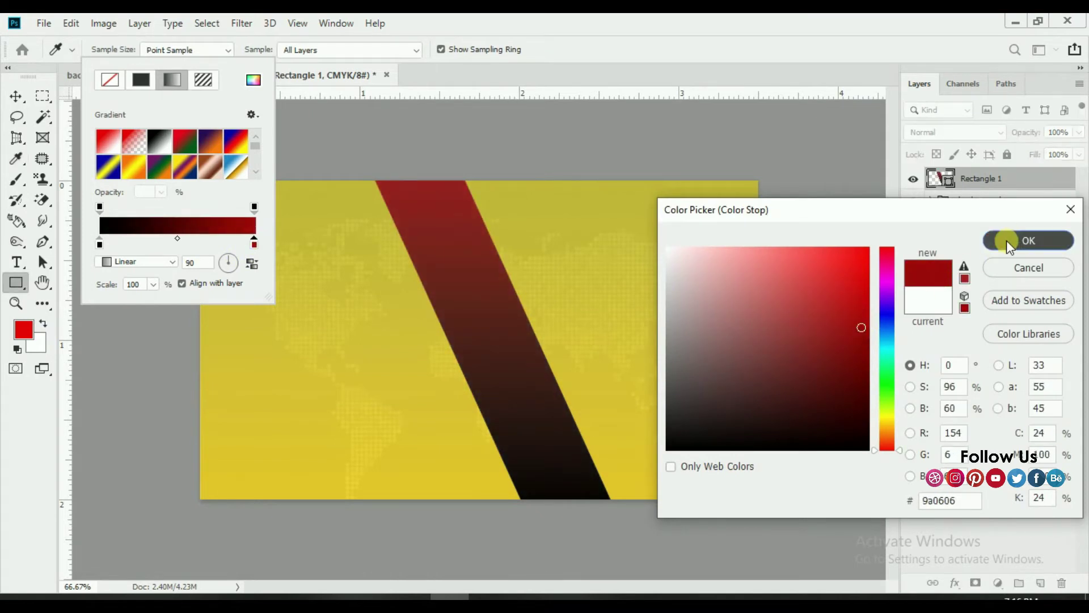
click(17, 99)
mouse_move(512, 384)
mouse_down()
mouse_move(658, 408)
mouse_move(749, 398)
mouse_up()
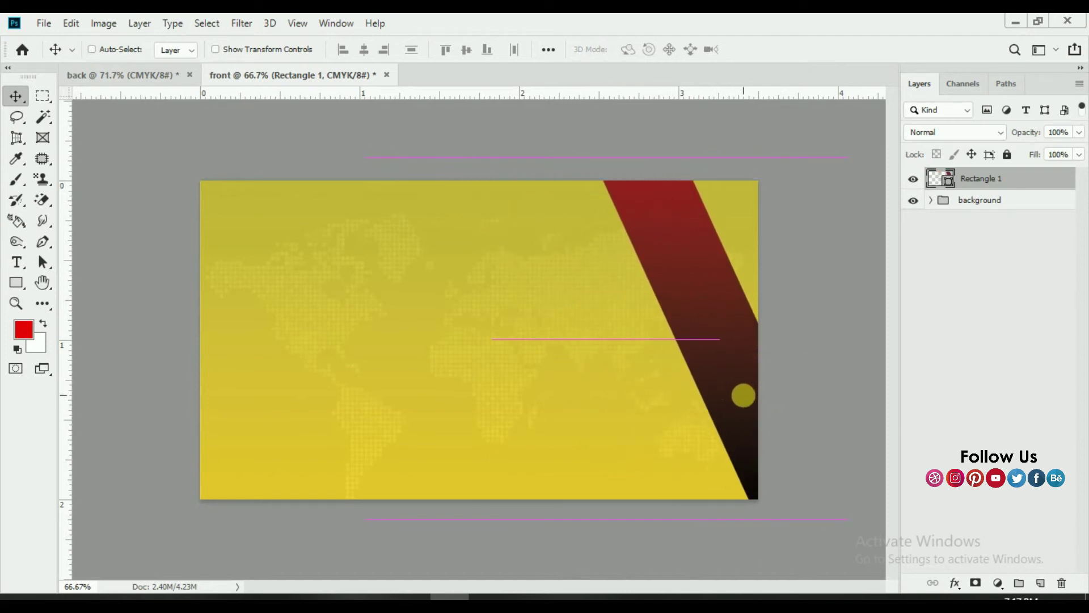
Duplicate Rectangle 1 and shrink the copy slightly to form a second stripe
right_click(1047, 186)
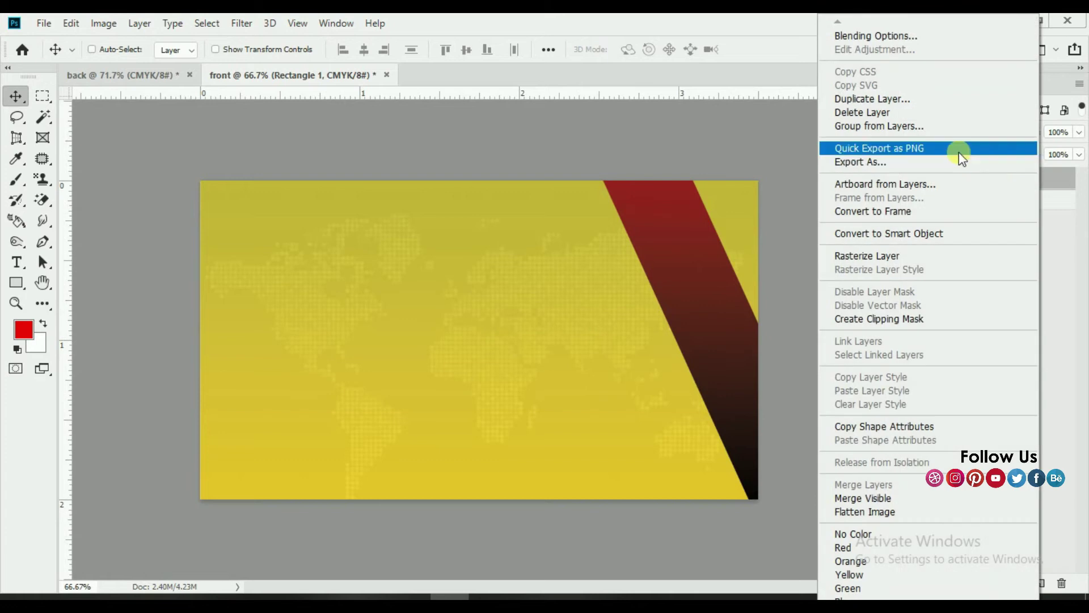
mouse_move(676, 303)
mouse_down()
mouse_move(657, 311)
mouse_move(700, 290)
mouse_up()
right_click(1043, 184)
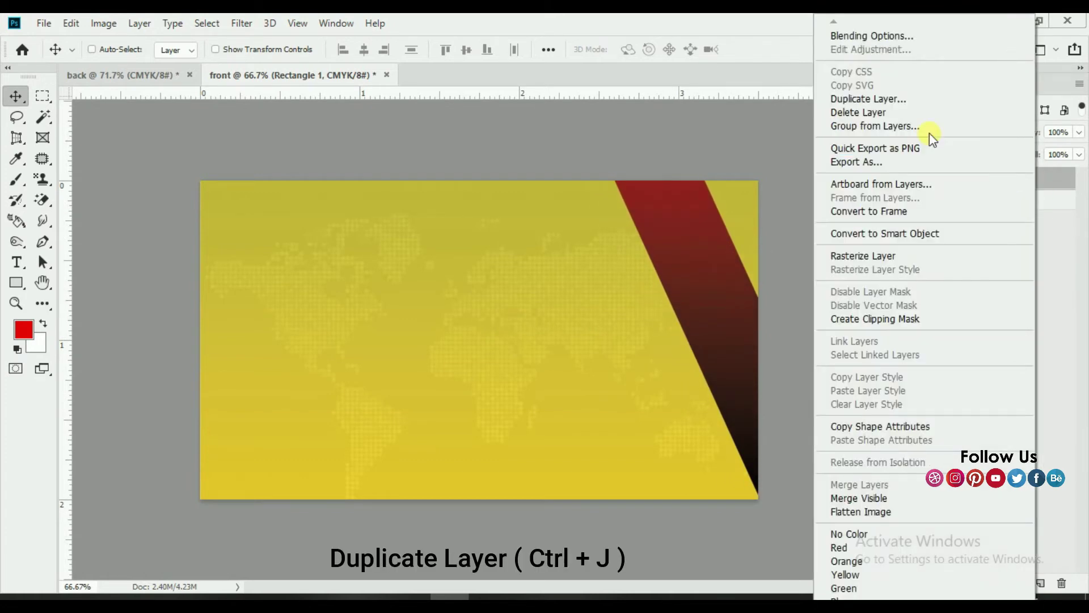
click(886, 95)
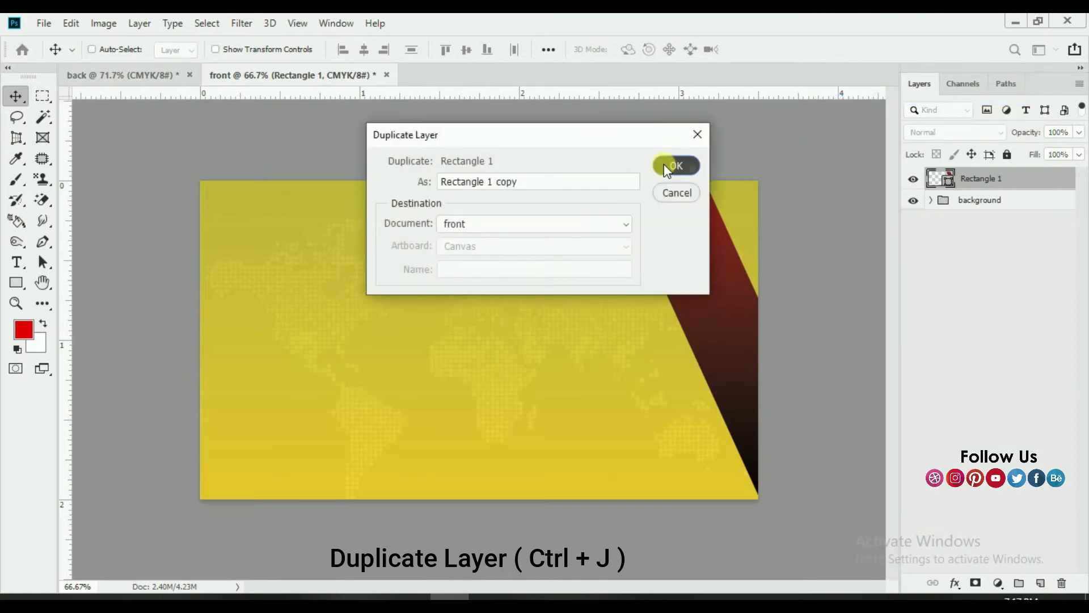
click(664, 165)
mouse_move(722, 304)
mouse_down()
mouse_move(606, 351)
mouse_move(622, 351)
mouse_up()
key(ctrl+t)
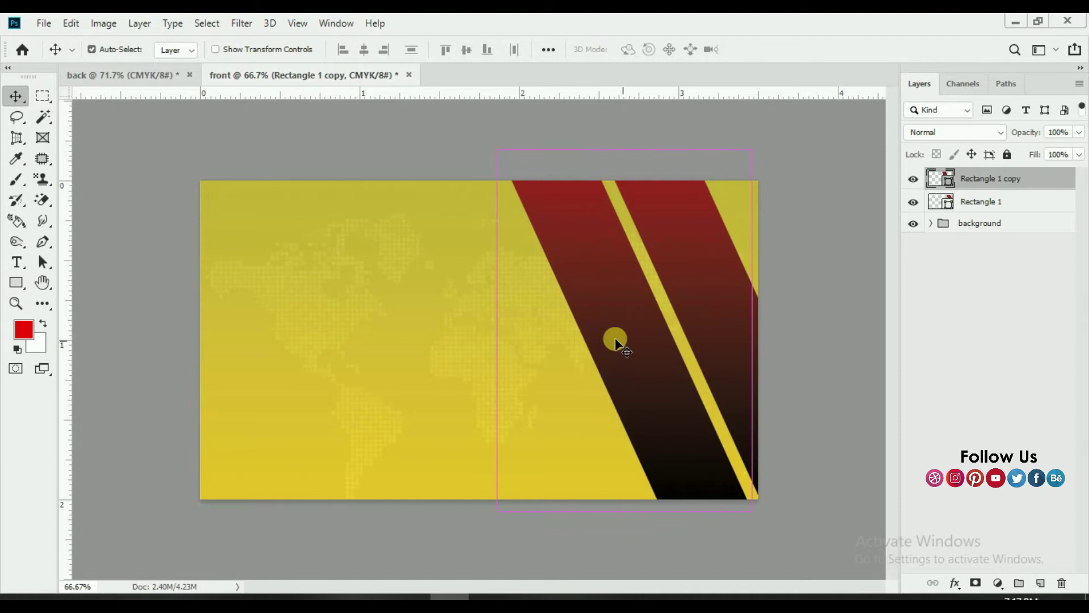
drag(625, 151, 632, 173)
click(778, 50)
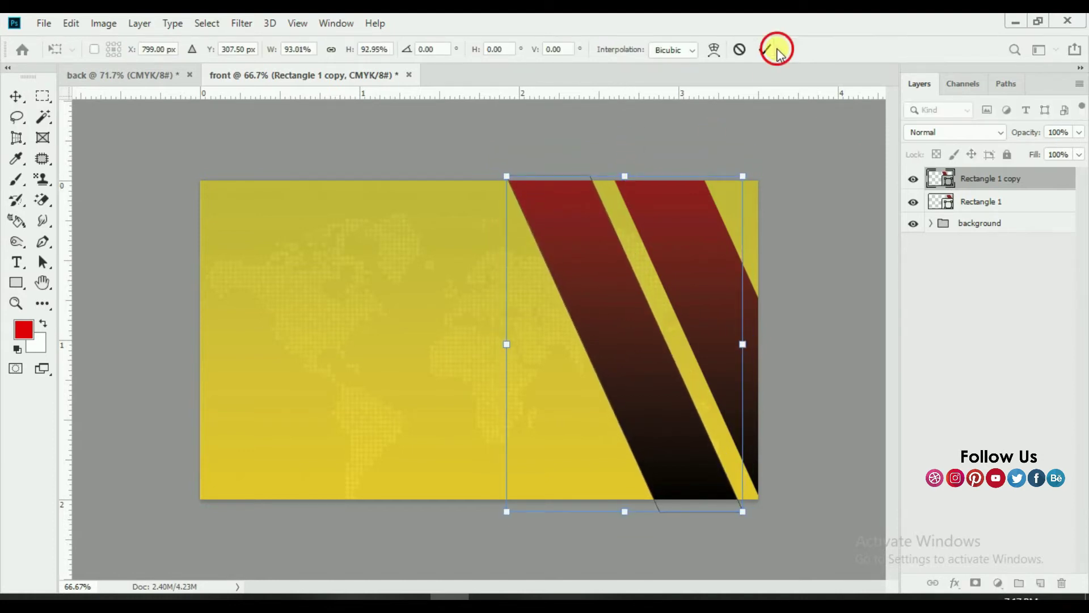
drag(674, 389, 676, 391)
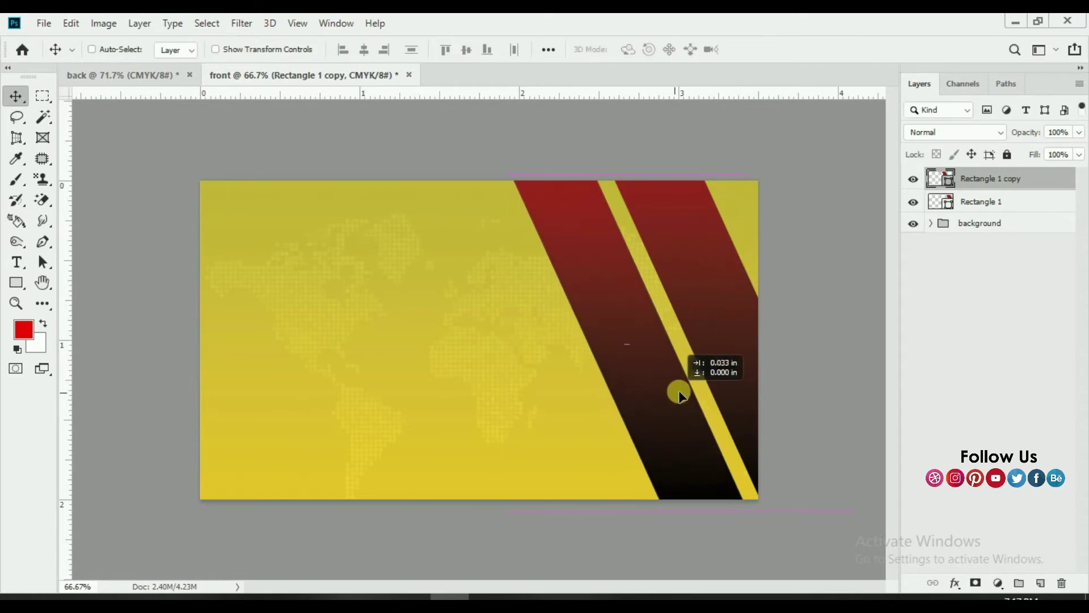
Position both stripes with a yellow gap between them and merge them into one layer
click(972, 203)
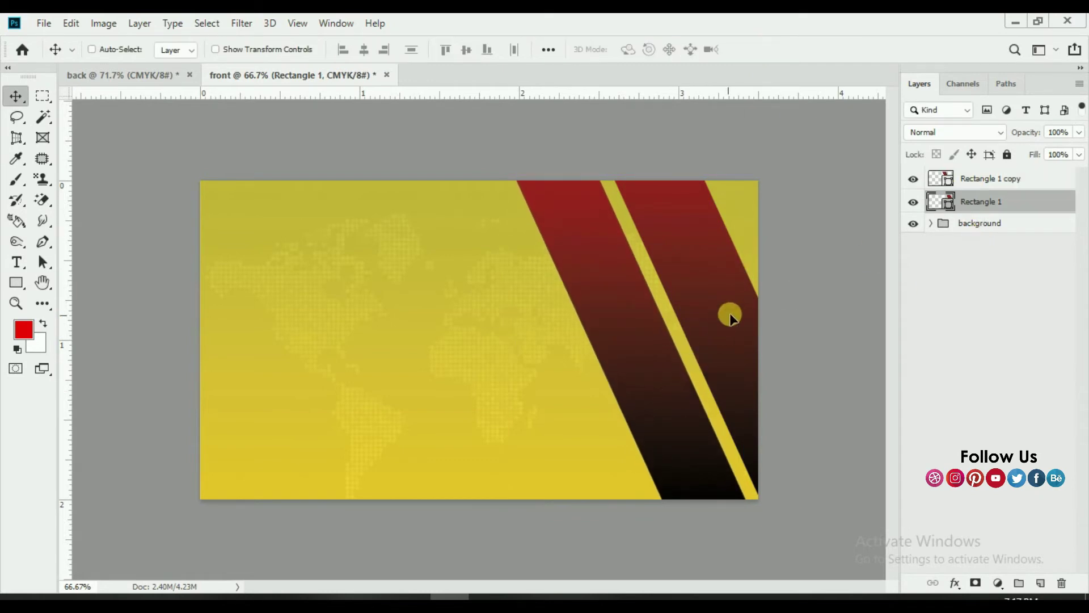
drag(730, 311, 758, 310)
click(964, 180)
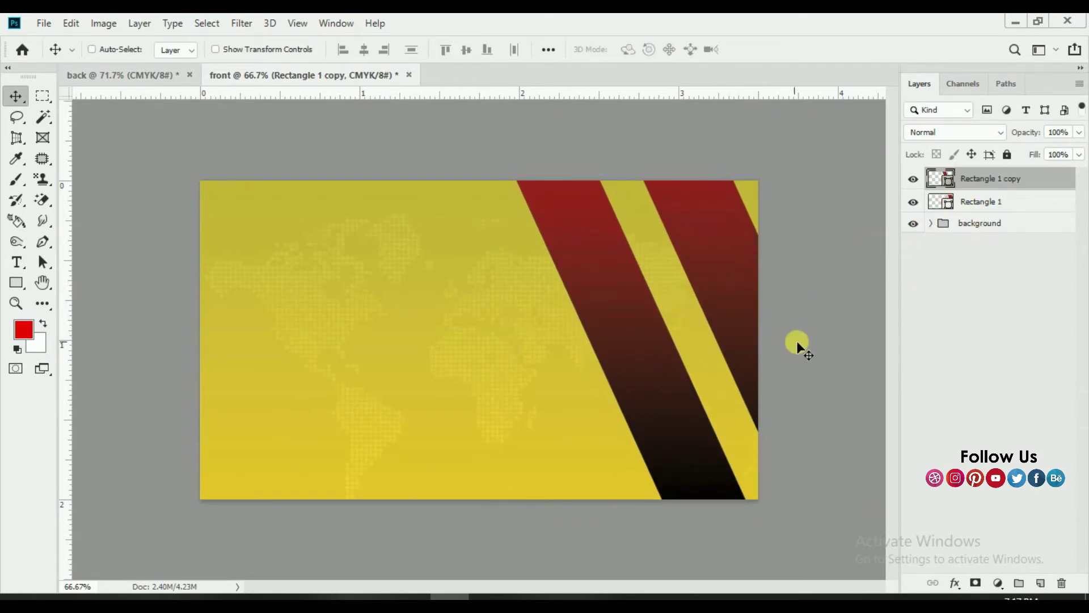
drag(796, 341, 814, 335)
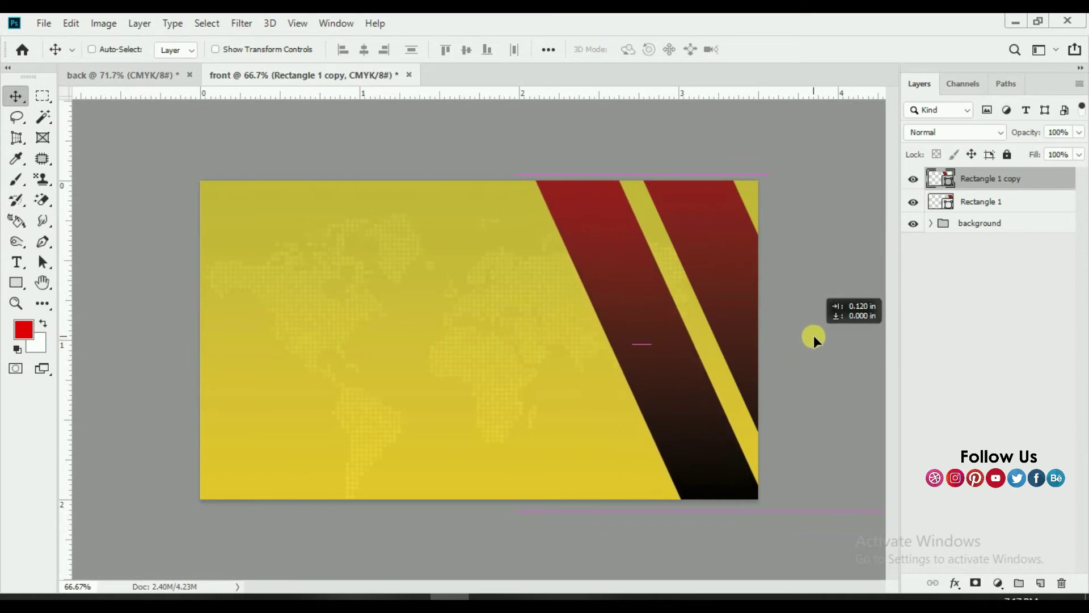
shift+click(975, 202)
key(ctrl+e)
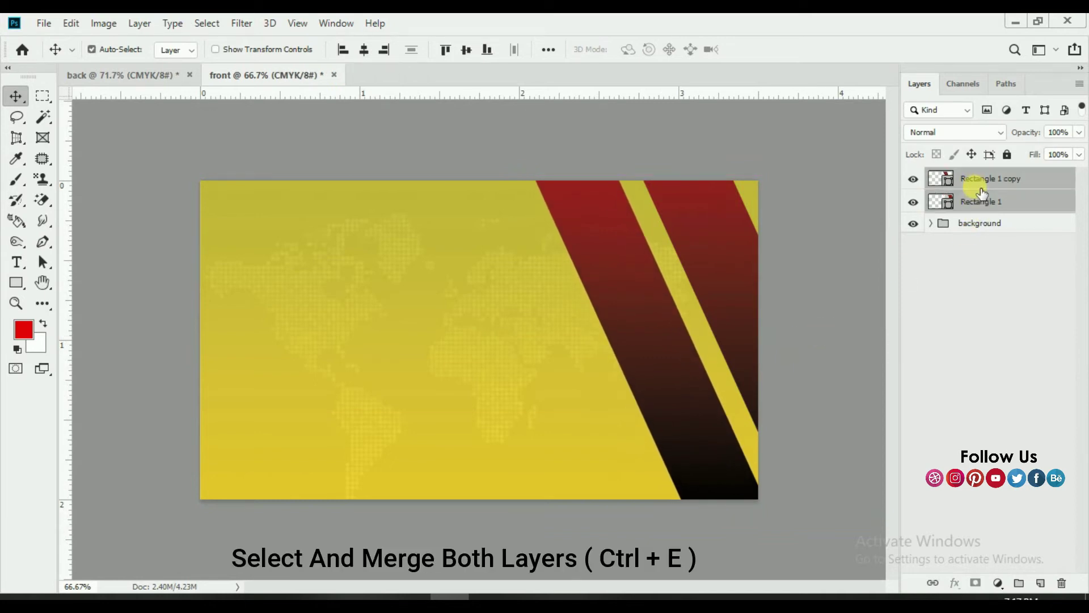
key(ctrl+e)
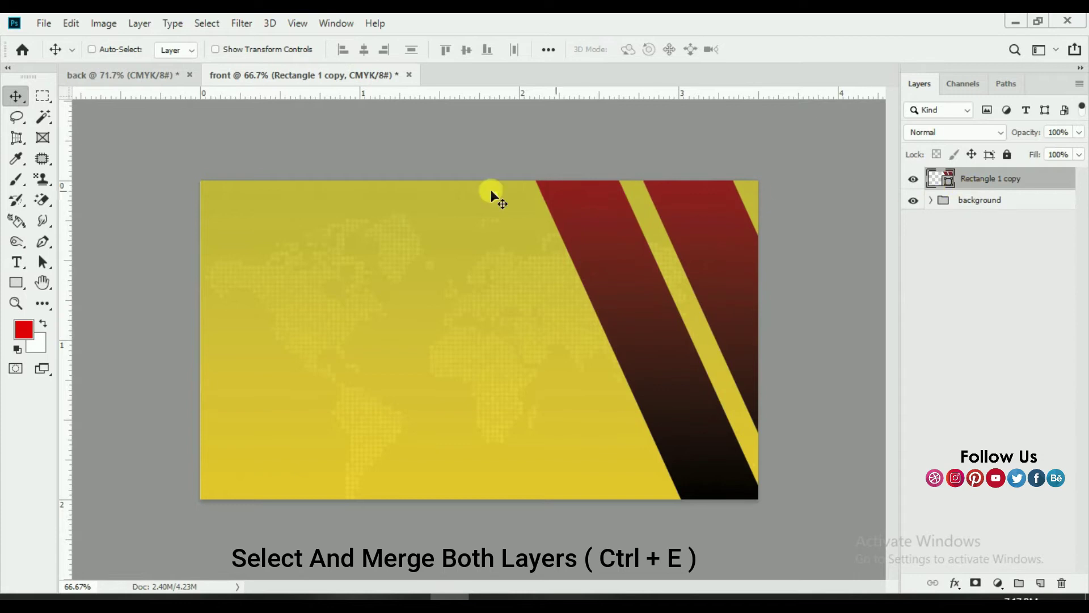
Place the model photo 798062.jpg as an embedded image on the card's right side
click(44, 23)
click(116, 324)
click(596, 154)
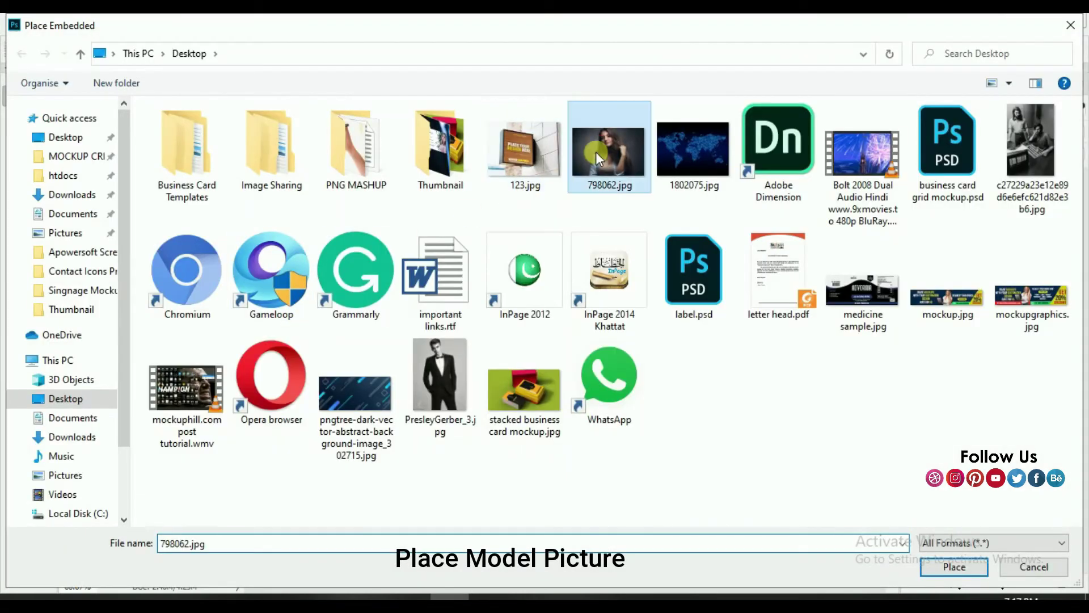
click(955, 566)
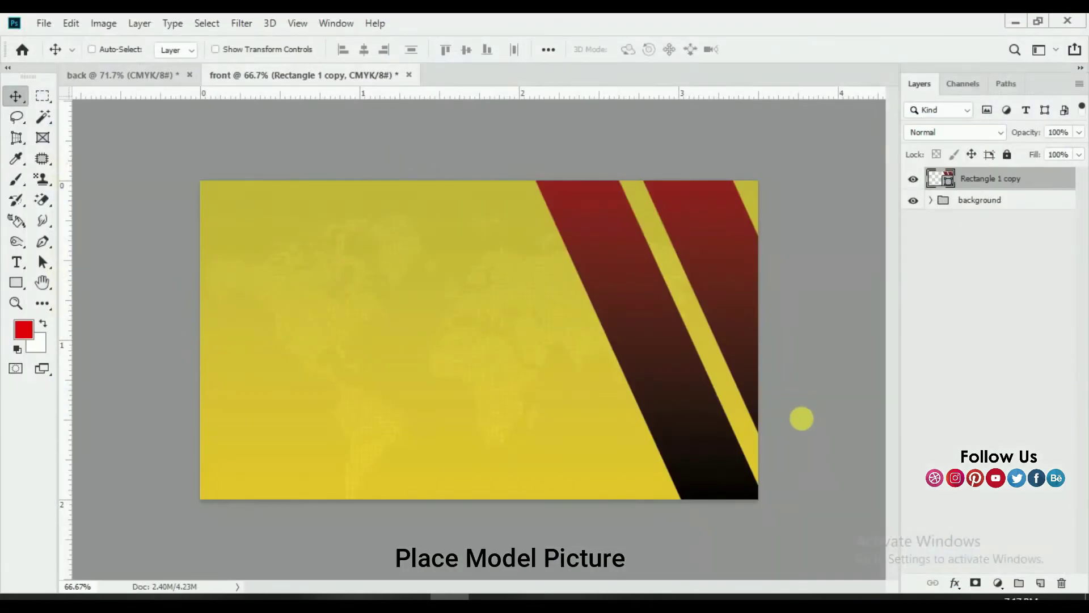
drag(642, 397, 781, 393)
click(607, 49)
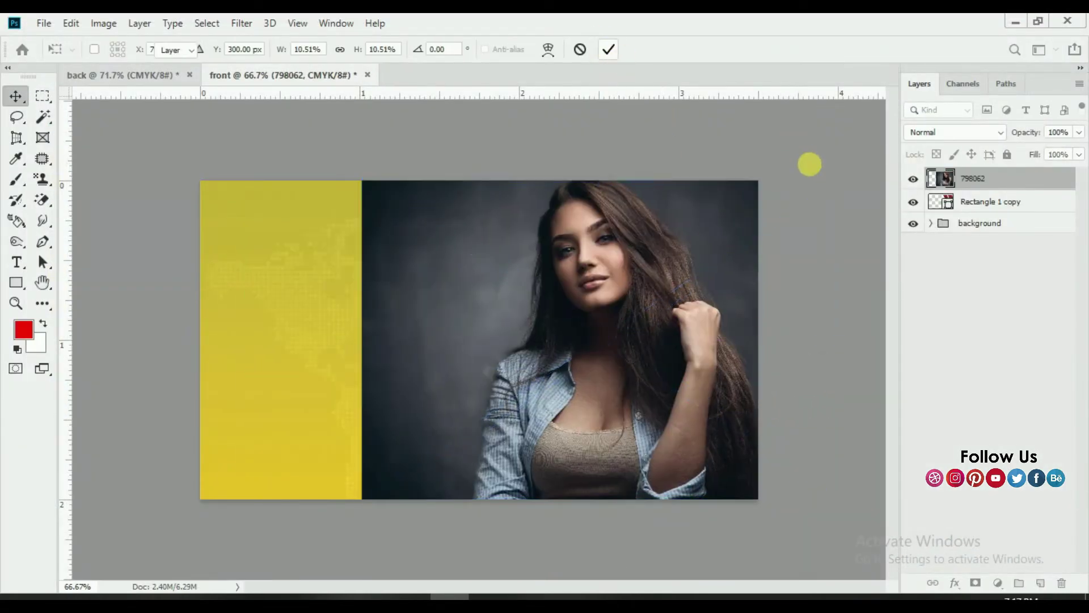
Clip the photo into the diagonal bands, reposition it, and lower its opacity to 74%
right_click(1011, 182)
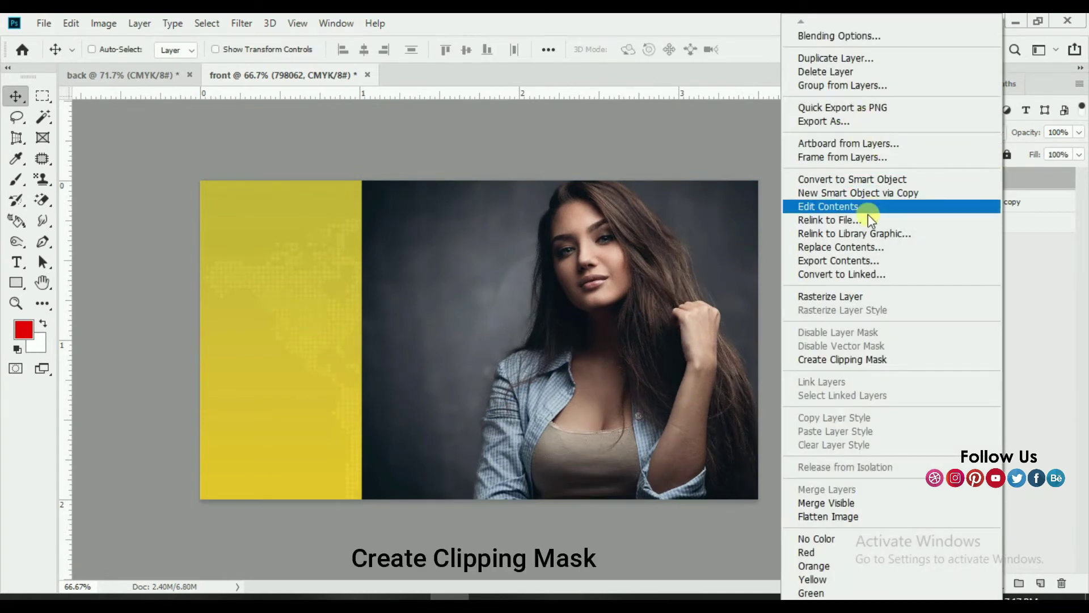
click(839, 363)
mouse_move(684, 375)
mouse_down()
mouse_move(785, 342)
mouse_move(754, 343)
mouse_up()
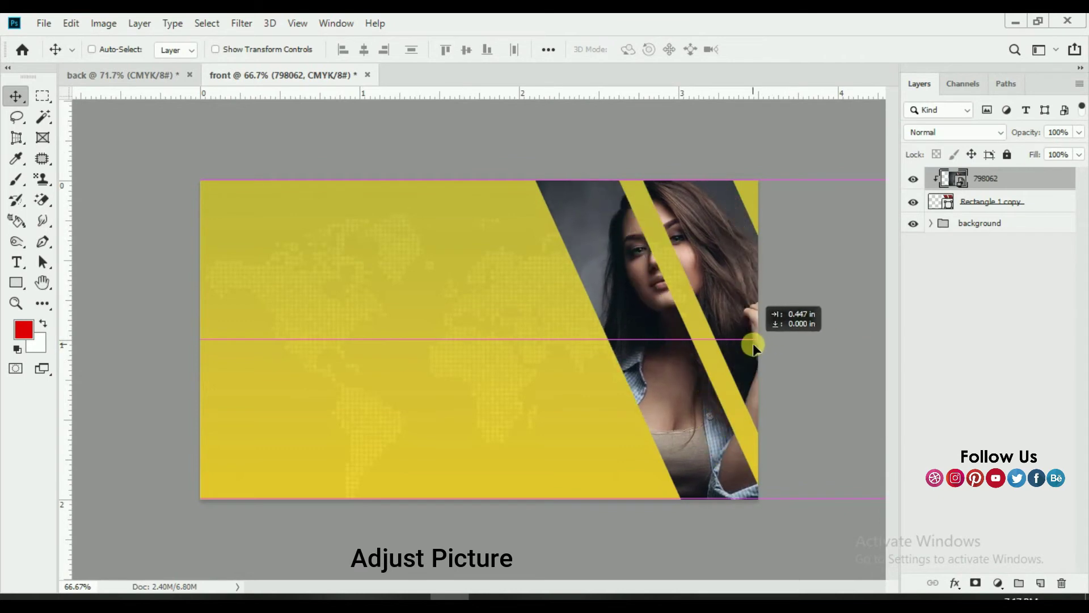
drag(1012, 132, 1024, 135)
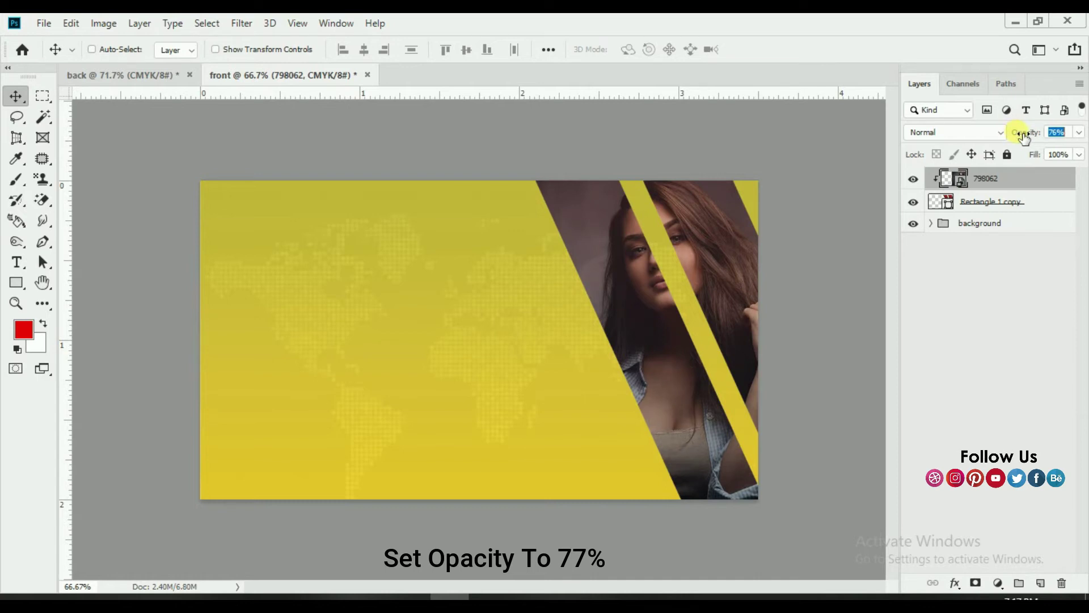
Group the photo and band layers into a group named 'shapes'
shift+click(994, 208)
key(ctrl+g)
double_click(977, 177)
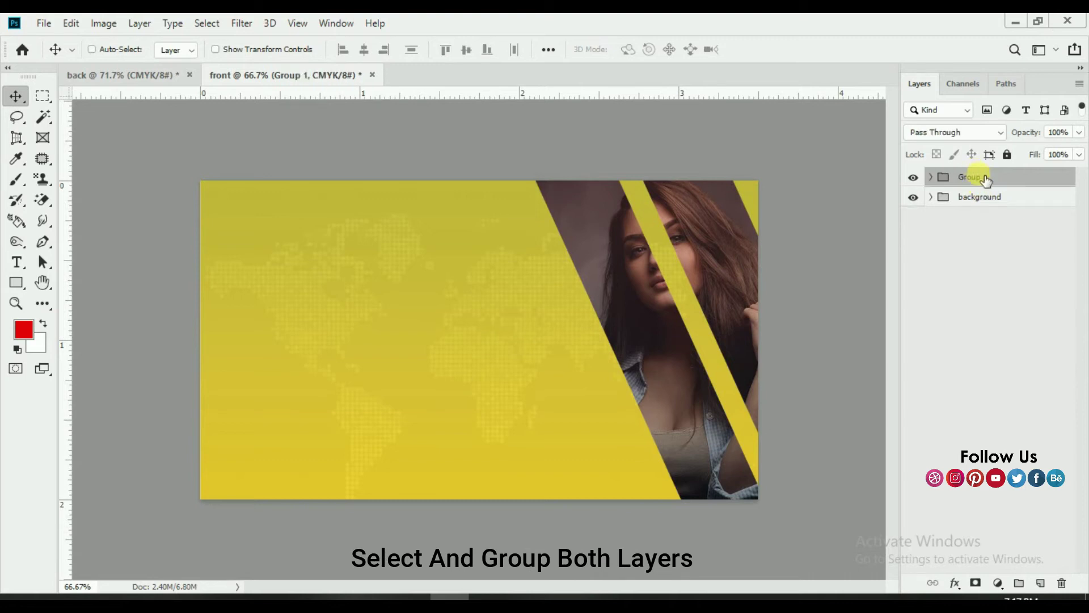
text(shapes)
key(Return)
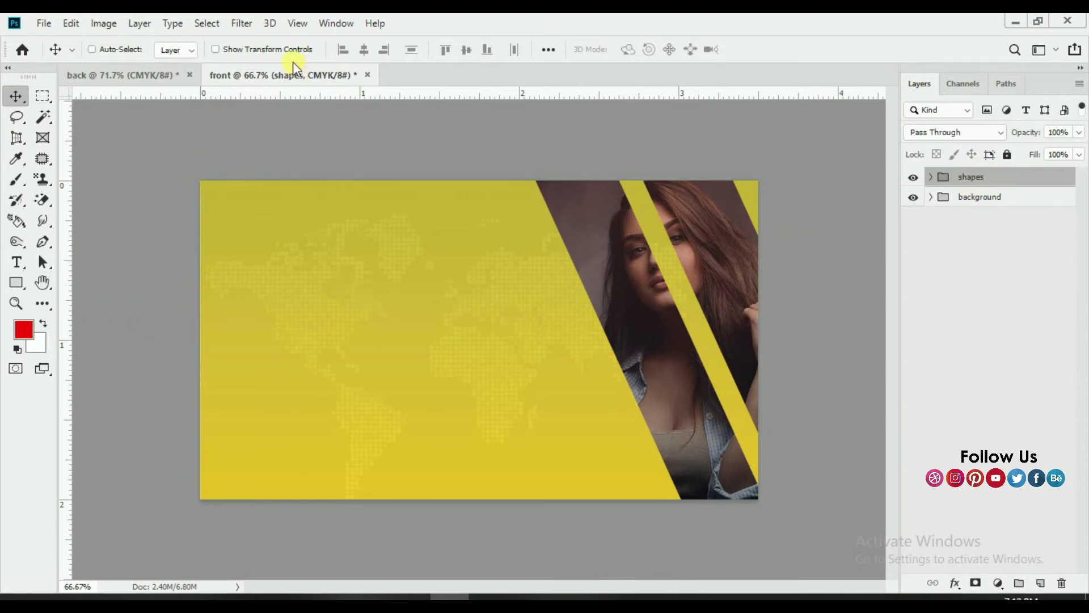
Copy the back card's text group onto the front card
click(146, 76)
click(913, 178)
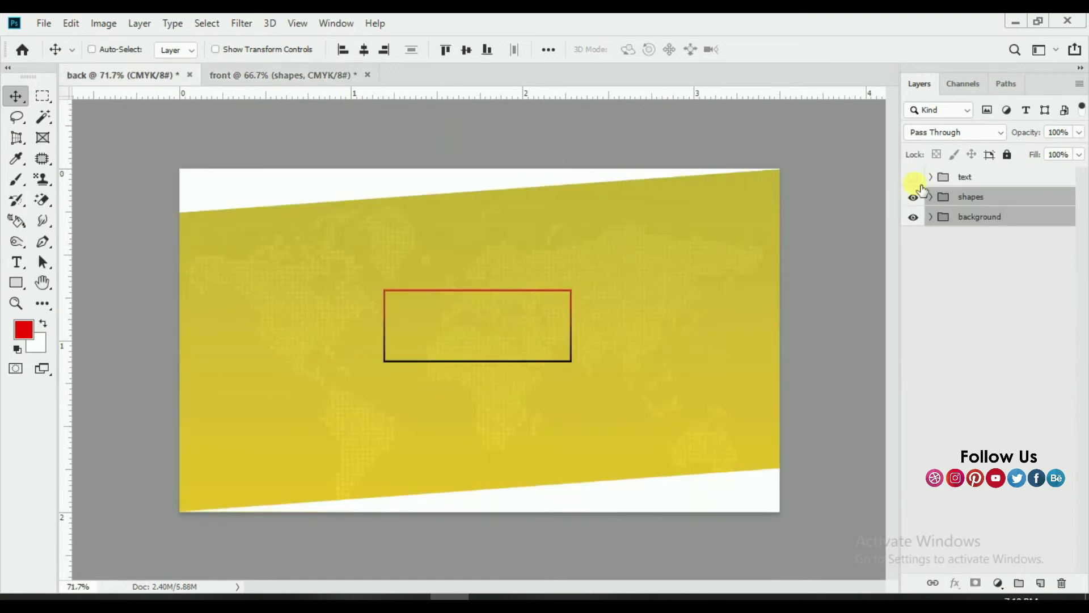
click(931, 177)
click(932, 177)
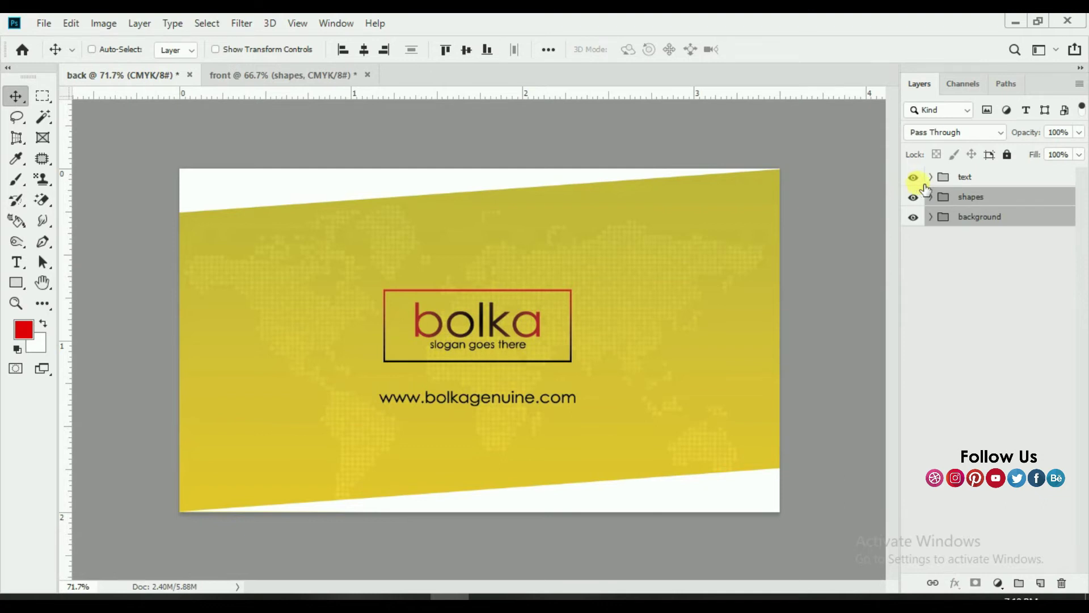
click(959, 179)
click(931, 177)
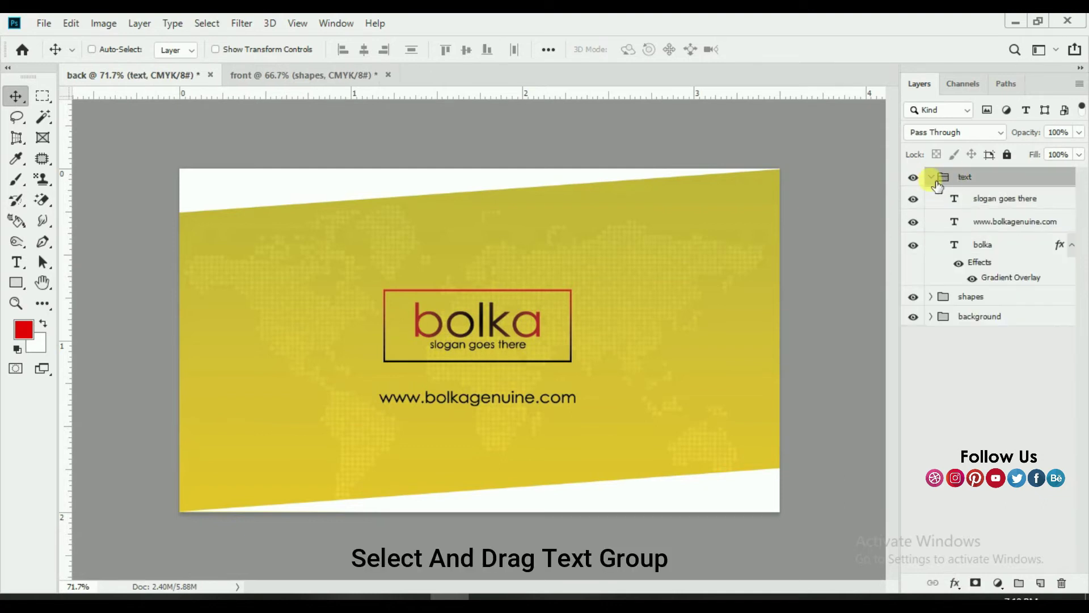
click(933, 178)
mouse_move(489, 326)
mouse_down()
mouse_move(359, 137)
mouse_move(324, 67)
mouse_move(341, 328)
mouse_up()
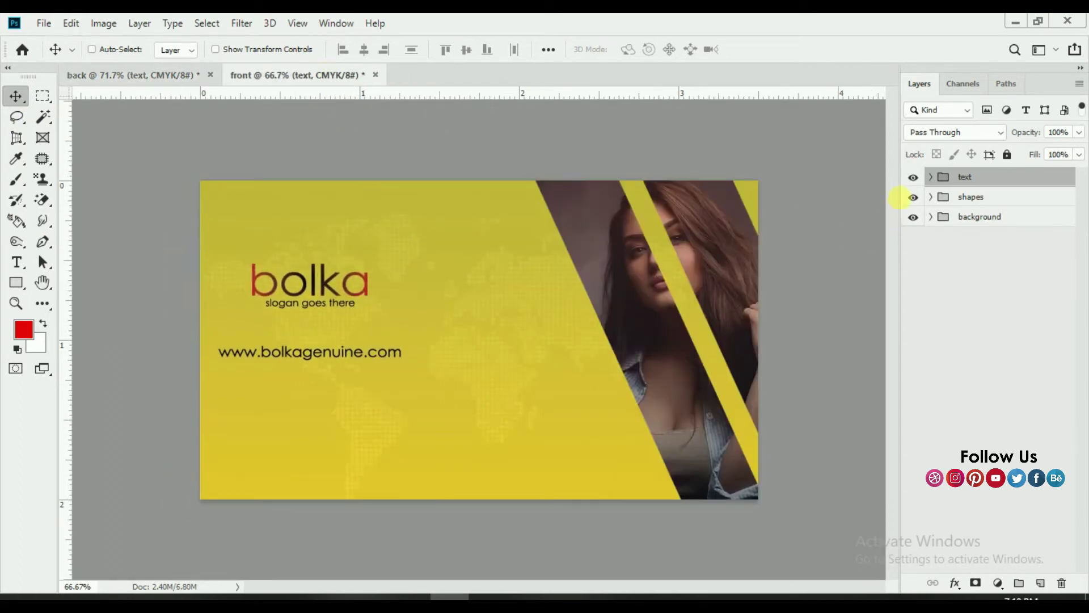
Delete the website text layer and move the bolka logo and slogan to the top-left
click(932, 177)
click(994, 226)
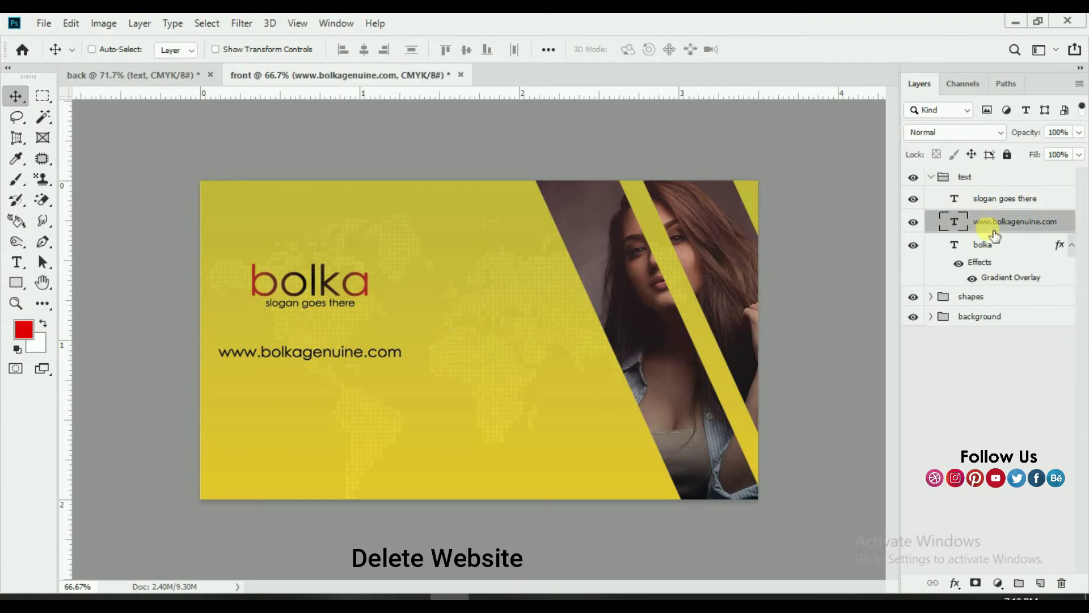
click(1061, 585)
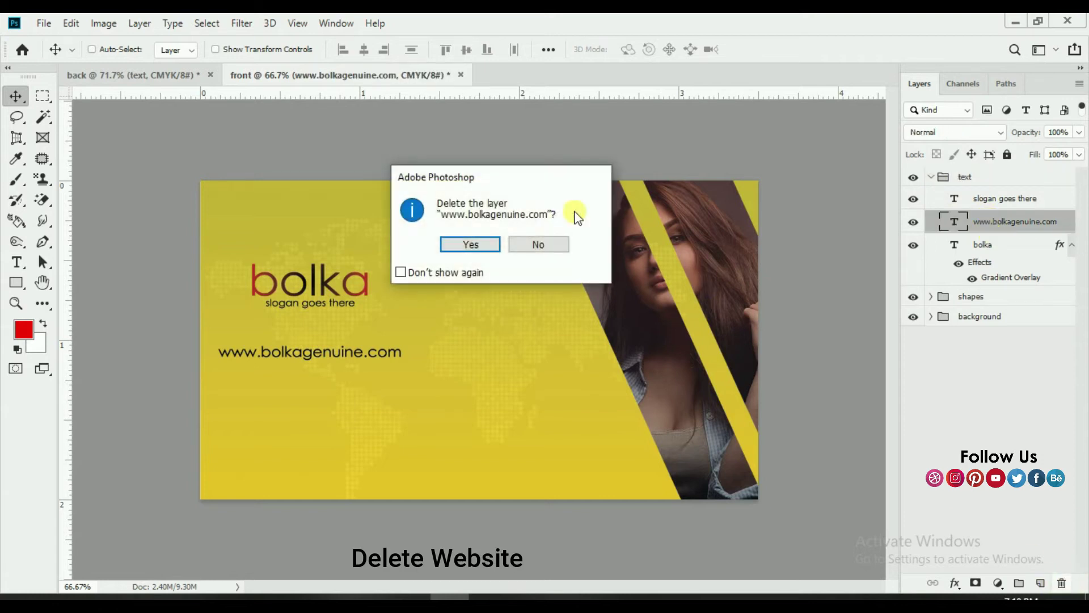
click(475, 244)
shift+click(1003, 199)
drag(507, 266, 493, 230)
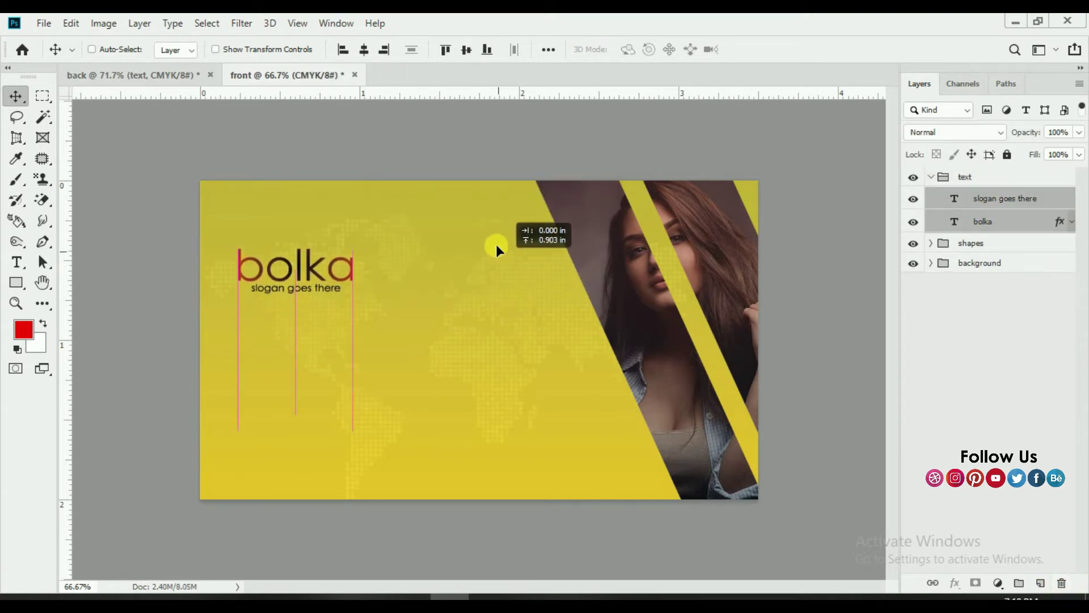
drag(506, 296, 487, 287)
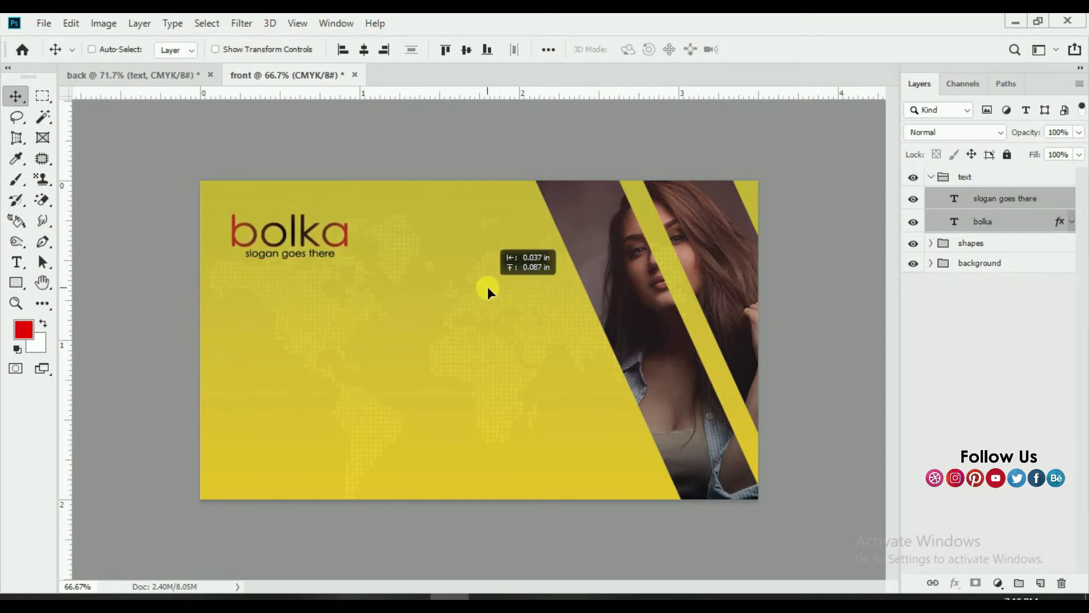
drag(487, 287, 499, 287)
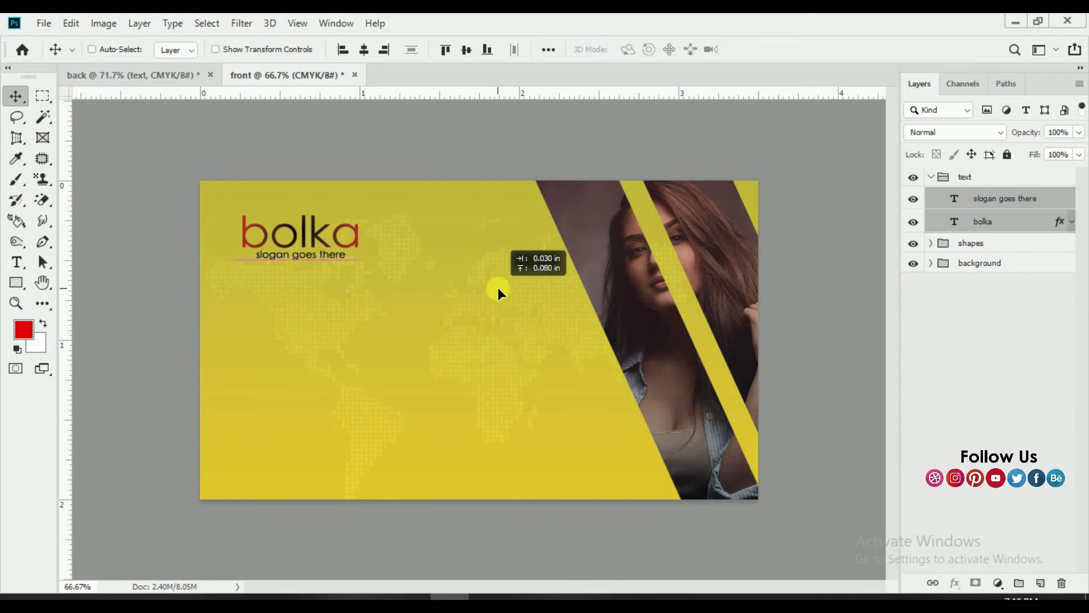
Replace the bolka logo text with MONILE JACK
click(945, 222)
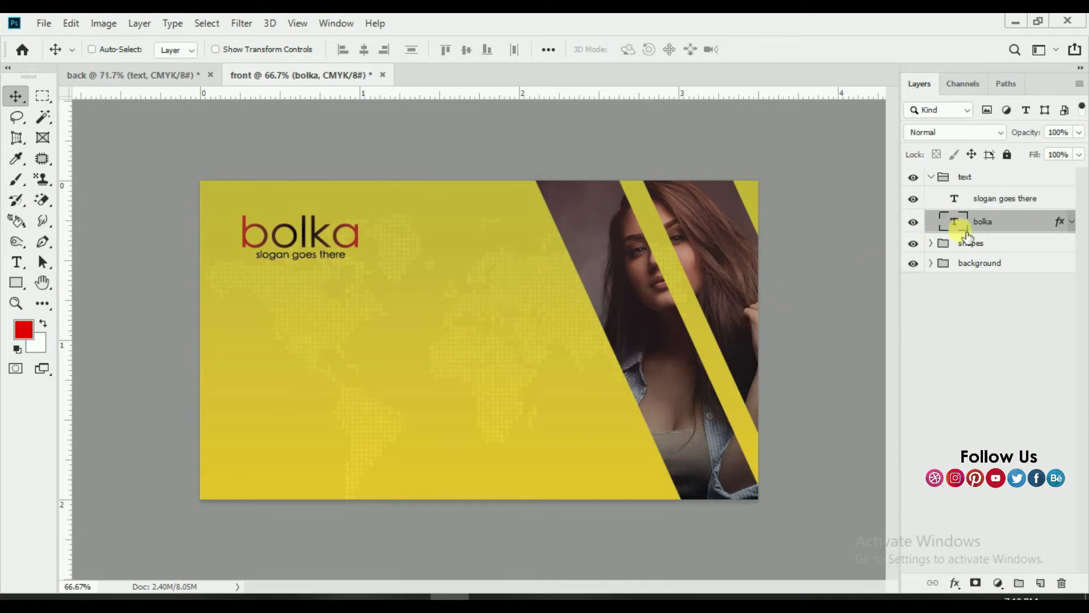
click(16, 262)
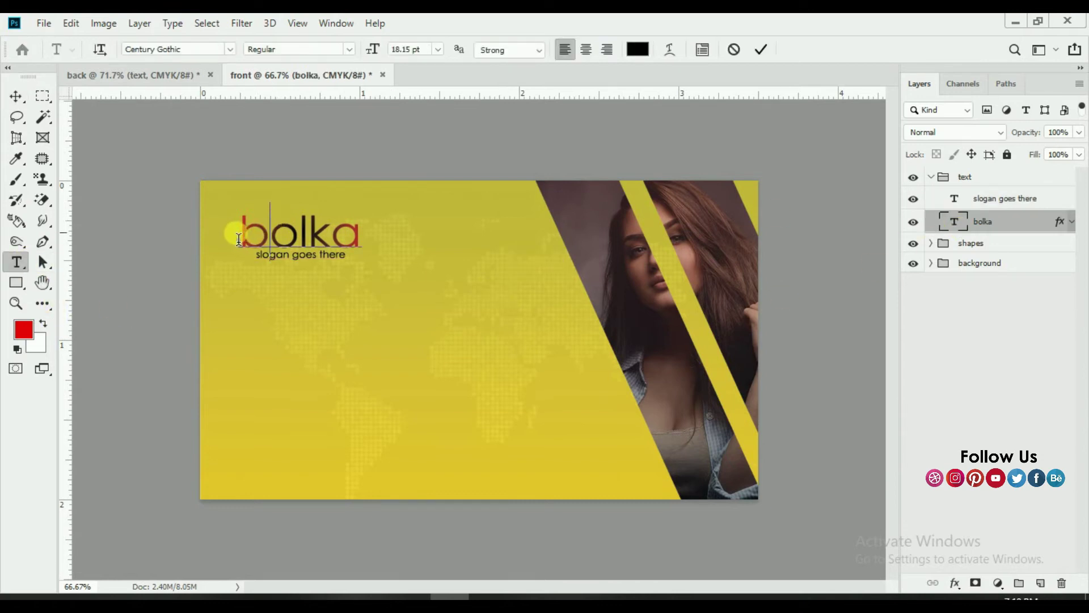
drag(237, 238, 378, 241)
text(m)
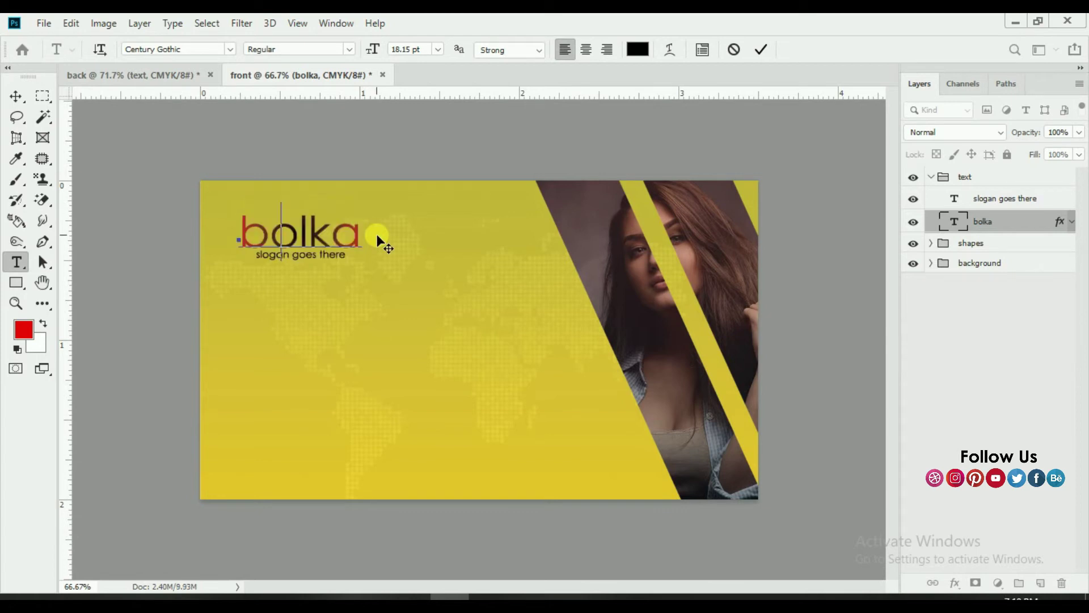
key(BackSpace)
text(M)
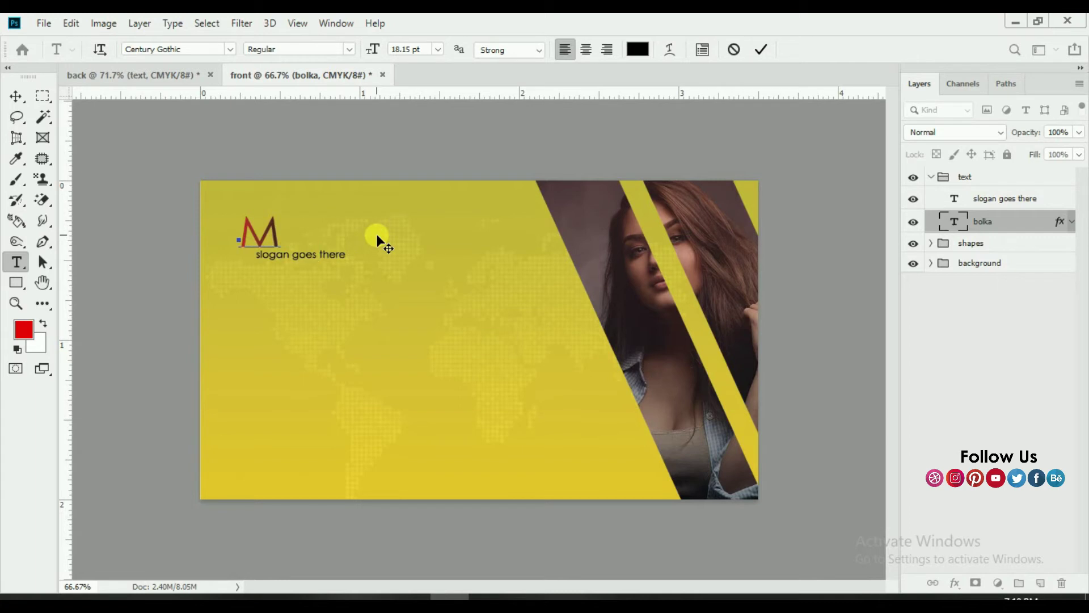
text(ONILE)
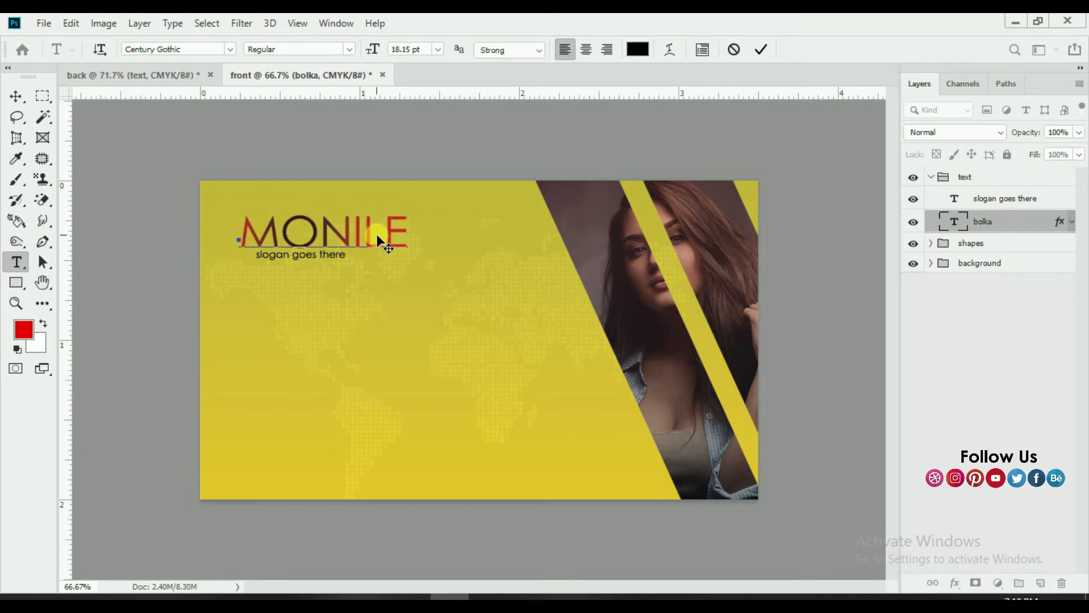
text( JACK)
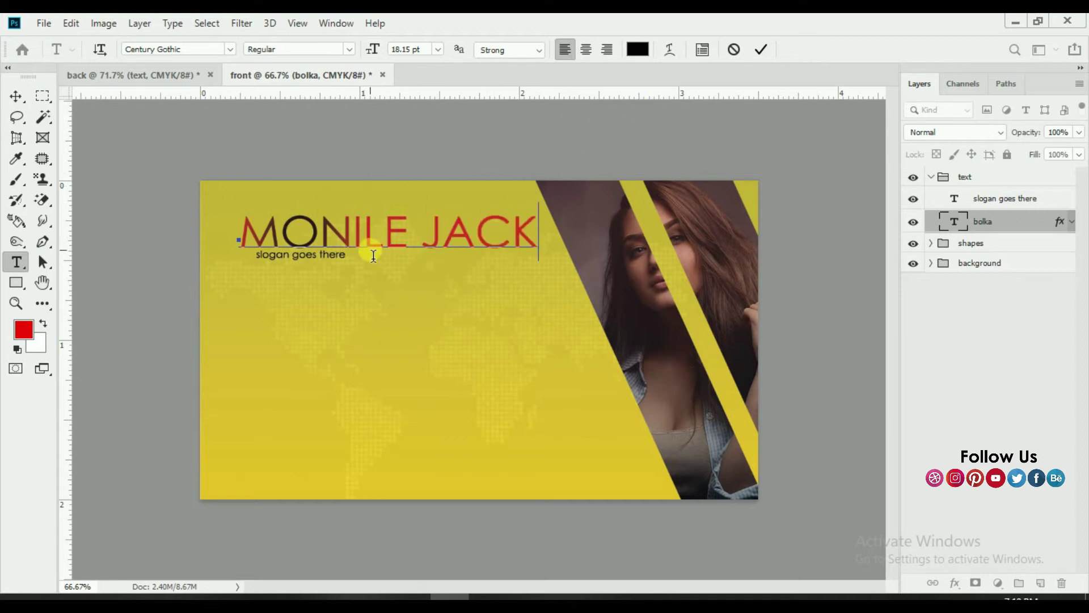
Style MONILE JACK in bold Agency FB, with JACK in regular weight
drag(539, 236, 229, 221)
click(349, 50)
click(335, 104)
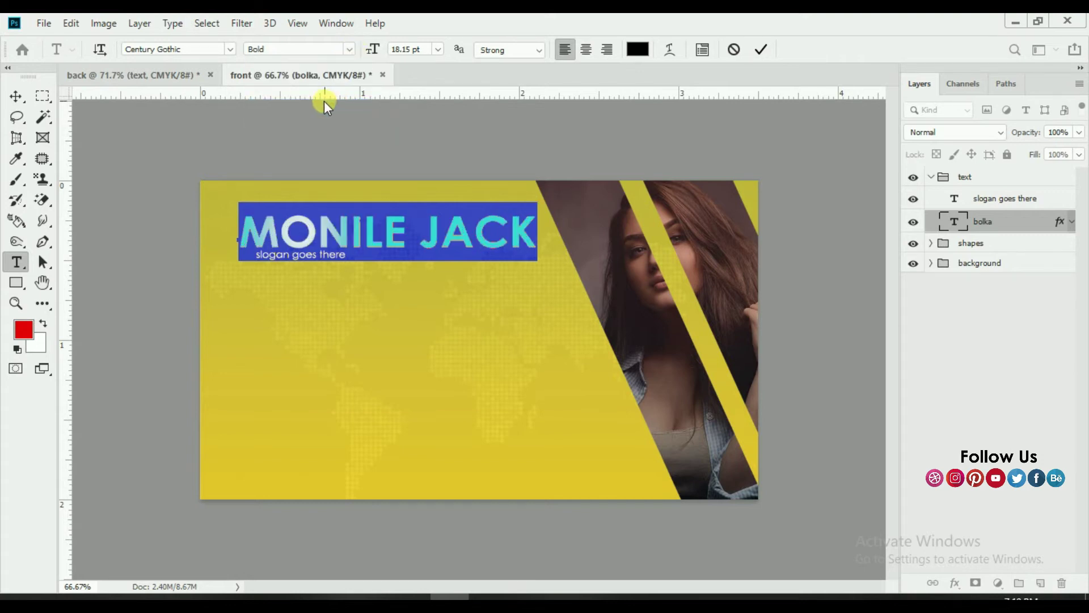
click(229, 49)
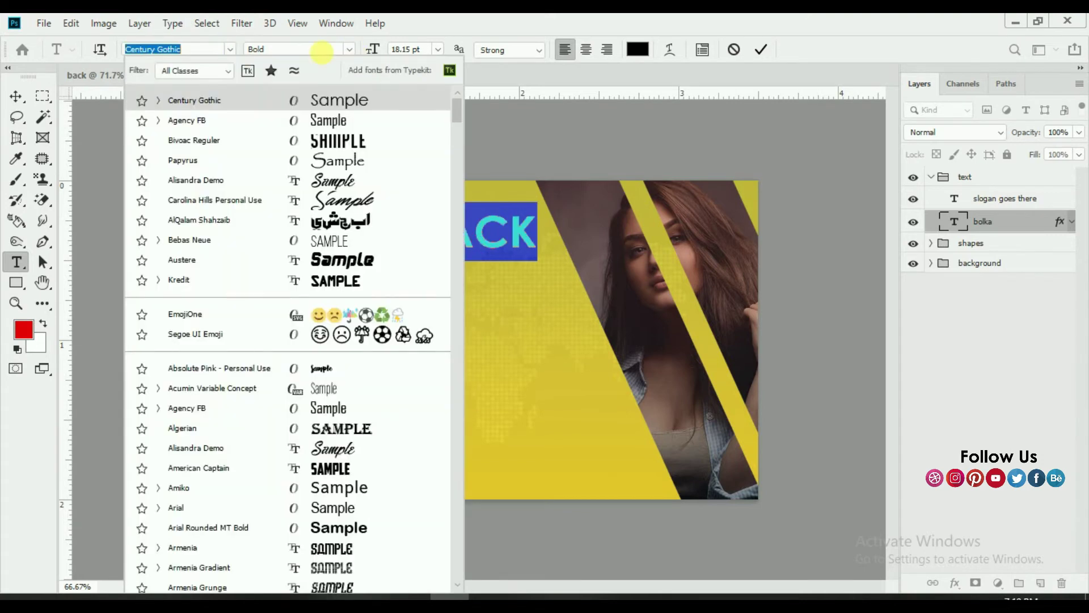
click(312, 122)
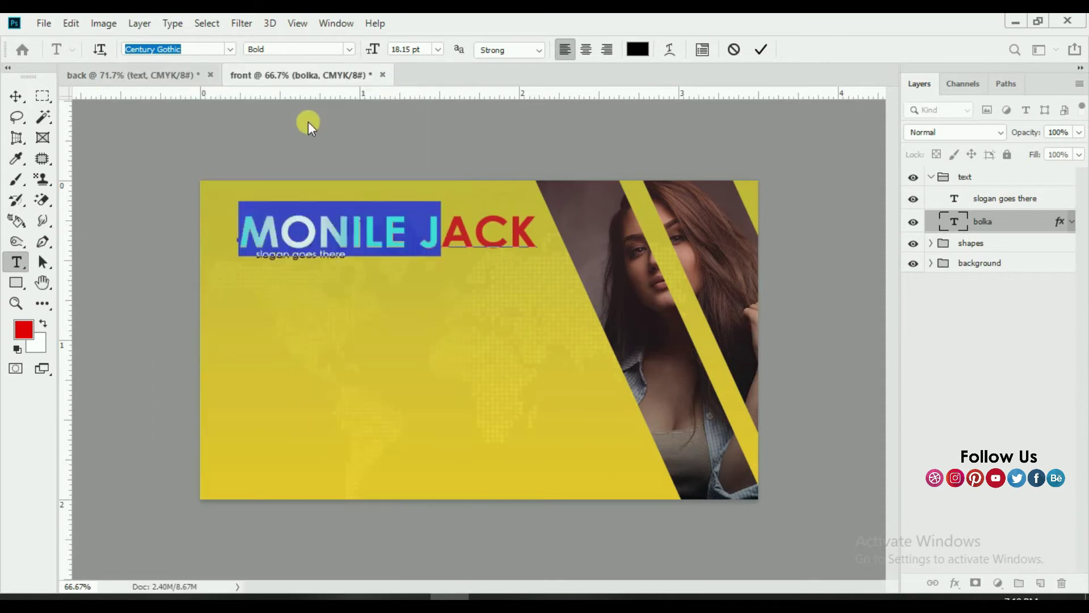
click(371, 235)
drag(362, 236, 442, 235)
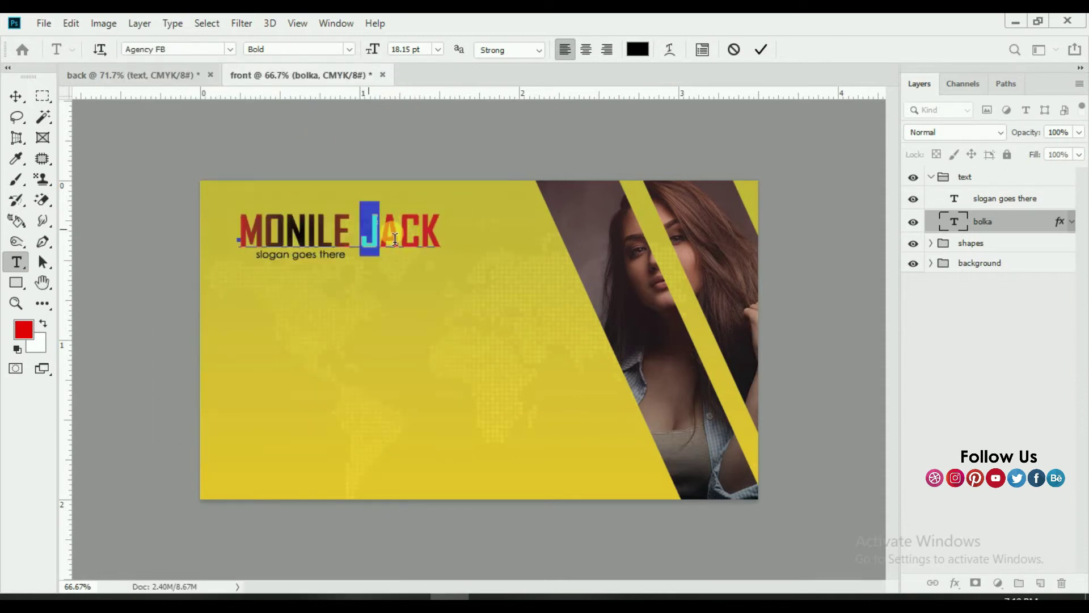
click(346, 51)
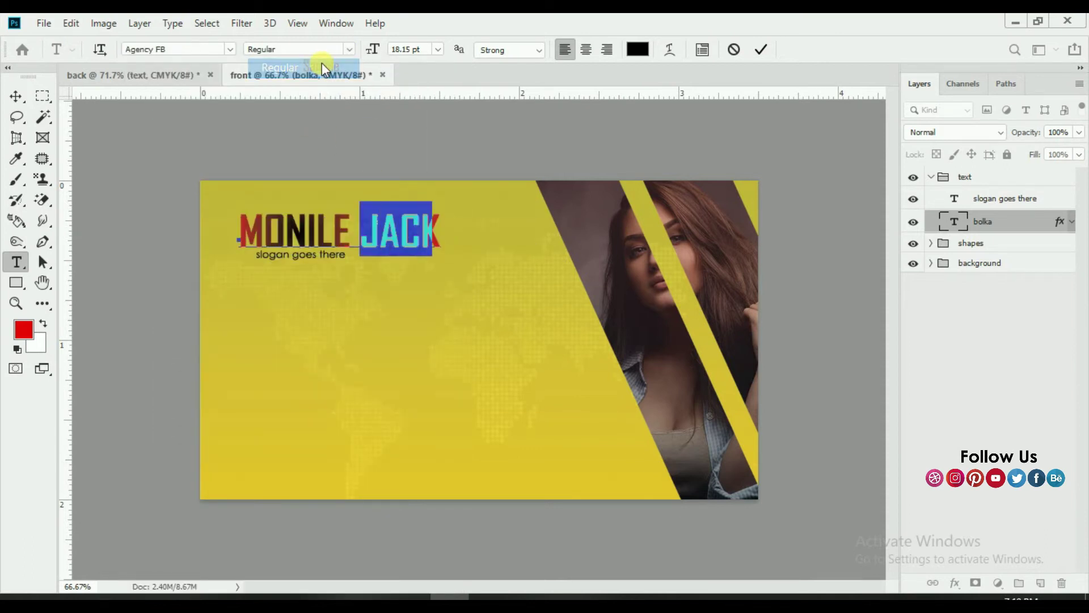
click(761, 50)
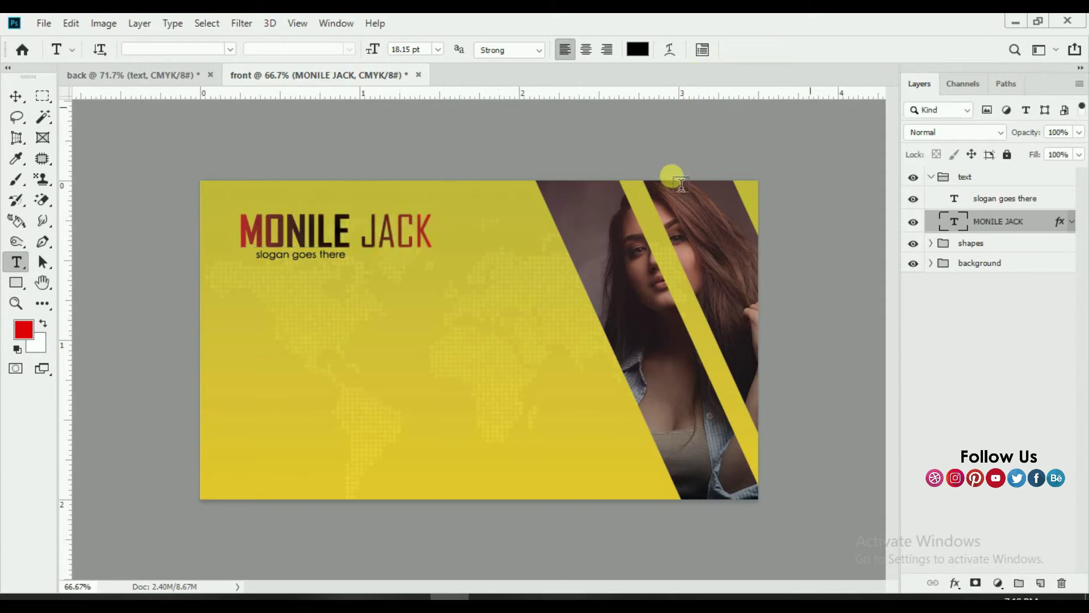
Nudge MONILE JACK left and move the slogan text right under it
click(15, 96)
drag(410, 225, 405, 225)
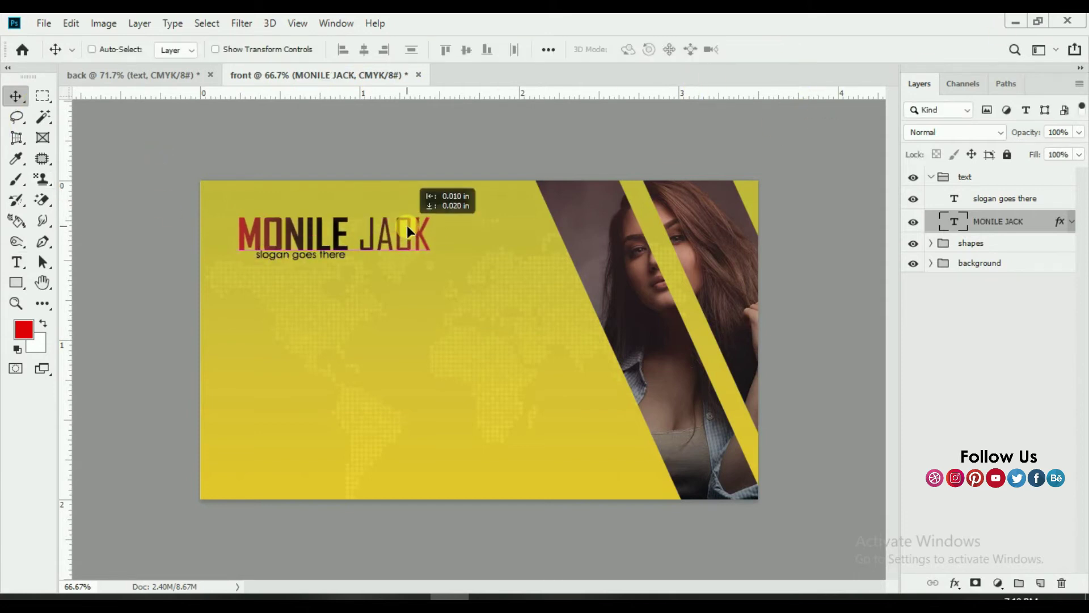
click(1001, 204)
drag(375, 257, 455, 264)
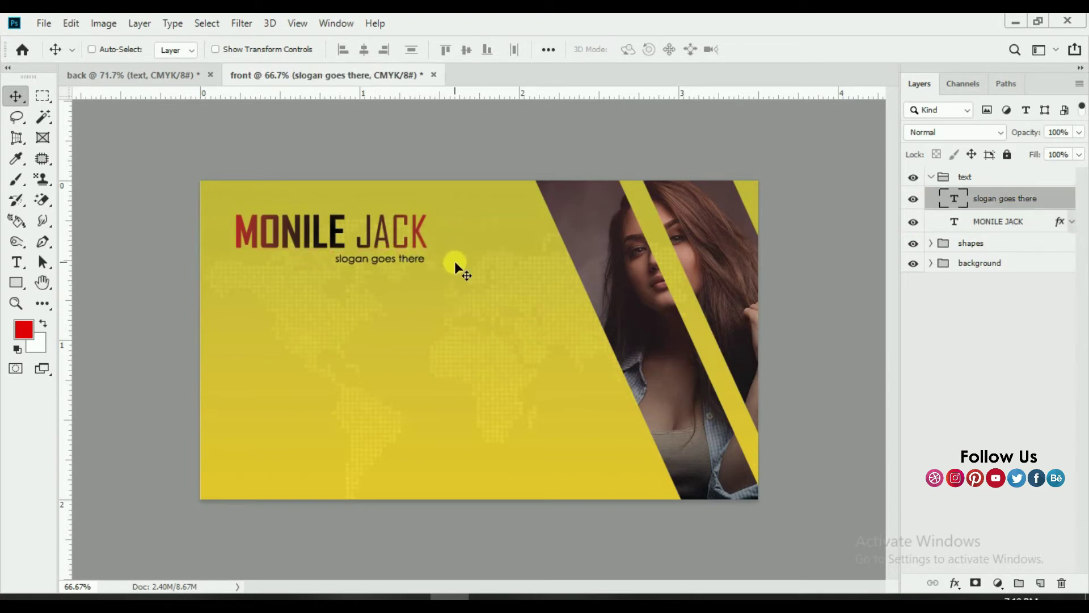
Replace the slogan with the job title 'General Manager'
click(17, 262)
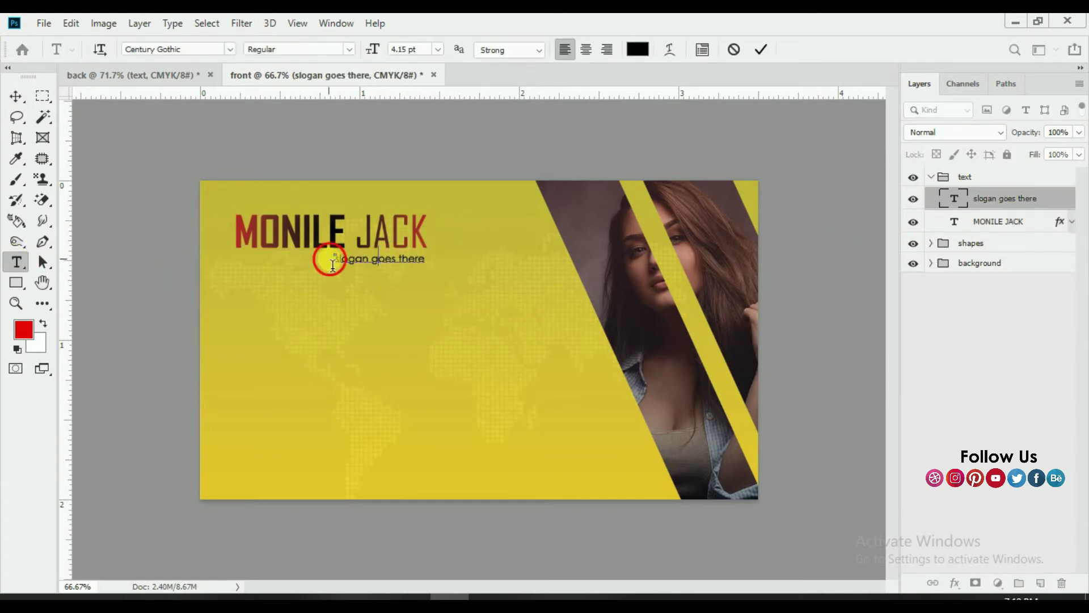
drag(331, 257, 457, 268)
key(BackSpace)
text(C)
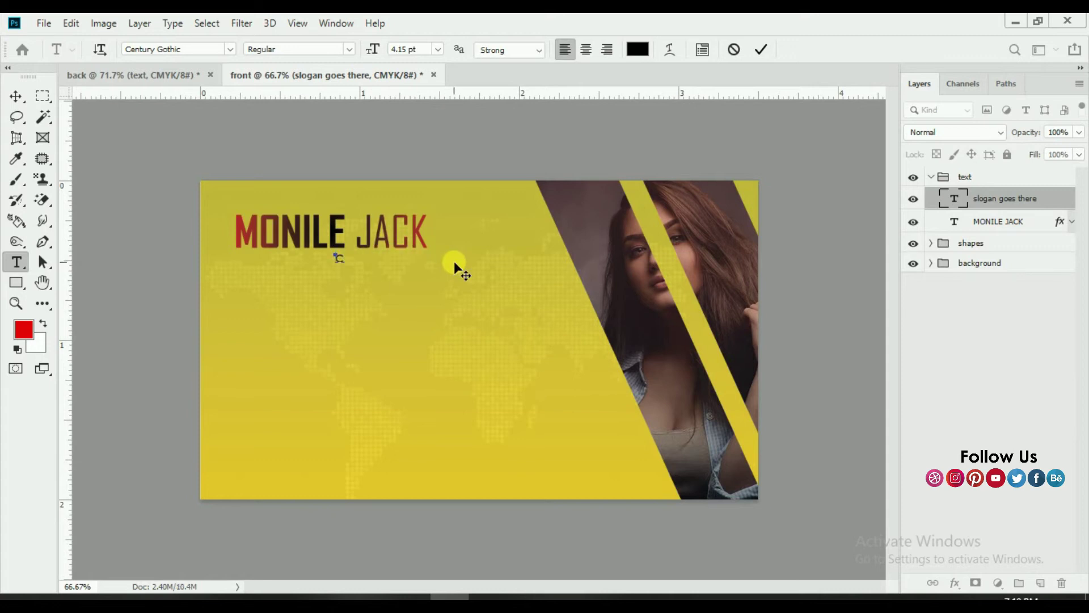
text(E)
key(BackSpace)
key(BackSpace)
text(GE)
key(BackSpace)
text(eneralmanag)
key(BackSpace)
key(BackSpace)
key(Left)
key(Left)
key(Left)
key(Delete)
key(Delete)
key(Delete)
text(Manag)
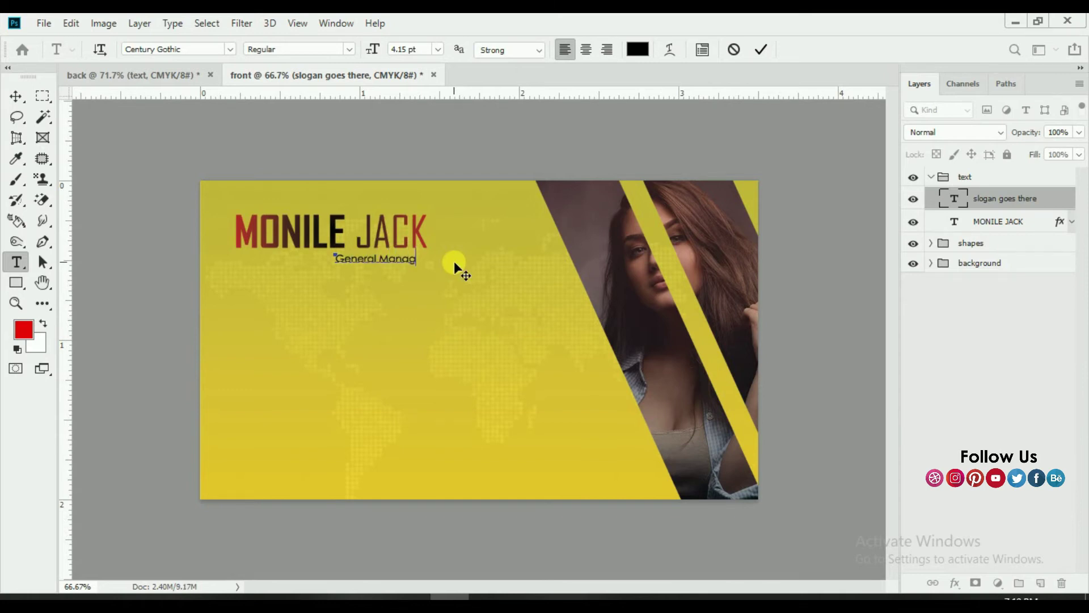
text(er)
click(761, 52)
Enlarge the General Manager title to 5.15 pt
key(v)
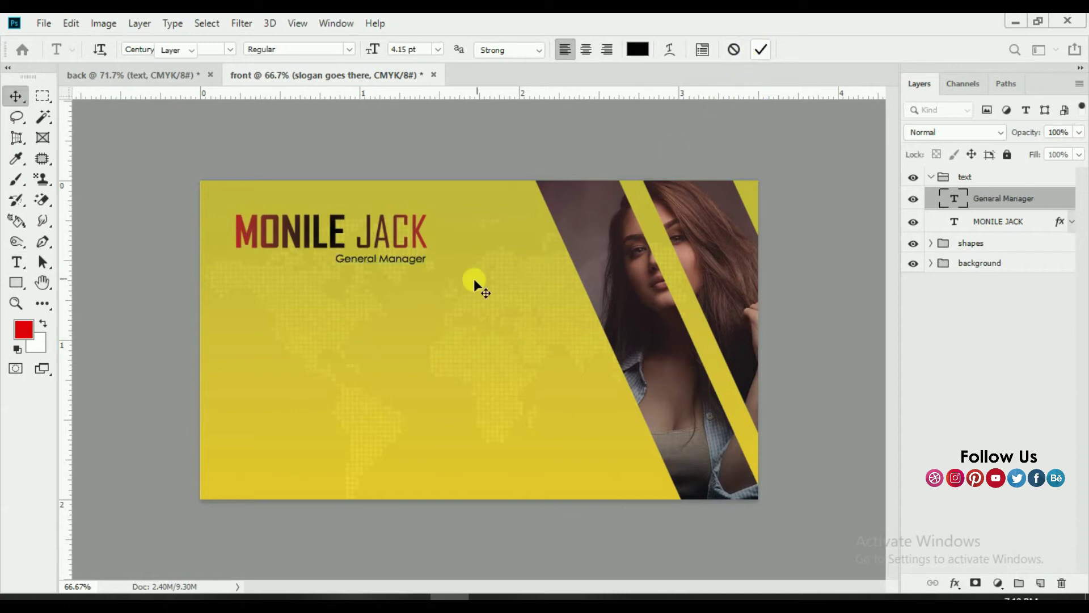
drag(464, 278, 469, 278)
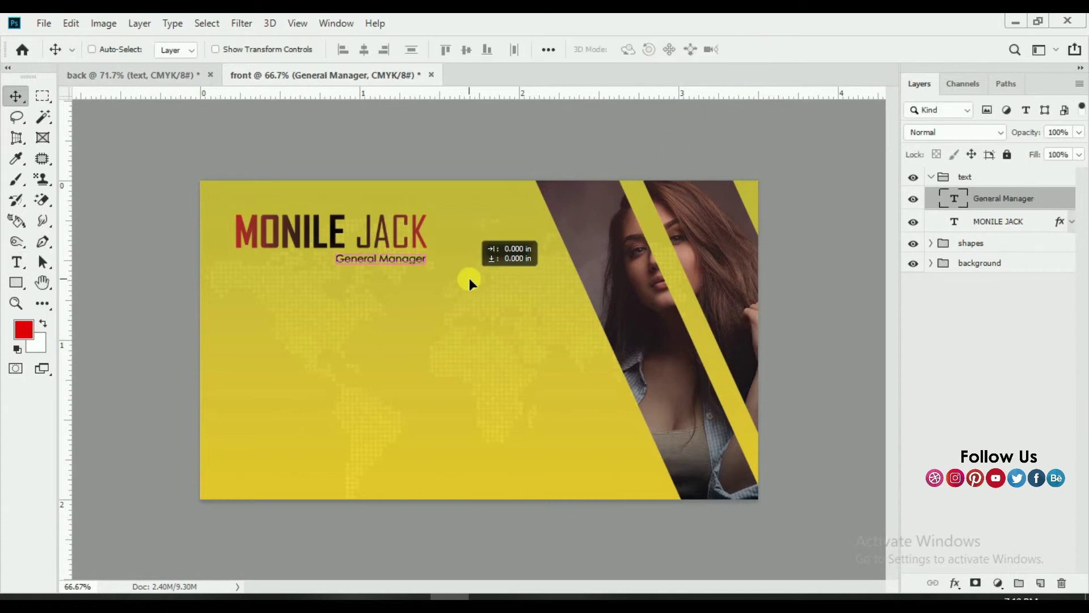
click(16, 262)
drag(335, 259, 429, 267)
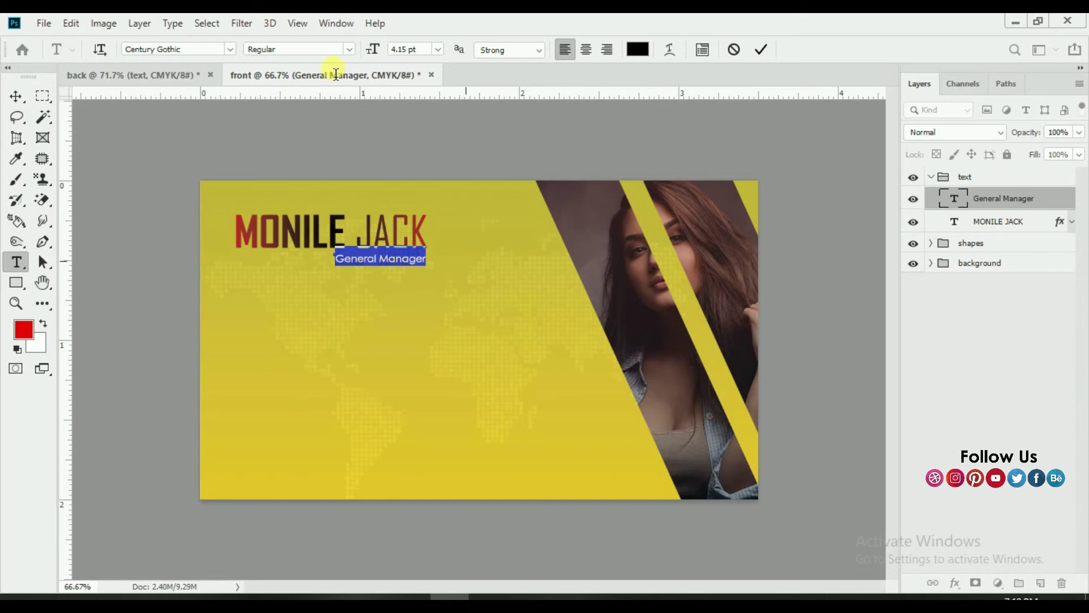
drag(383, 54, 388, 51)
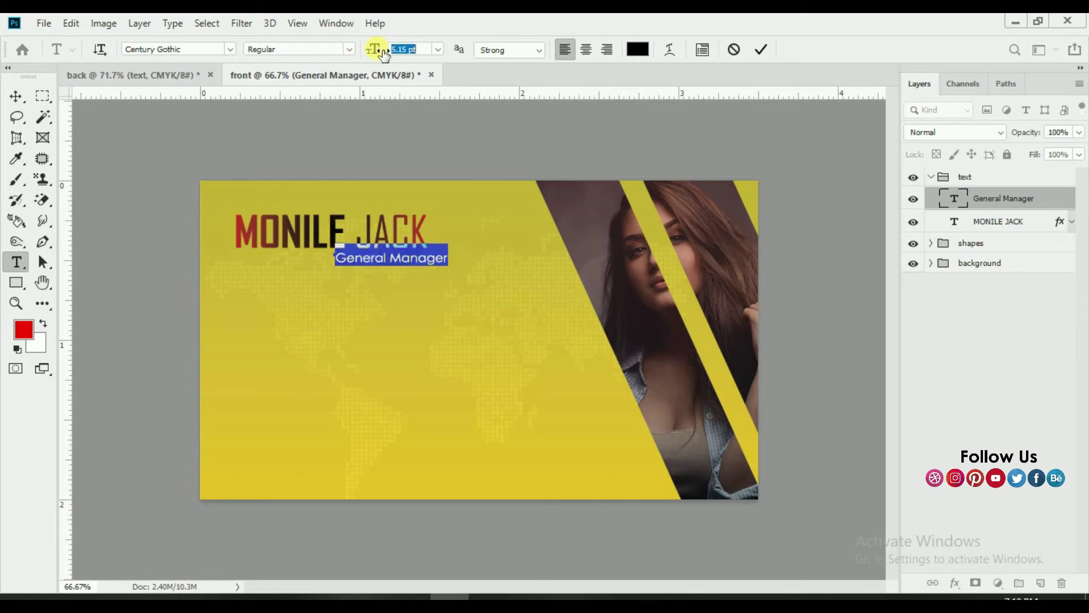
click(760, 50)
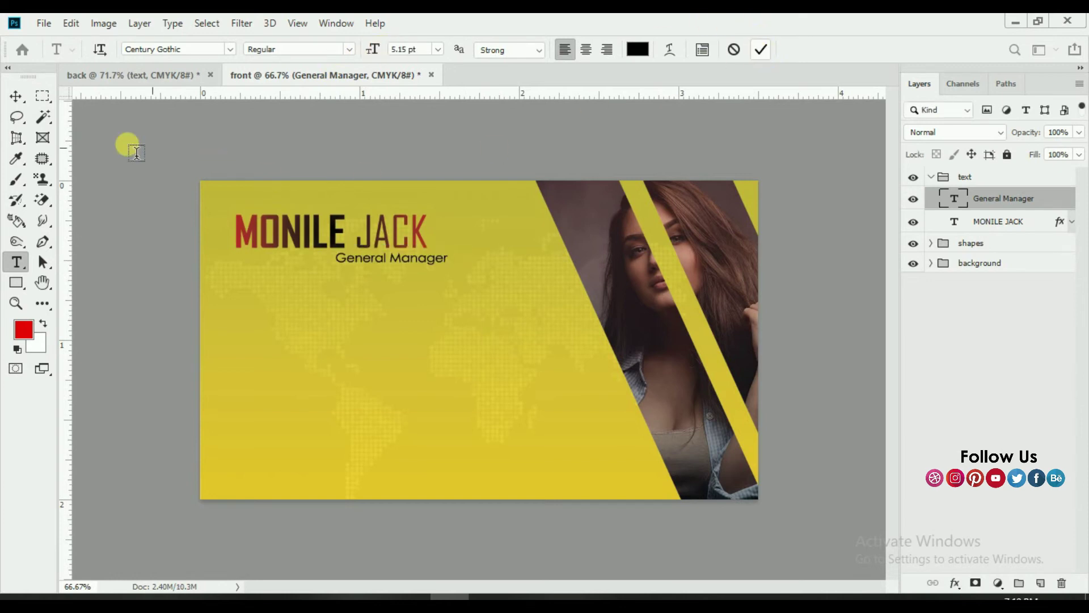
Align the General Manager title beneath MONILE JACK and collapse the text group
click(16, 95)
mouse_move(397, 265)
mouse_down()
mouse_move(385, 261)
mouse_move(429, 266)
mouse_up()
drag(448, 311, 448, 314)
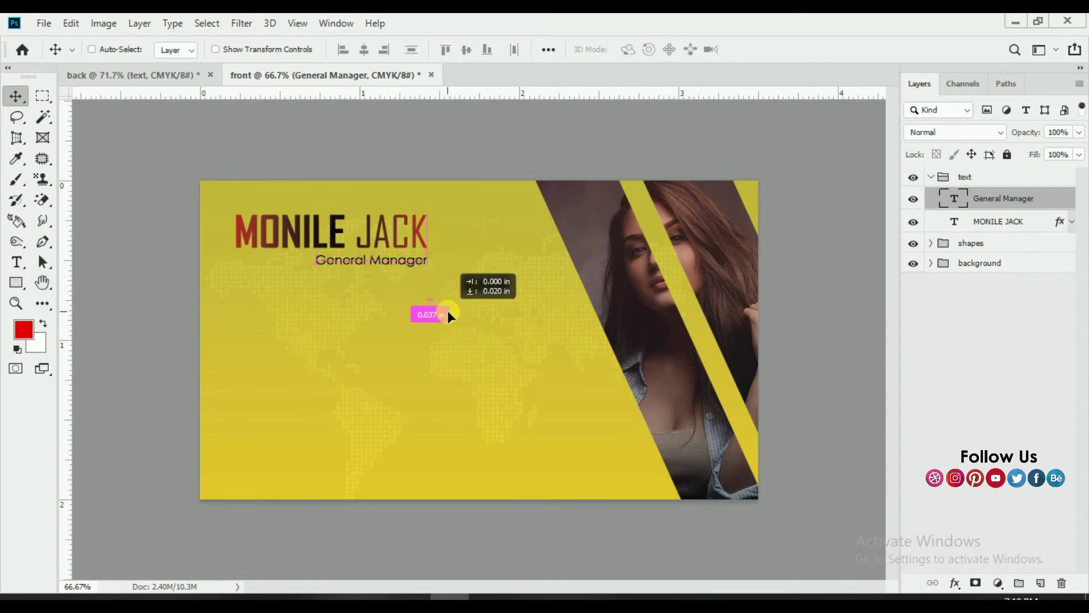
click(931, 177)
click(16, 282)
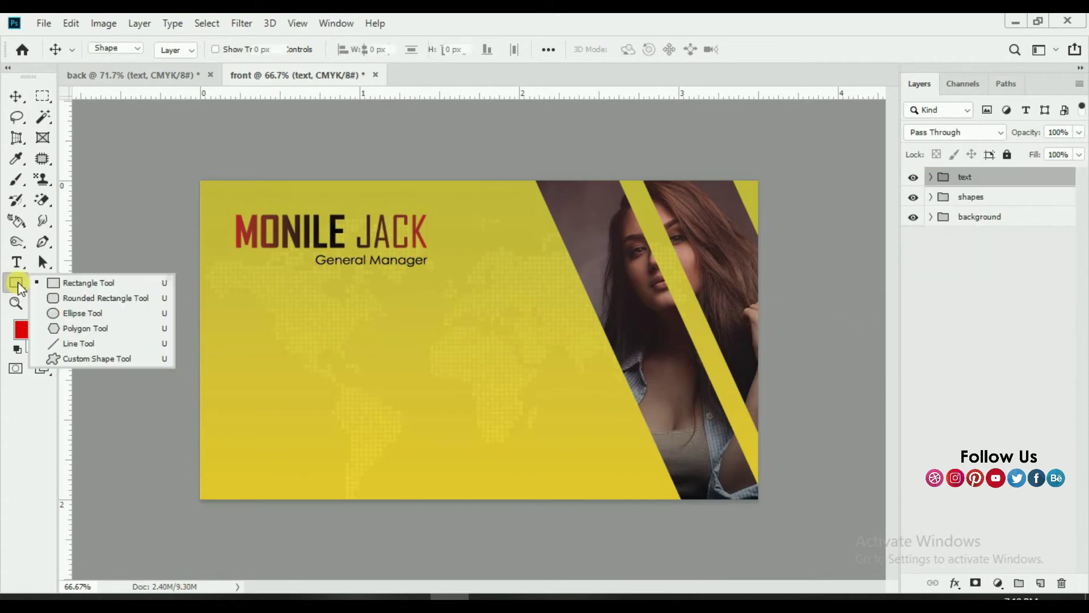
Draw a small circle on the card's left side below the title
click(74, 314)
mouse_move(256, 328)
mouse_down()
mouse_move(287, 362)
mouse_move(257, 330)
mouse_up()
click(15, 97)
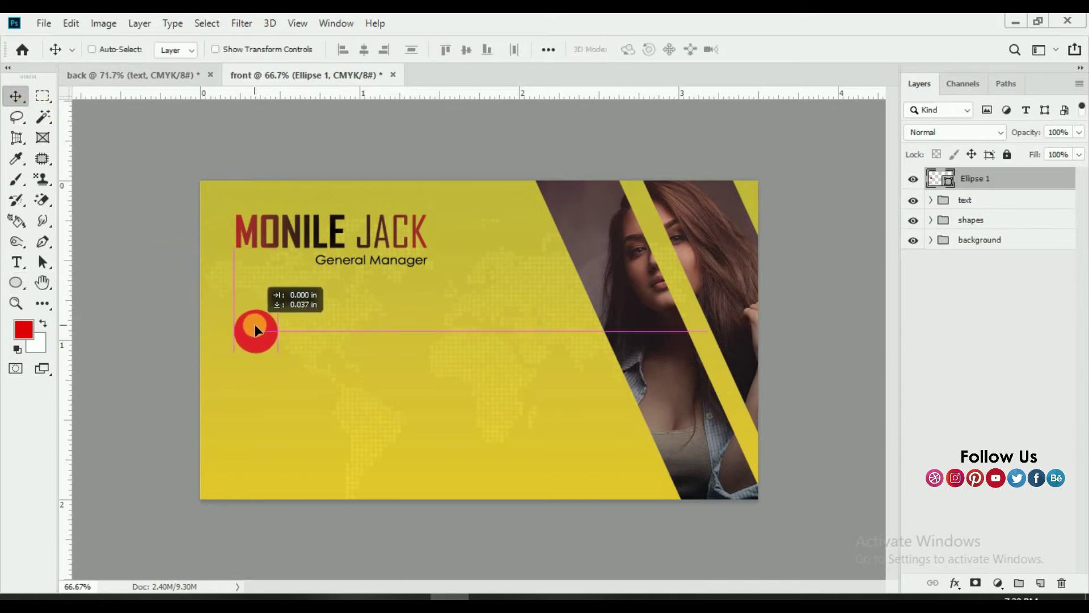
drag(257, 339, 256, 349)
Remove the circle's fill, give it a 5 px outline, and move it up slightly
click(16, 283)
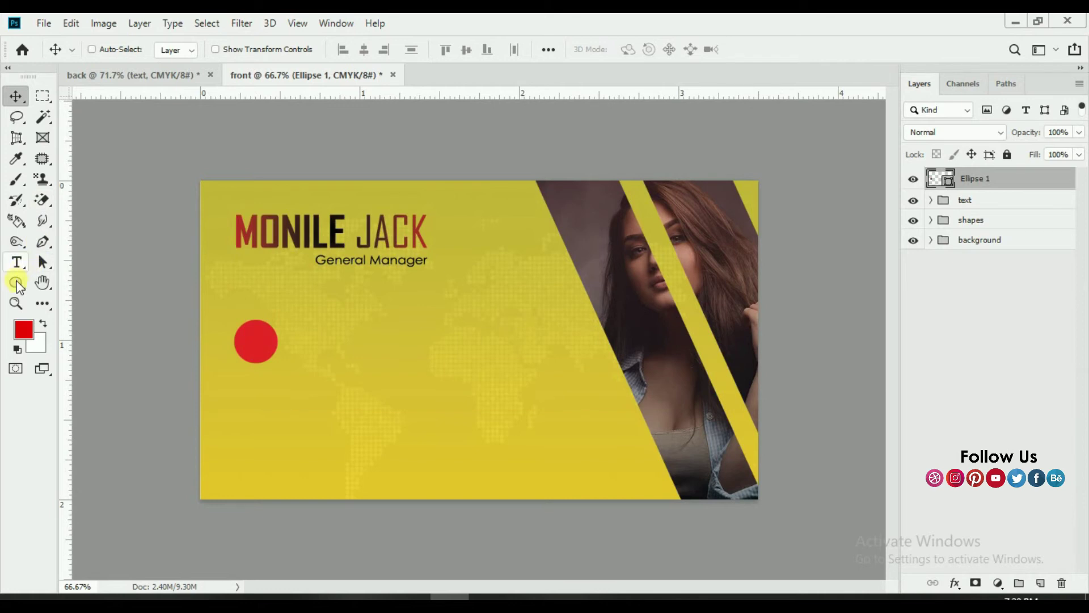
click(178, 49)
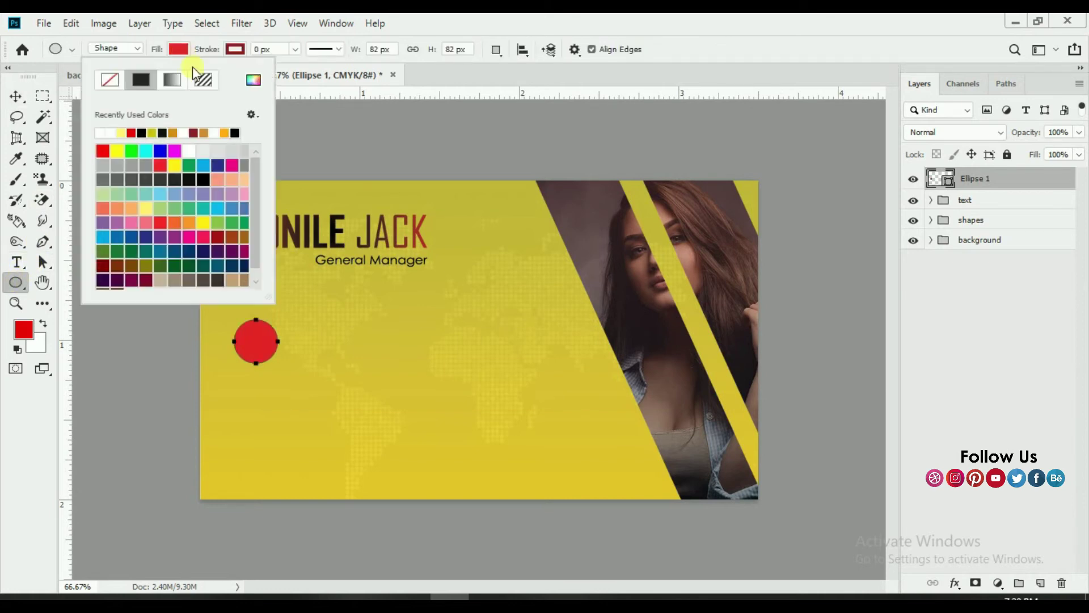
click(172, 78)
click(113, 82)
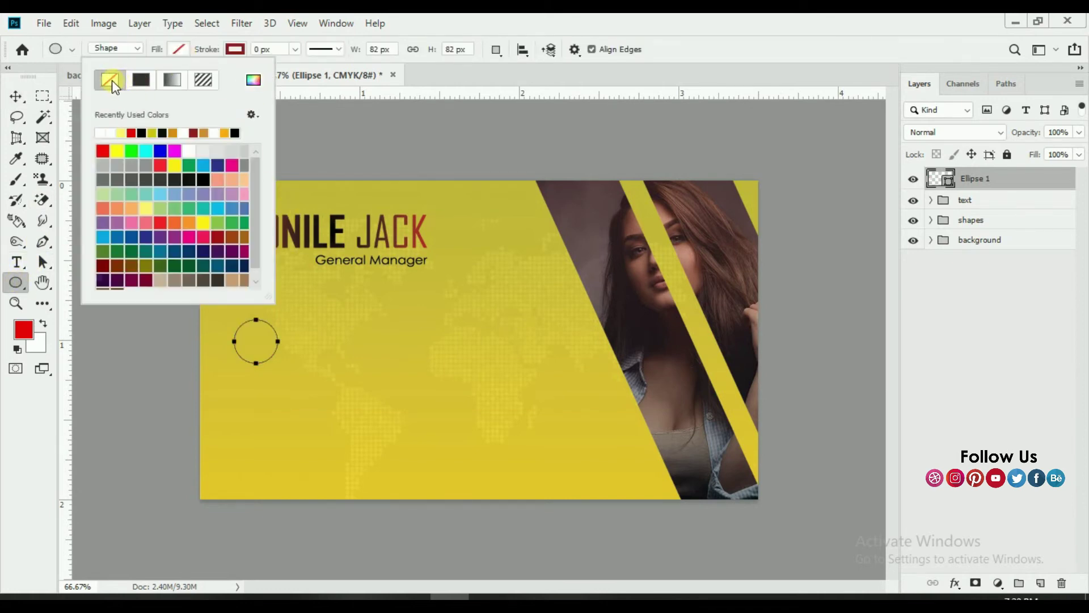
drag(215, 54, 217, 57)
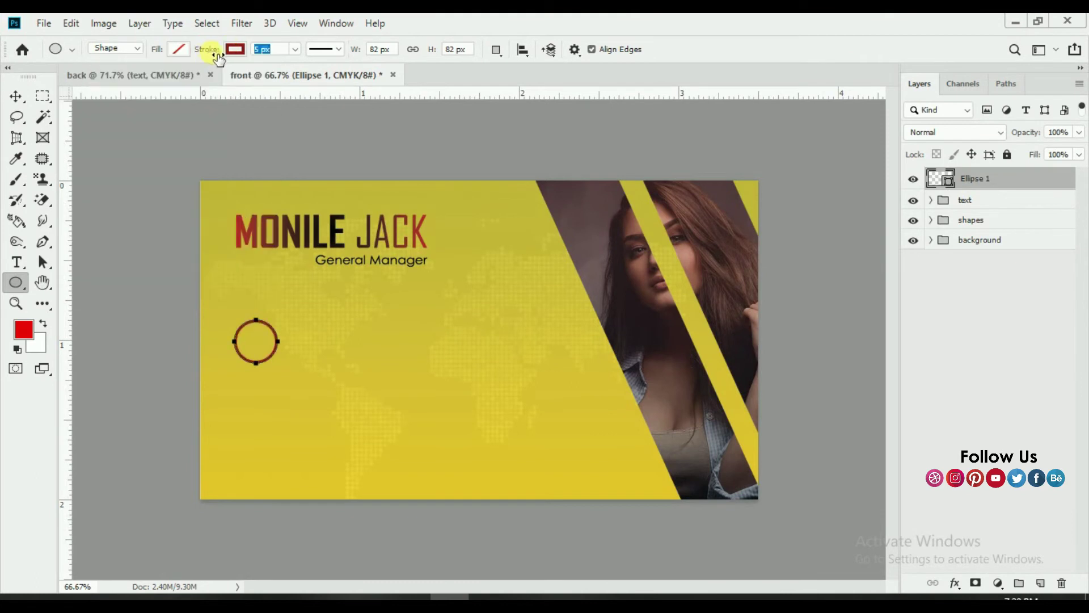
click(16, 96)
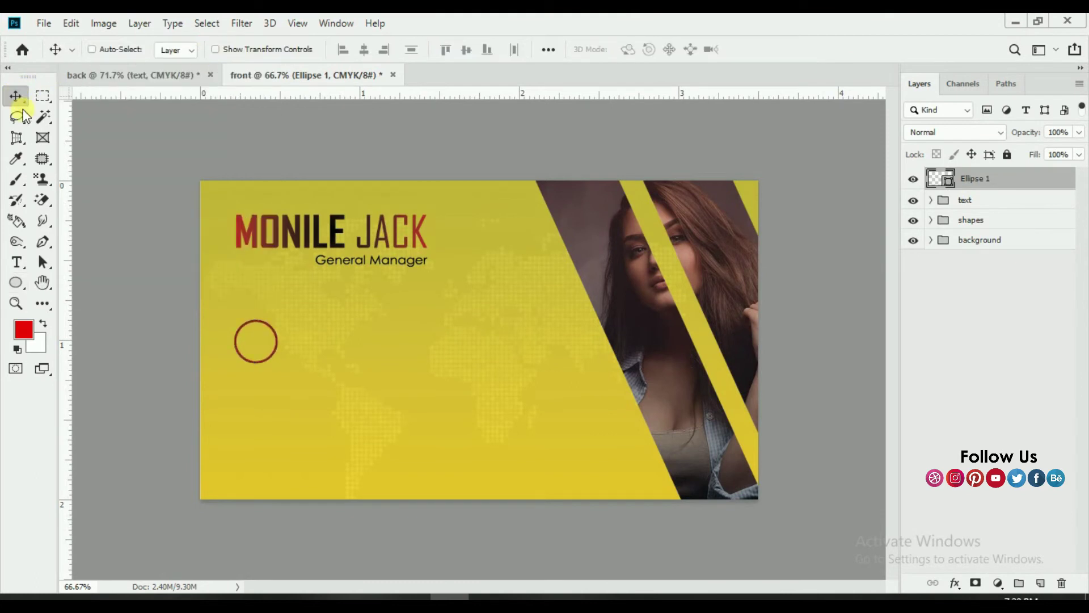
drag(276, 353, 274, 323)
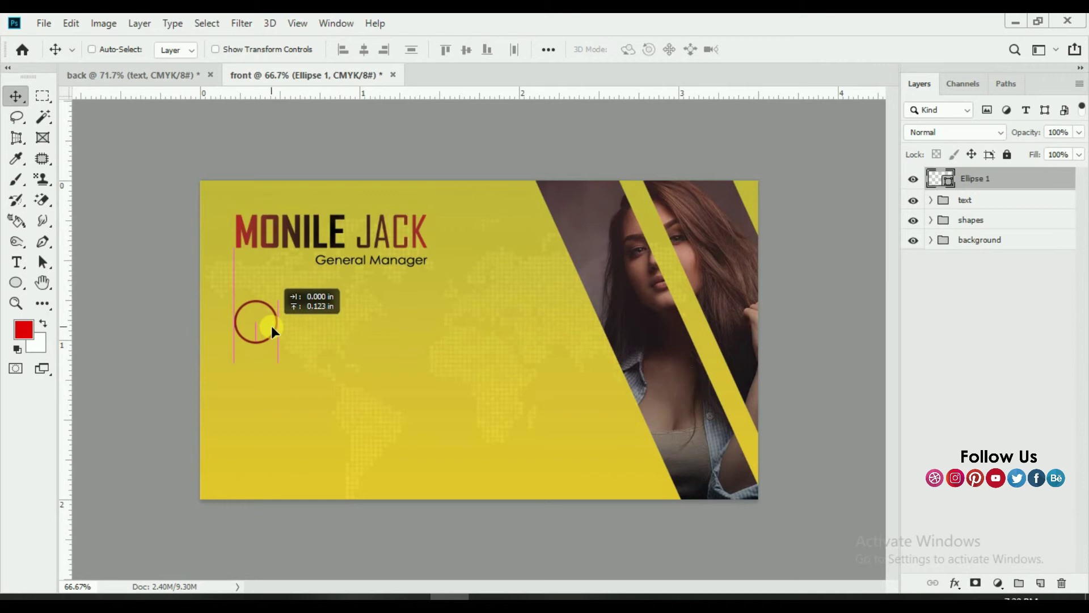
Duplicate the circle twice, stacking the copies evenly in a column below it
right_click(1027, 180)
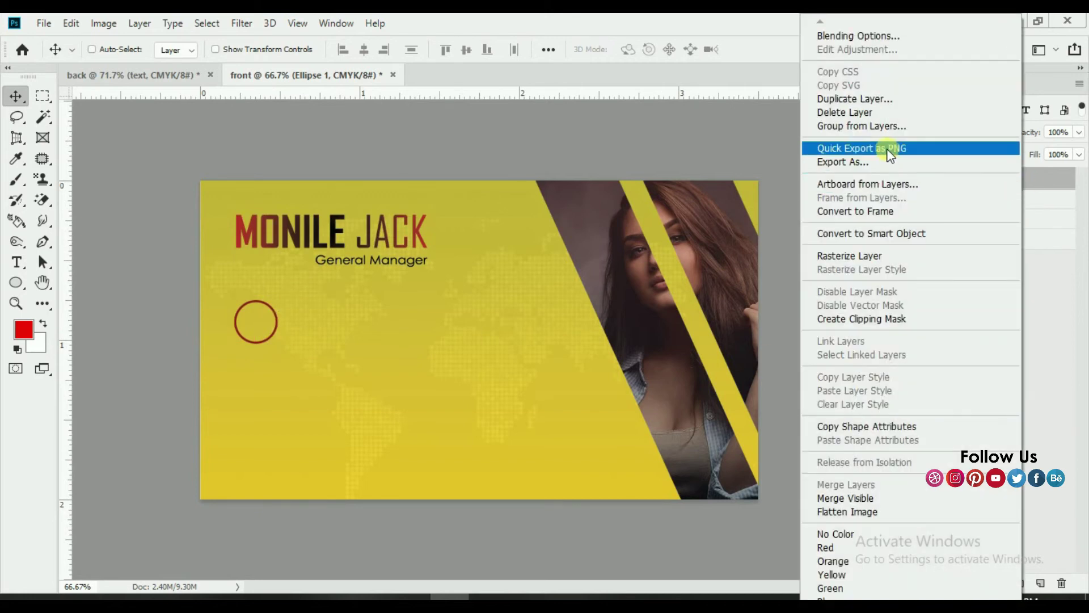
click(863, 101)
click(666, 165)
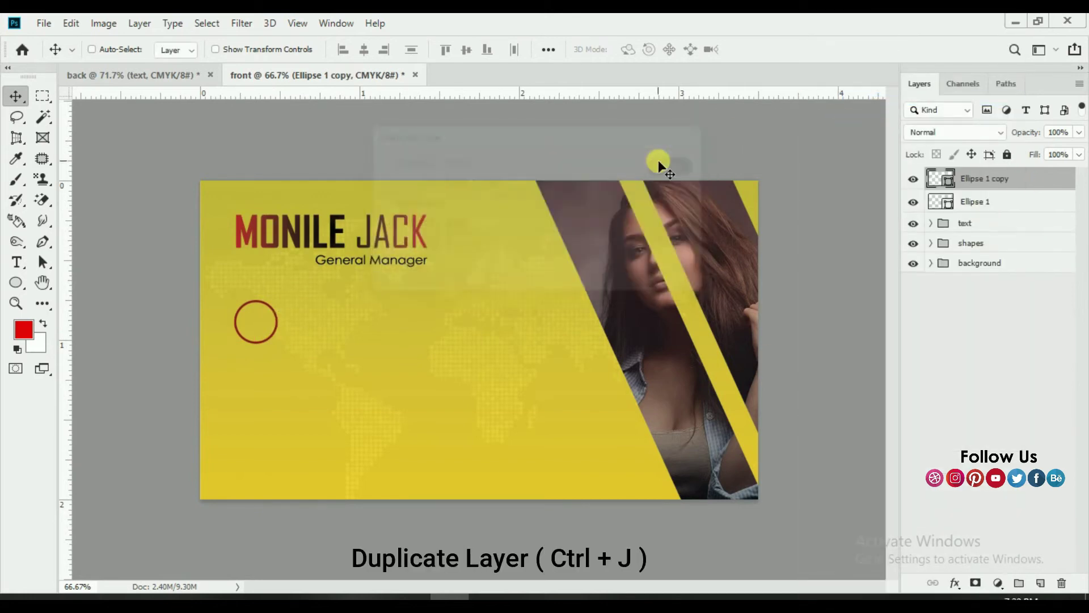
drag(348, 313, 348, 361)
right_click(997, 177)
click(851, 99)
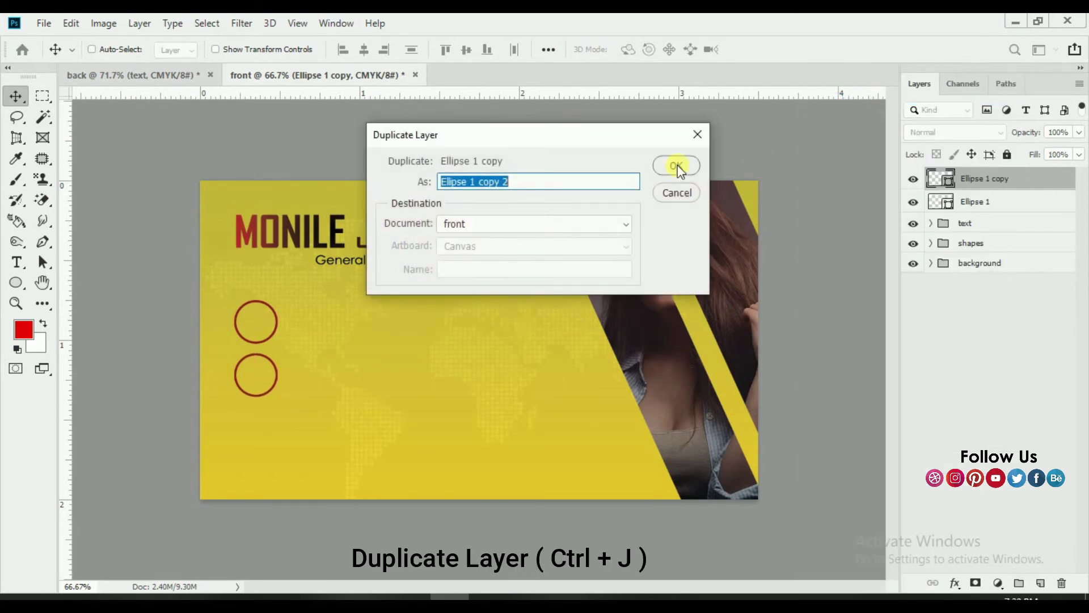
click(677, 165)
drag(287, 400, 288, 441)
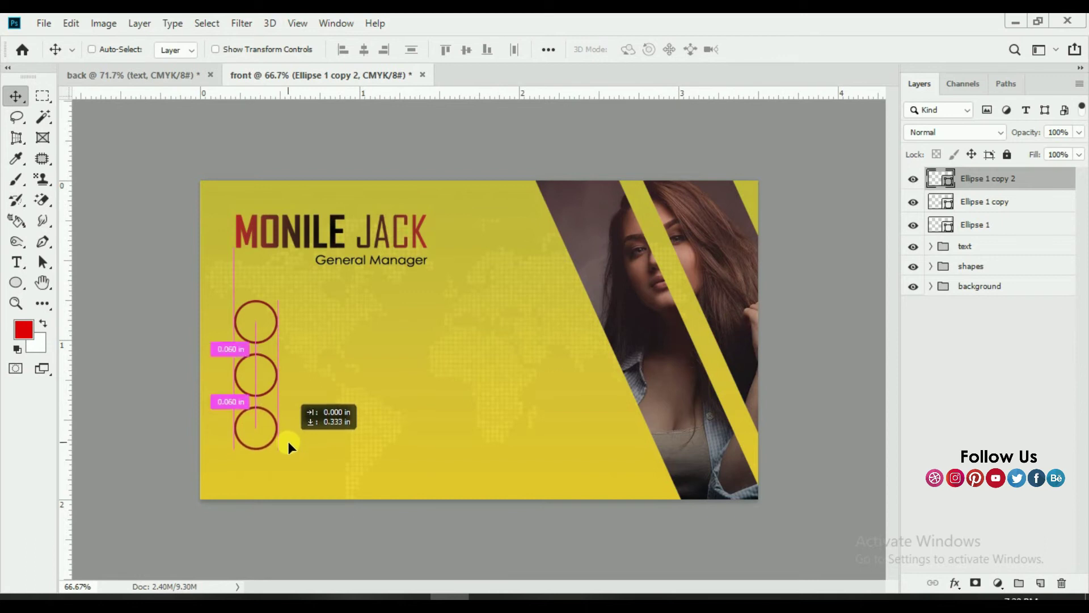
drag(288, 440, 288, 441)
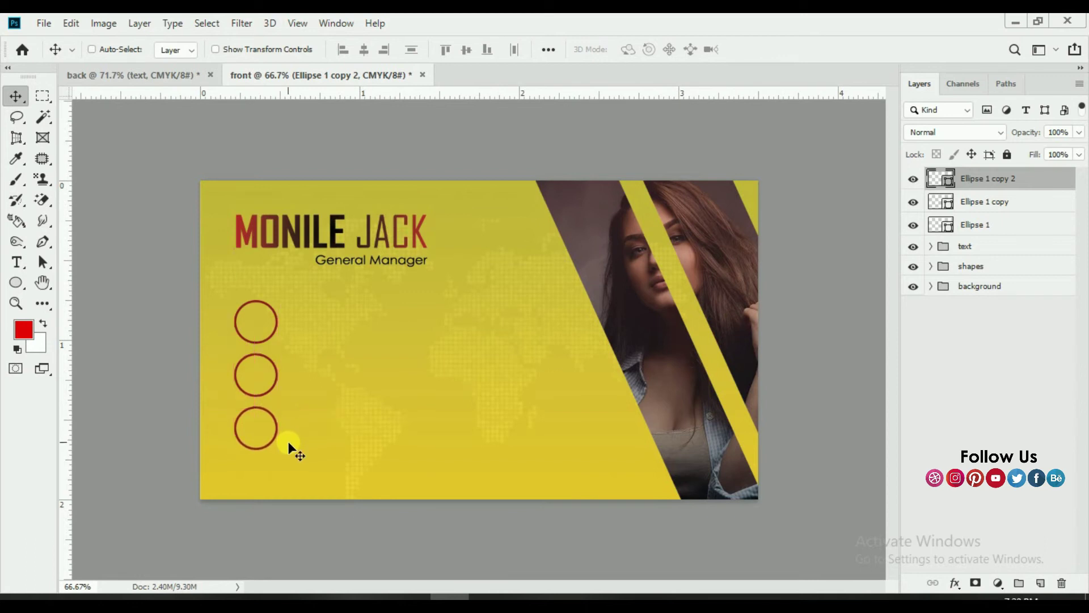
Name the three circle layers phone, email and address
double_click(975, 225)
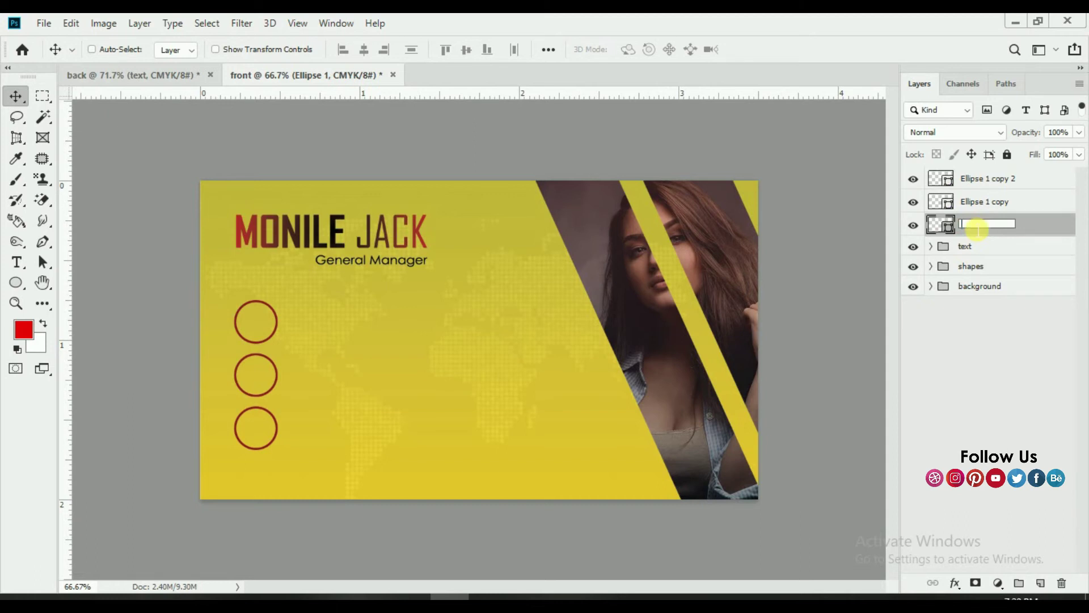
text(phone)
key(Return)
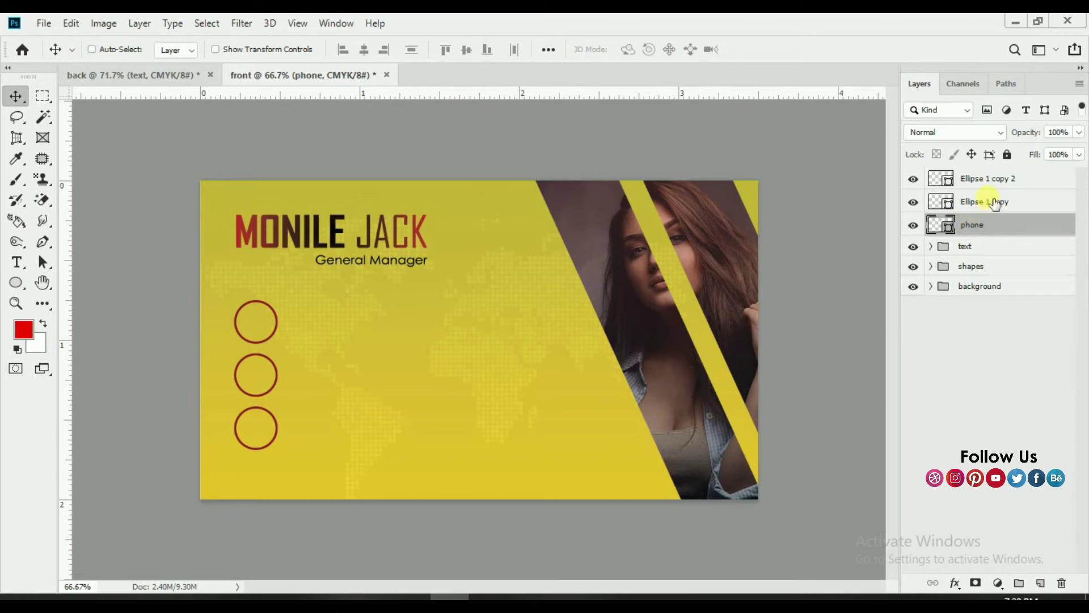
double_click(995, 203)
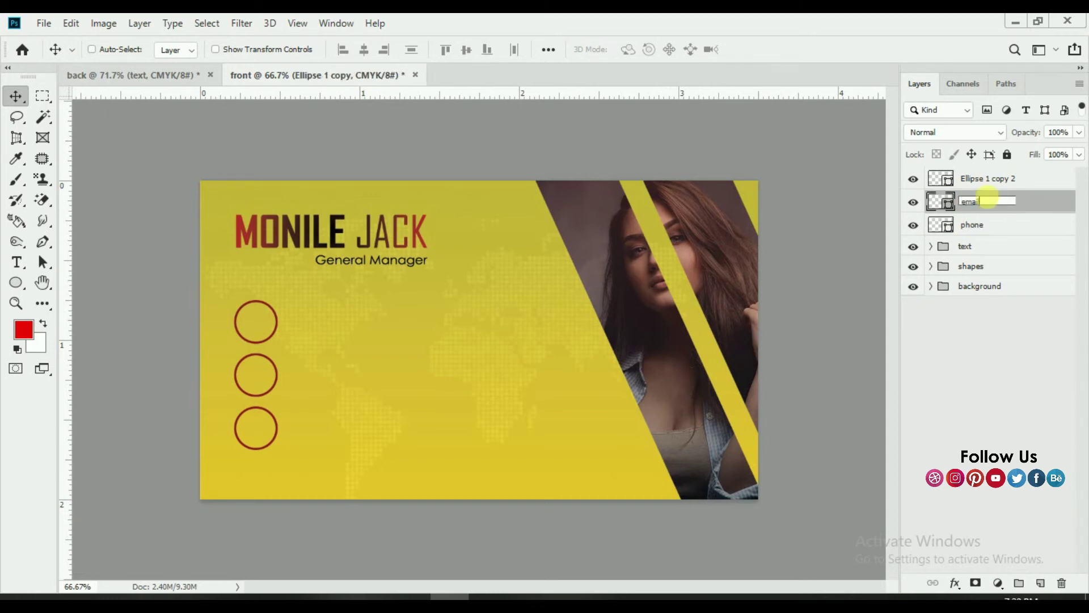
key(Return)
double_click(1000, 179)
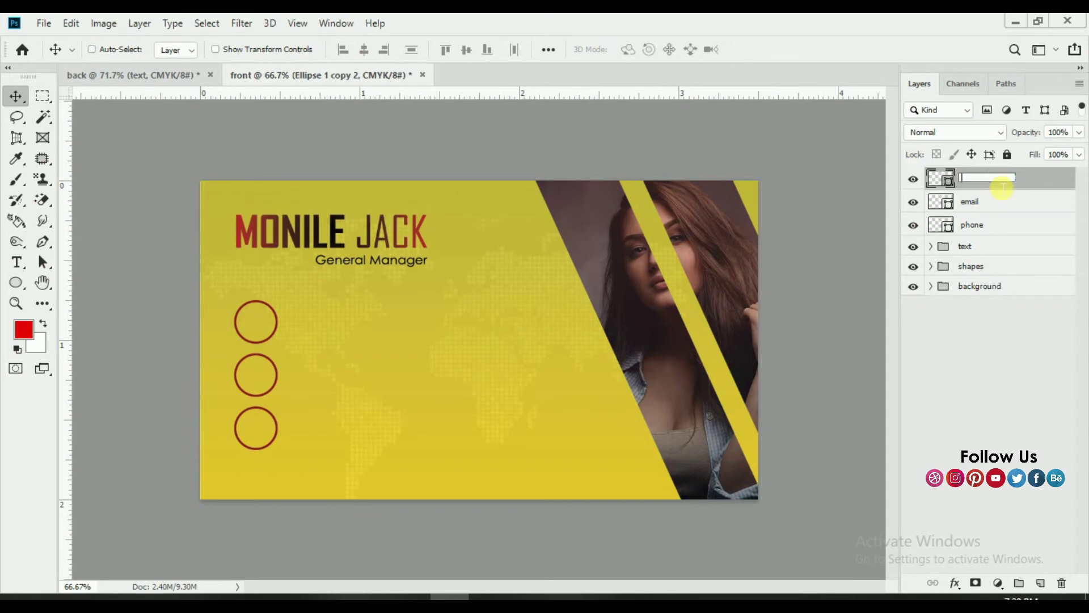
text(address)
key(Return)
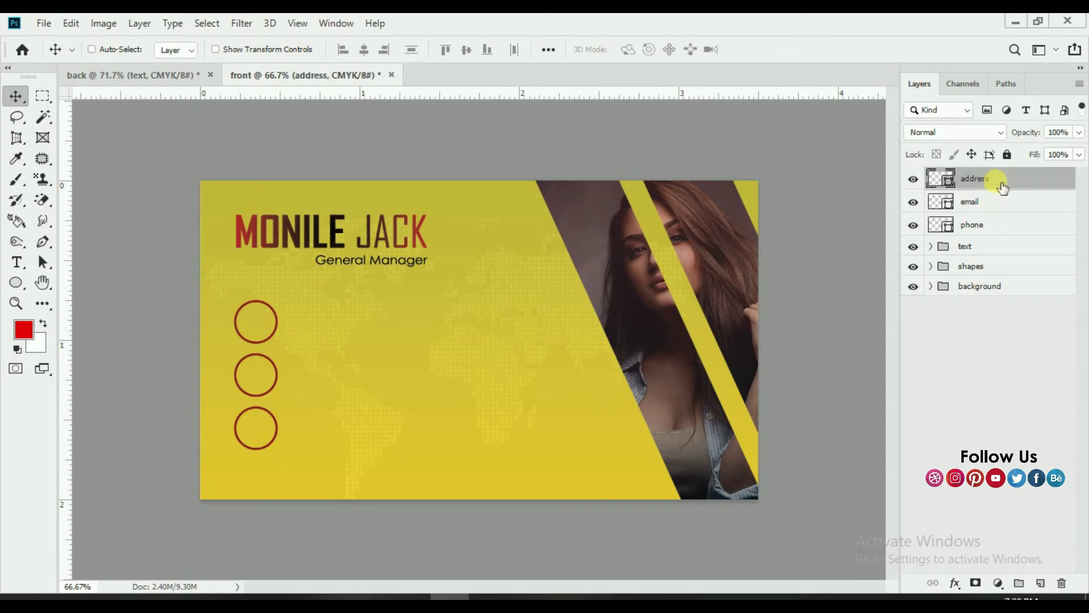
Put the phone layer into a new group named phone
click(914, 226)
click(971, 224)
click(914, 225)
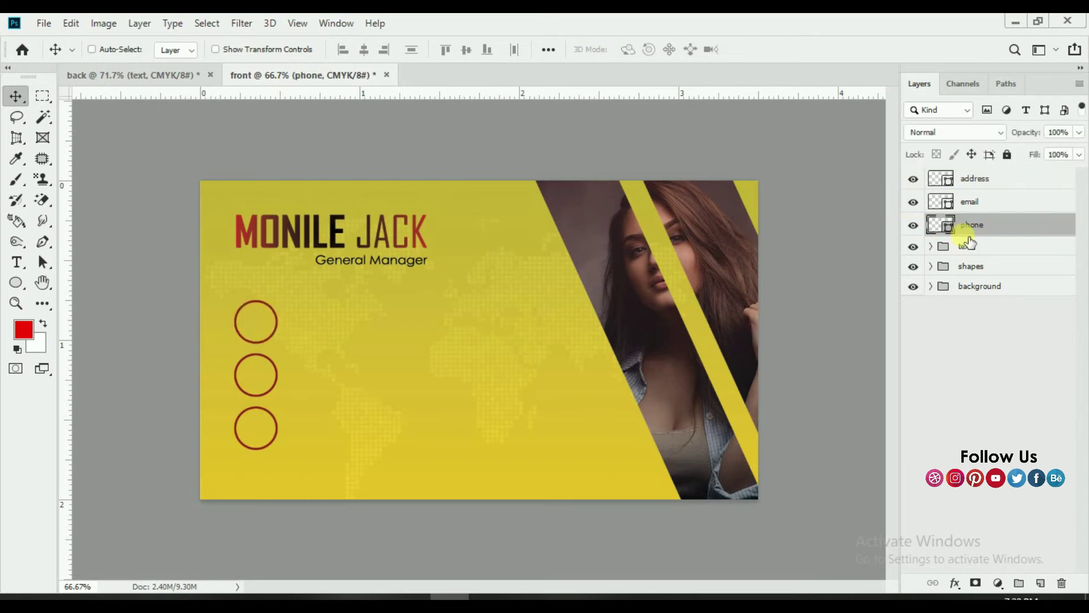
key(ctrl+g)
double_click(974, 224)
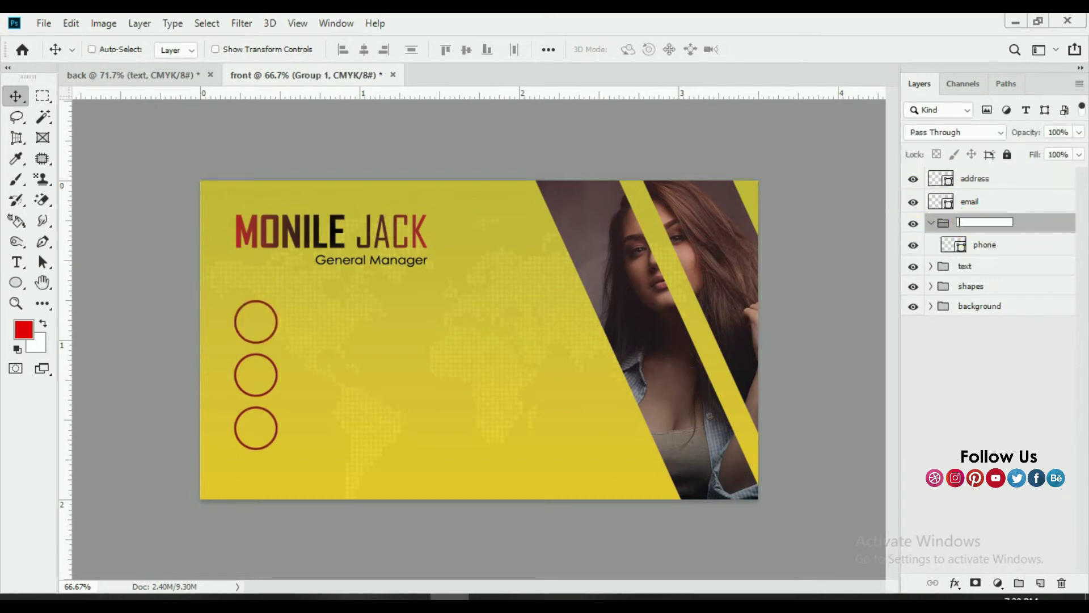
text(phone)
key(Return)
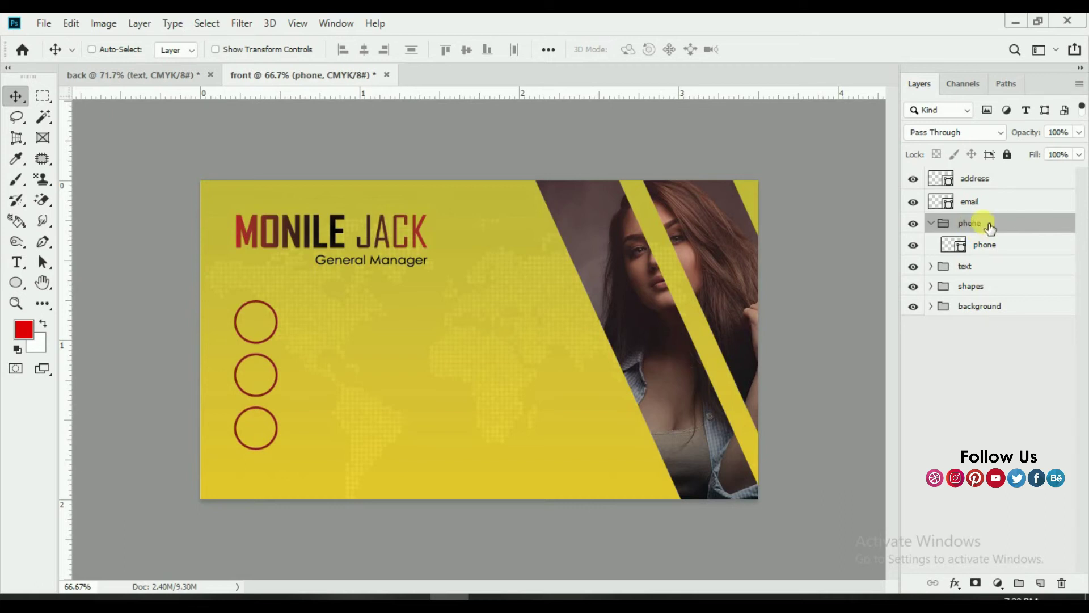
click(1004, 250)
Place Phone black.png from the Contact Icons Png folder as an embedded image
click(44, 23)
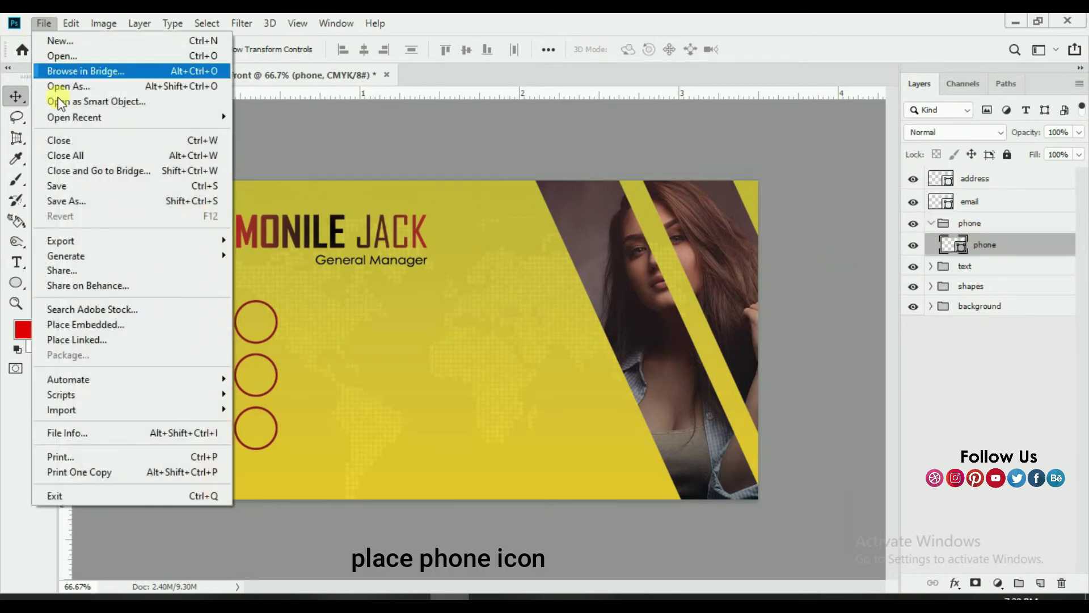
click(79, 324)
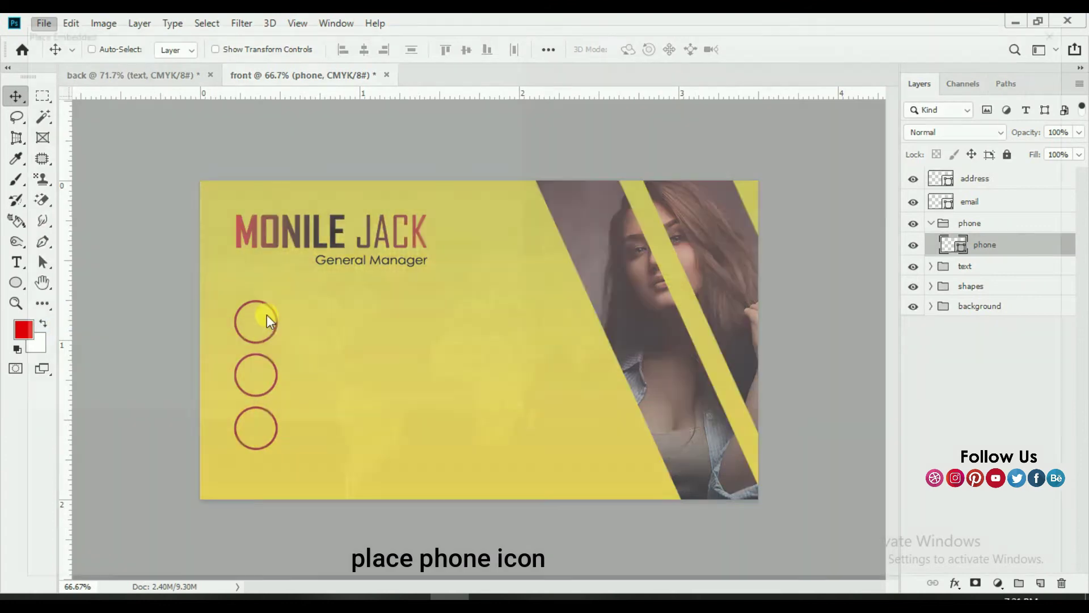
scroll(85, 447, down, 1)
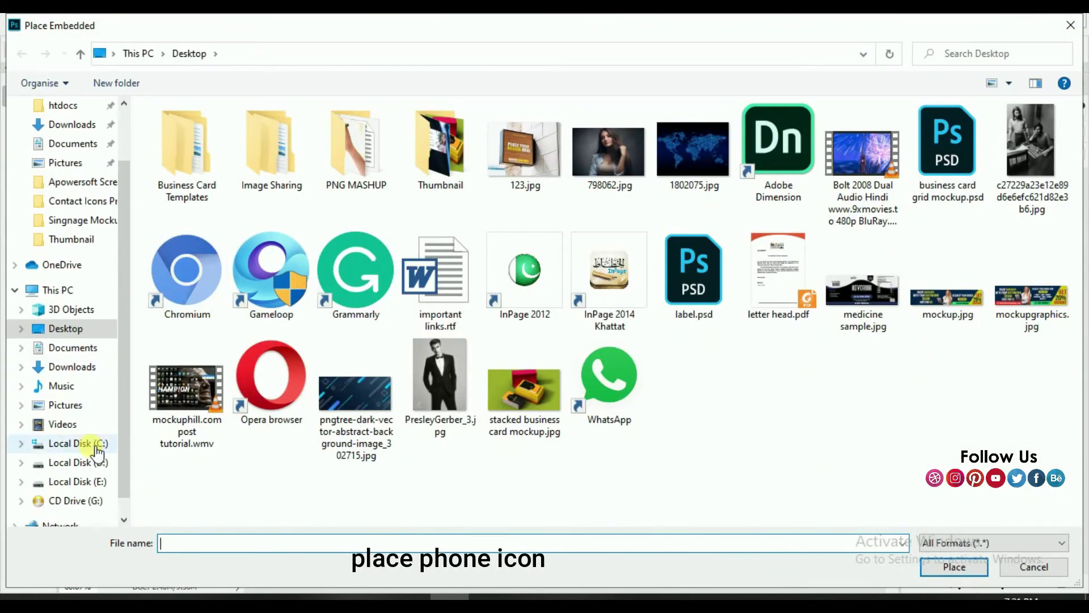
click(100, 467)
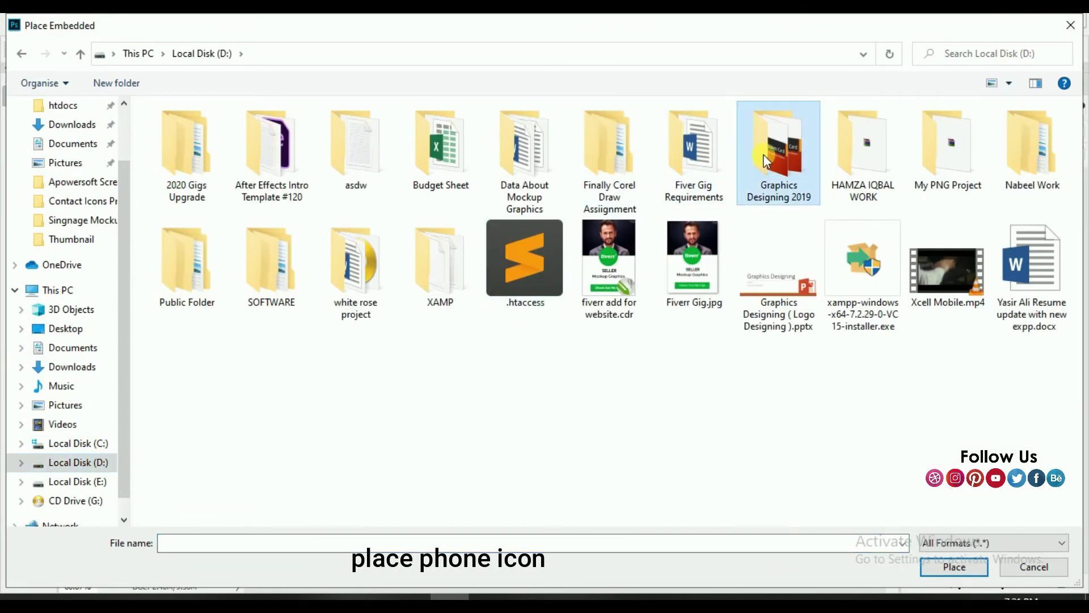
double_click(777, 148)
double_click(520, 164)
click(217, 142)
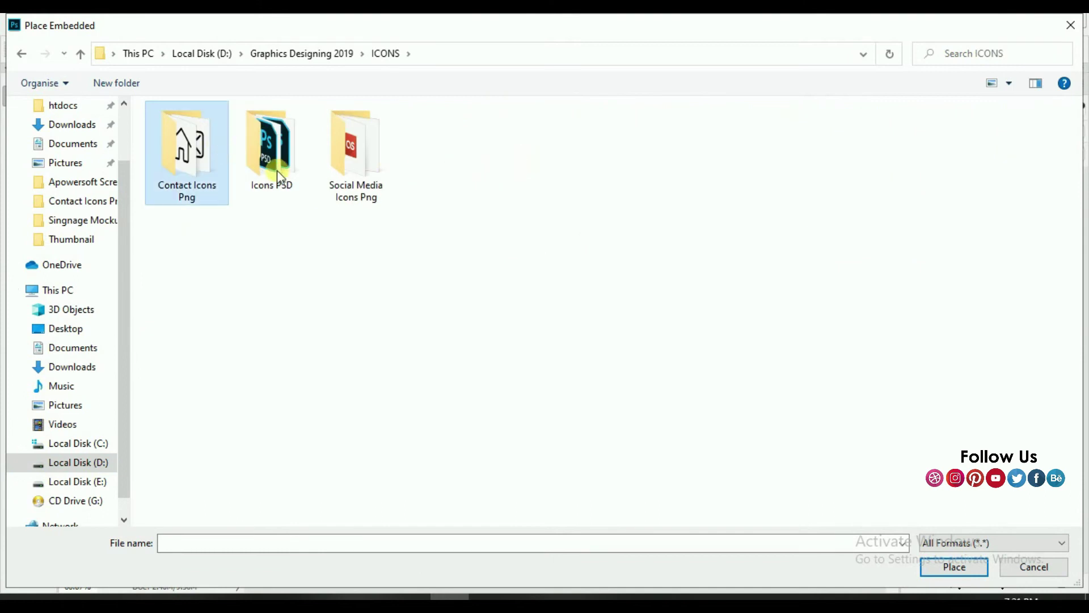
double_click(217, 142)
double_click(596, 145)
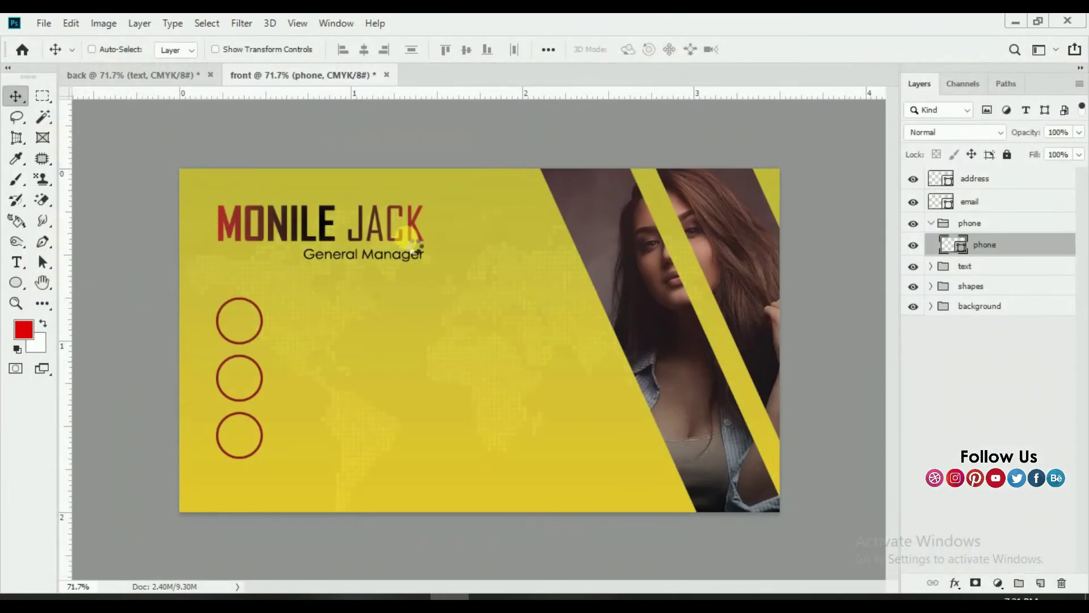
Shrink the phone icon to fit inside the top circle
mouse_move(648, 169)
mouse_down()
mouse_move(554, 306)
mouse_move(244, 325)
mouse_up()
alt+scroll(244, 326, up, 5)
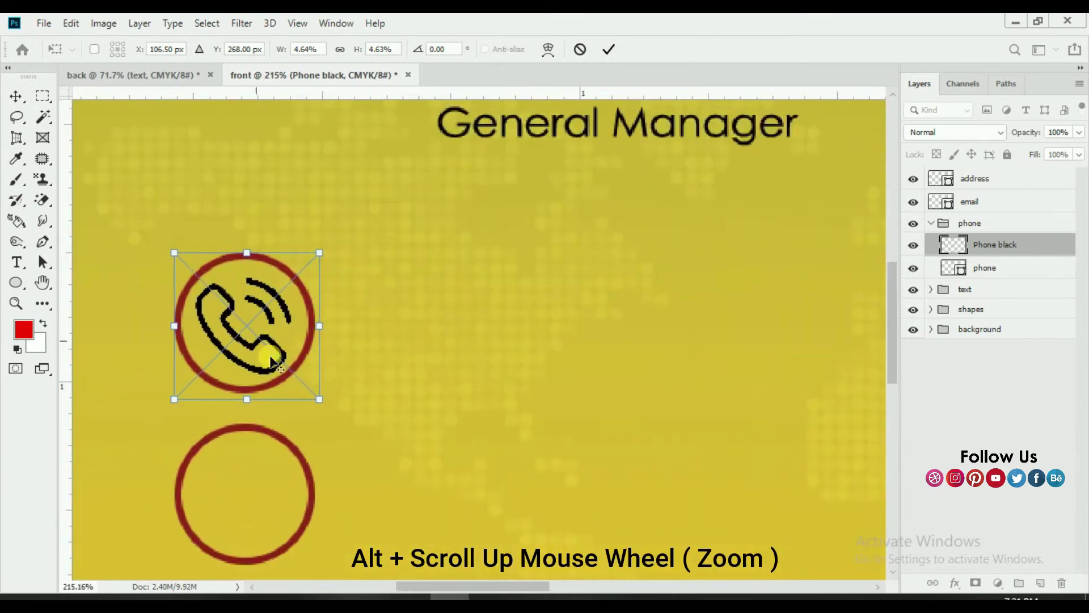
drag(322, 404, 282, 353)
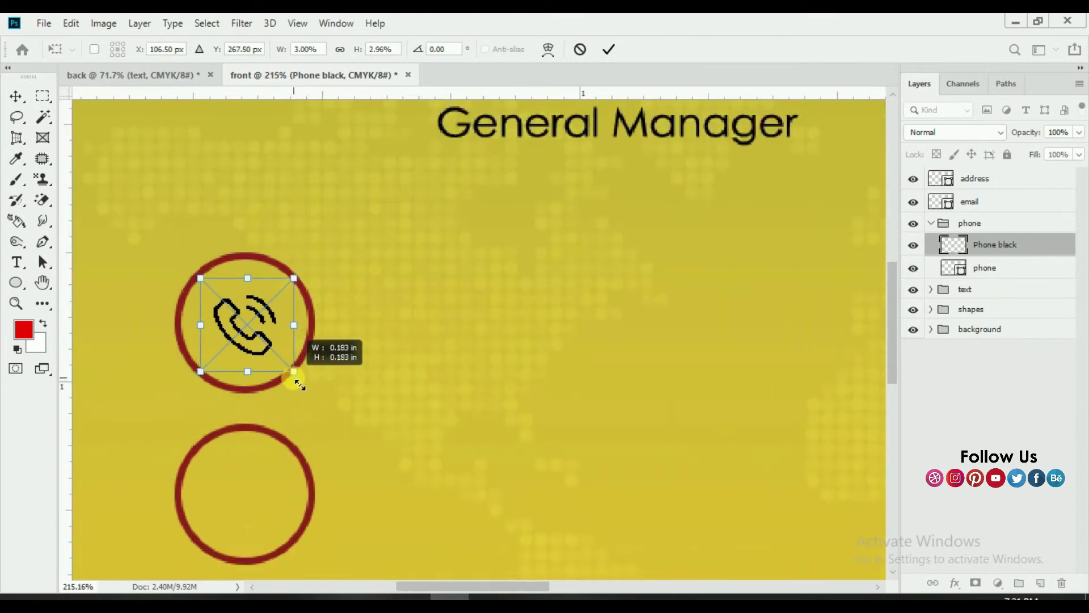
click(609, 51)
Centre the phone icon horizontally and vertically on its circle
click(997, 267)
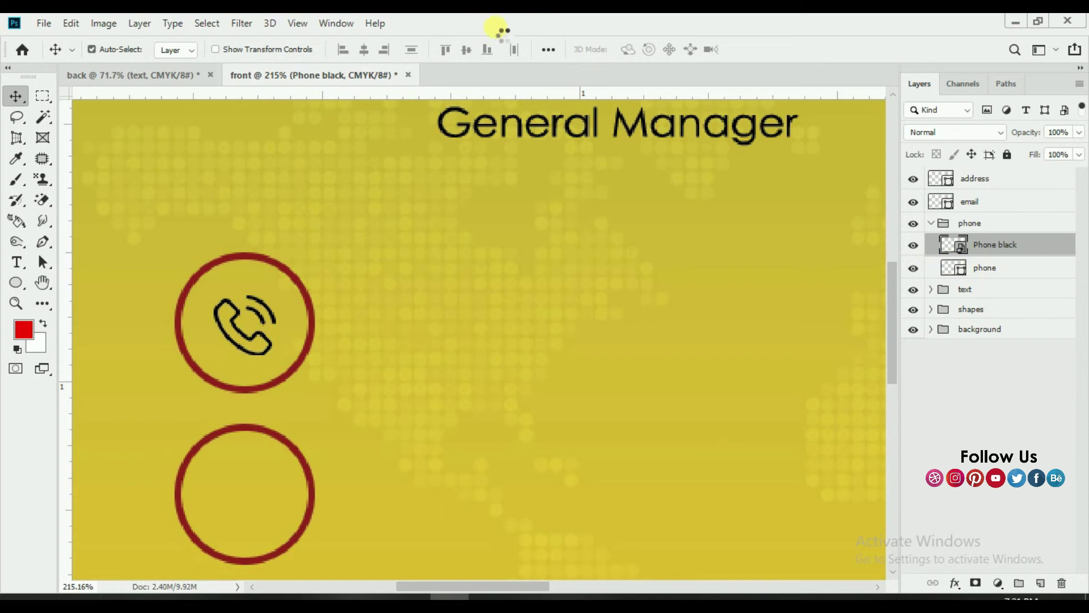
ctrl+click(1006, 248)
click(363, 50)
click(467, 50)
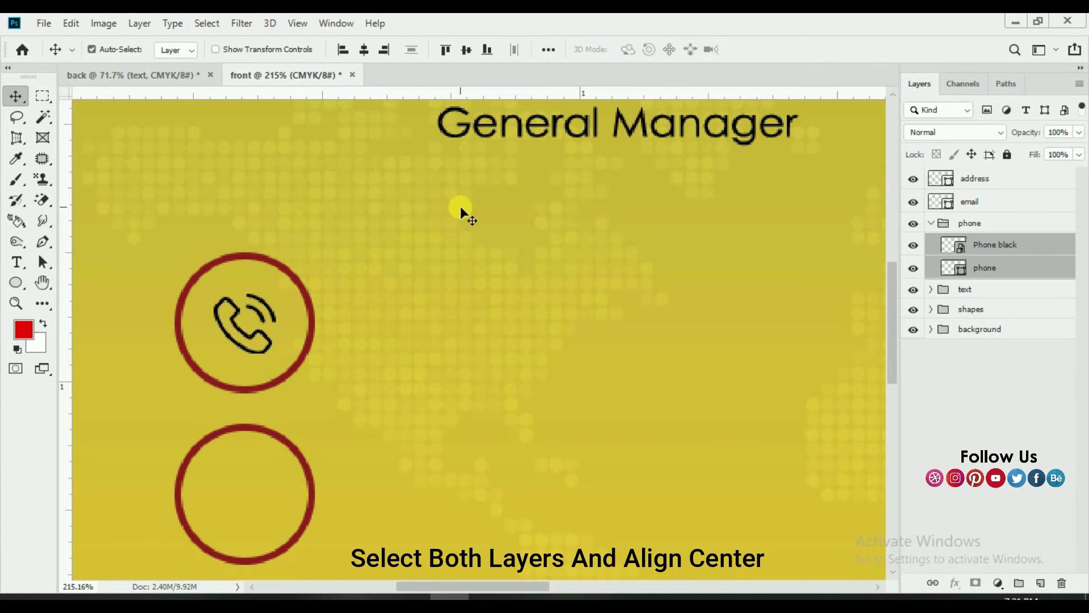
key(ctrl+0)
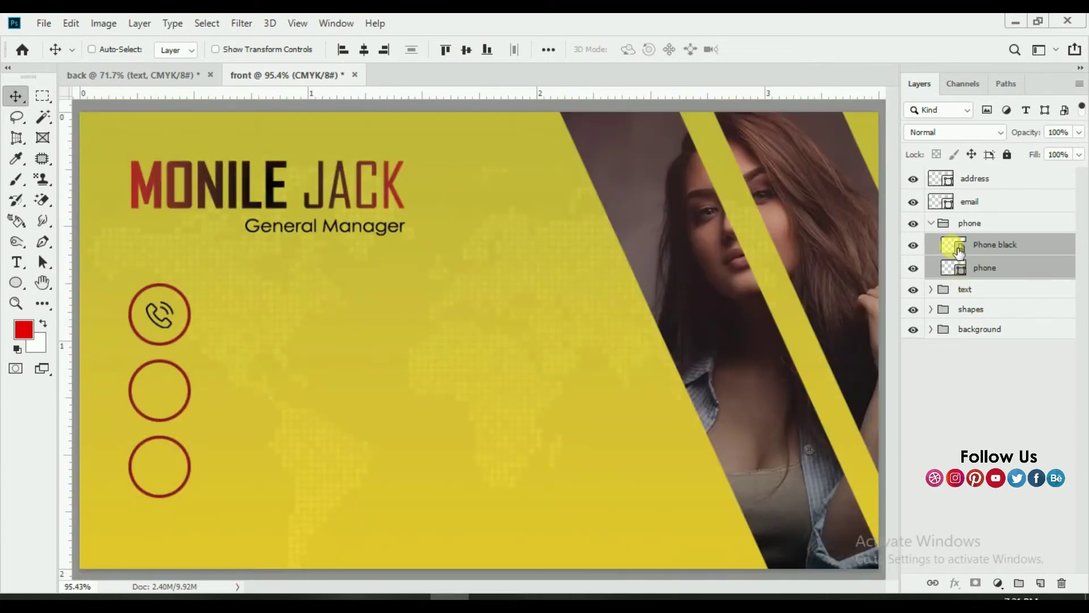
click(931, 223)
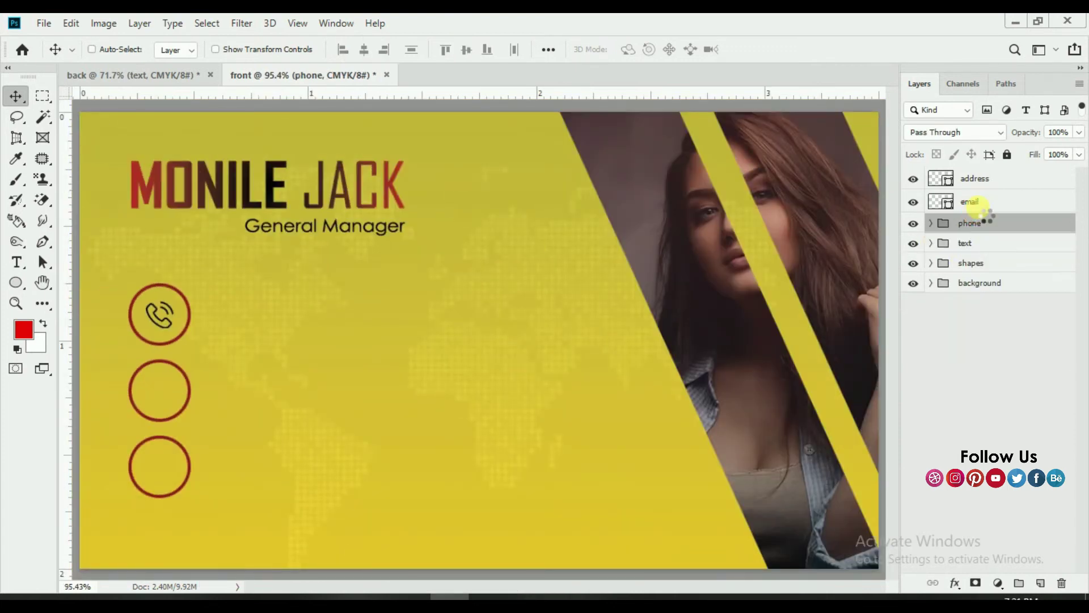
Wrap the email layer in a new group named email
click(975, 205)
key(ctrl+g)
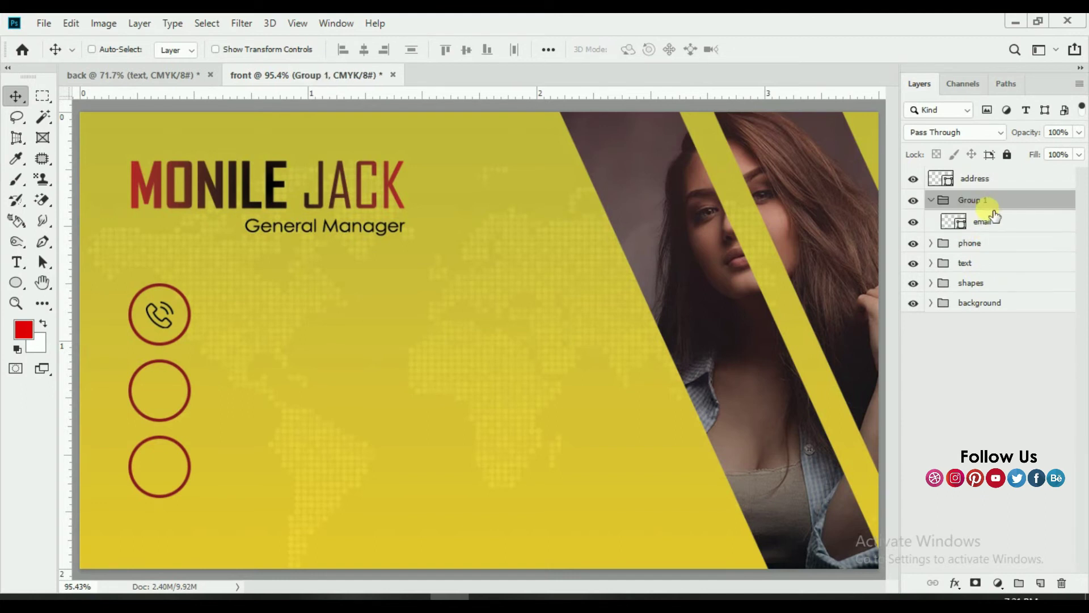
double_click(971, 200)
text(email)
click(992, 224)
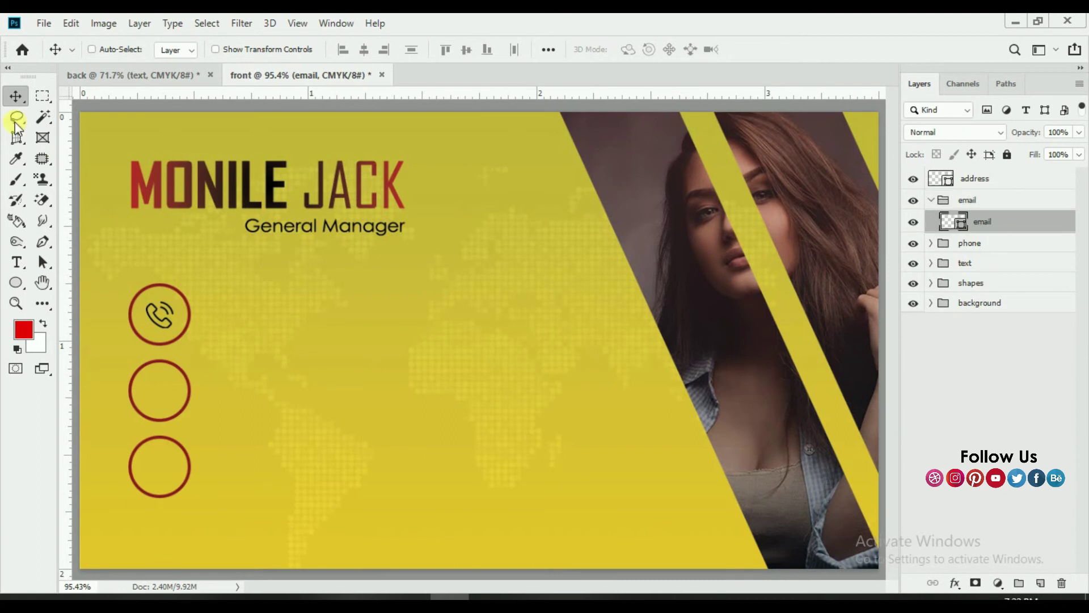
Place envelope black.png and shrink it to fit the second circle
click(48, 24)
click(79, 323)
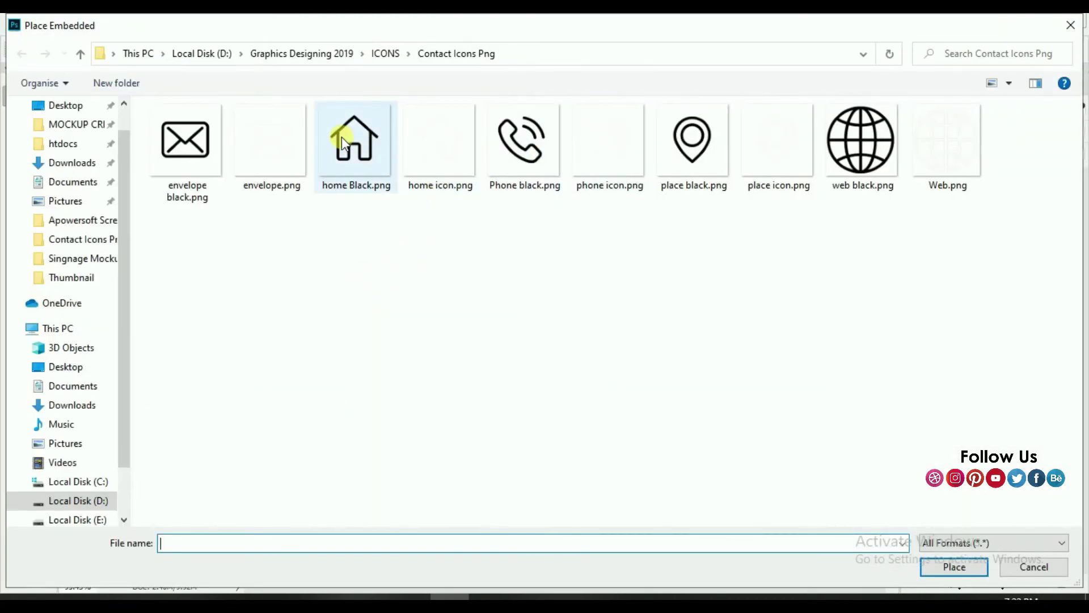
double_click(185, 141)
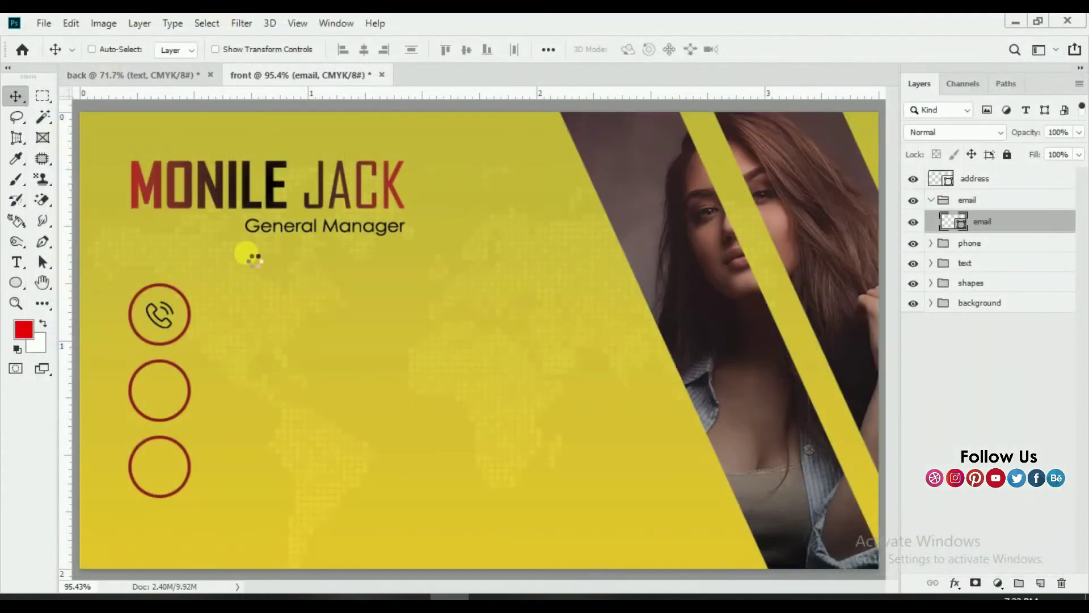
mouse_move(702, 112)
mouse_down()
mouse_move(511, 312)
mouse_move(230, 390)
mouse_move(165, 396)
mouse_up()
scroll(166, 396, up, 5)
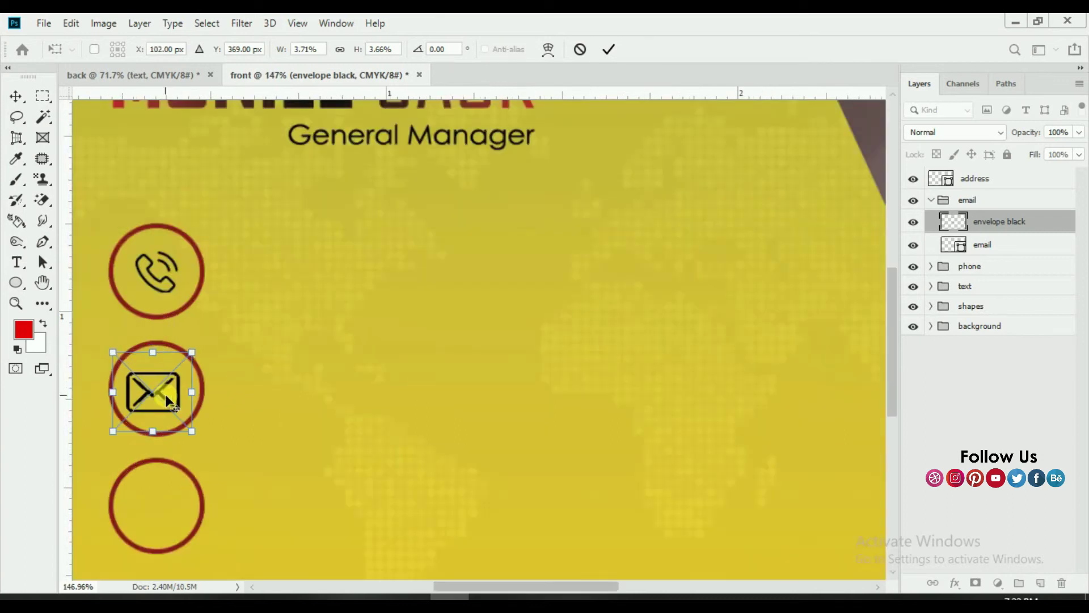
drag(205, 448, 194, 436)
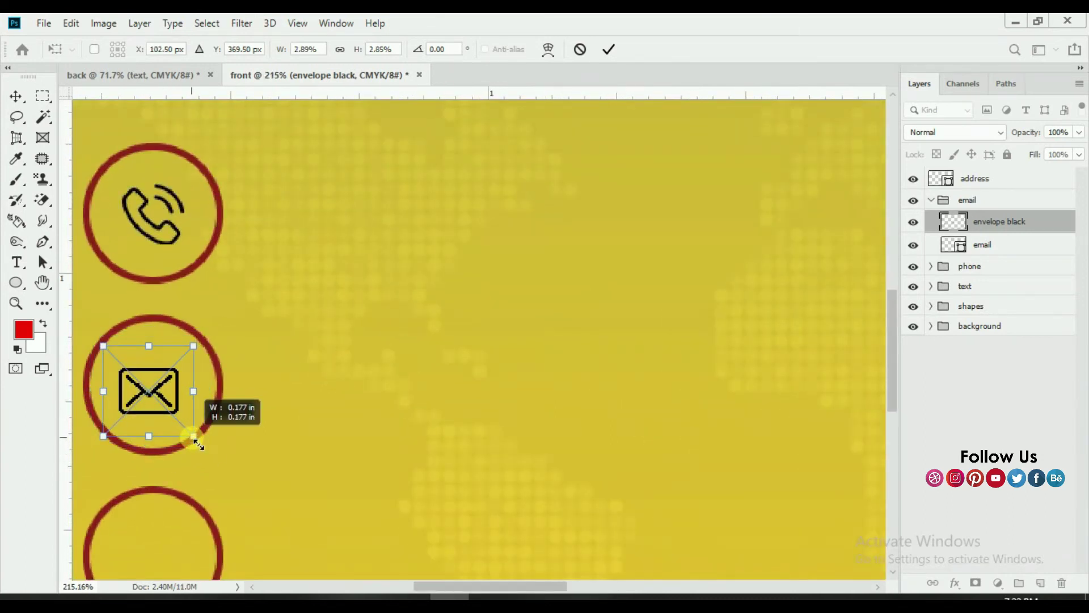
Centre the envelope icon horizontally and vertically in its circle
drag(156, 397, 159, 393)
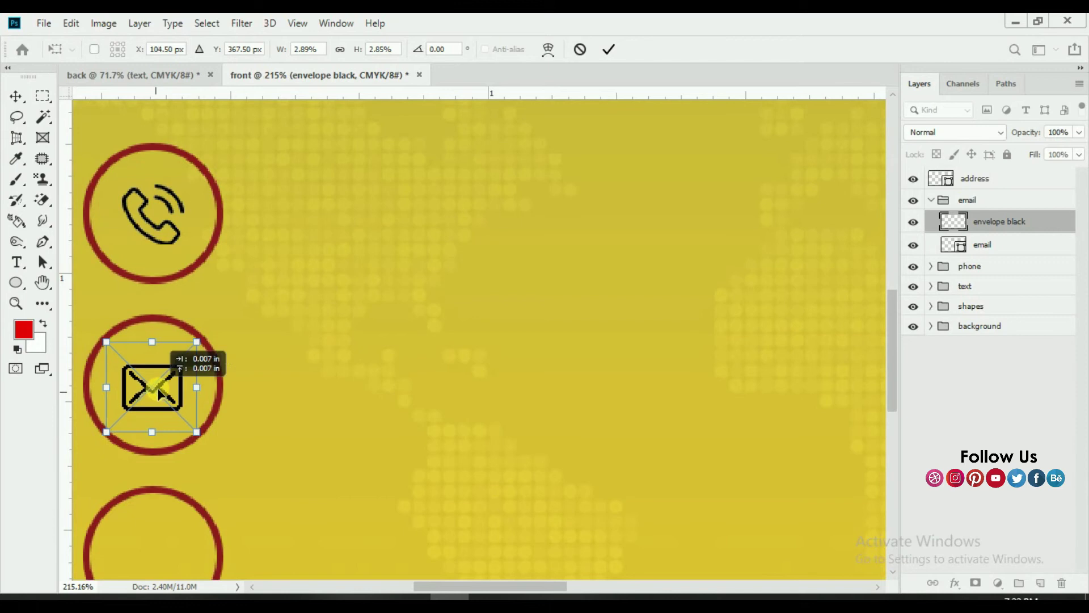
click(609, 51)
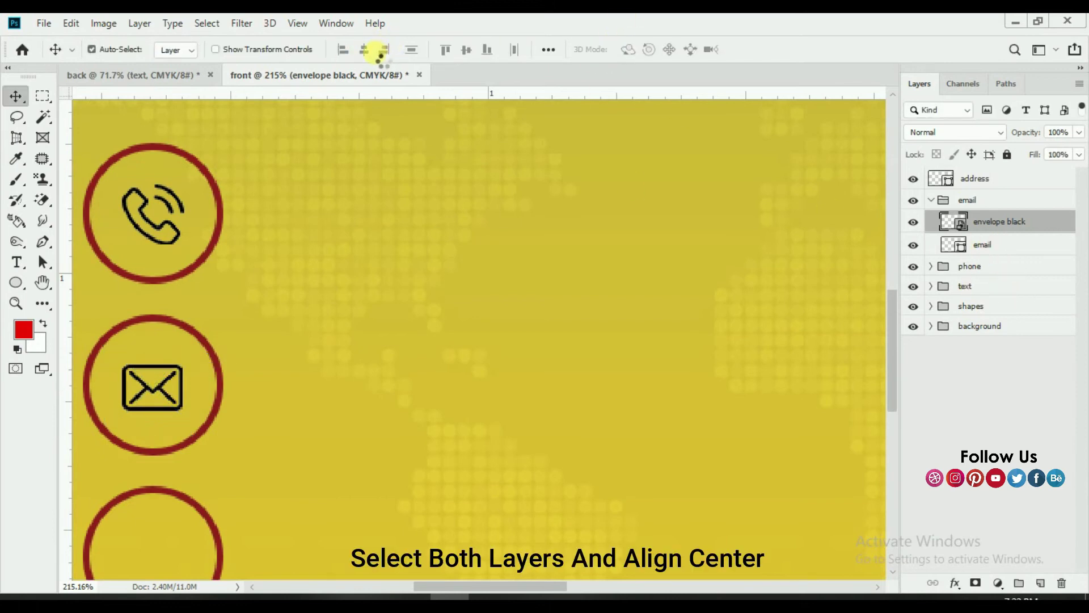
click(365, 50)
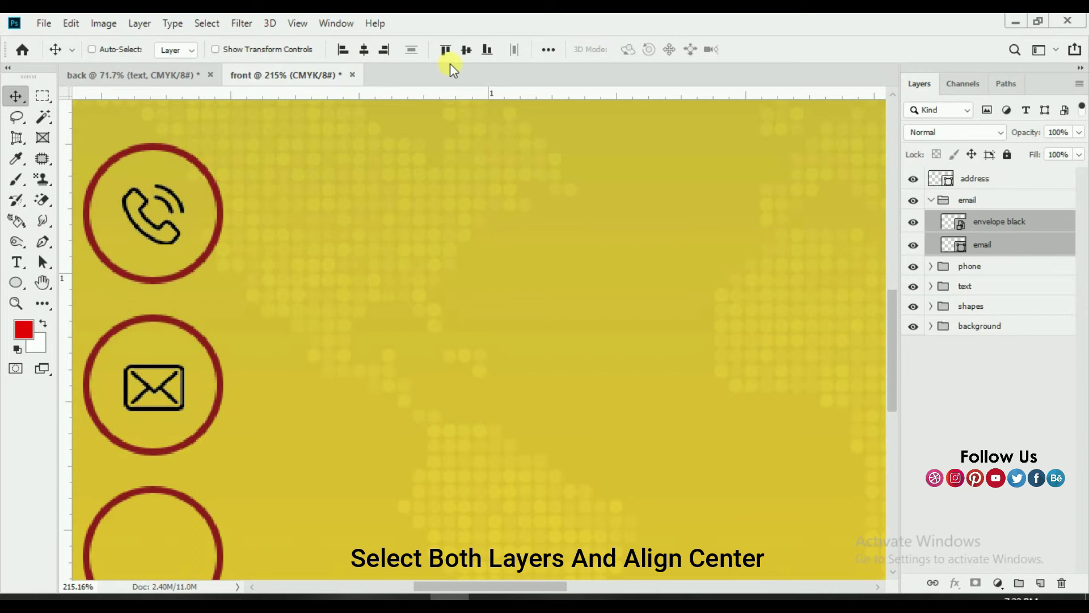
click(487, 50)
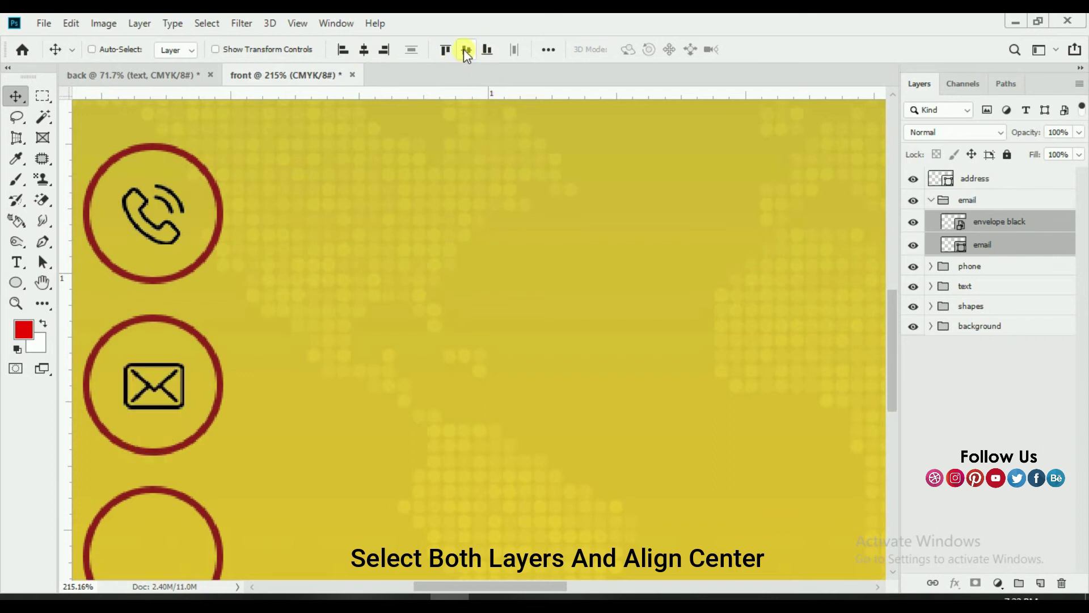
key(ctrl+0)
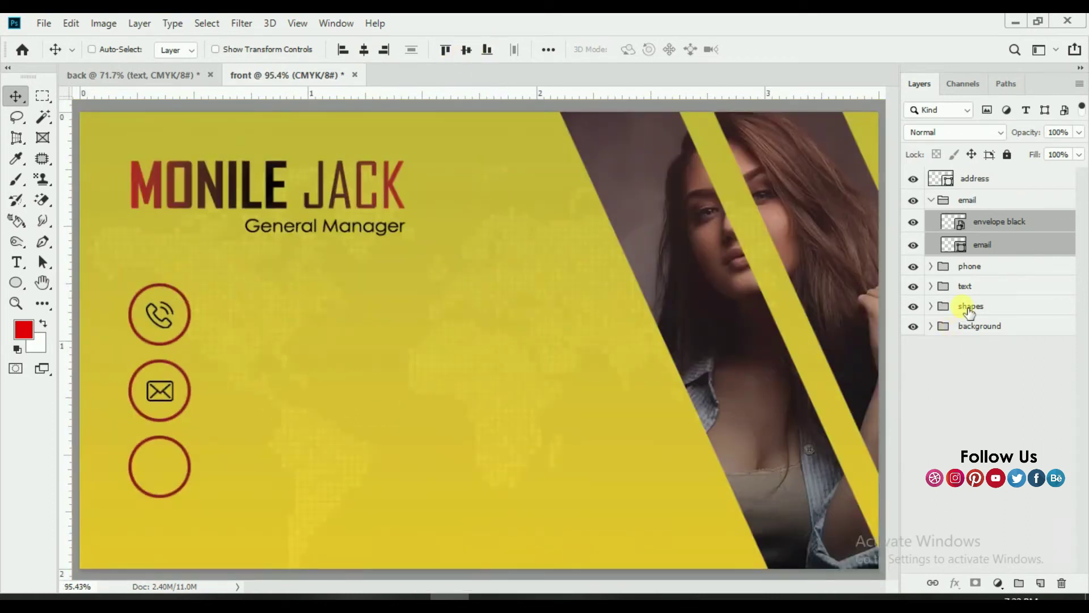
Collapse the email group and wrap the address layer in a group named address
click(953, 208)
click(984, 185)
click(942, 205)
click(973, 179)
key(ctrl+g)
double_click(973, 176)
text(s)
key(Return)
Place place black.png and shrink it into the third circle
click(990, 201)
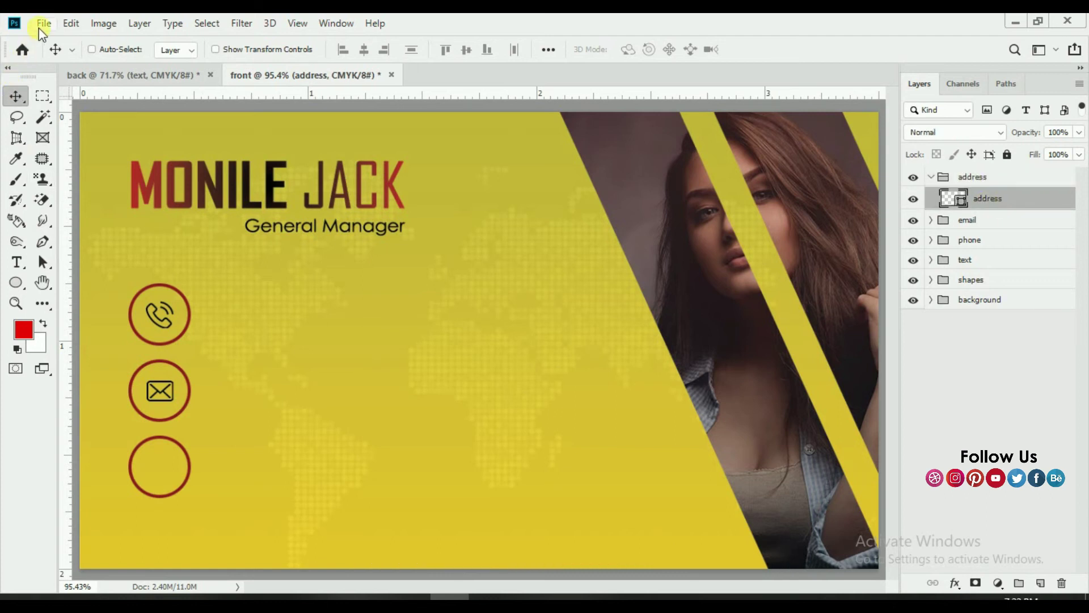
click(44, 24)
click(85, 319)
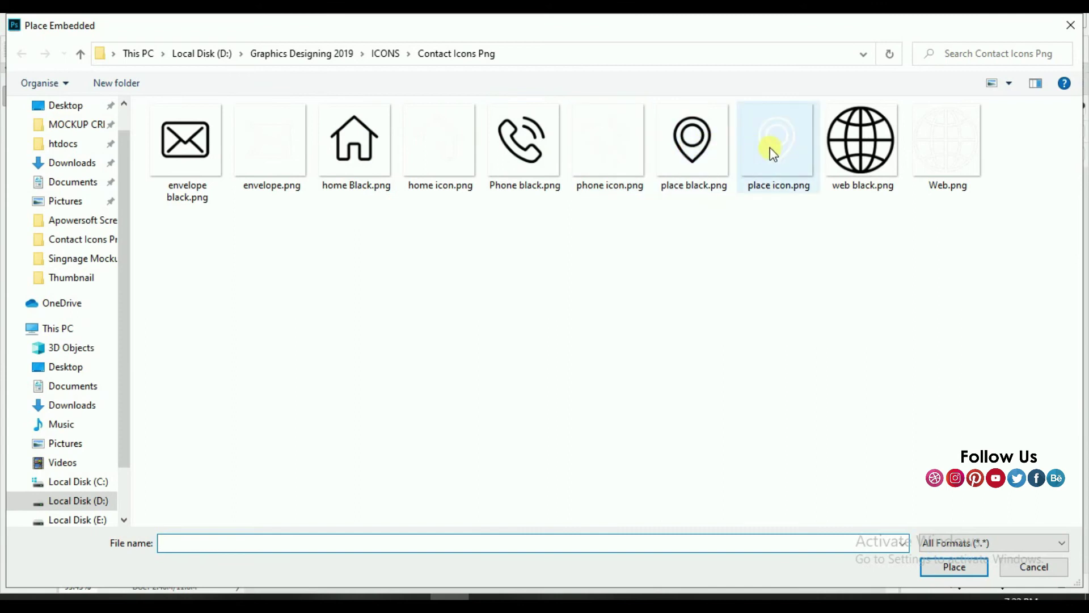
double_click(720, 148)
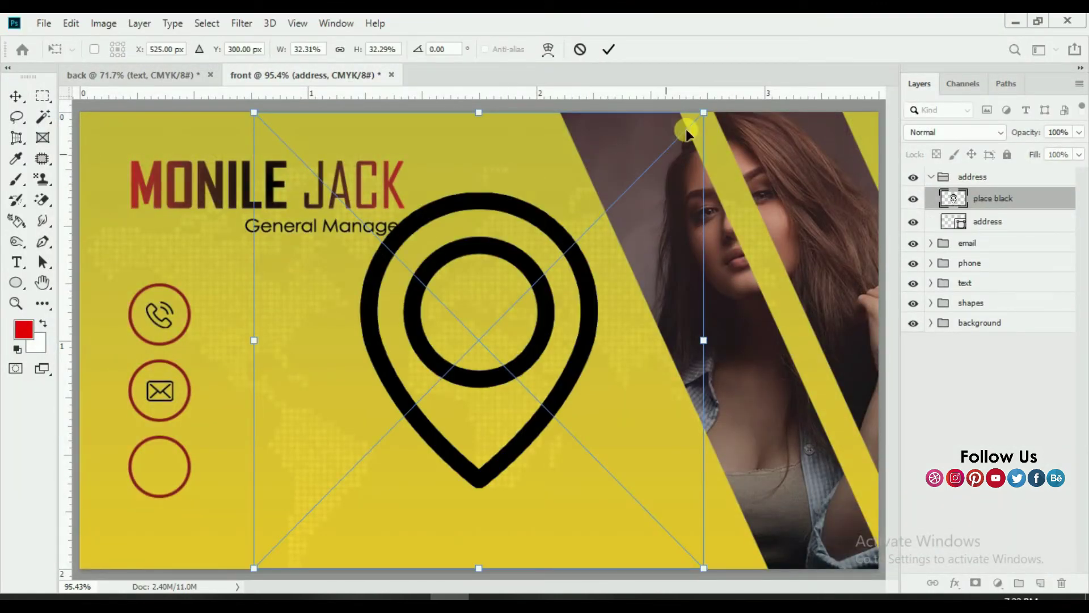
mouse_move(703, 112)
mouse_down()
mouse_move(539, 331)
mouse_move(162, 478)
mouse_up()
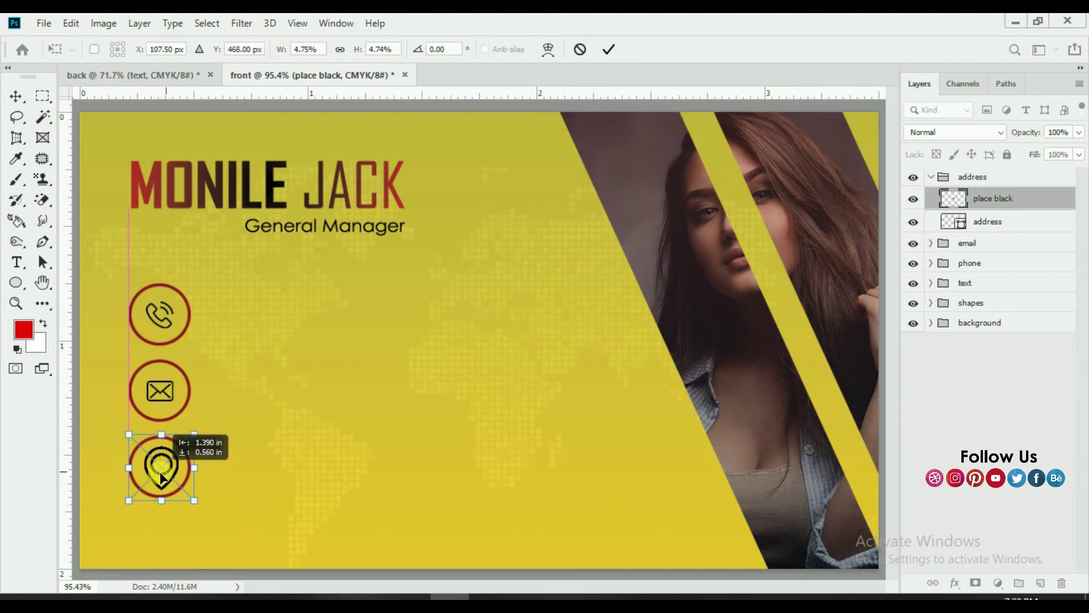
scroll(161, 478, up, 3)
scroll(155, 482, up, 3)
drag(294, 349, 273, 389)
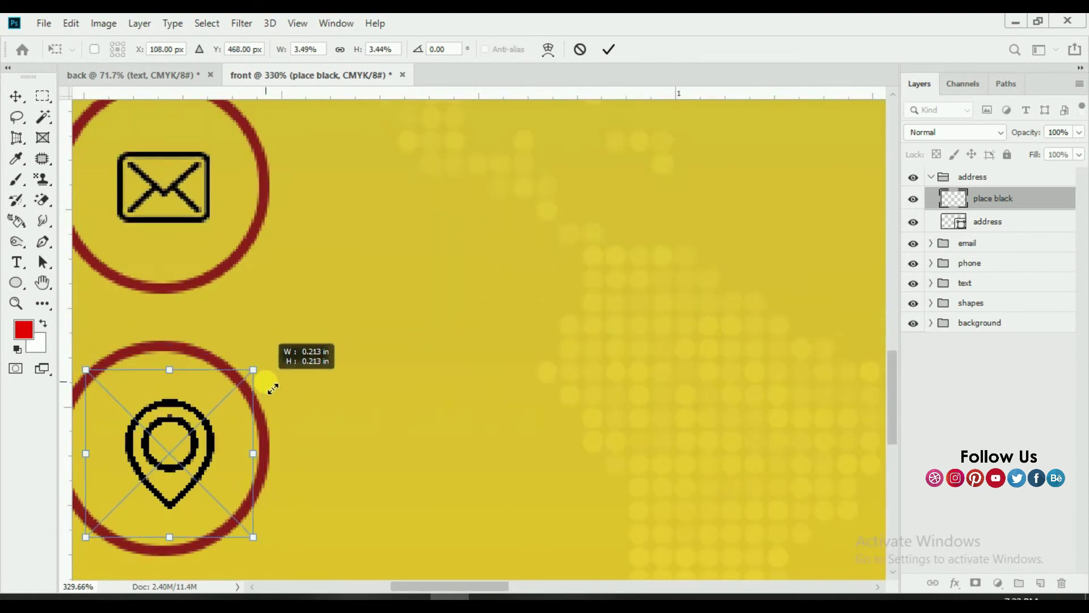
drag(204, 438, 202, 435)
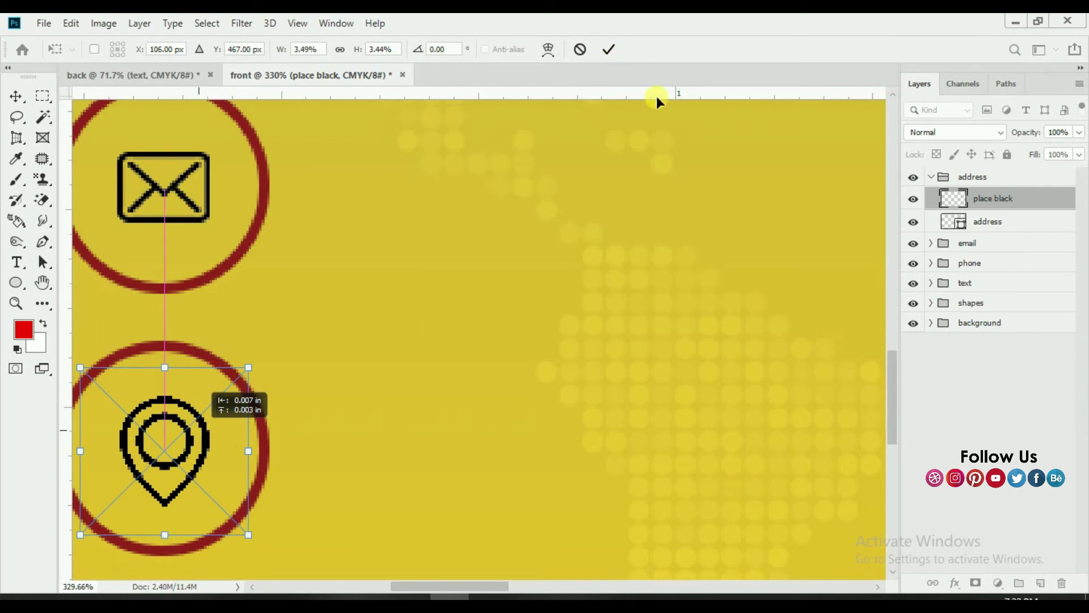
key(Return)
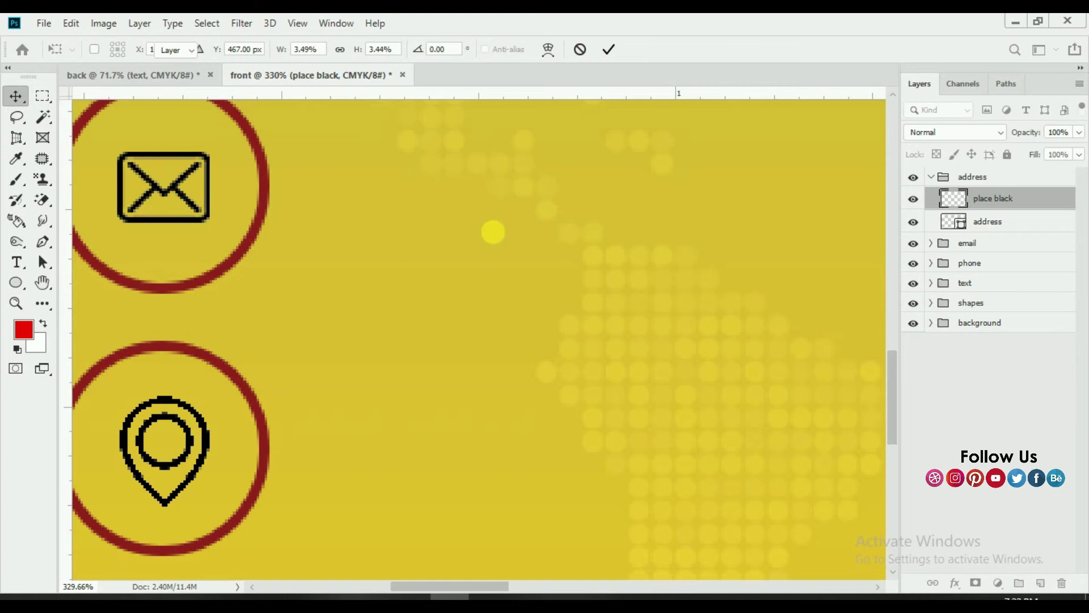
Centre the pin icon vertically and horizontally on its circle, then collapse the address group
key(Return)
alt+scroll(491, 230, down, 2)
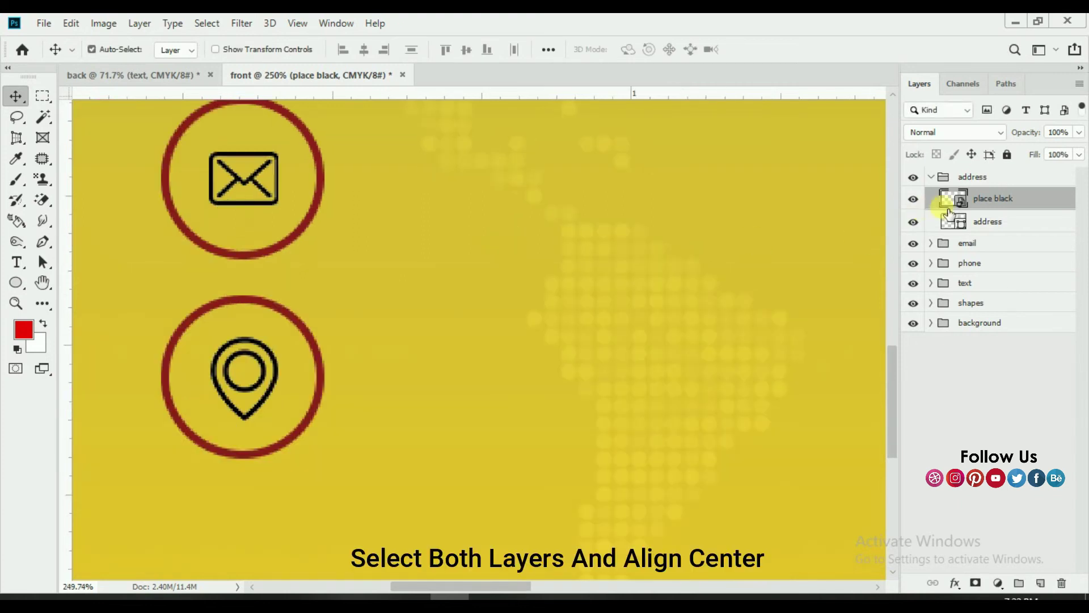
shift+click(949, 220)
click(466, 49)
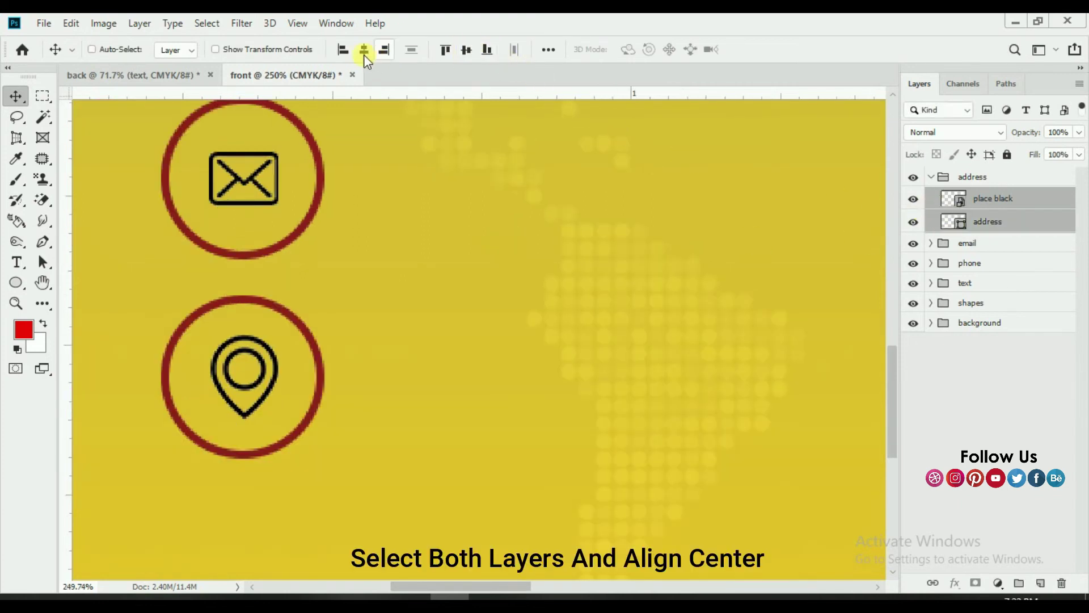
click(363, 50)
key(ctrl+0)
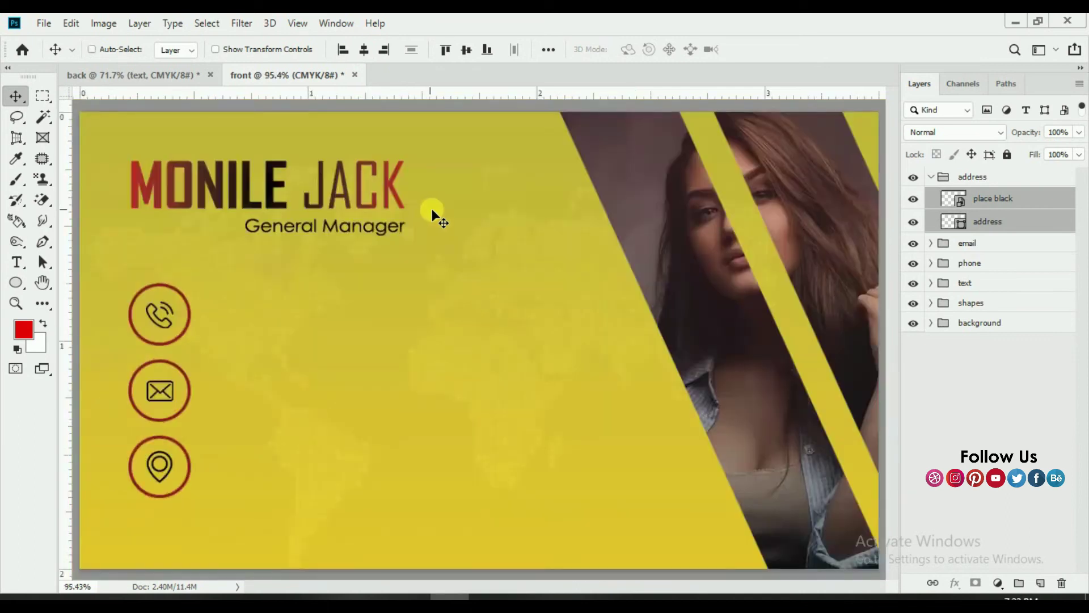
click(931, 177)
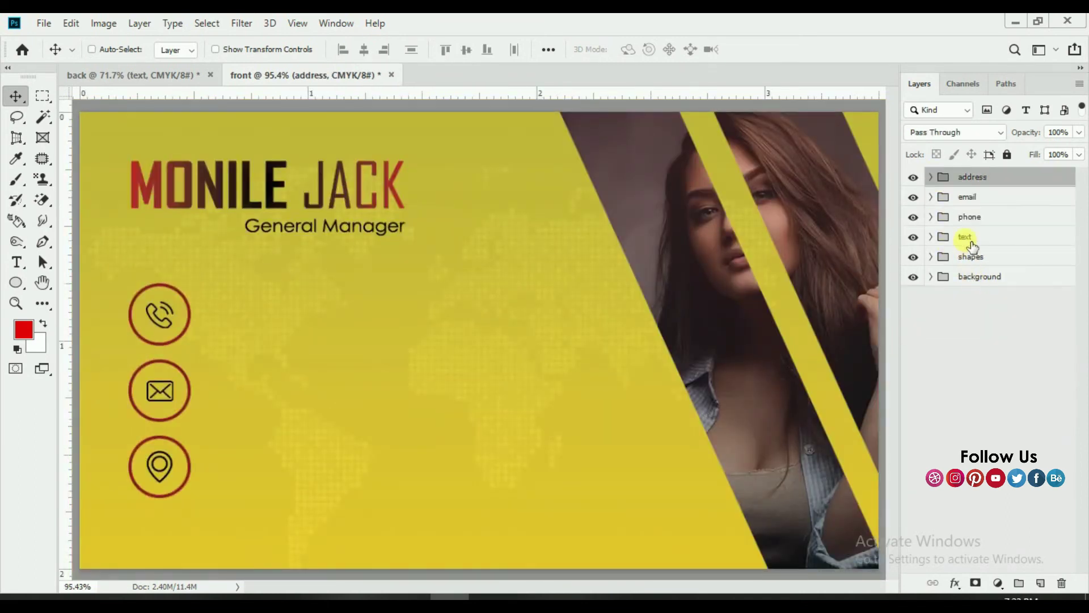
Inside the phone group, add a text line with the phone number beside the phone icon
click(933, 222)
click(913, 216)
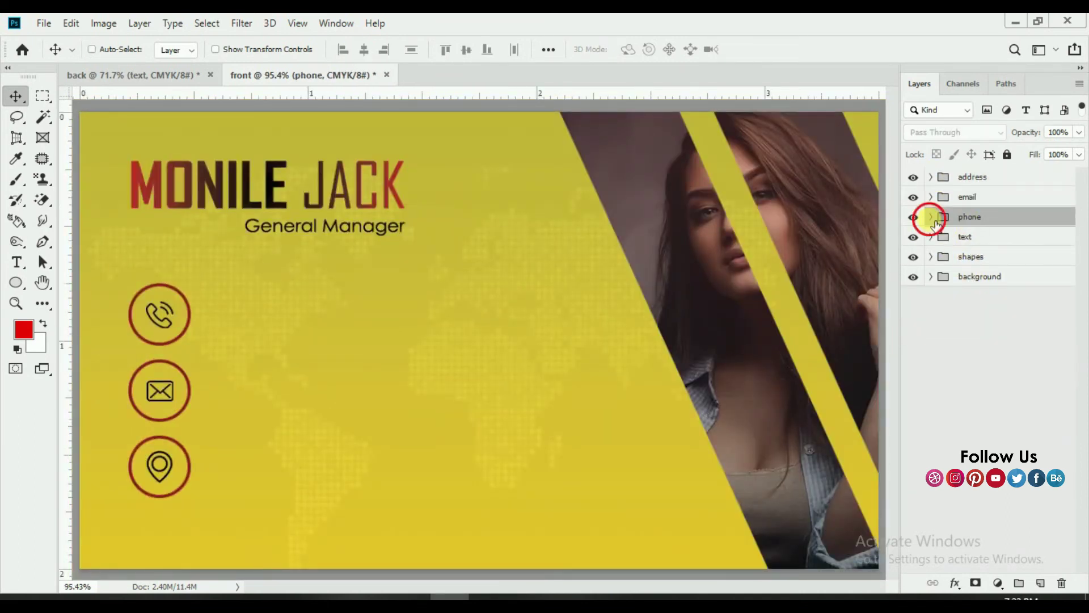
click(995, 238)
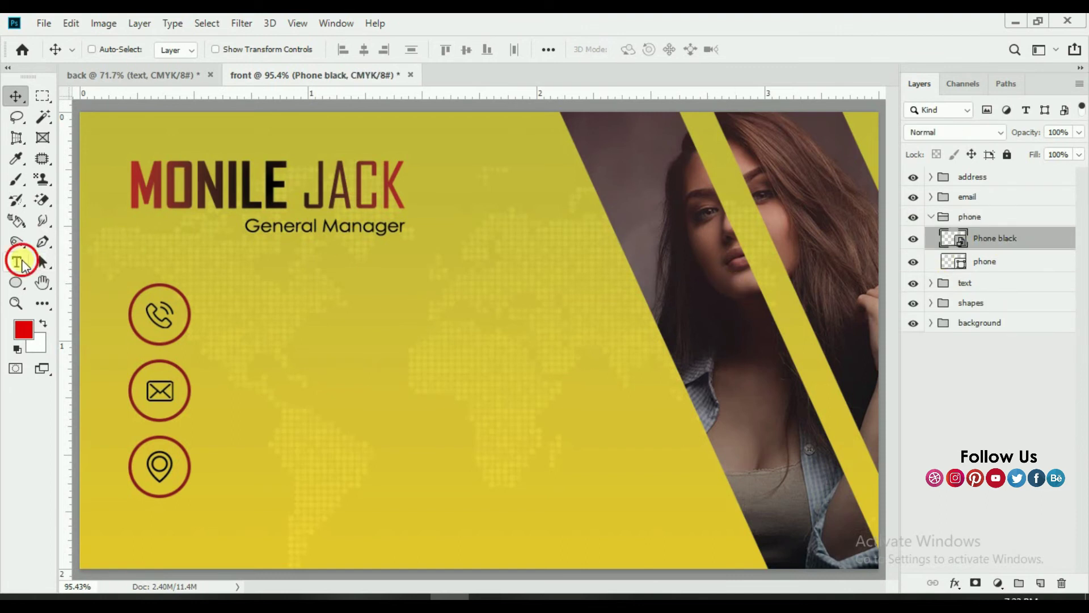
click(21, 264)
click(250, 325)
text(+94 5)
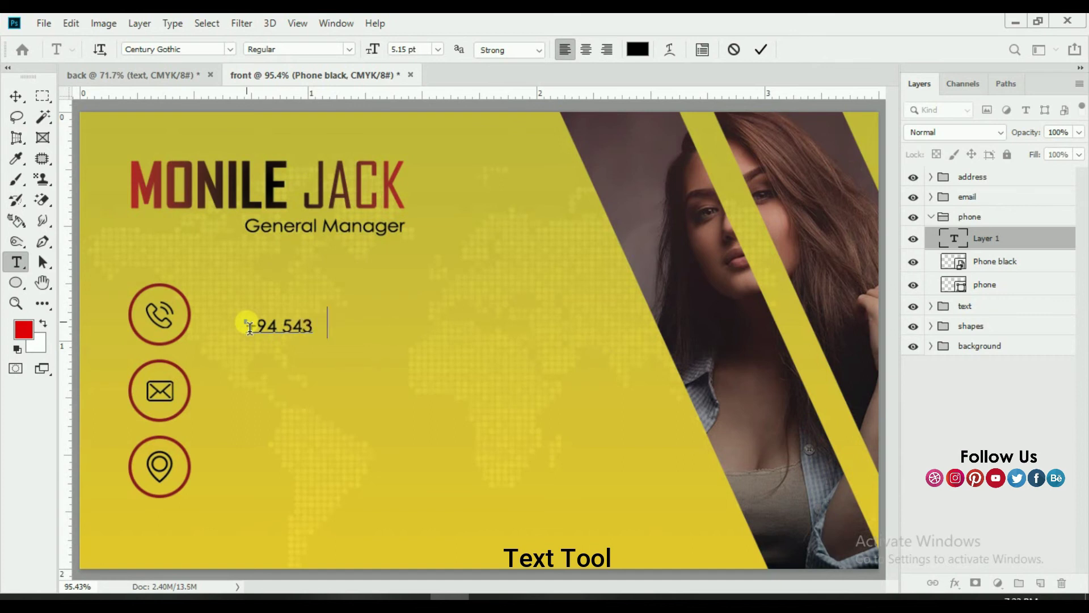
text(43)
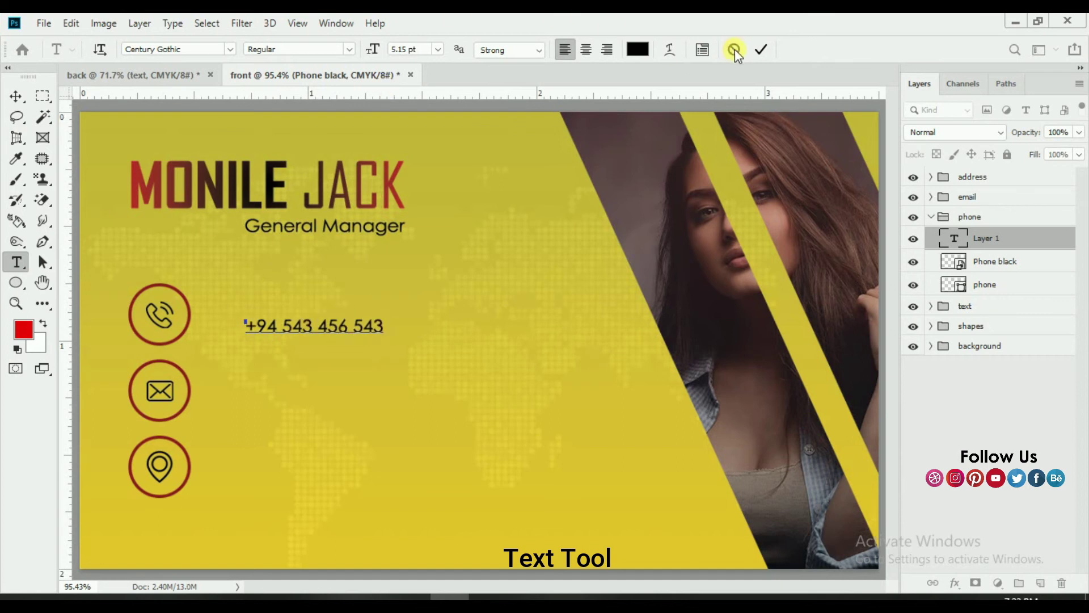
key(ctrl+Return)
Nudge the phone number closer to the icon and set its font size to 6.15 pt
click(17, 101)
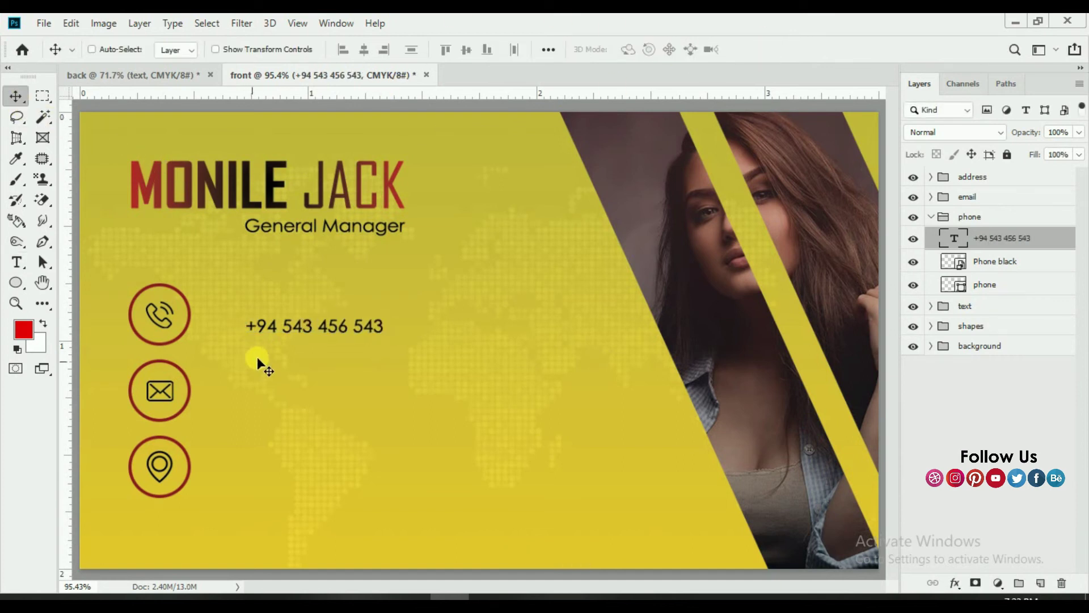
drag(294, 319, 268, 309)
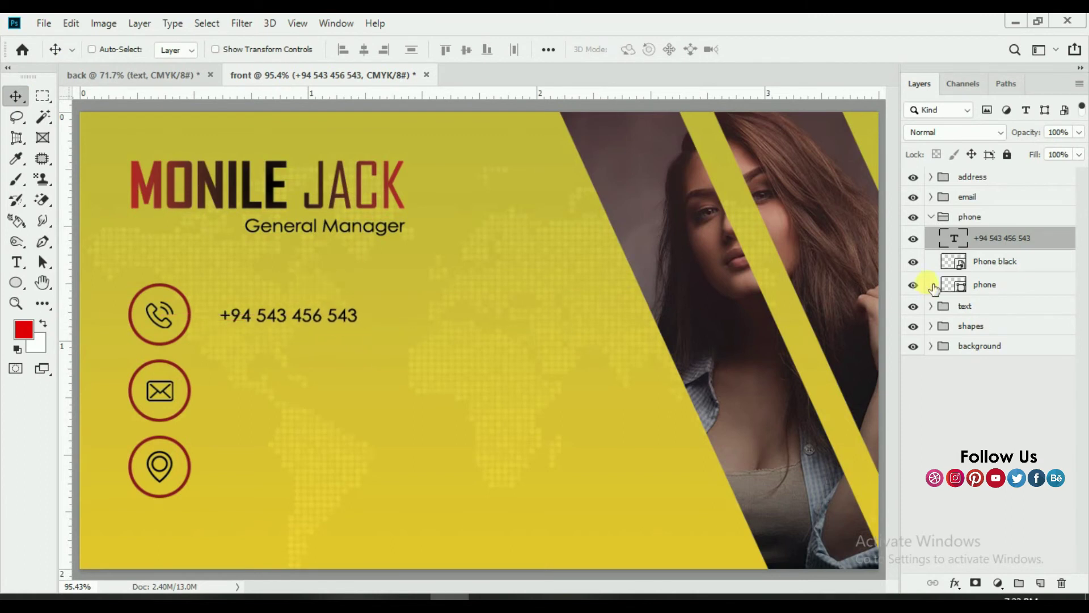
click(16, 263)
click(263, 318)
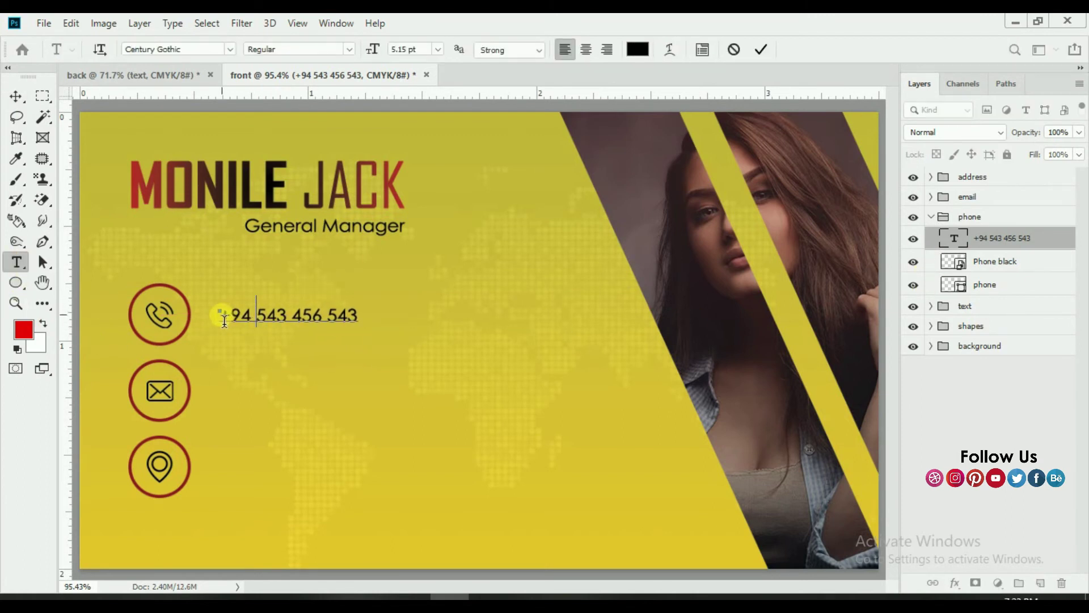
drag(219, 312, 399, 328)
click(372, 48)
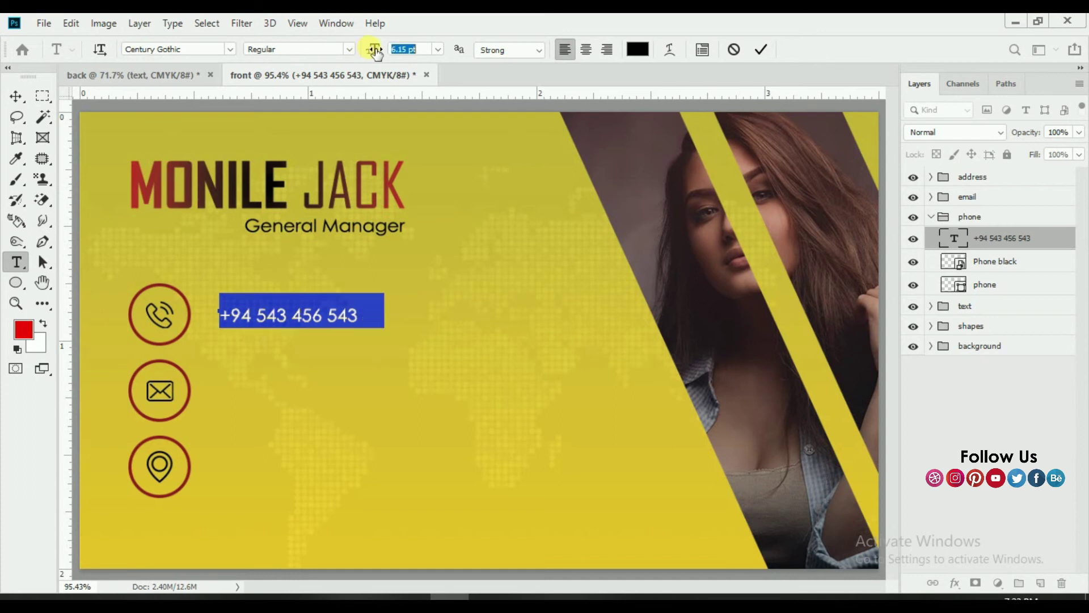
key(Up)
click(761, 49)
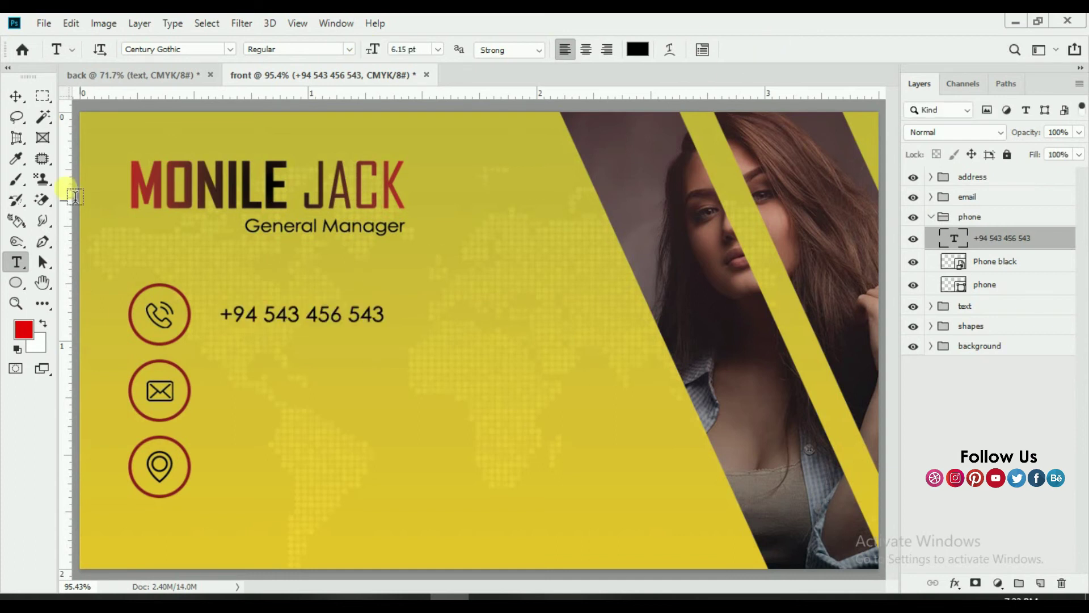
click(16, 96)
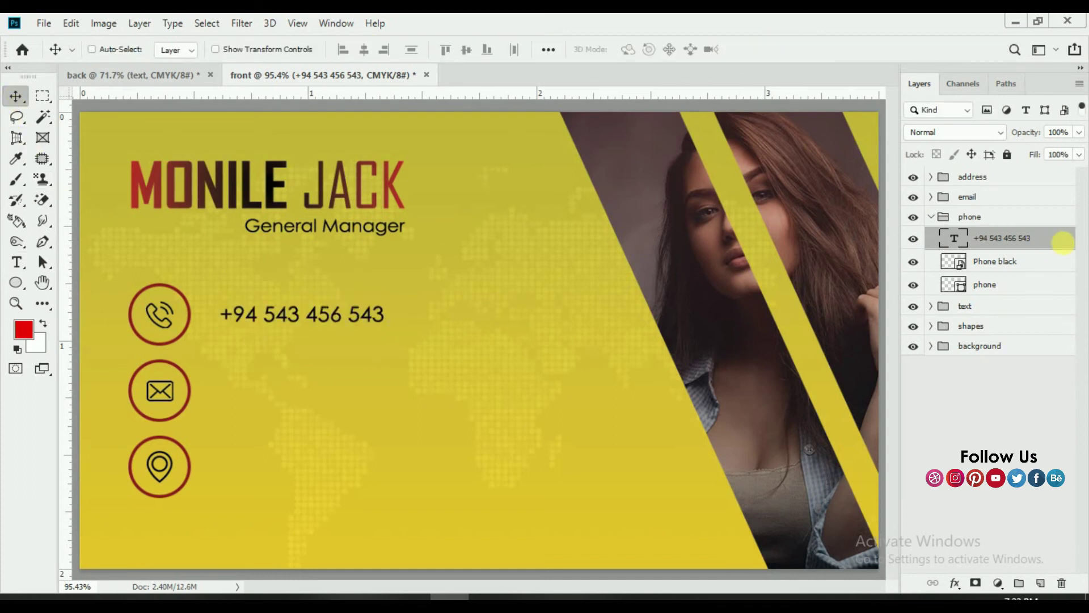
Duplicate the phone-number text layer, cancelling an accidental delete prompt
right_click(990, 245)
click(914, 105)
key(Escape)
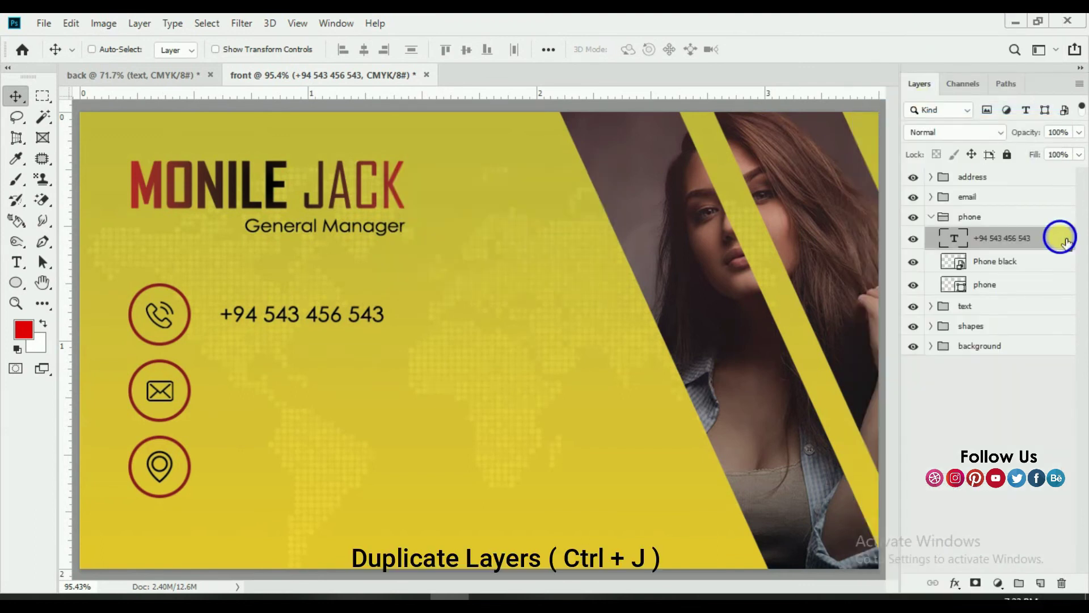
right_click(1062, 236)
click(865, 92)
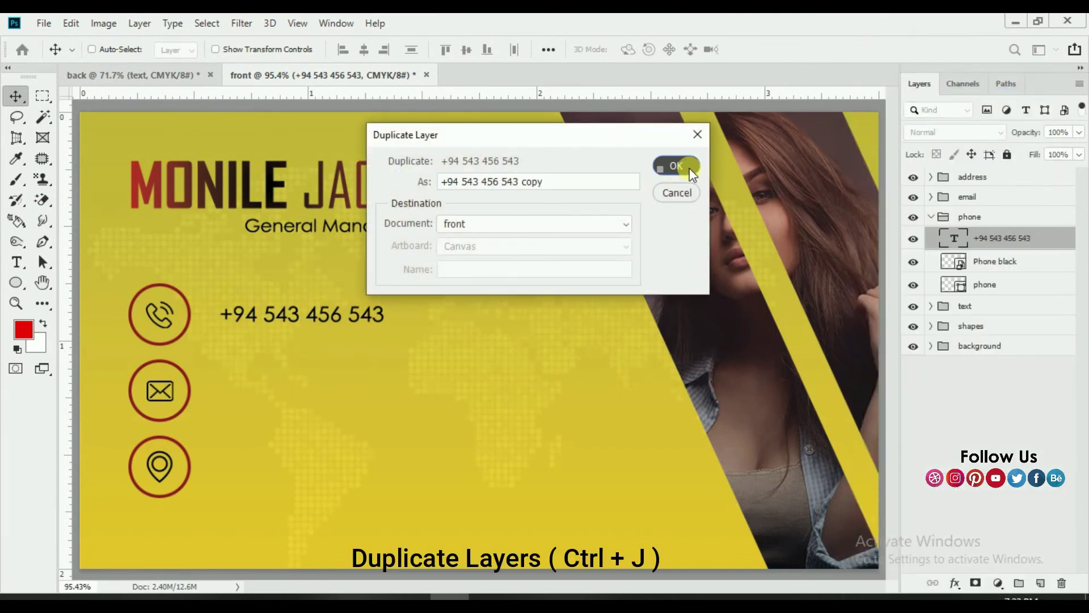
click(676, 165)
Move the copied text layer into the email group and place it beside the envelope icon
mouse_move(1004, 238)
mouse_down()
mouse_move(999, 216)
mouse_move(934, 224)
mouse_up()
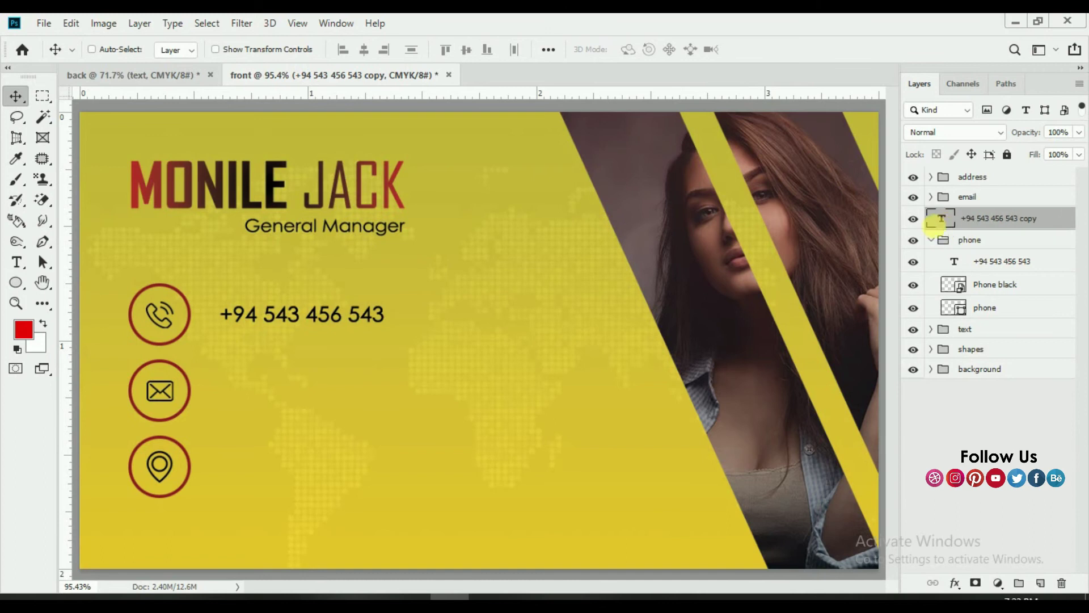
click(931, 240)
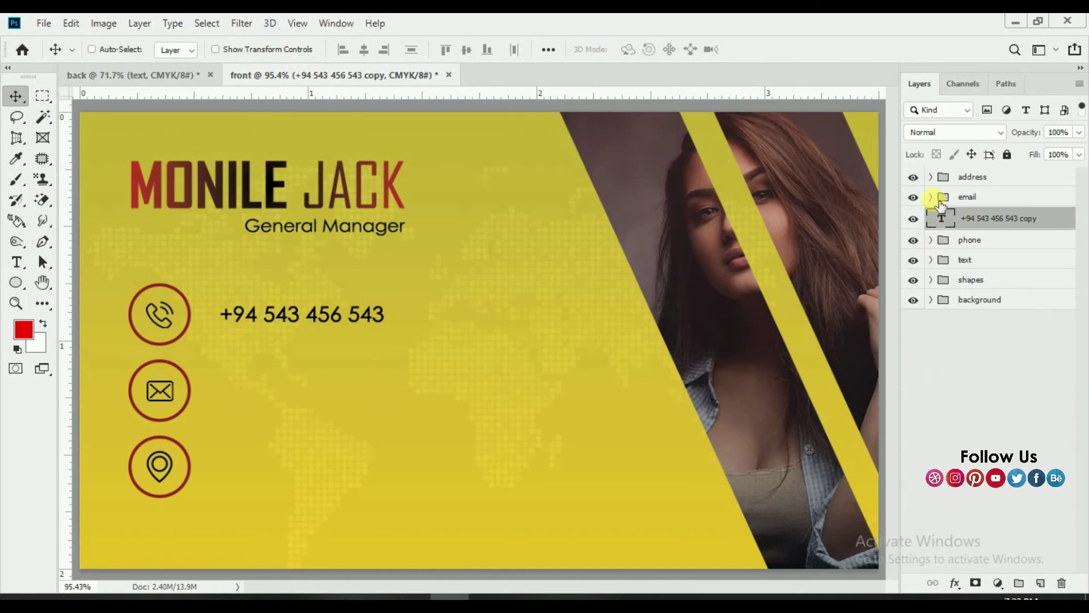
click(931, 197)
drag(968, 264, 965, 245)
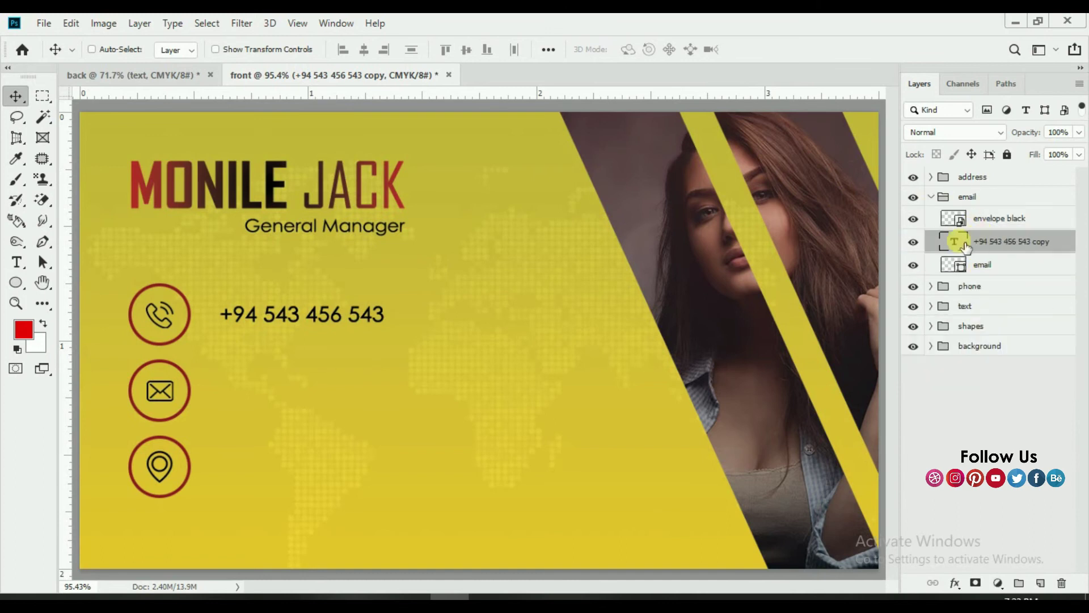
click(15, 95)
click(270, 311)
drag(269, 312, 293, 394)
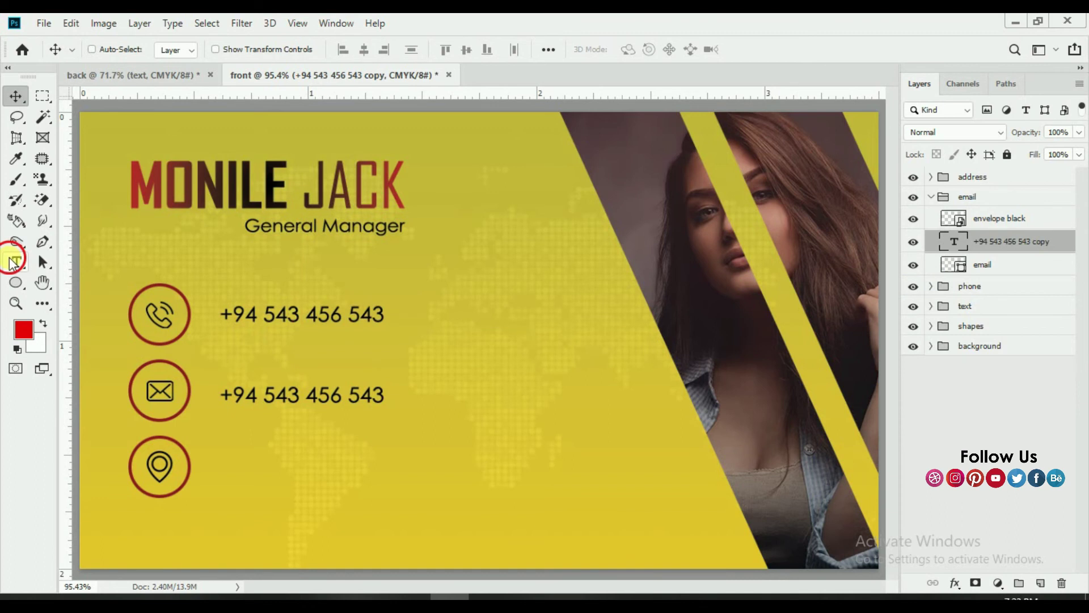
Delete the copied phone digits so the line is ready for the e-mail address
click(16, 262)
click(300, 394)
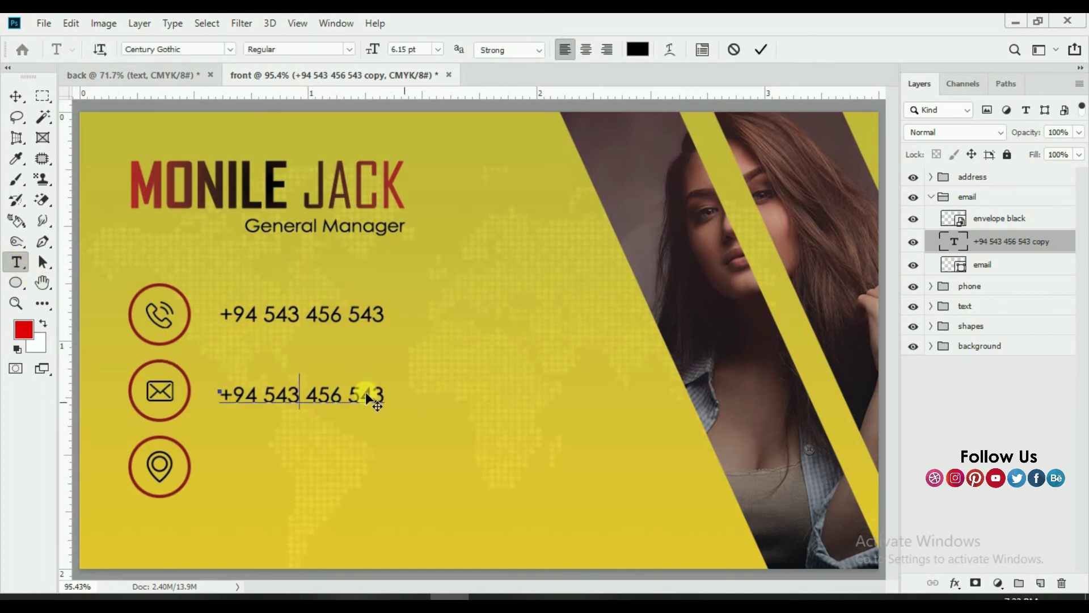
drag(366, 397, 384, 397)
key(Left)
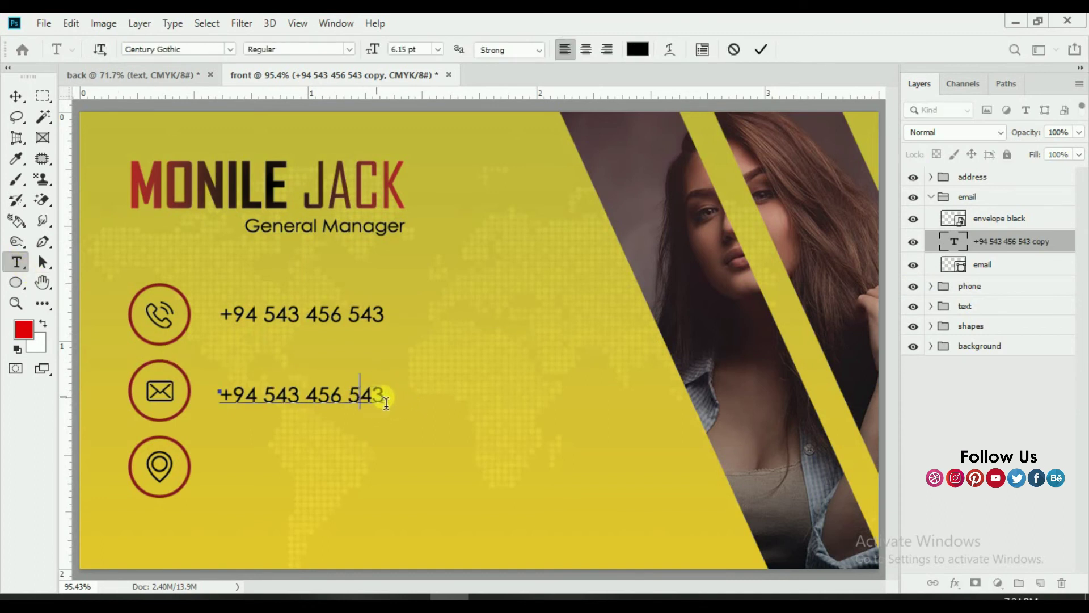
click(231, 397)
key(Delete)
key(Delete)
key(Delete)
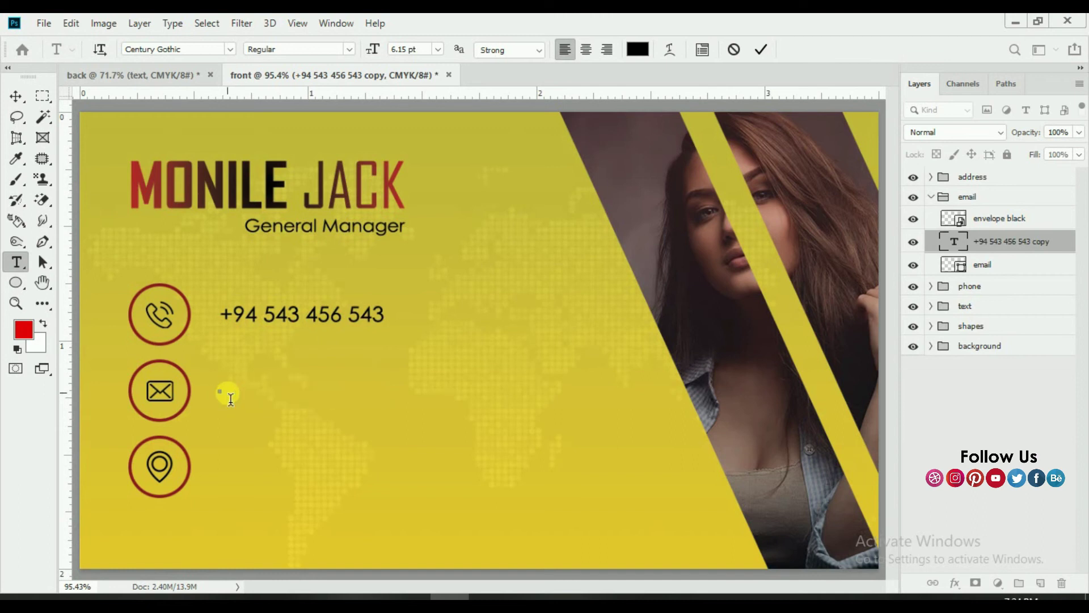
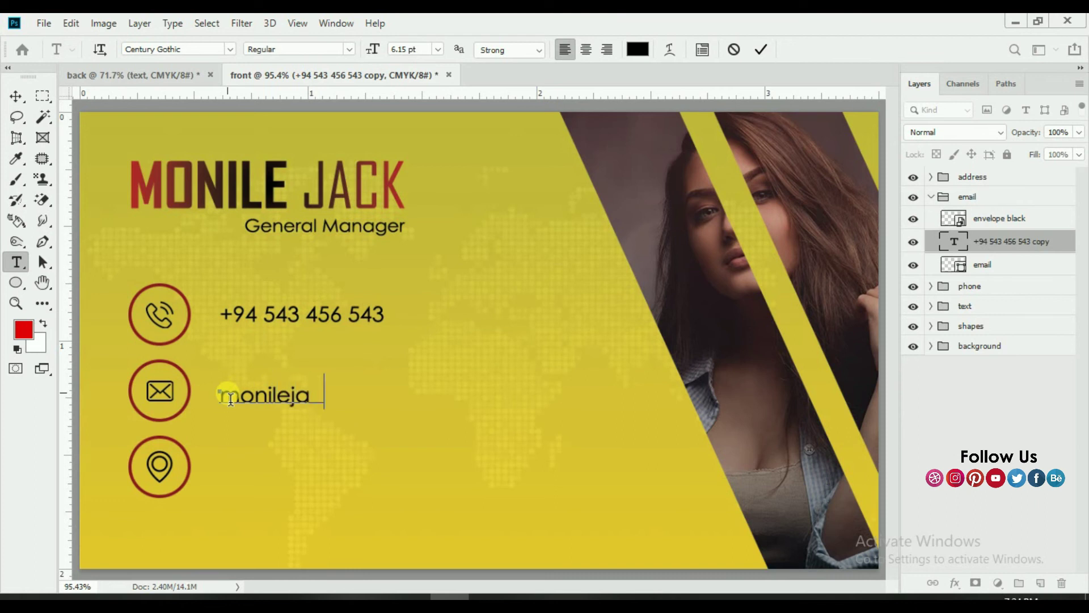
text(@gmail.com)
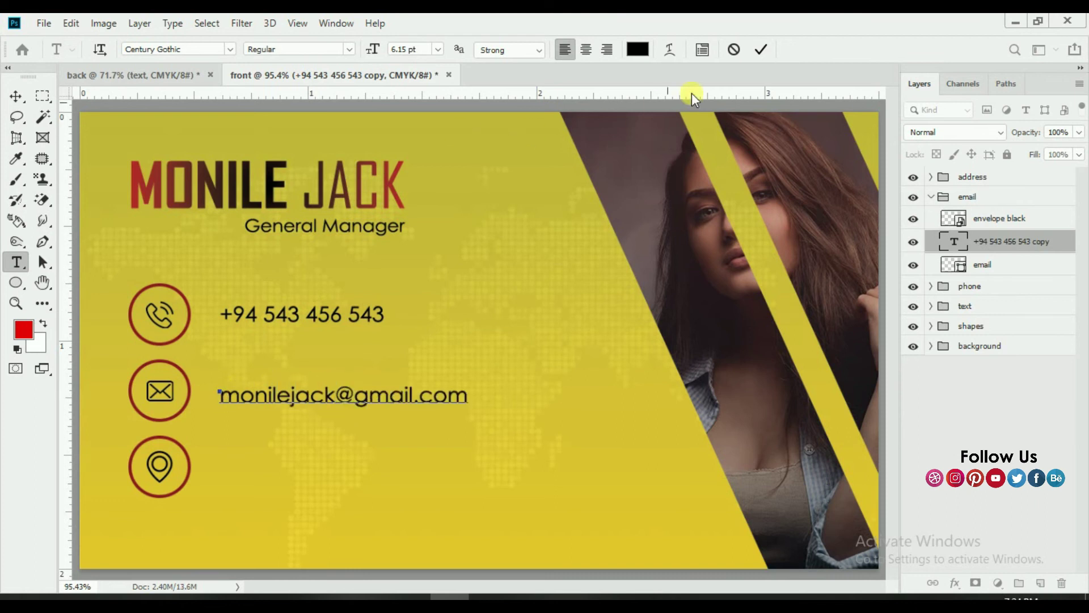
click(1064, 242)
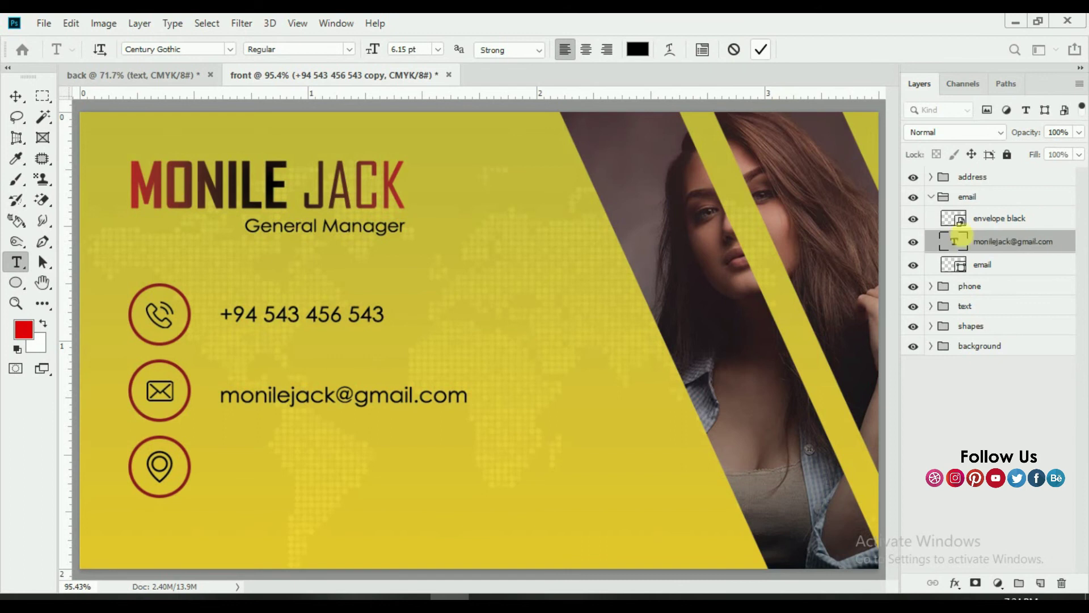
Duplicate the e-mail text layer, move it out of its group, and place it beside the location icon
right_click(1066, 243)
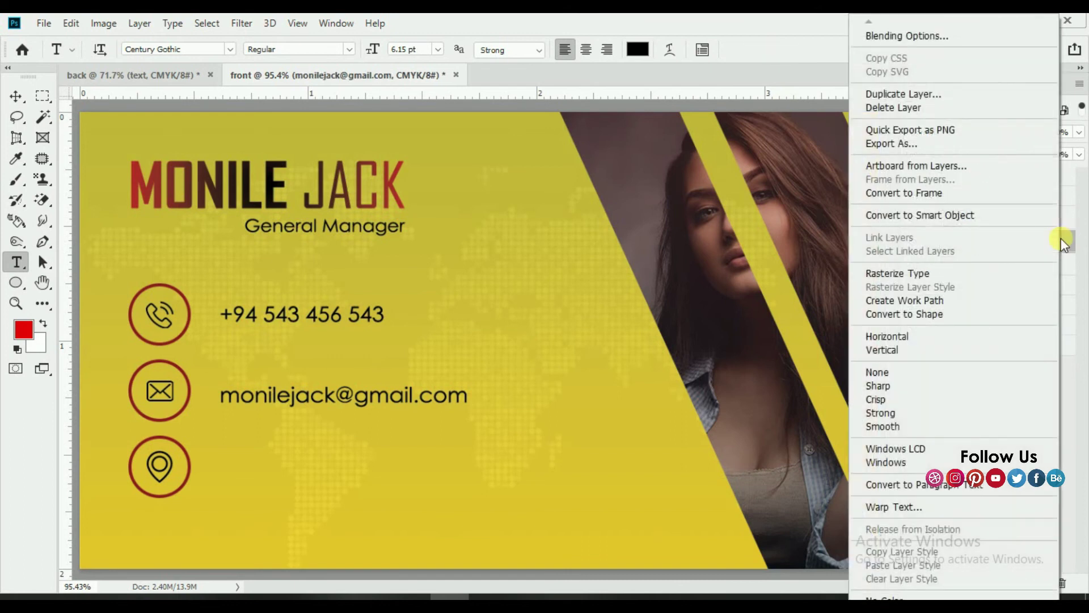
click(952, 96)
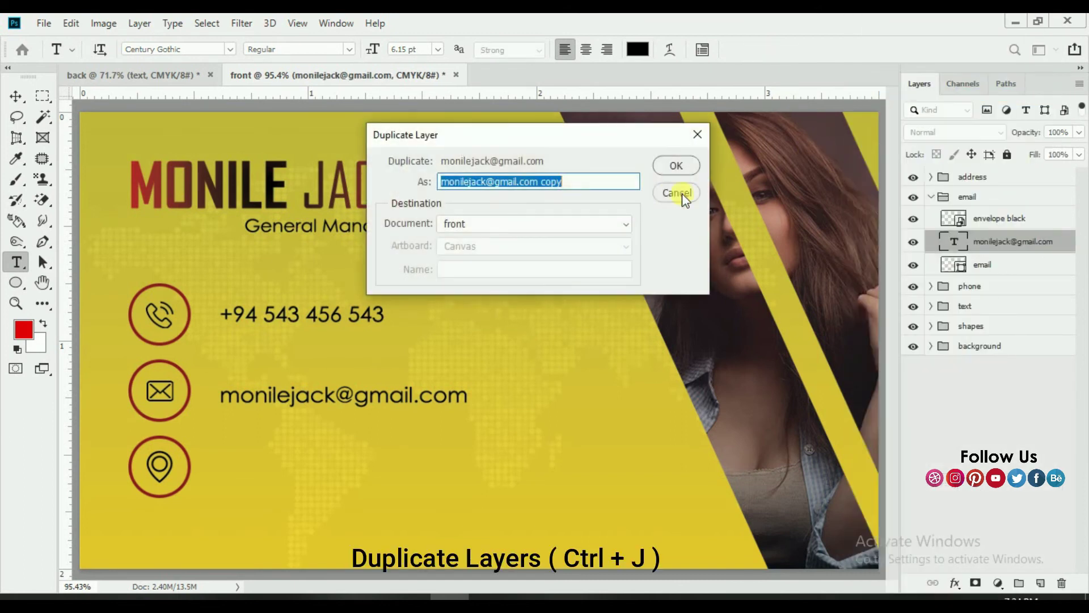
click(670, 167)
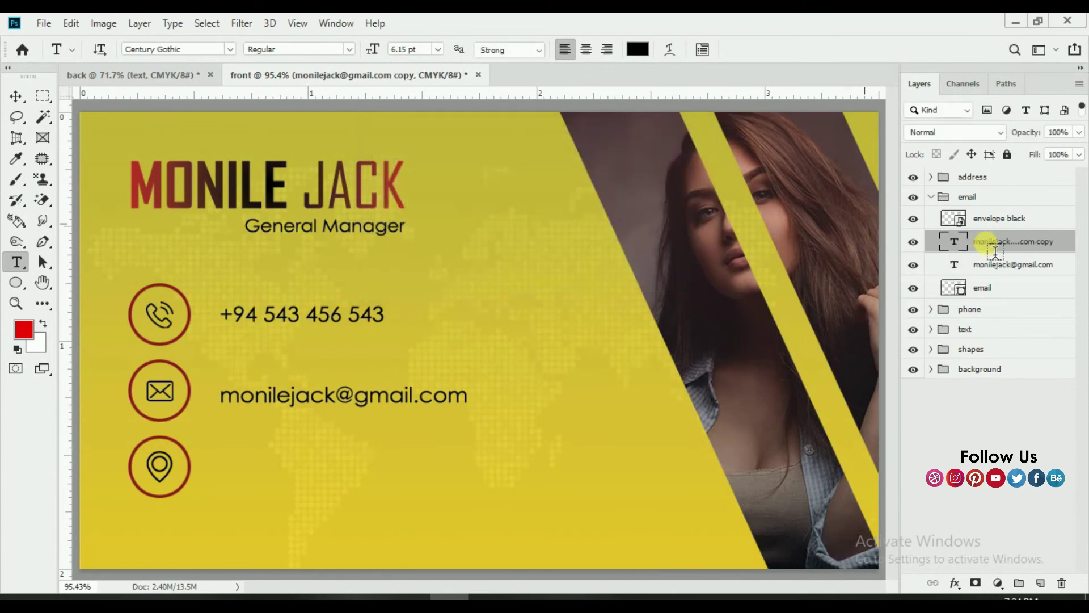
key(v)
drag(986, 193, 986, 198)
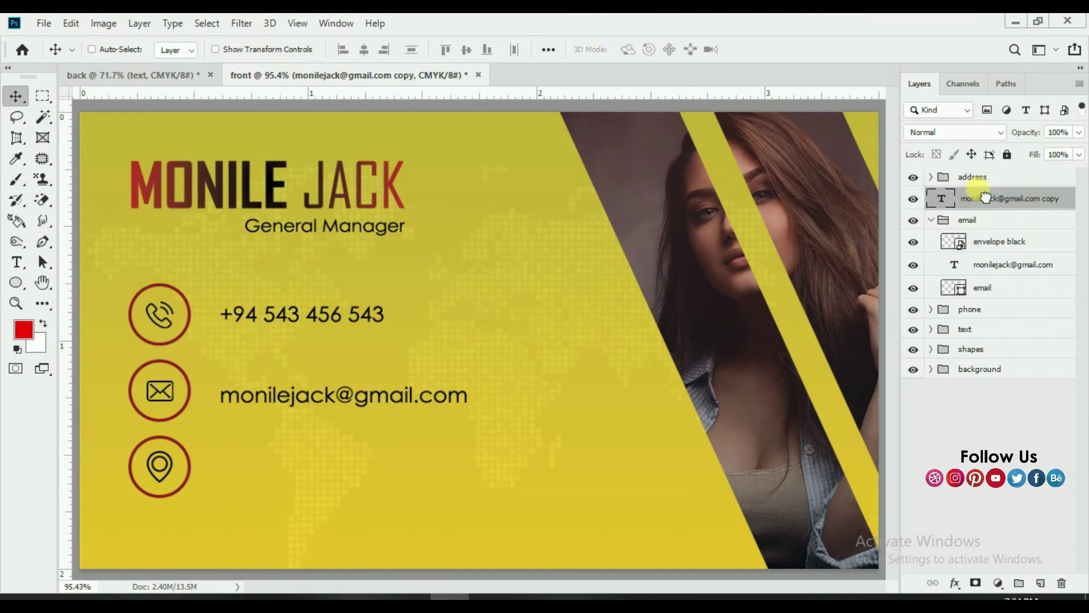
mouse_move(494, 357)
mouse_down()
mouse_move(521, 459)
mouse_move(519, 448)
mouse_up()
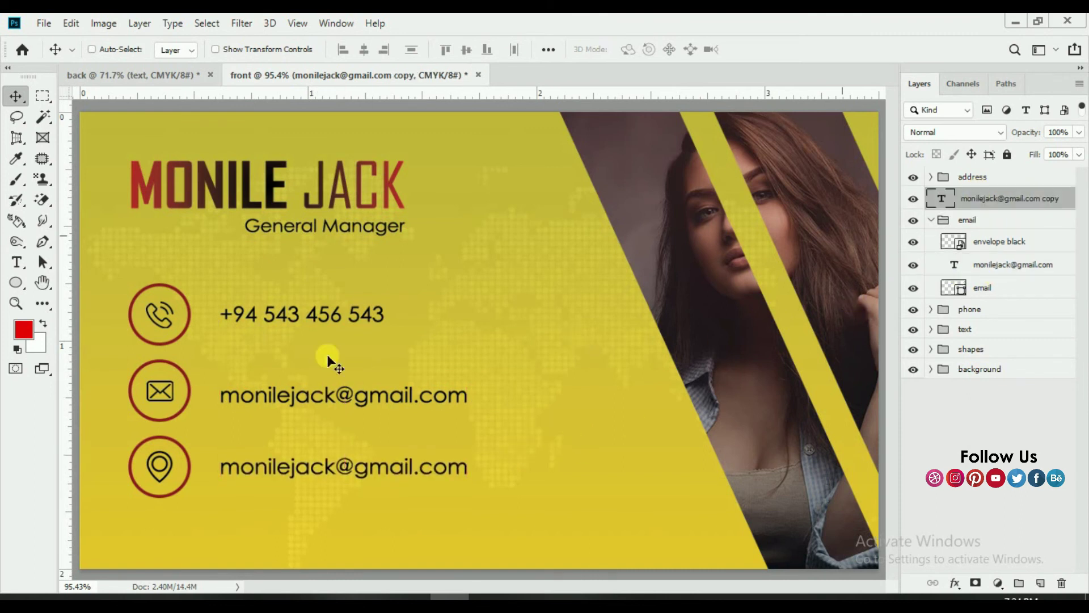
Replace the copied e-mail text with a two-line office address and commit it
click(18, 264)
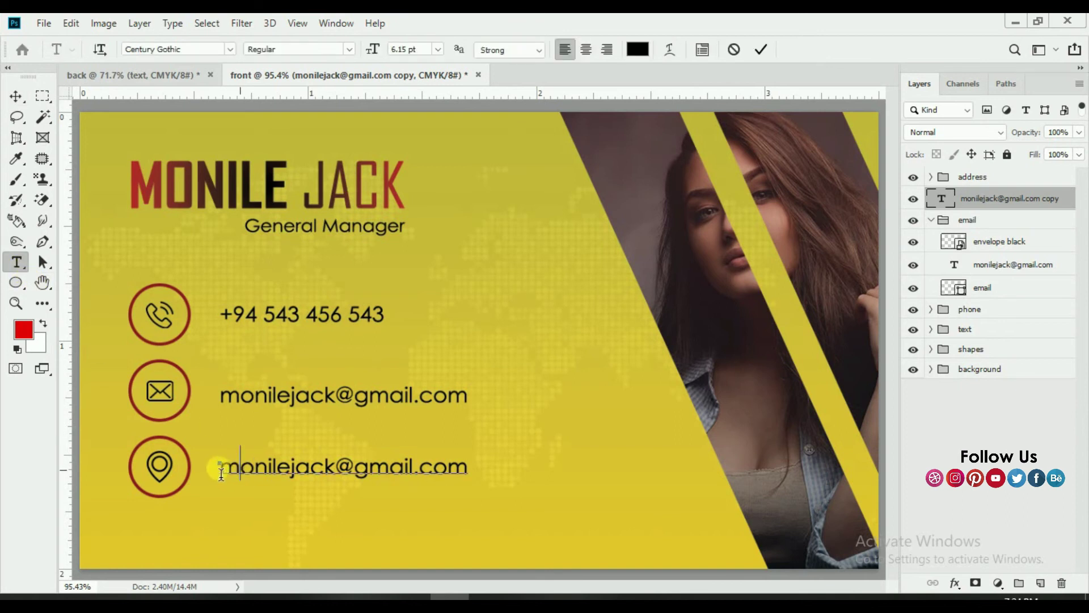
drag(221, 466, 476, 472)
key(BackSpace)
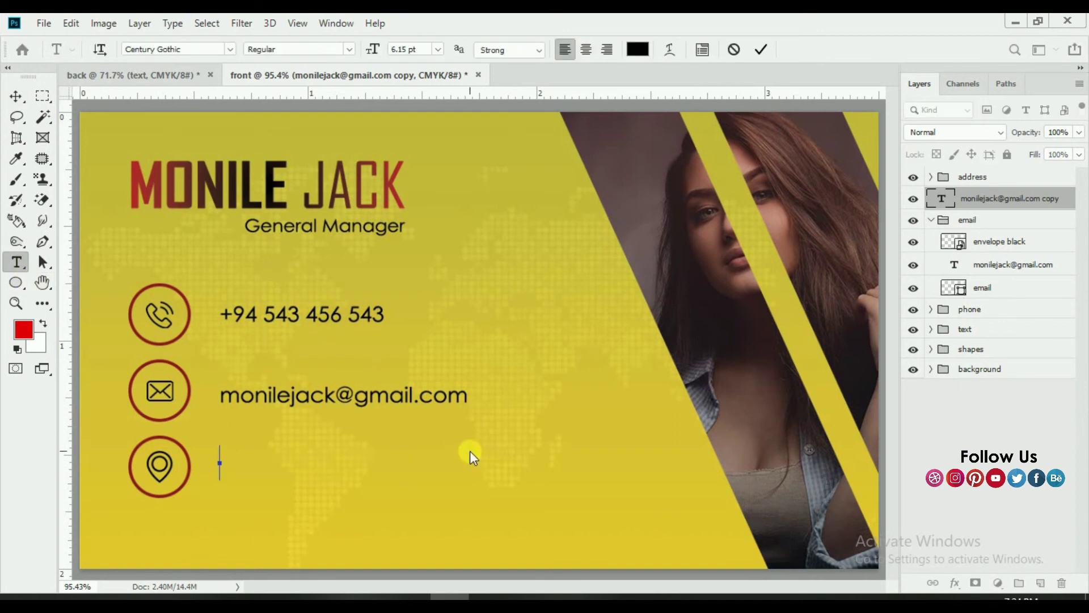
text(Of fice # 234, Near Main Buleward)
key(Return)
text(w York, United States)
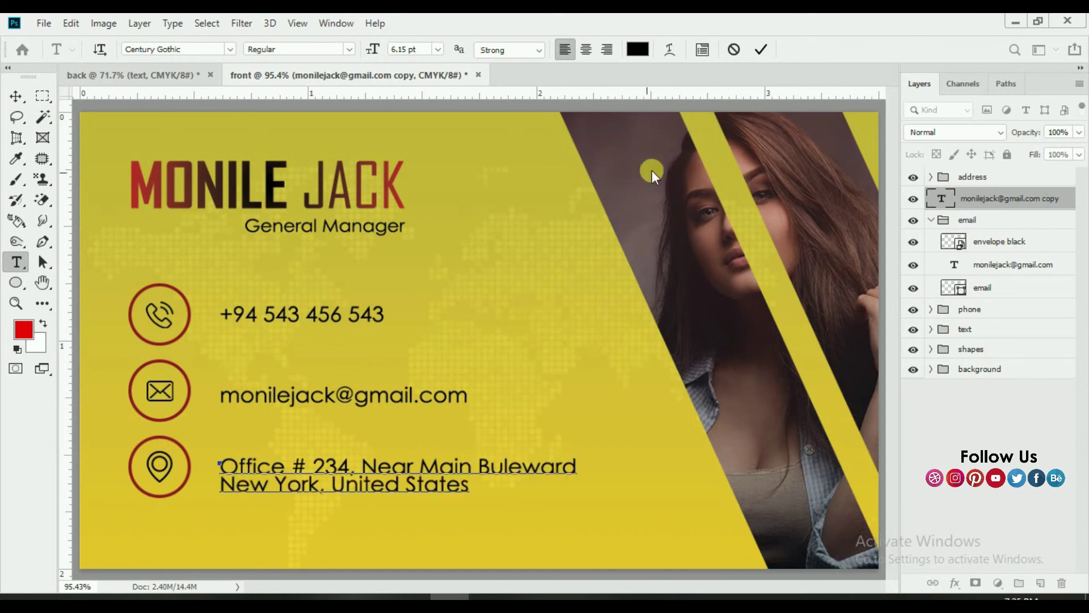
click(761, 50)
Nudge the address text up to line up with its pin icon, then switch to the browser
click(16, 96)
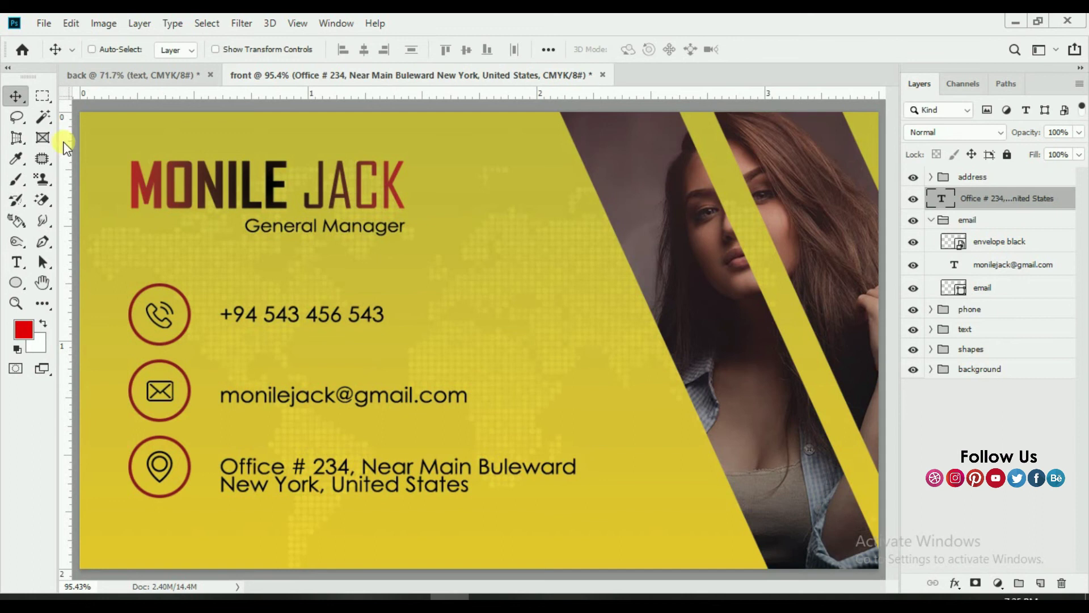
drag(310, 476, 311, 468)
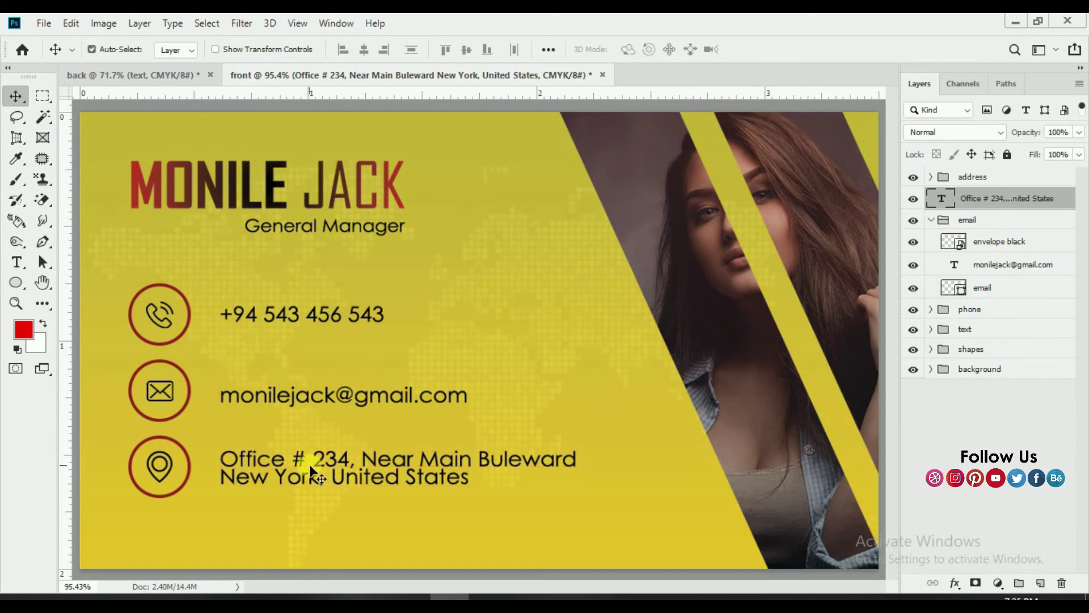
scroll(438, 369, down, 2)
scroll(438, 369, down, 1)
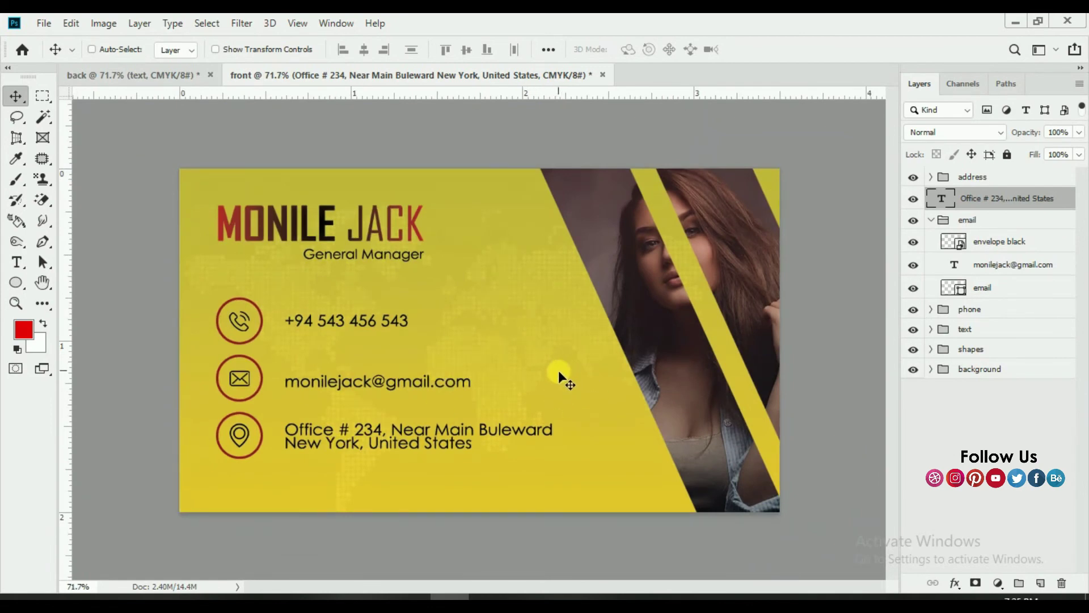
key(alt+Tab)
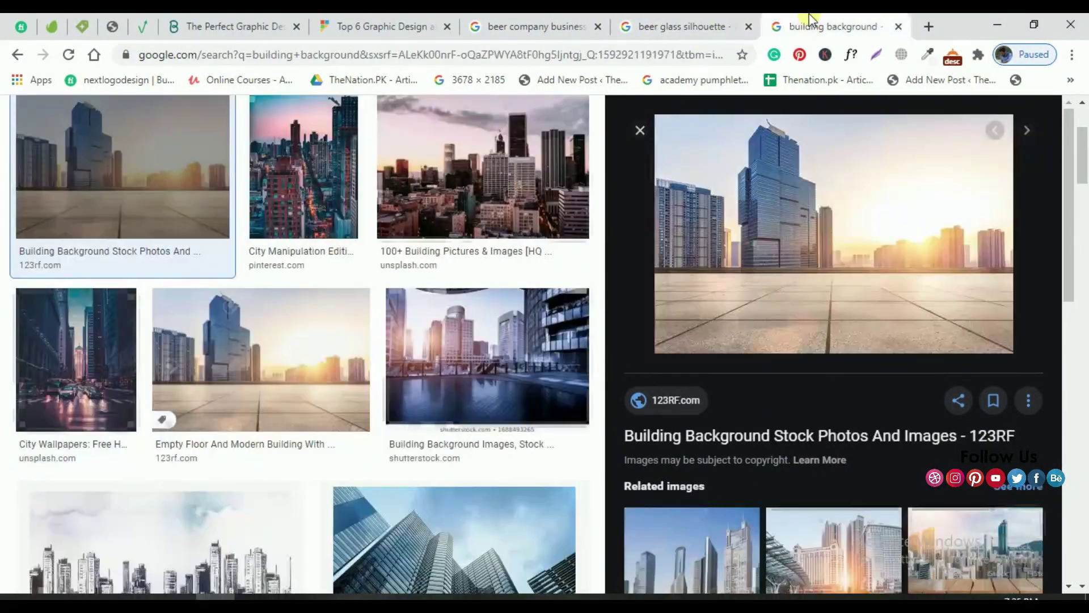
Go to the mockupgraphics.com website
click(642, 53)
text(mock)
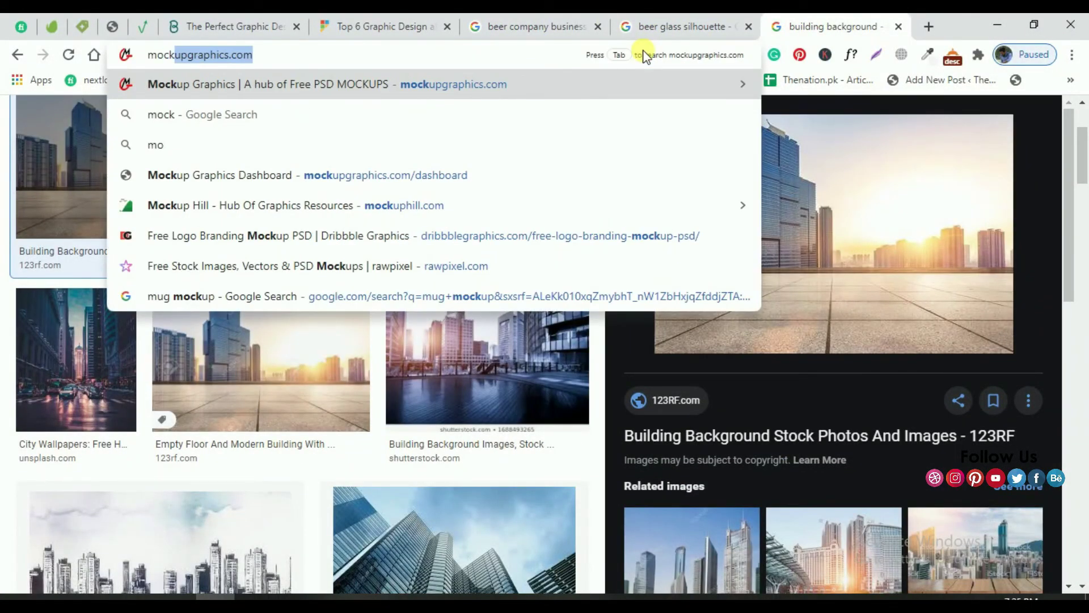
text(up graphics.com)
key(Return)
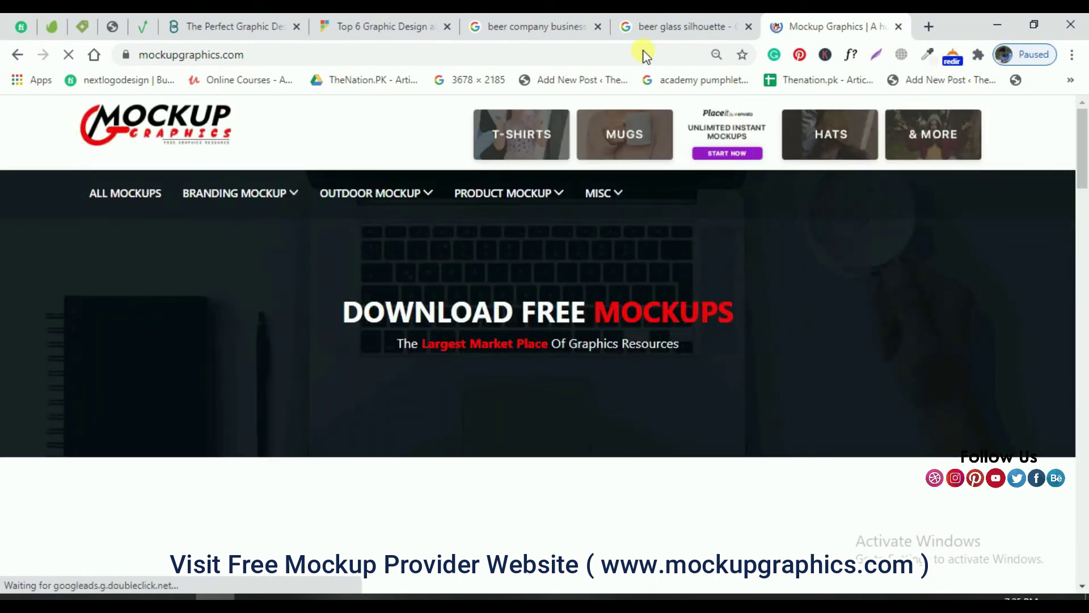
Open the Business Card Mockup category and browse its mockup thumbnails
mouse_move(239, 193)
click(268, 233)
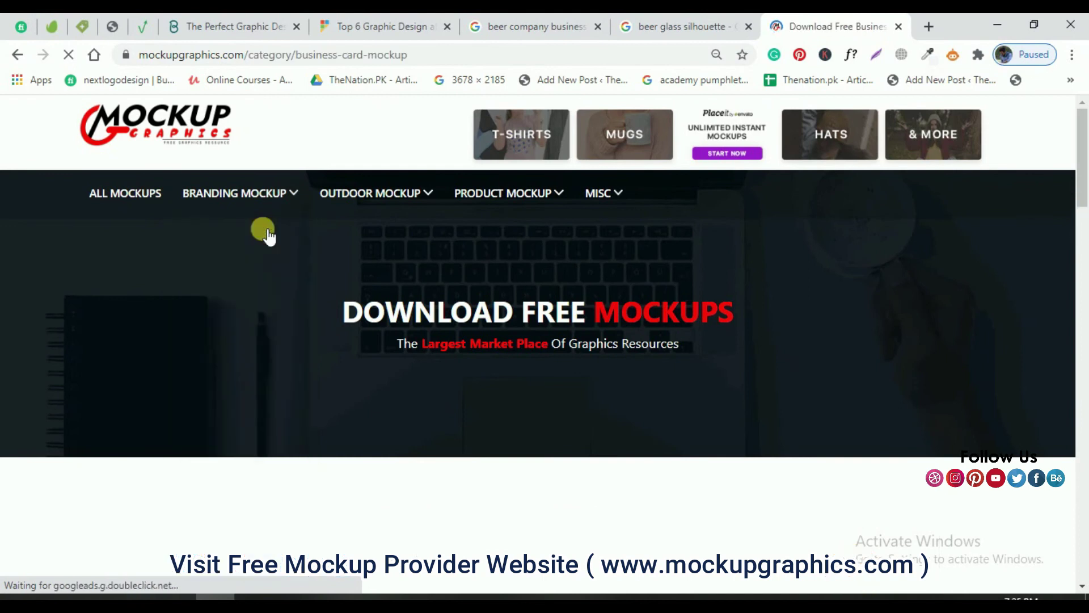
scroll(312, 267, down, 4)
scroll(312, 267, down, 7)
scroll(312, 267, down, 3)
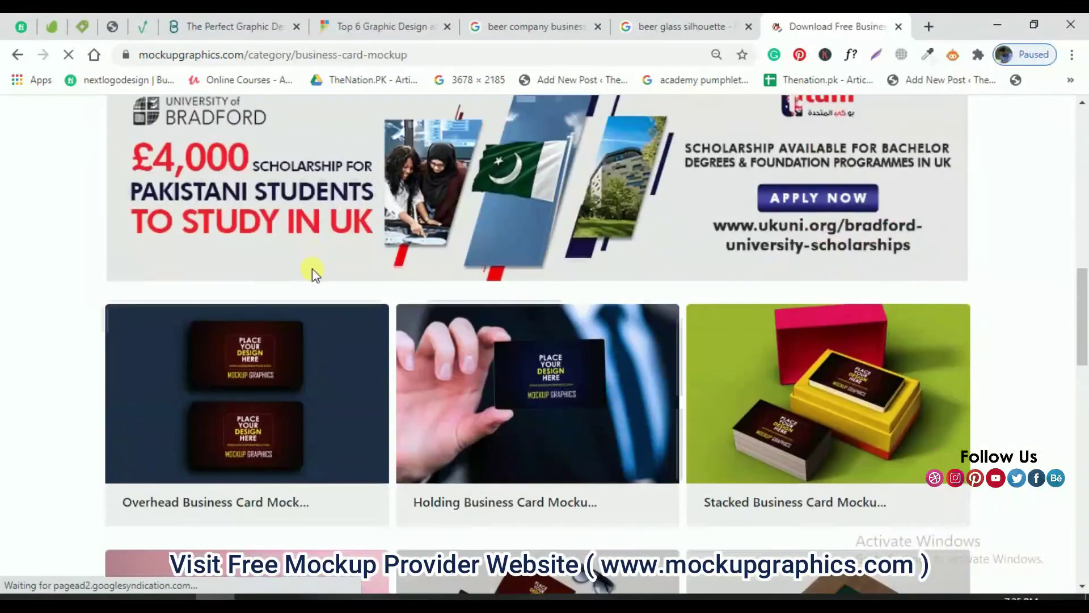
scroll(312, 268, down, 3)
scroll(315, 272, down, 1)
scroll(315, 272, down, 3)
scroll(316, 274, down, 1)
scroll(318, 276, up, 1)
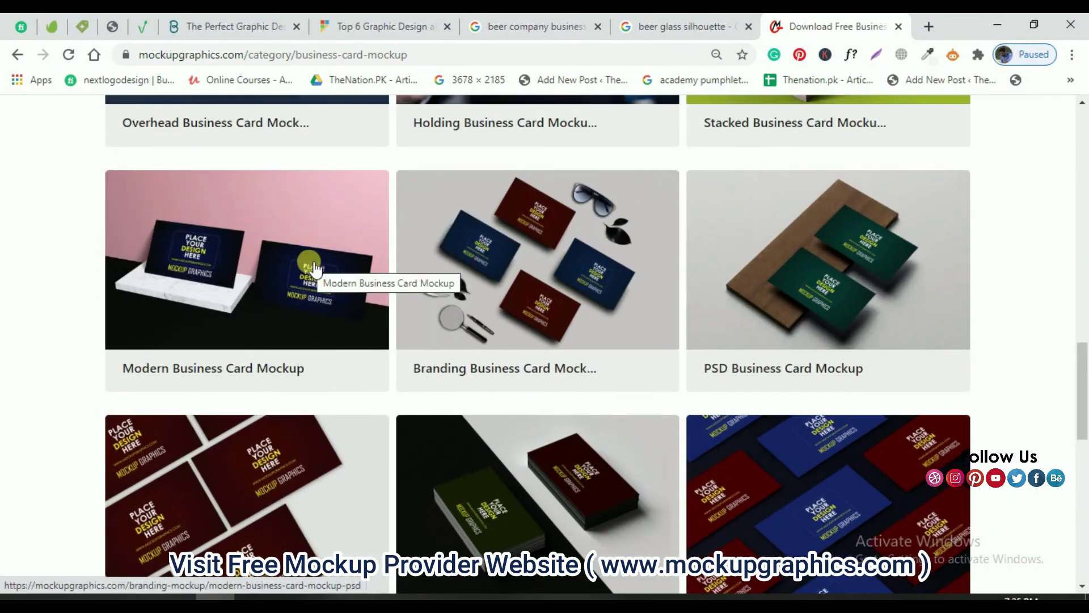
Open the Branding Business Card Mockup page and start its download
click(517, 264)
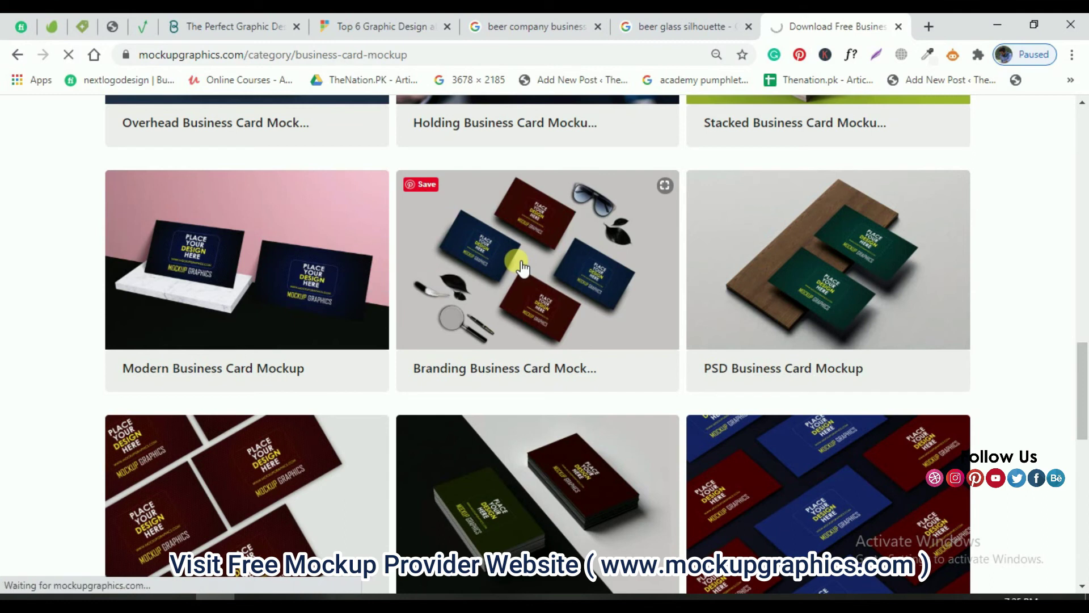
scroll(517, 267, down, 4)
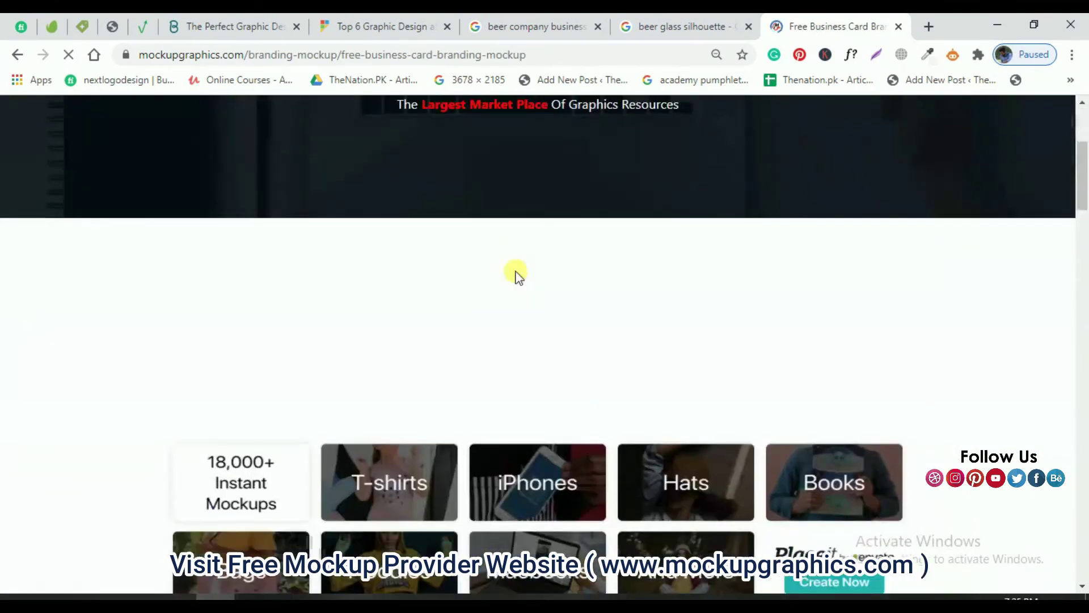
scroll(515, 267, down, 3)
scroll(514, 266, down, 3)
scroll(512, 261, down, 5)
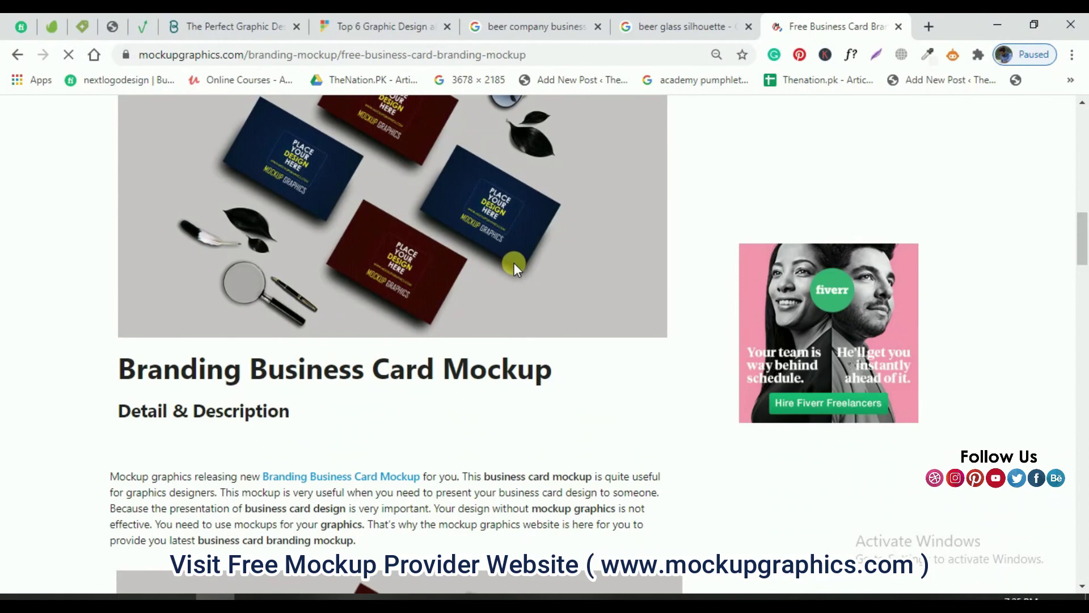
scroll(514, 264, down, 4)
scroll(514, 263, down, 2)
scroll(515, 261, down, 7)
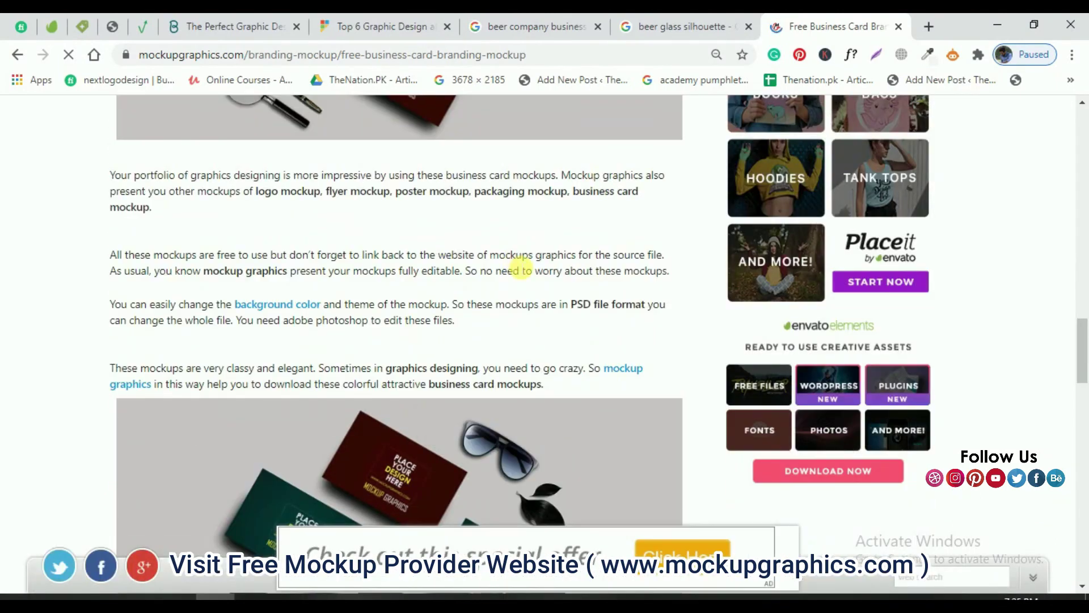
scroll(516, 264, down, 4)
scroll(519, 268, down, 4)
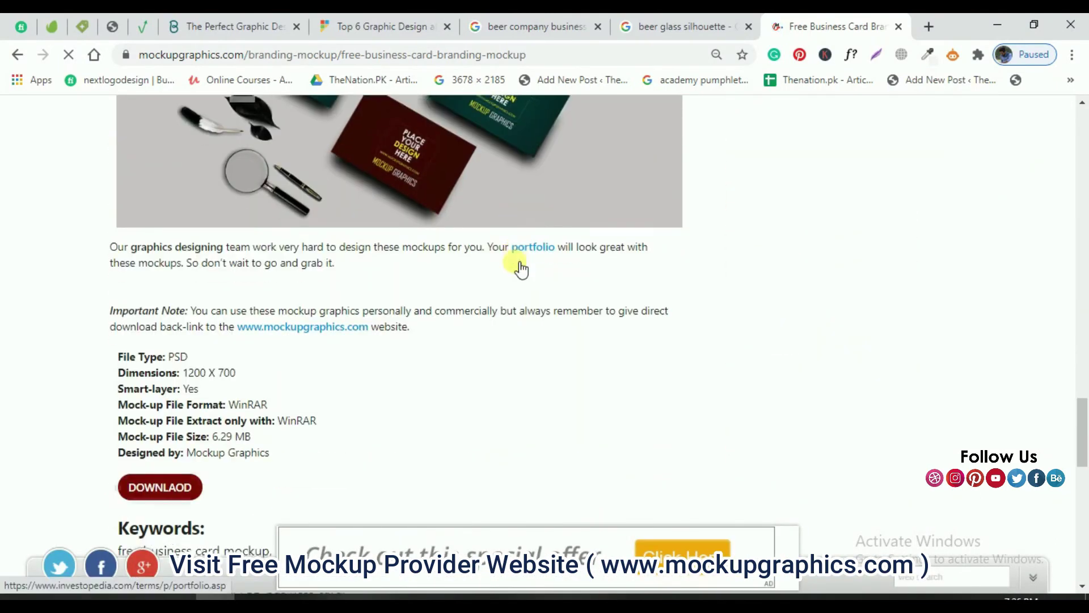
scroll(519, 268, down, 3)
click(159, 335)
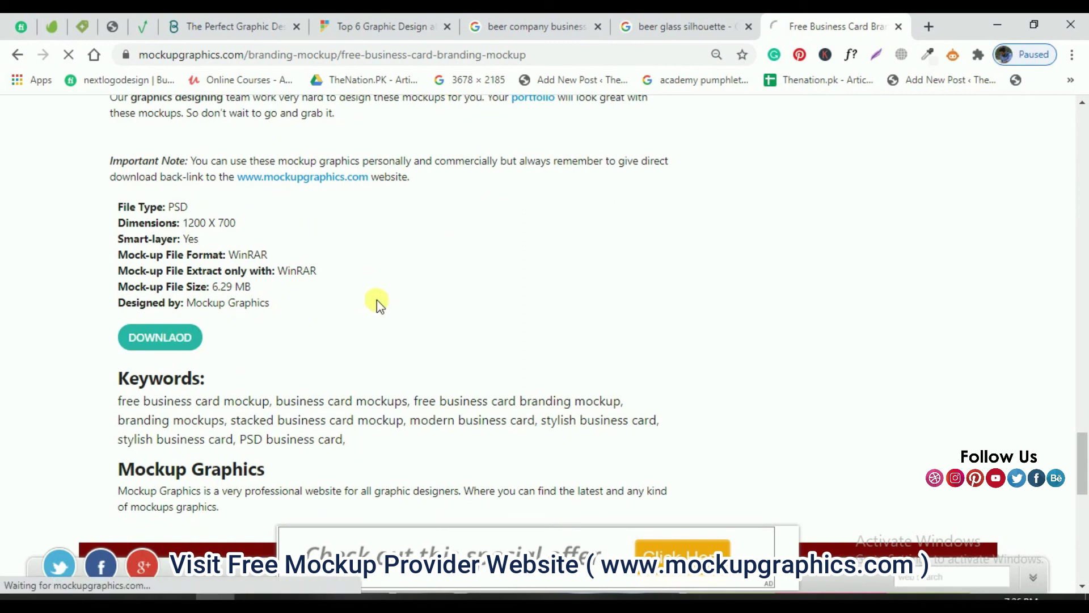
Show the downloaded RAR in its Downloads folder and select the old Stacked Business Card Mockup folder
scroll(380, 297, down, 2)
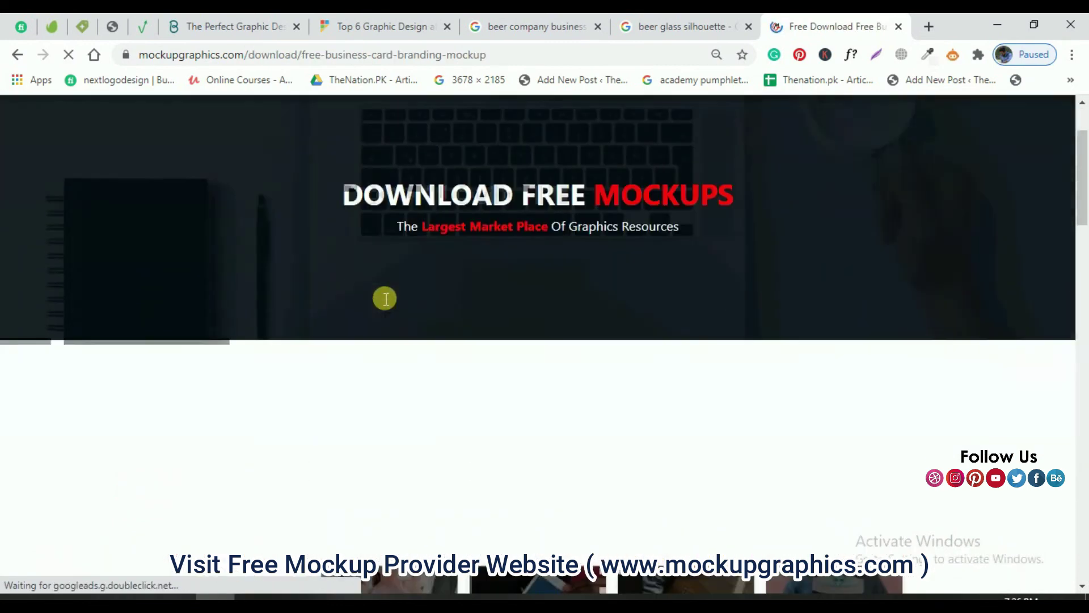
scroll(383, 296, down, 2)
scroll(379, 292, down, 4)
scroll(379, 292, down, 4)
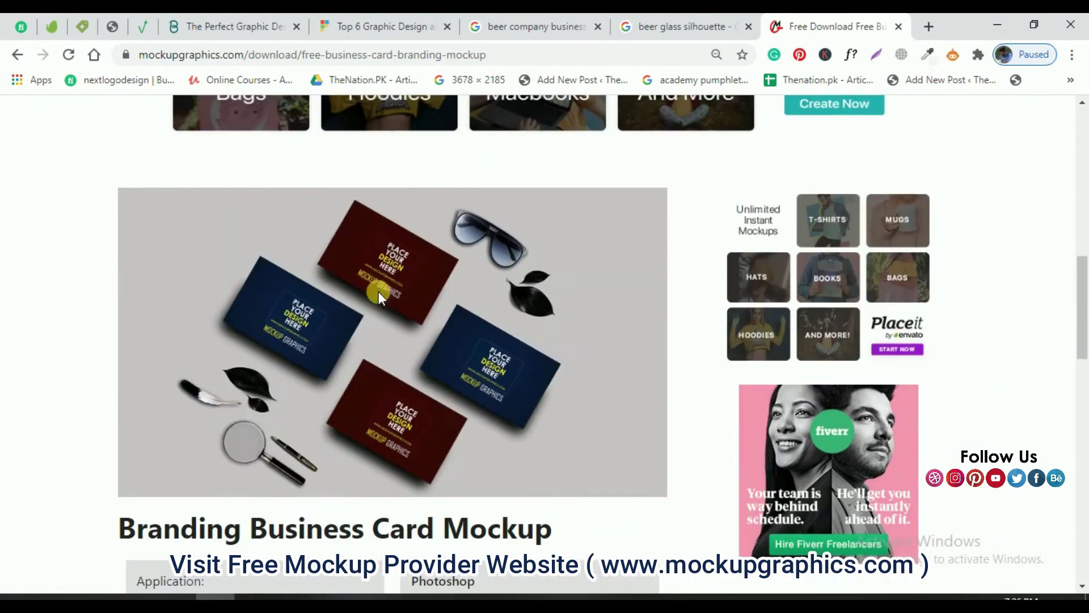
scroll(379, 291, down, 4)
scroll(328, 276, down, 5)
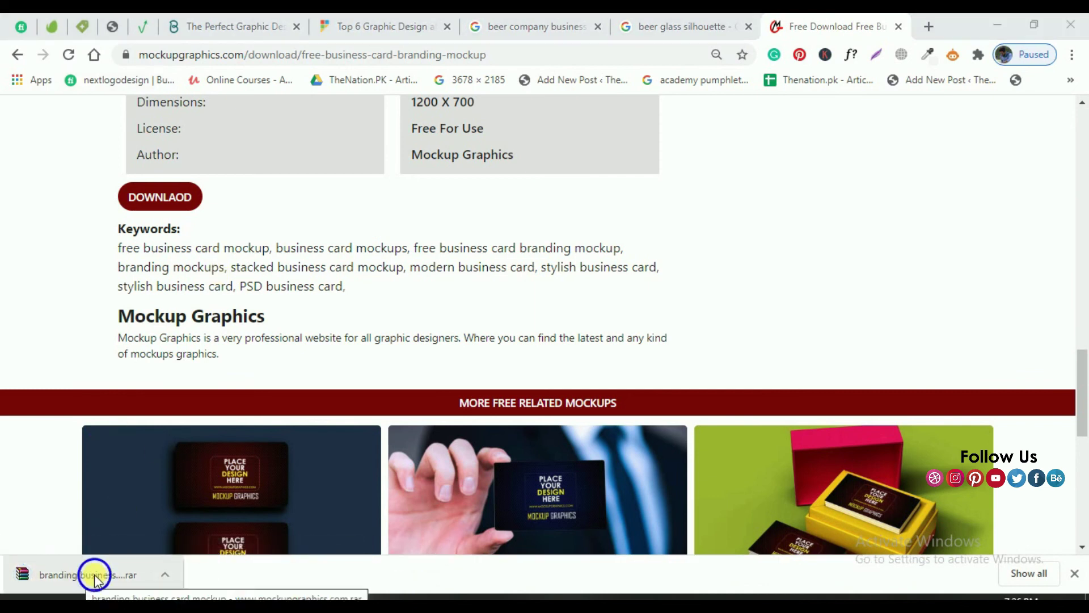
right_click(93, 575)
click(132, 535)
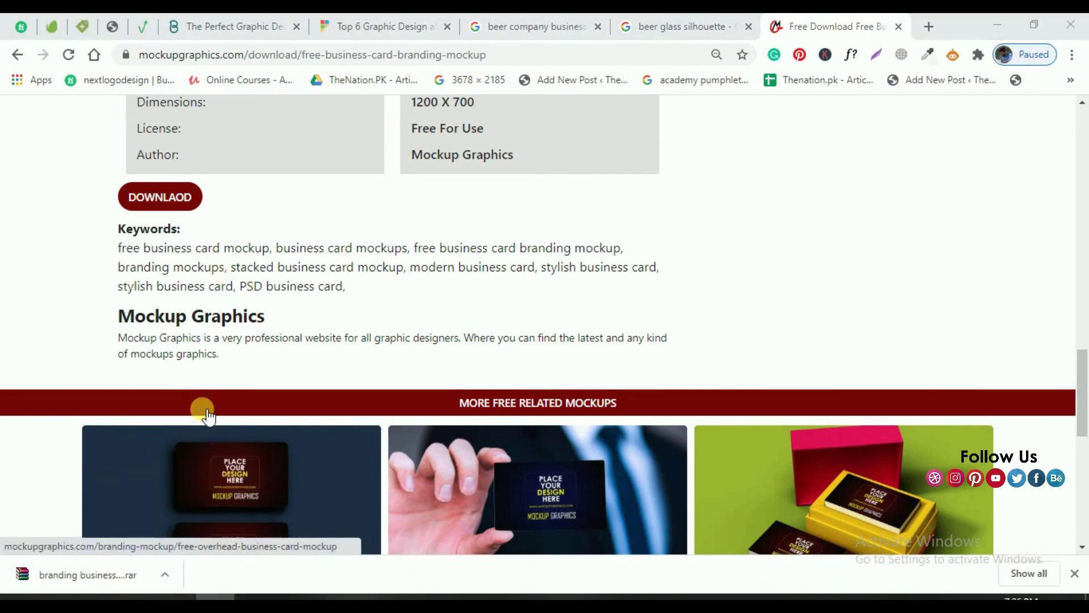
click(187, 403)
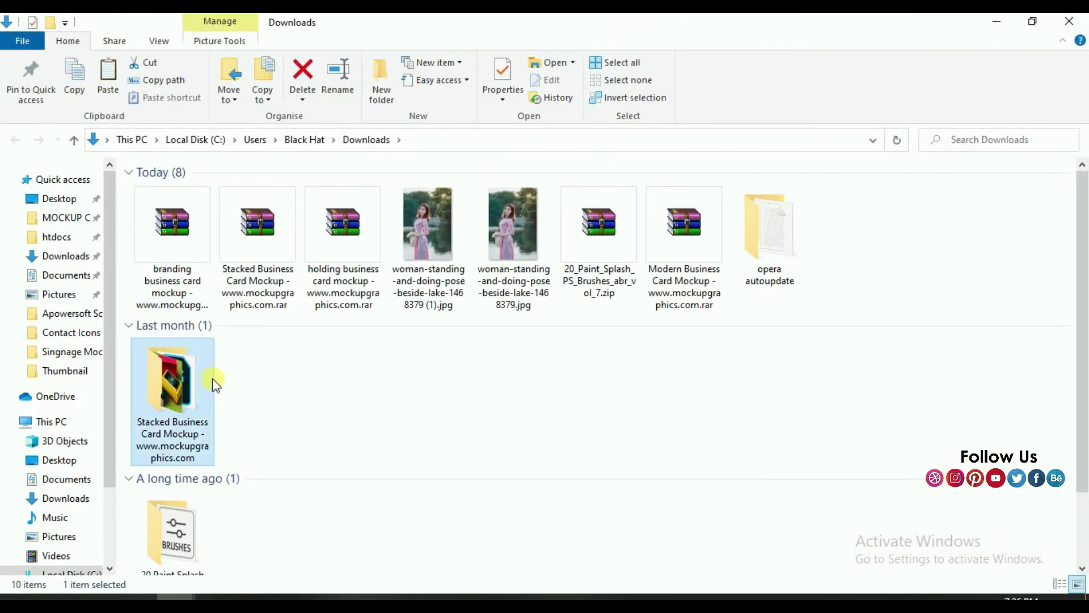
Delete the old Stacked mockup folder and extract the branding mockup RAR into Downloads
key(Delete)
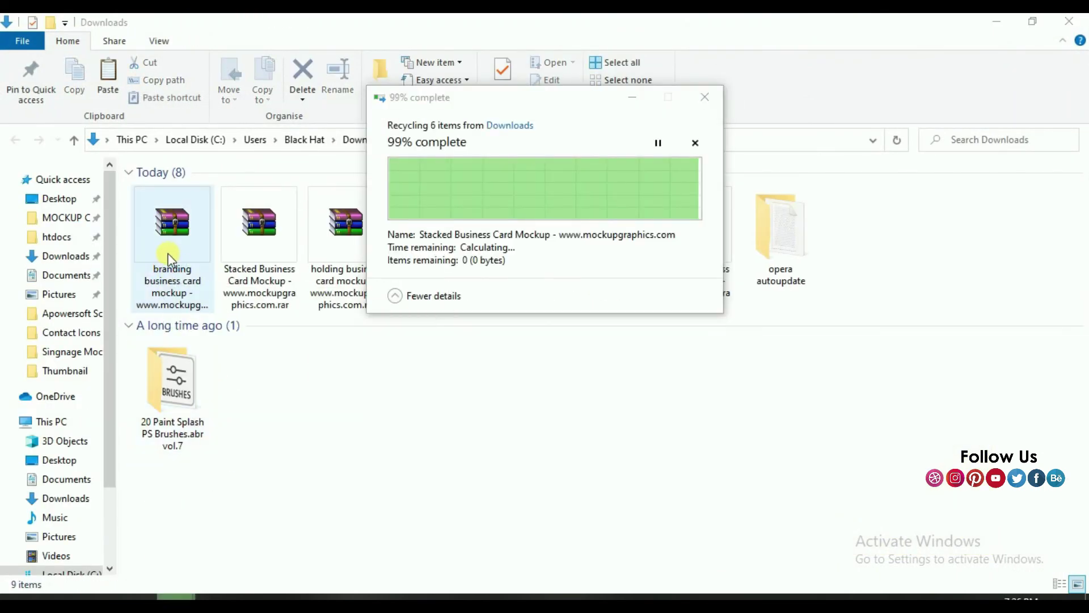
click(177, 235)
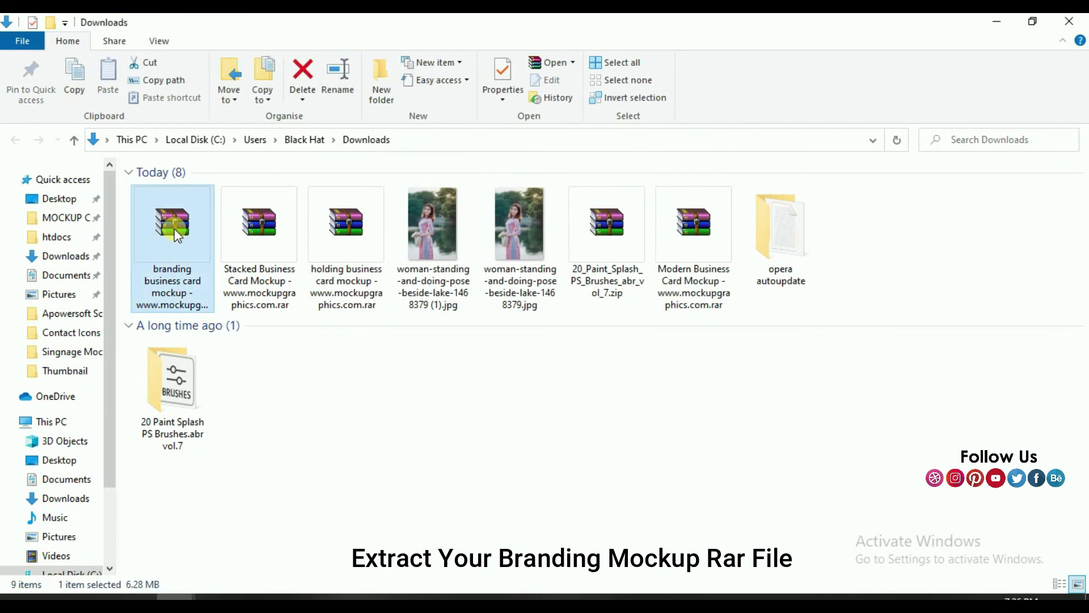
right_click(175, 229)
click(220, 236)
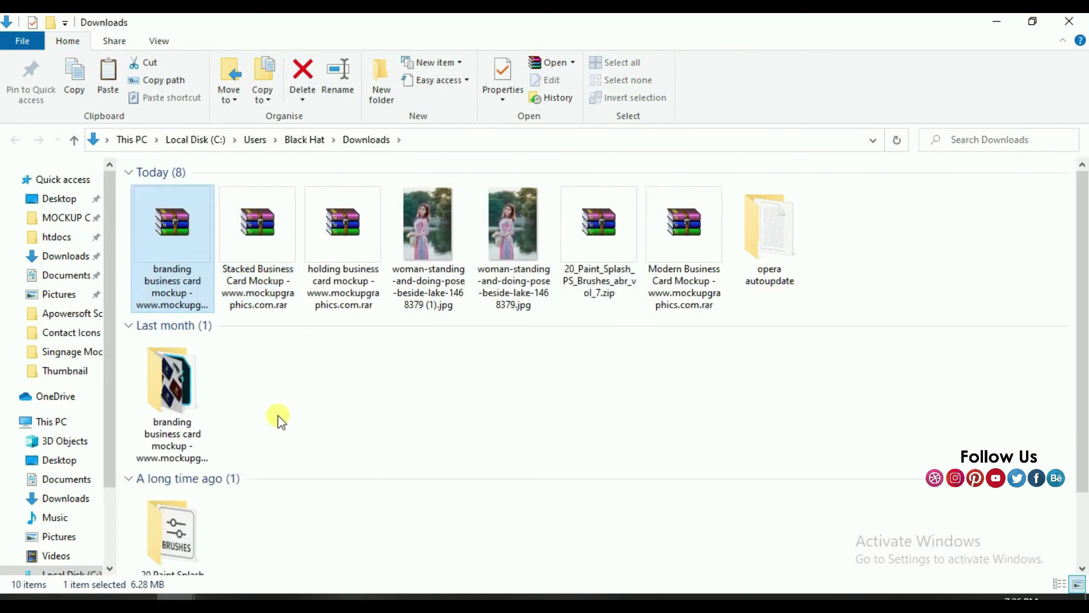
Open the extracted folder and open free psd business card mockup.psd in Photoshop
click(186, 395)
right_click(176, 403)
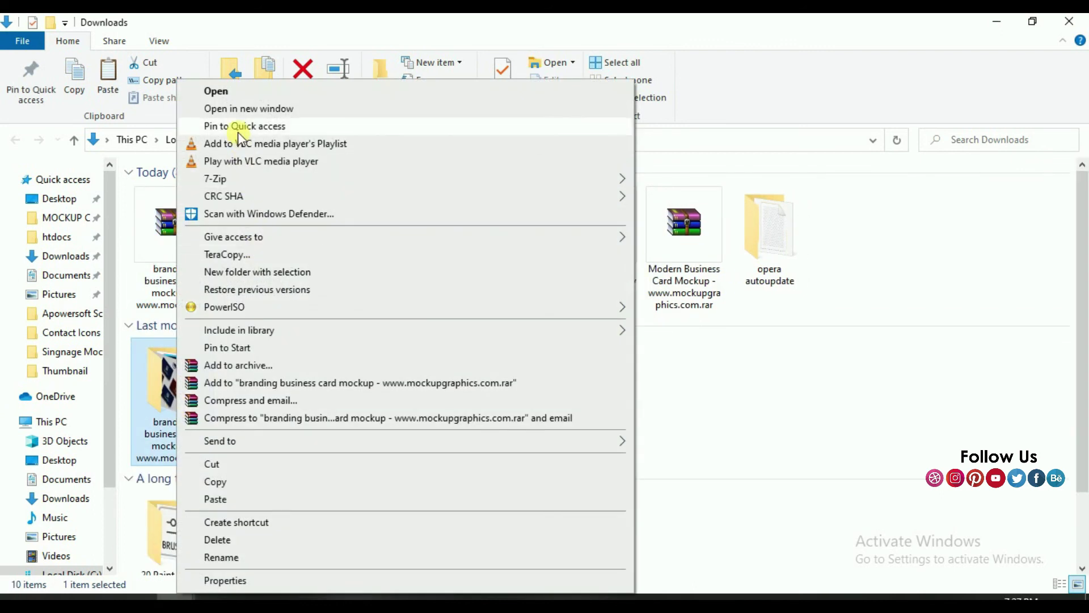
click(221, 90)
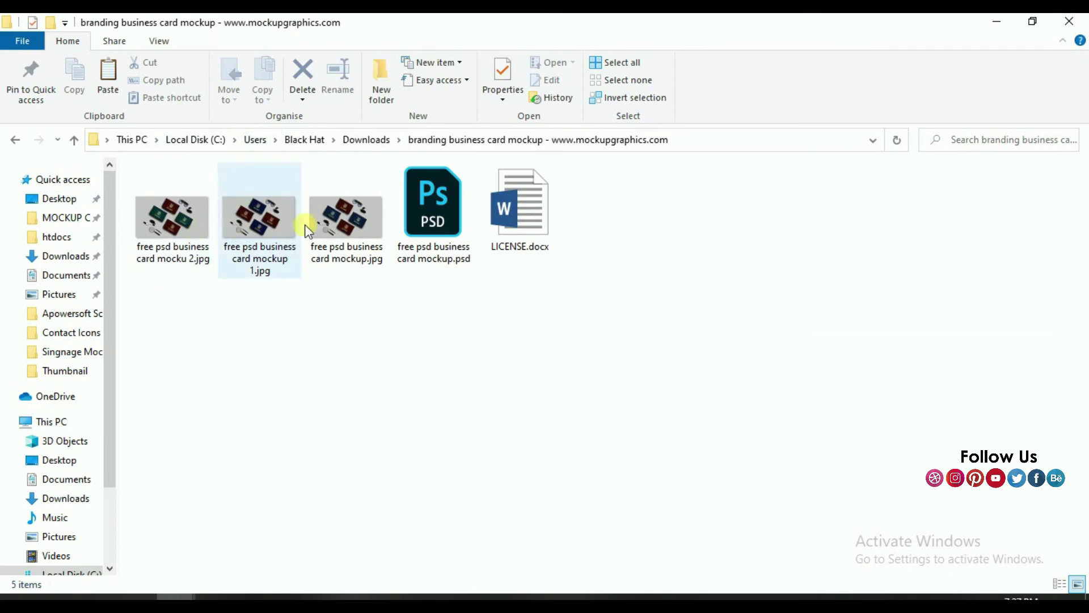
right_click(417, 218)
click(469, 98)
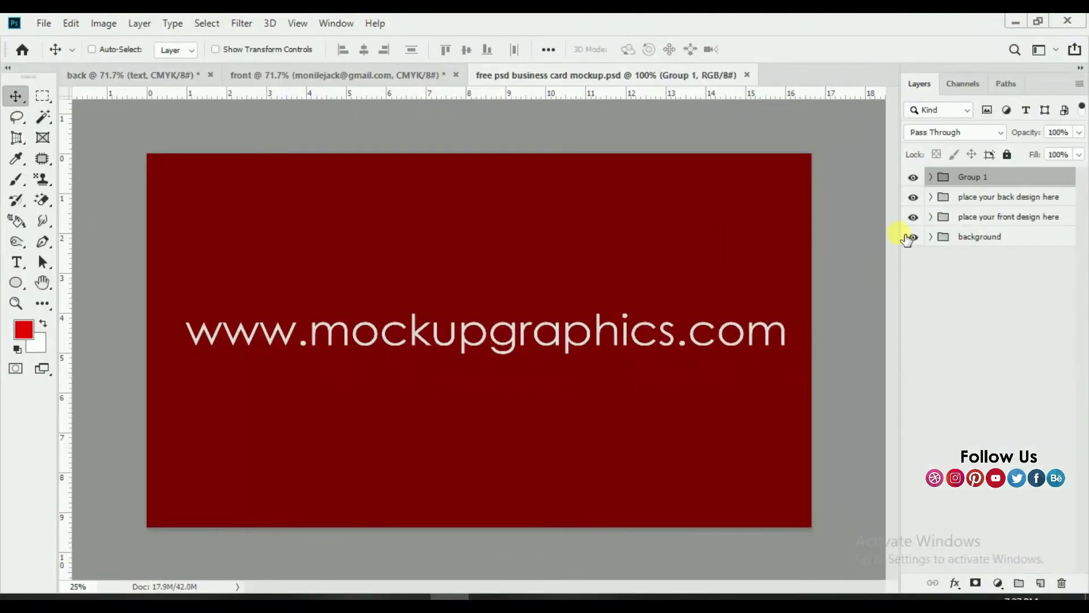
Hide Group 1 and open the front design smart object, Rectangle 11.psb
click(913, 177)
click(941, 197)
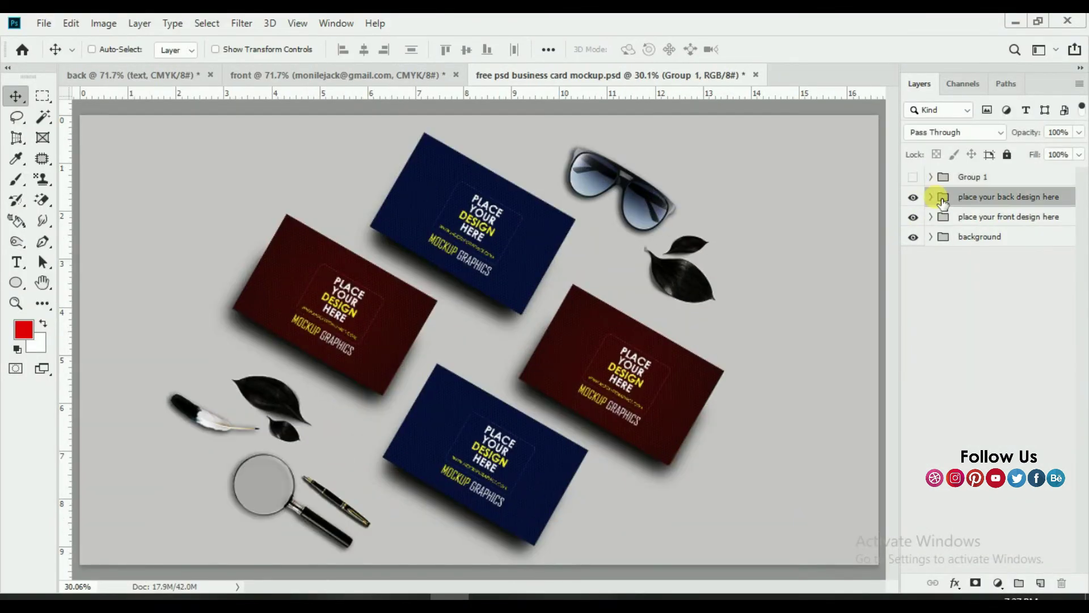
click(932, 218)
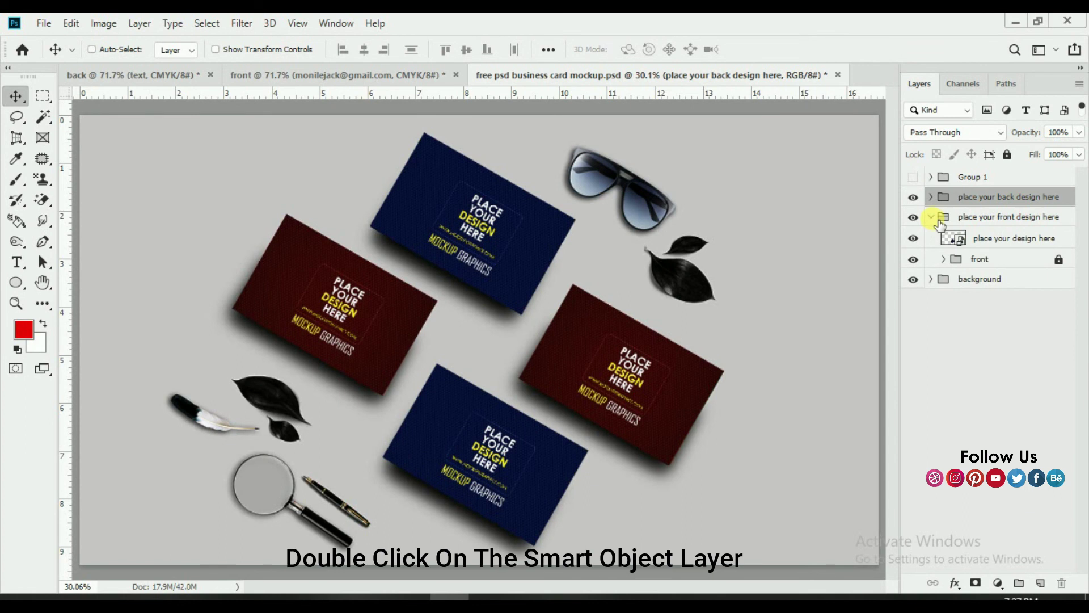
click(932, 218)
double_click(968, 239)
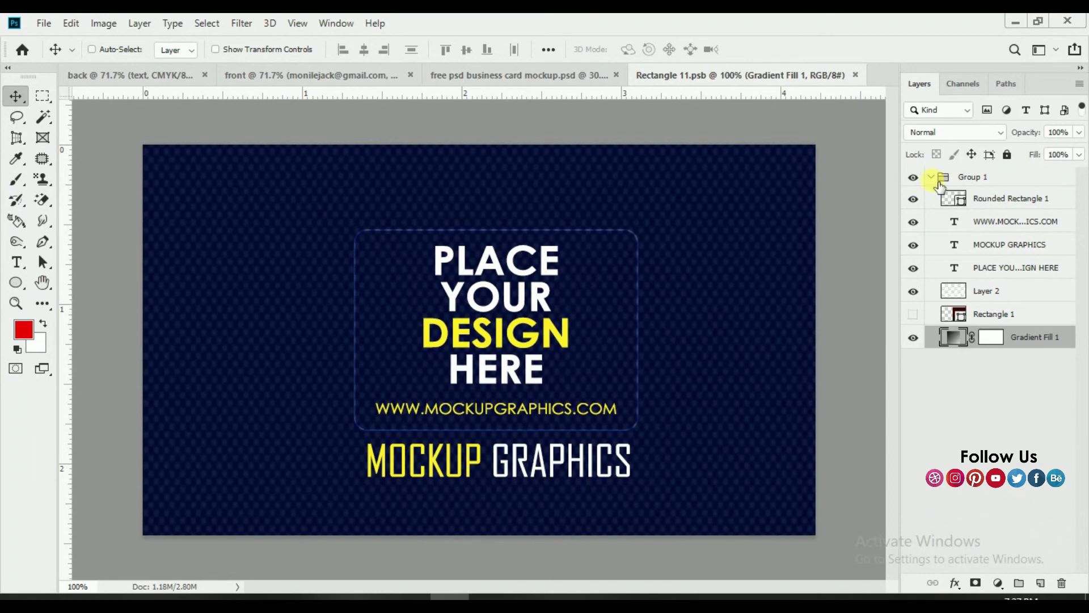
Add a new empty Layer 3 and delete Group 1 together with its contents
click(931, 177)
click(1040, 583)
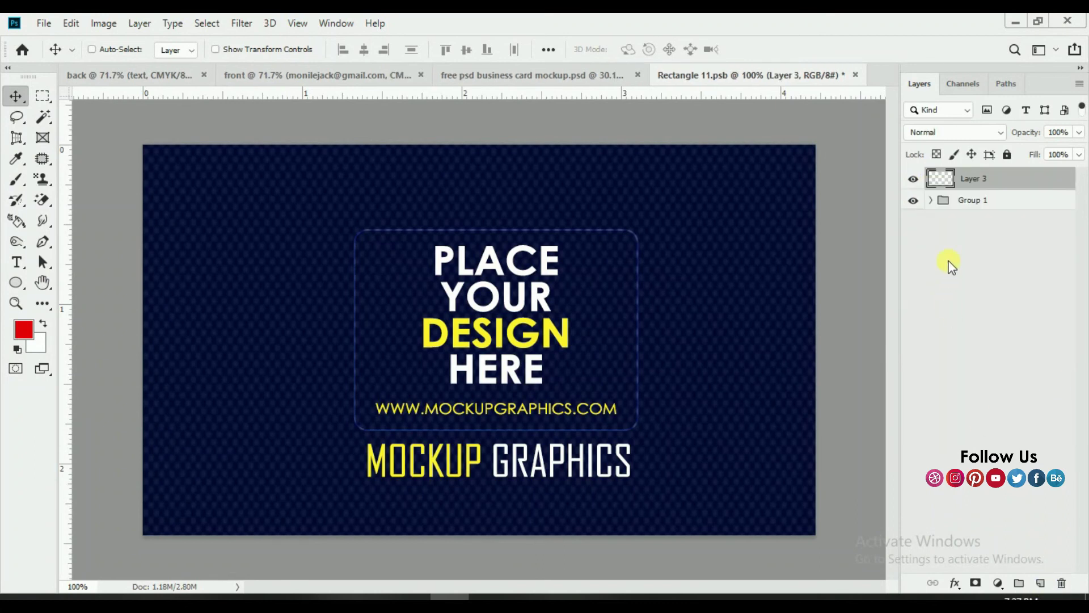
click(958, 202)
click(1062, 585)
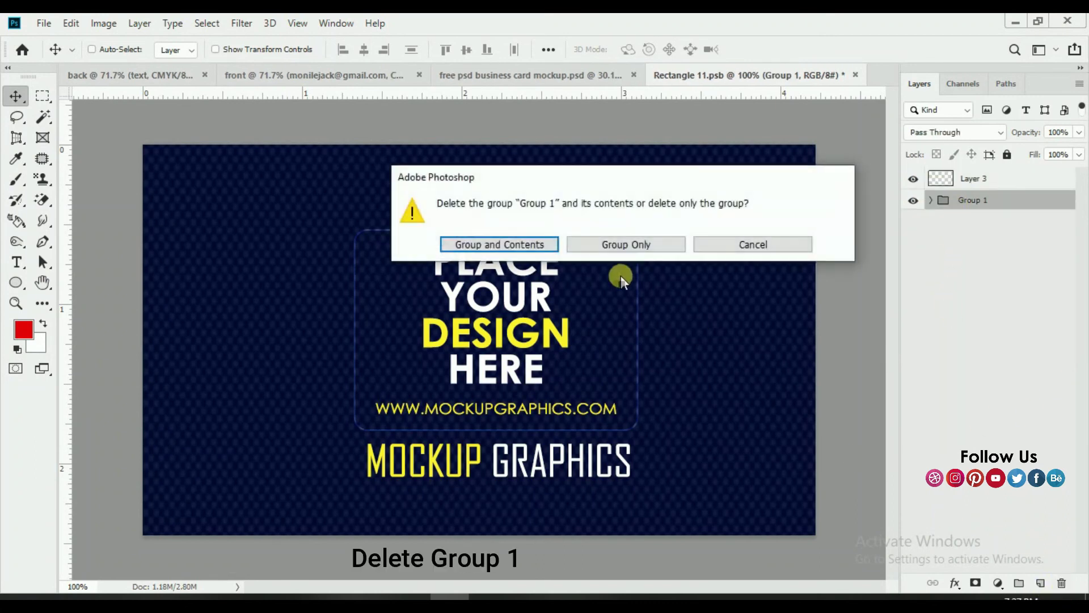
click(482, 244)
Merge the yellow front card design into a new layer and copy it into Rectangle 11.psb
click(274, 77)
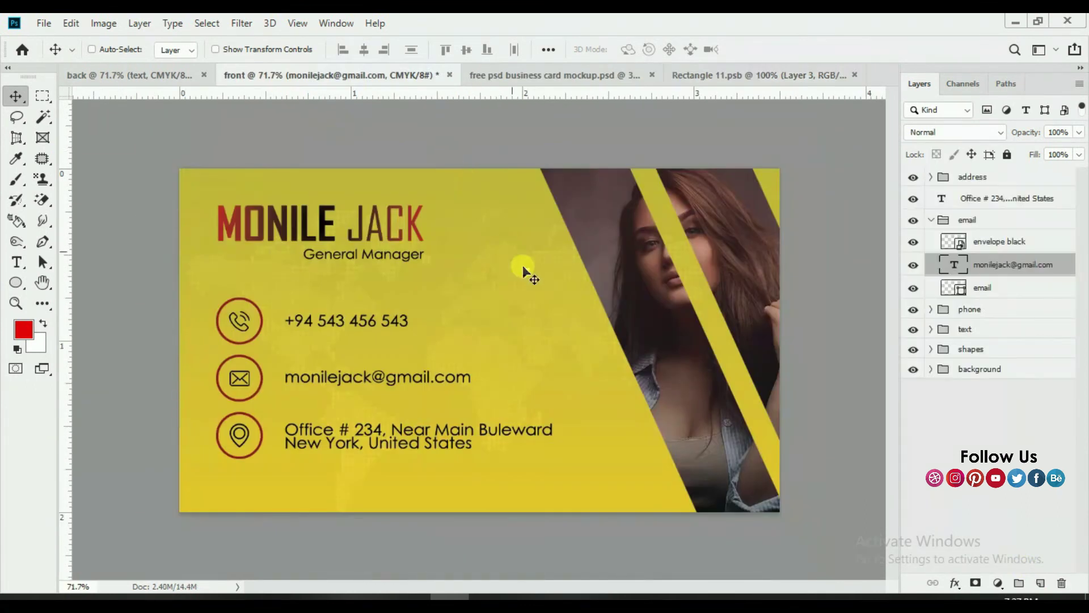
click(933, 221)
click(997, 177)
click(931, 177)
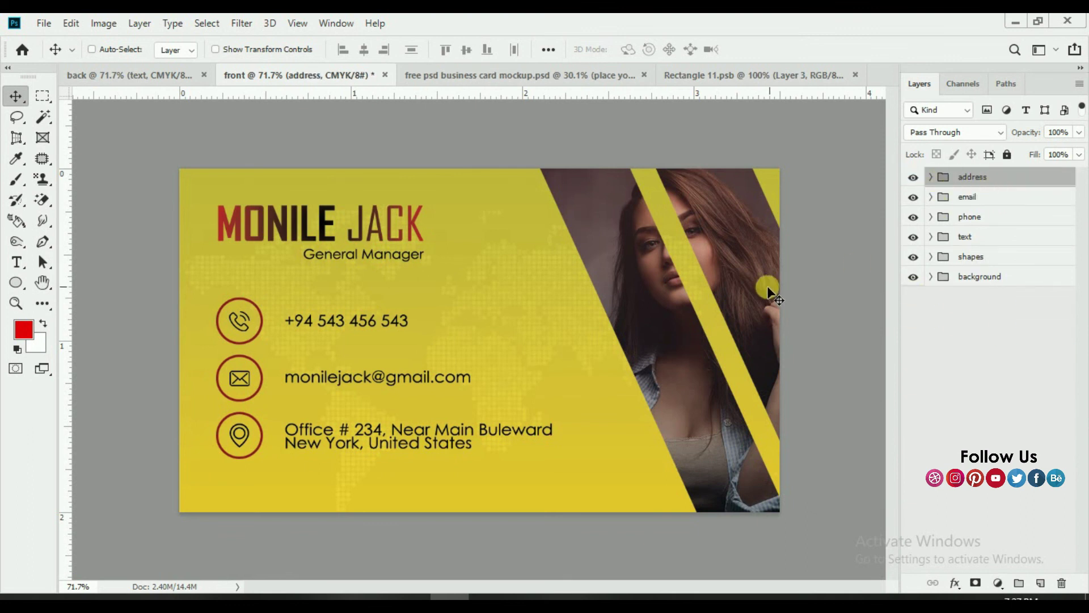
key(ctrl+alt+shift+e)
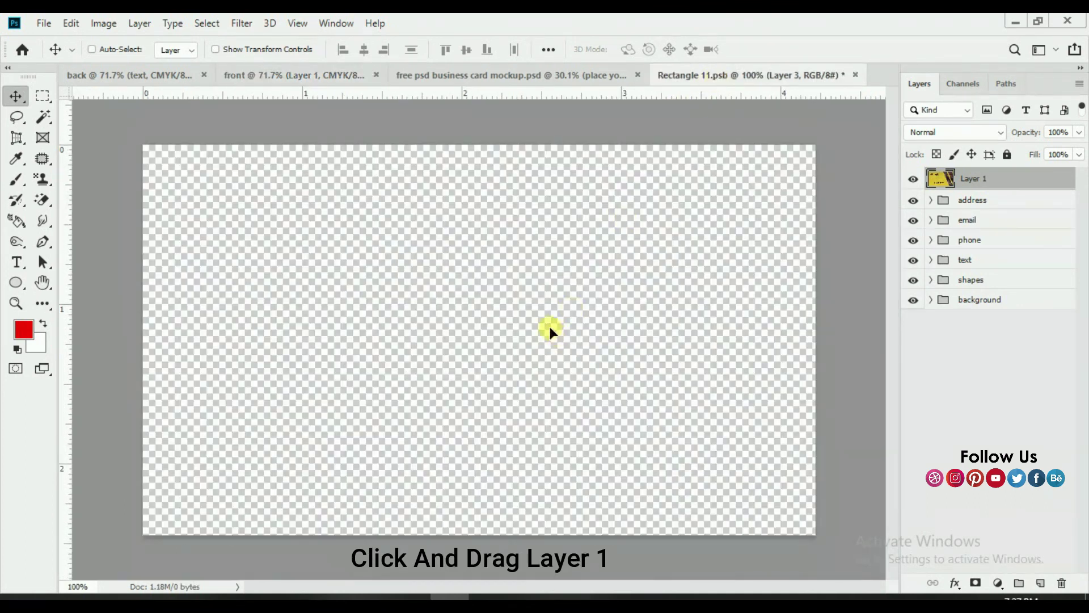
drag(707, 90, 473, 335)
scroll(472, 336, down, 3)
Scale the copied card to about 83.37% to fit the canvas, then save the smart object
key(ctrl+t)
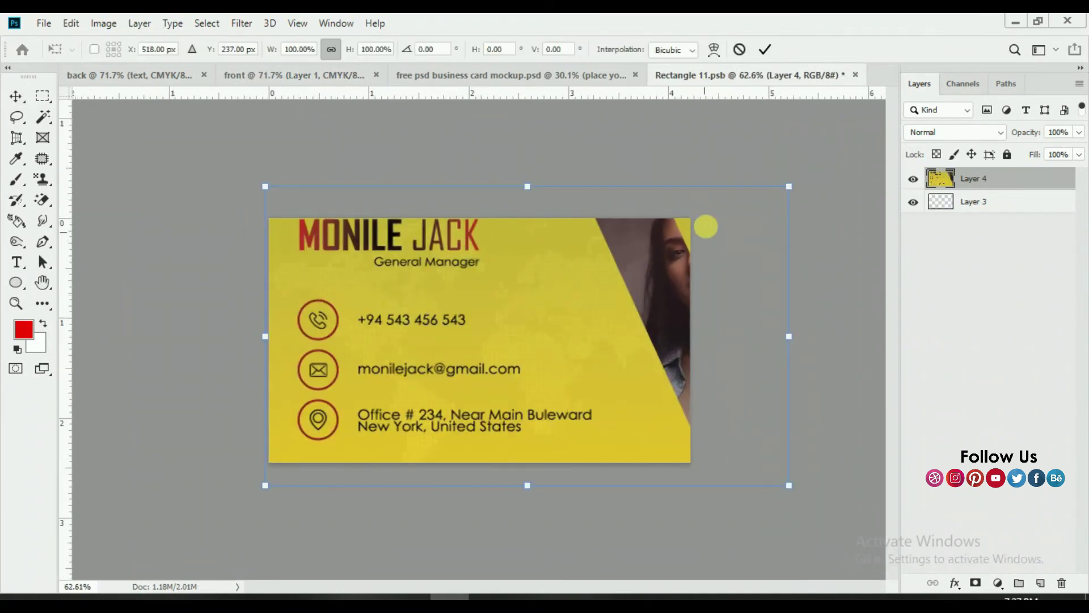
drag(790, 187, 717, 221)
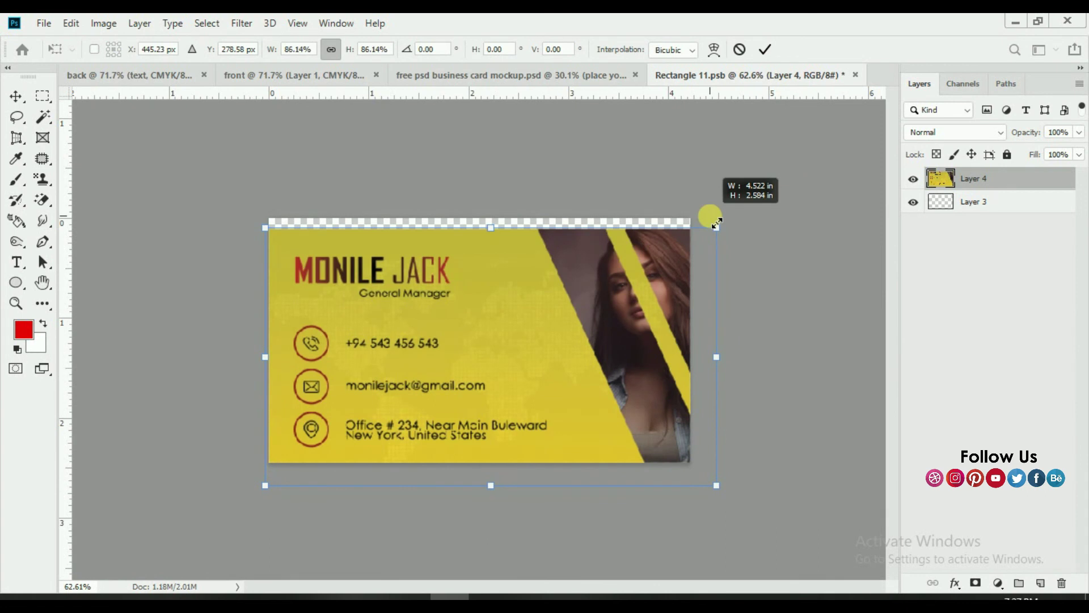
drag(673, 304, 669, 290)
drag(712, 472, 699, 467)
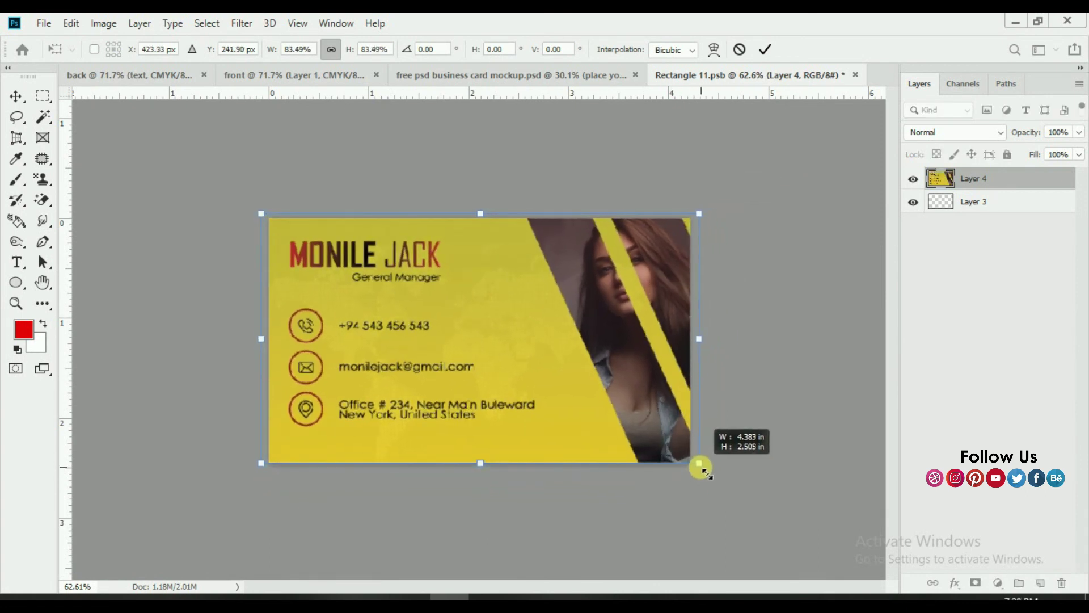
click(764, 49)
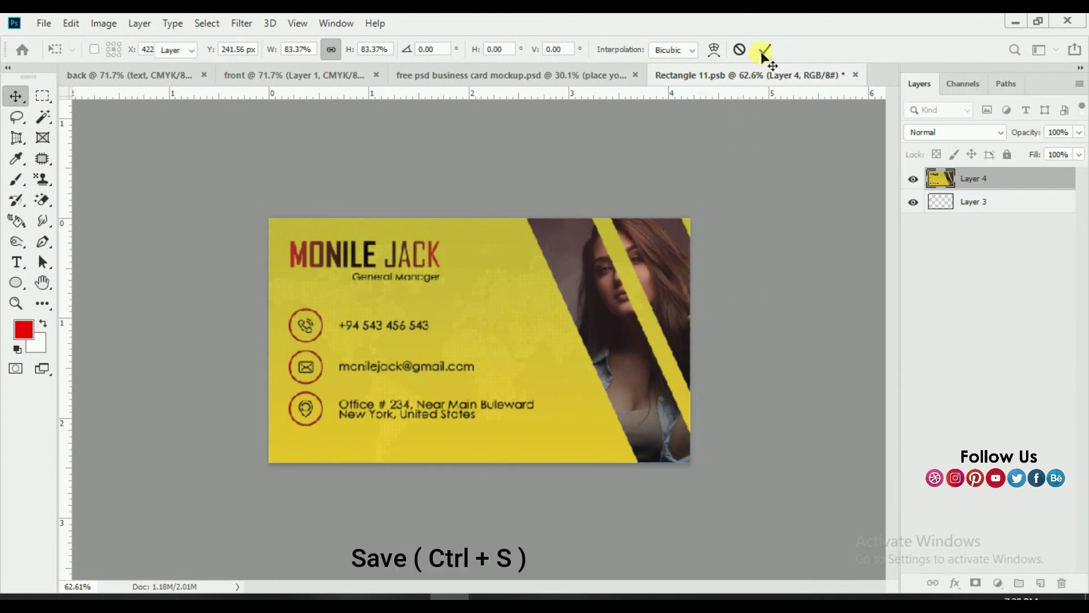
click(44, 23)
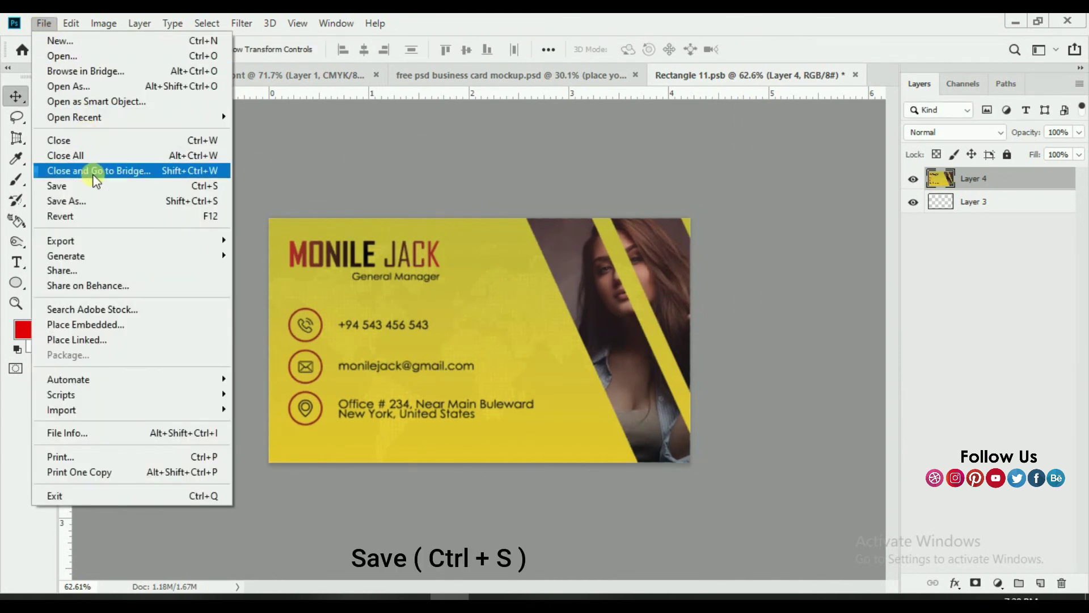
click(105, 194)
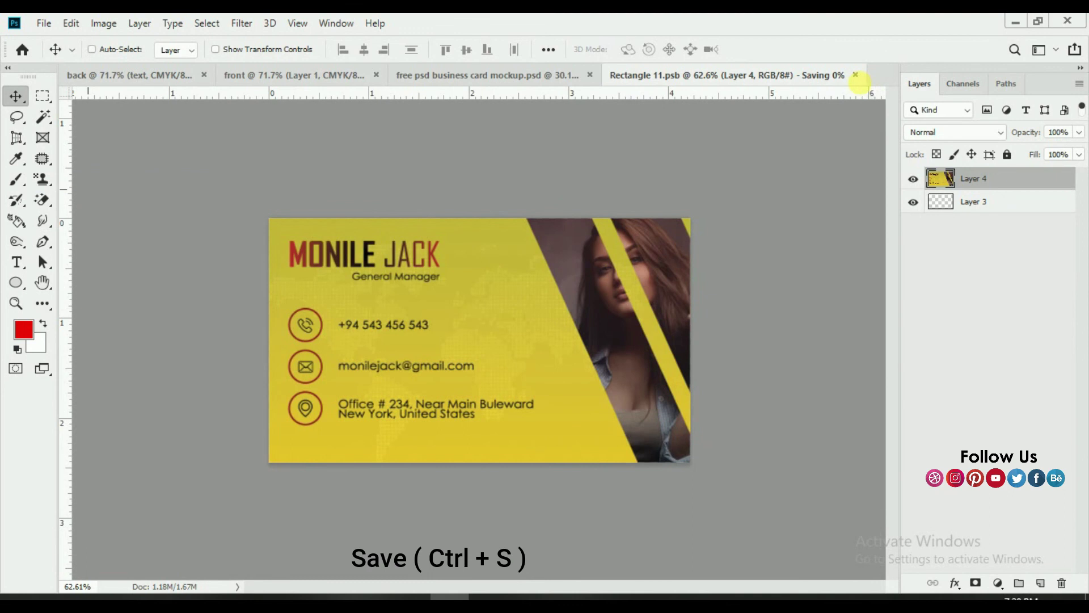
Close the front smart object and open the back design smart object, Rectangle 12.psb
click(855, 75)
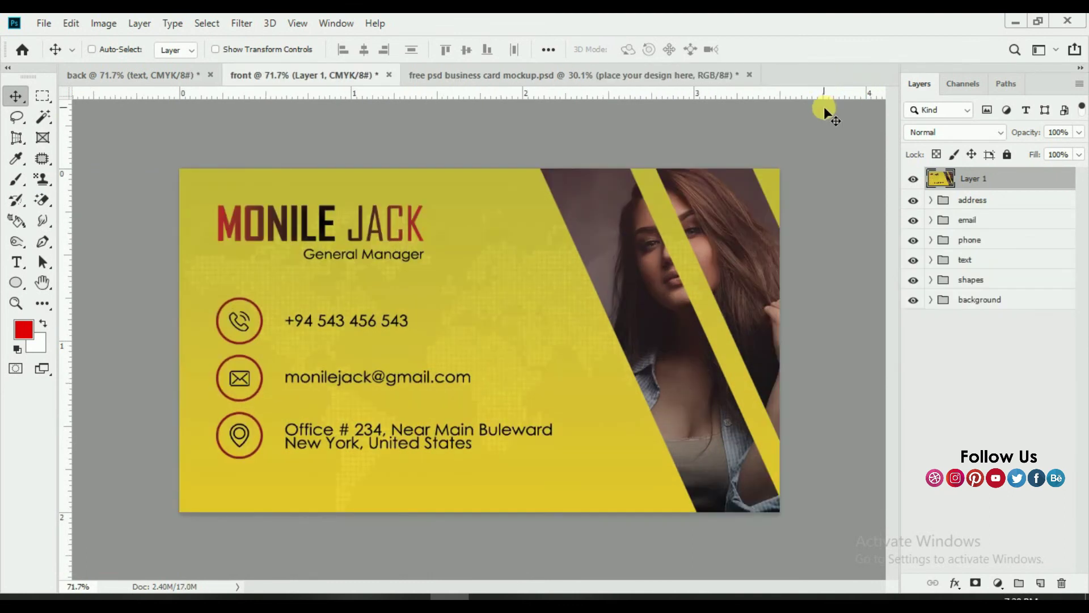
click(669, 75)
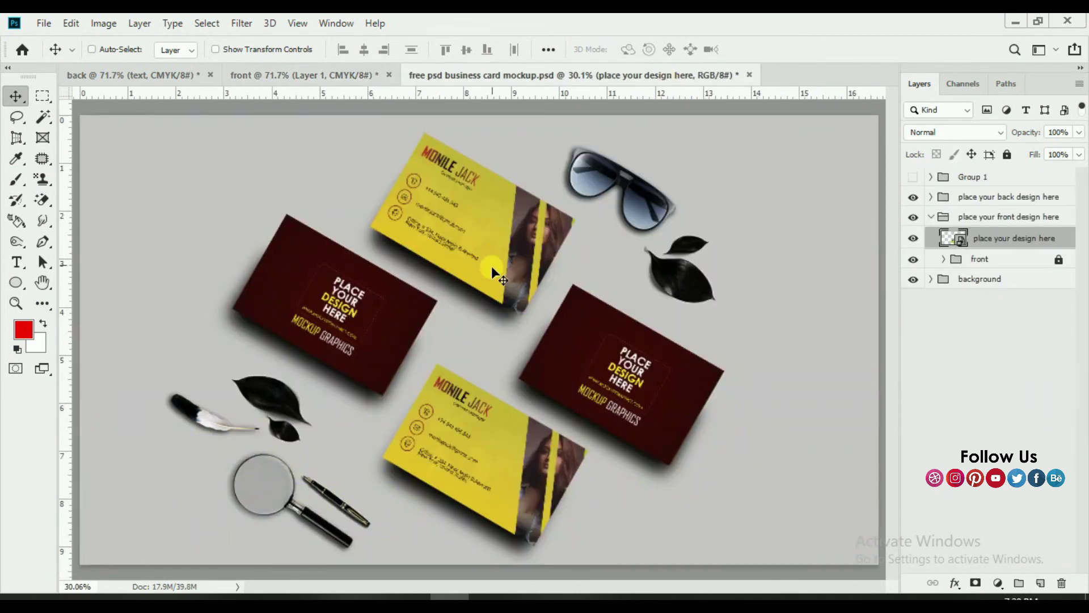
click(933, 218)
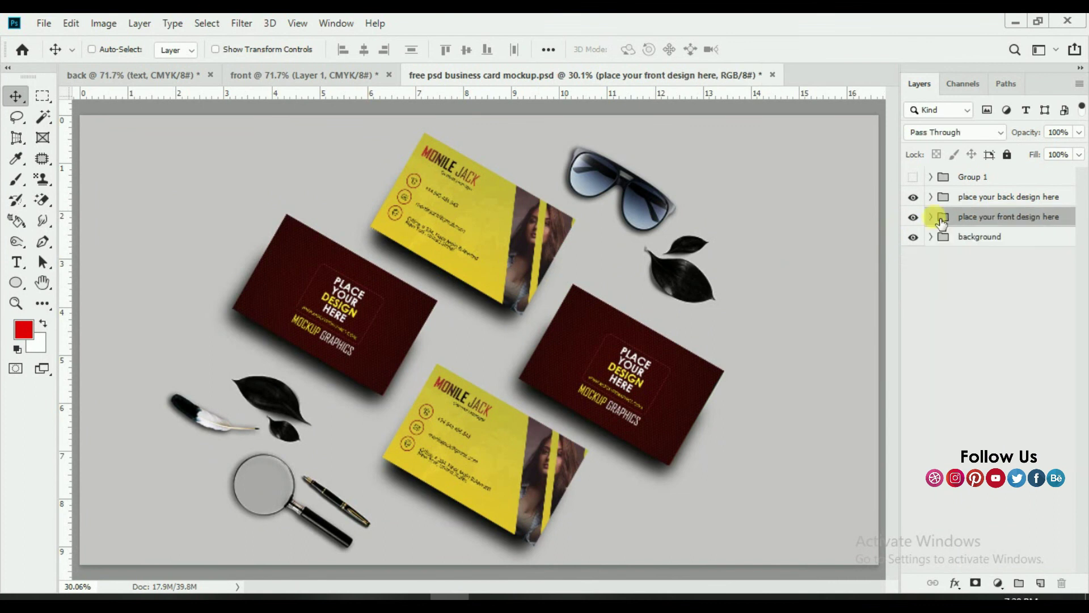
click(931, 198)
click(914, 218)
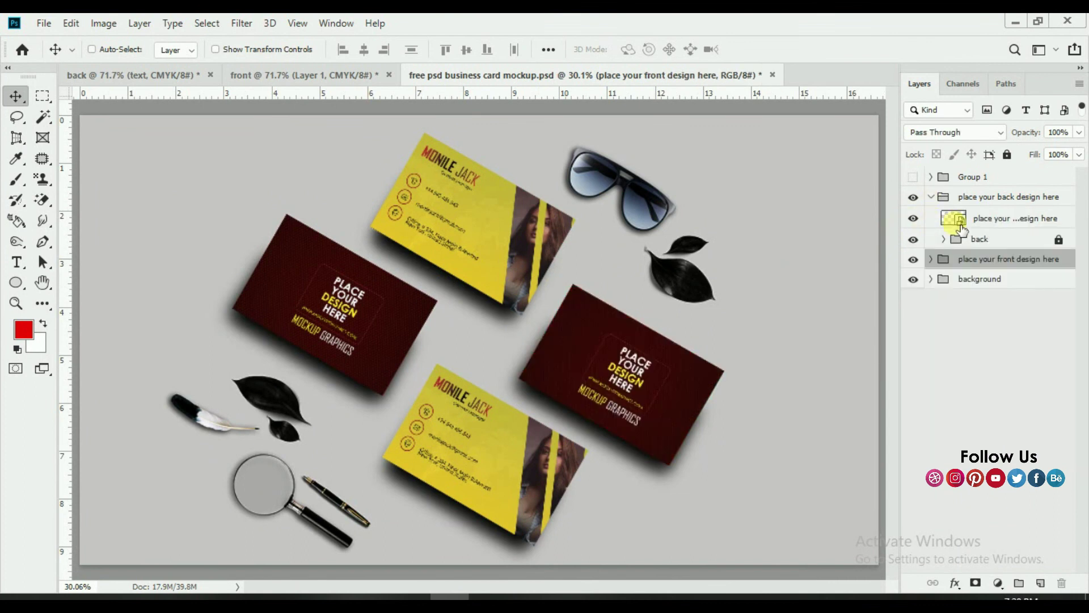
double_click(959, 220)
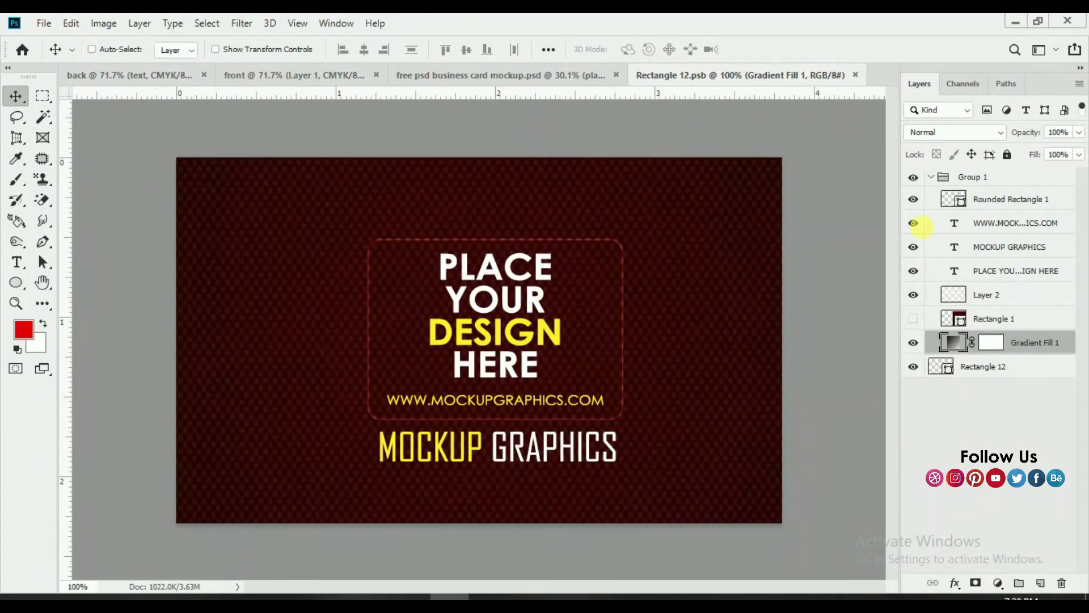
Delete Group 1 and its contents from Rectangle 12.psb
click(933, 178)
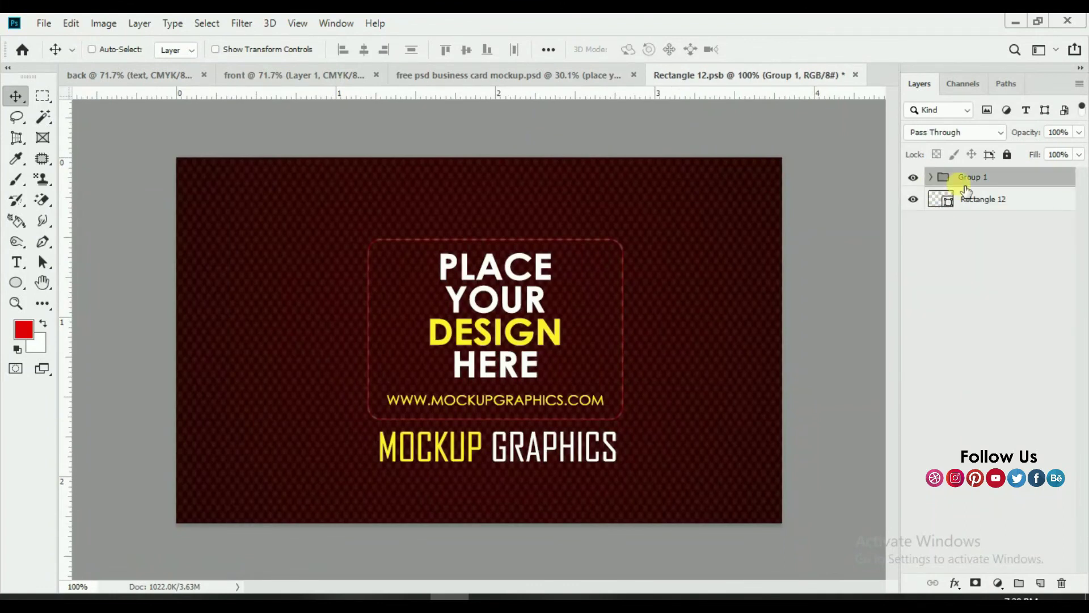
click(1062, 583)
click(515, 240)
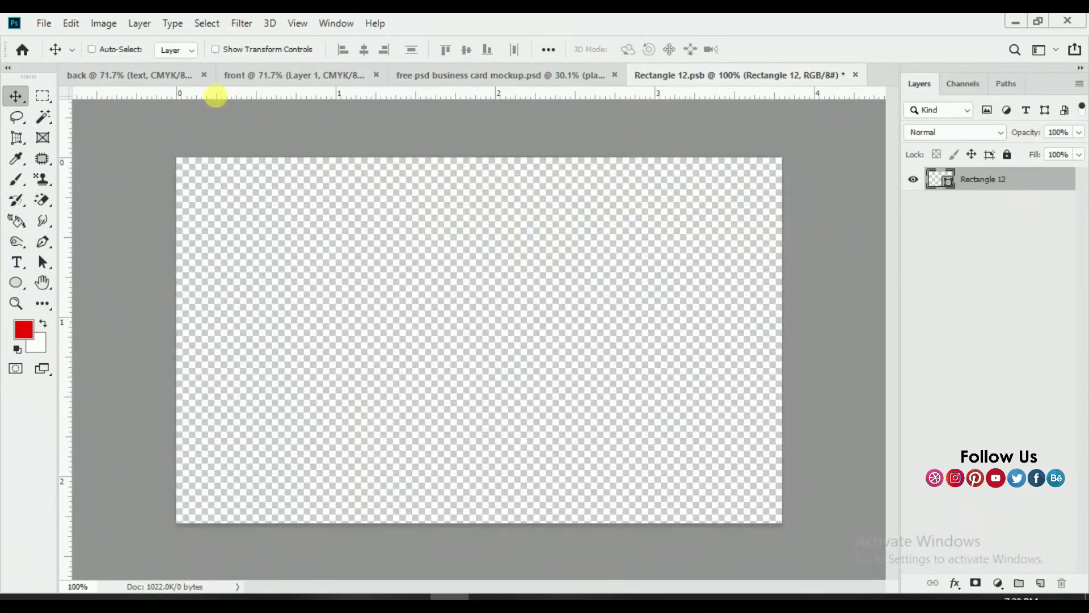
Merge the bolka back design into one layer and copy it into Rectangle 12.psb
click(165, 75)
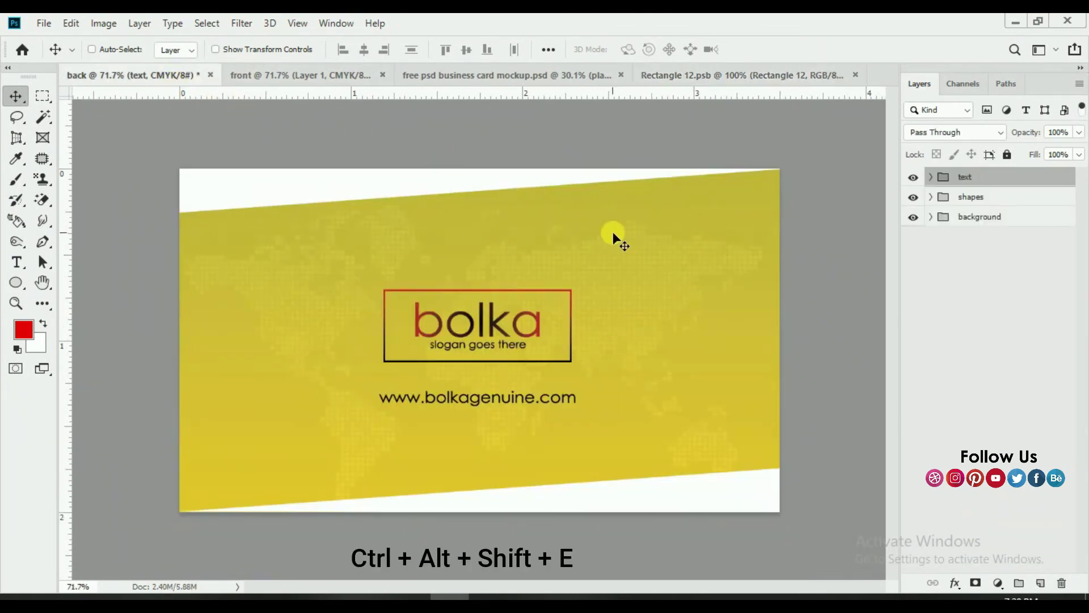
key(ctrl+alt+shift+e)
mouse_move(554, 241)
mouse_down()
mouse_move(689, 86)
mouse_move(526, 316)
mouse_up()
Scale the bolka design to about 77.90% to fill the card, then save and close the smart object
key(ctrl+t)
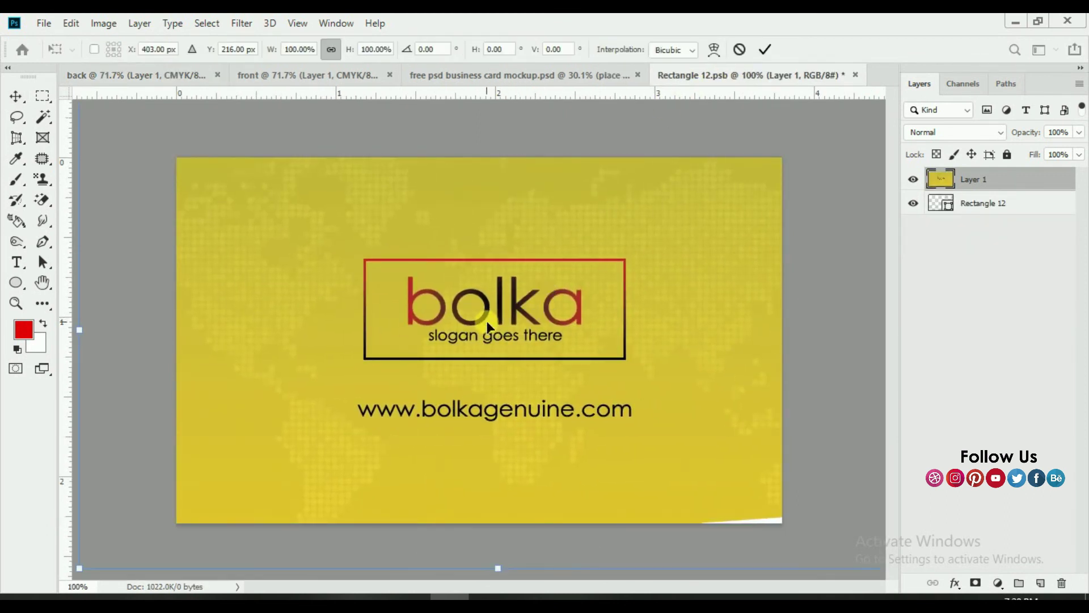
key(ctrl+0)
drag(753, 184, 624, 275)
drag(670, 446, 677, 466)
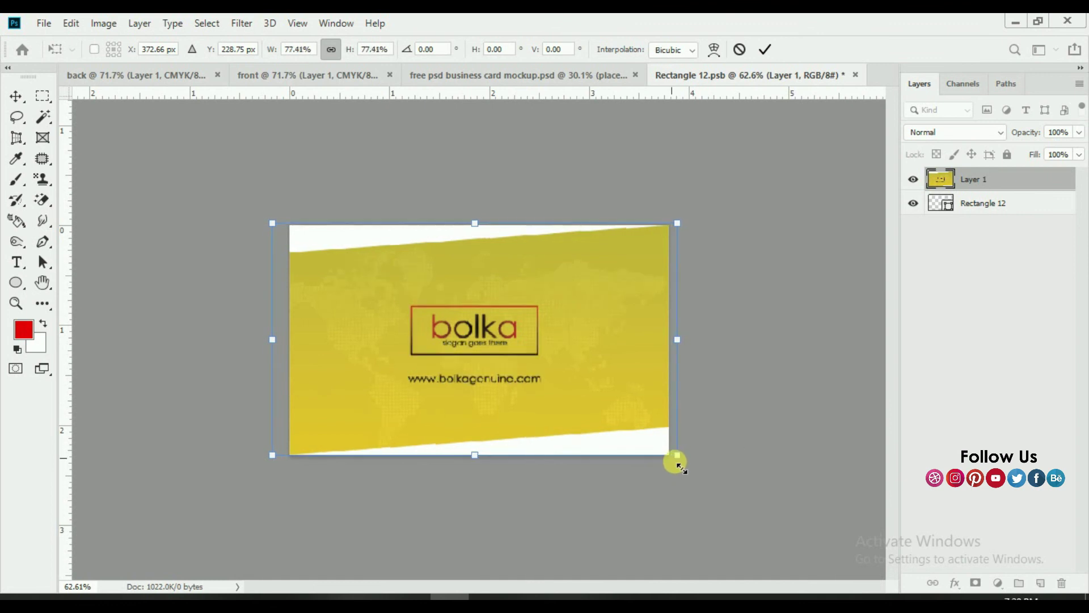
click(767, 49)
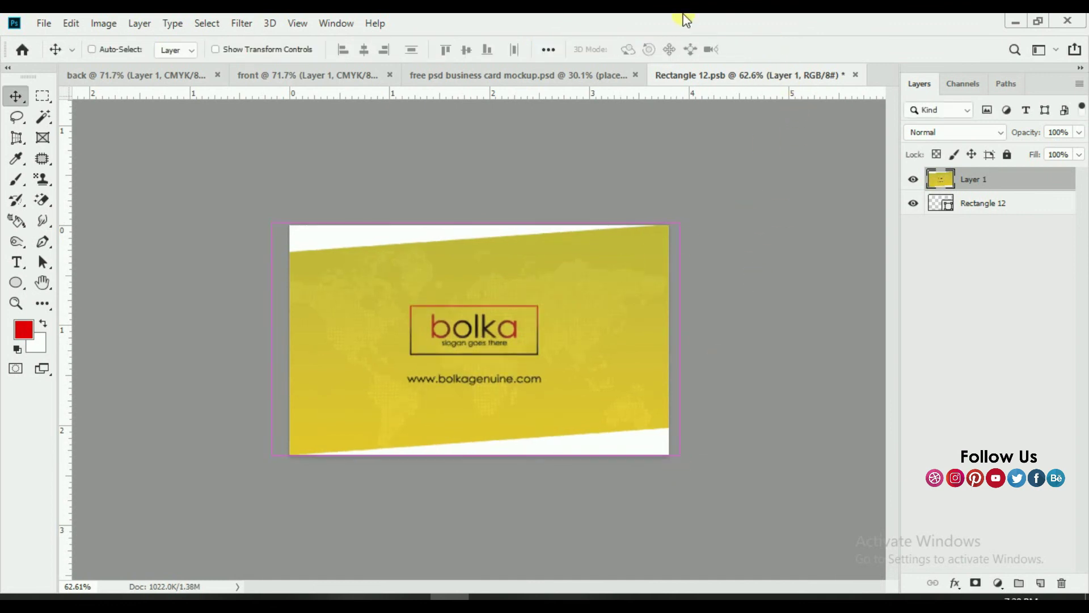
click(43, 23)
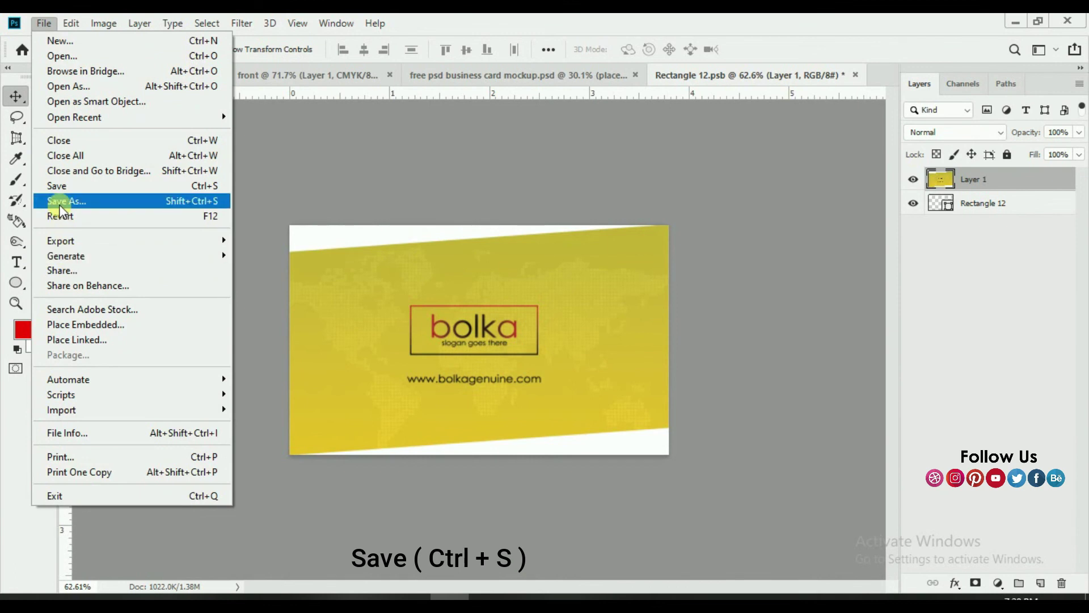
click(57, 185)
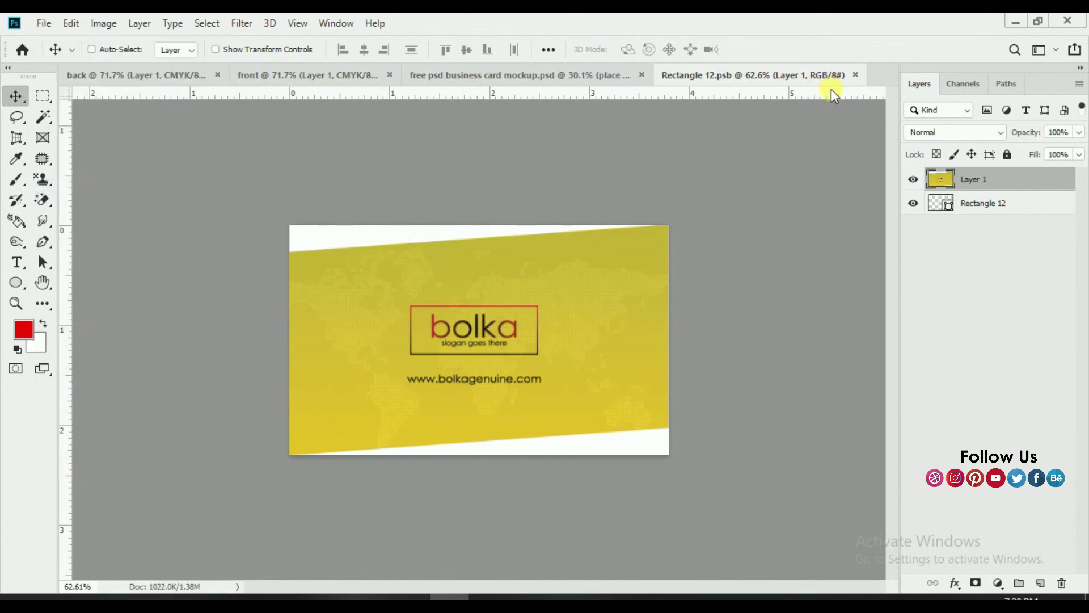
click(856, 75)
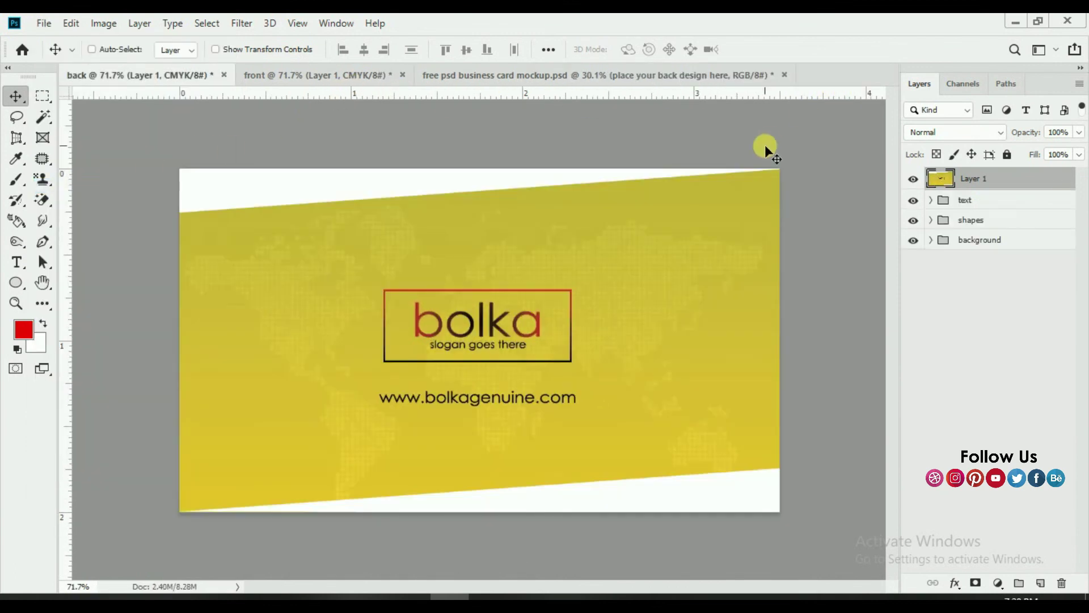
Return to the mockup and zoom around to check both back cards show the yellow bolka design
click(636, 80)
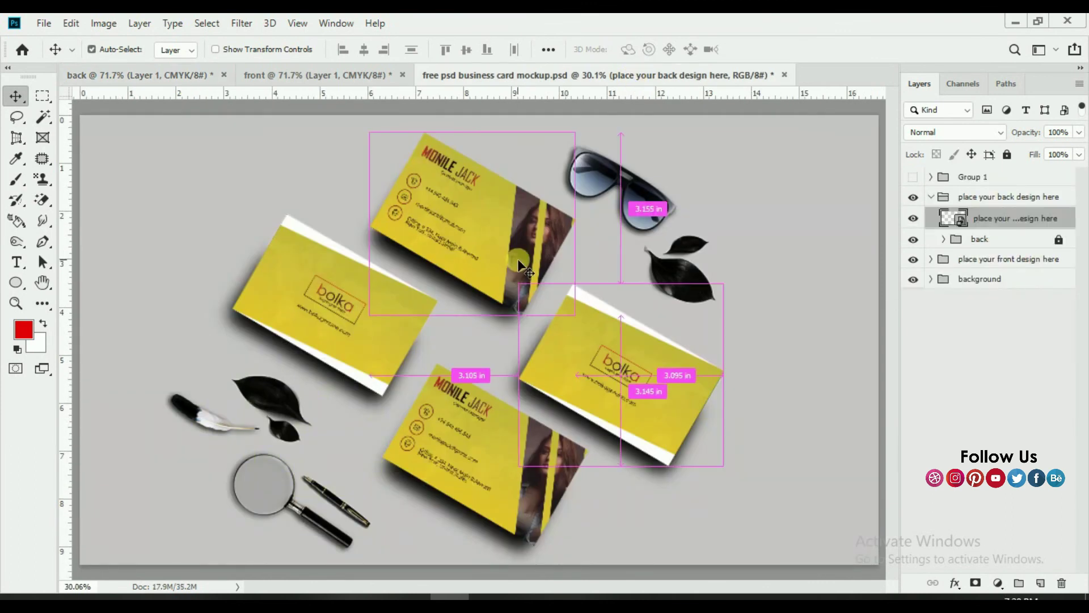
scroll(515, 341, up, 1)
scroll(515, 342, up, 3)
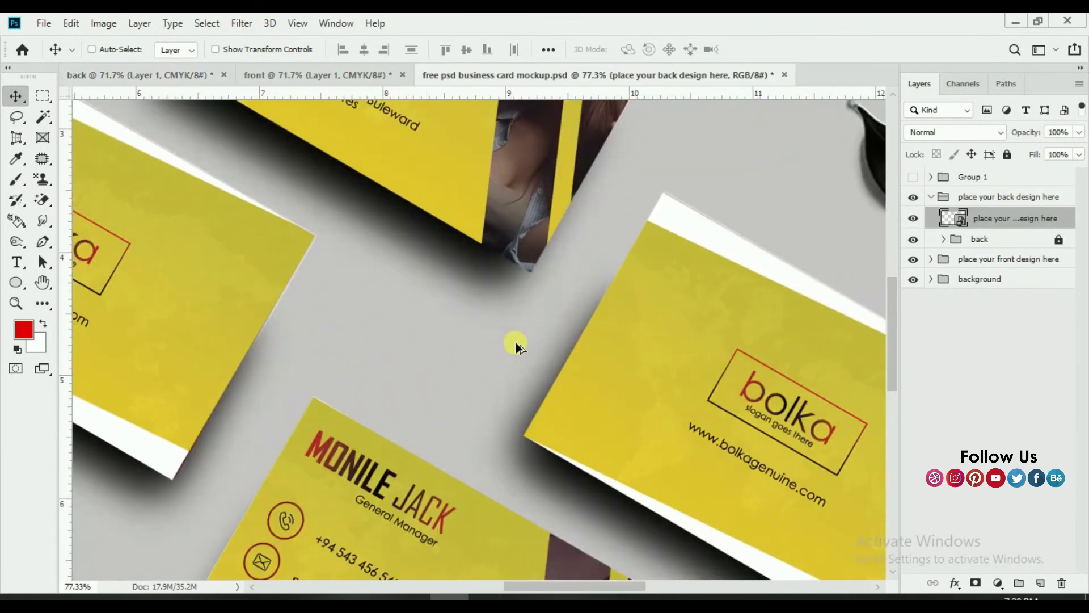
scroll(515, 342, up, 1)
scroll(515, 340, up, 2)
scroll(735, 423, up, 2)
scroll(778, 422, down, 7)
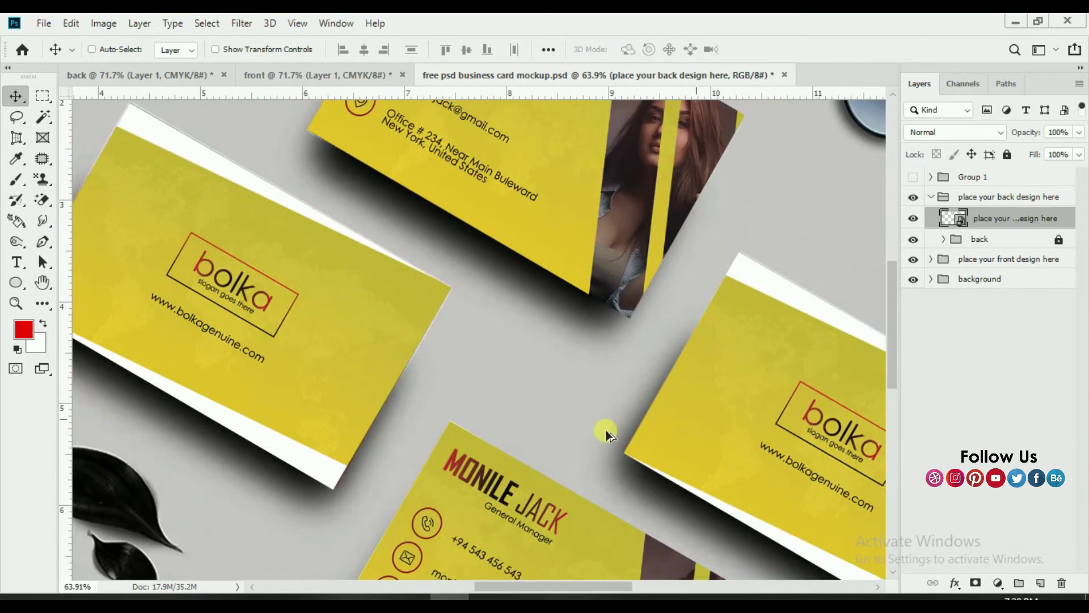
scroll(603, 433, up, 4)
scroll(495, 563, up, 2)
scroll(455, 303, down, 2)
scroll(457, 303, down, 2)
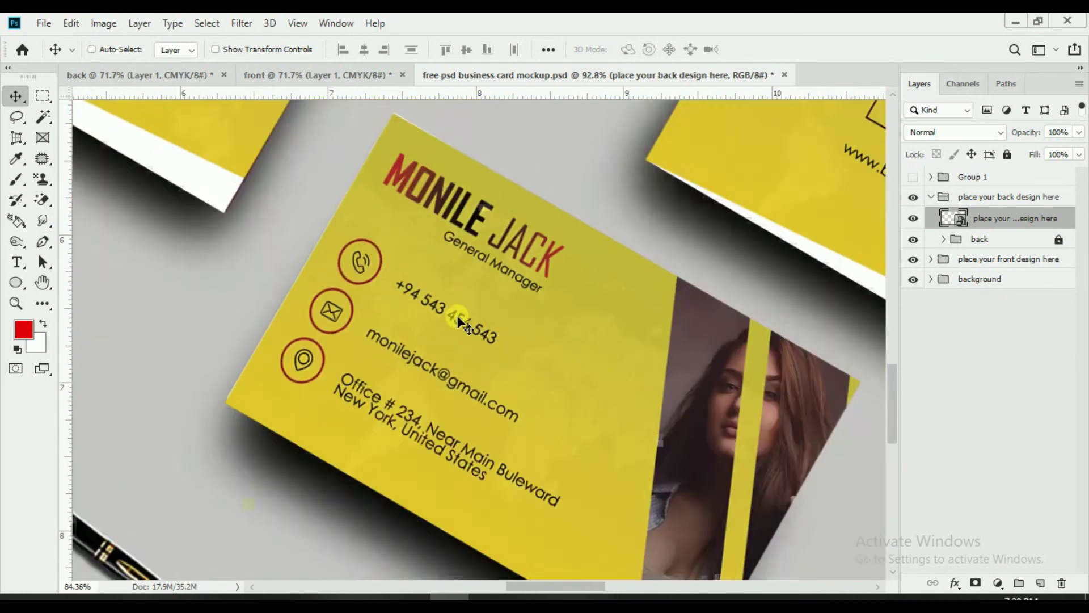
scroll(457, 317, down, 2)
scroll(458, 320, down, 2)
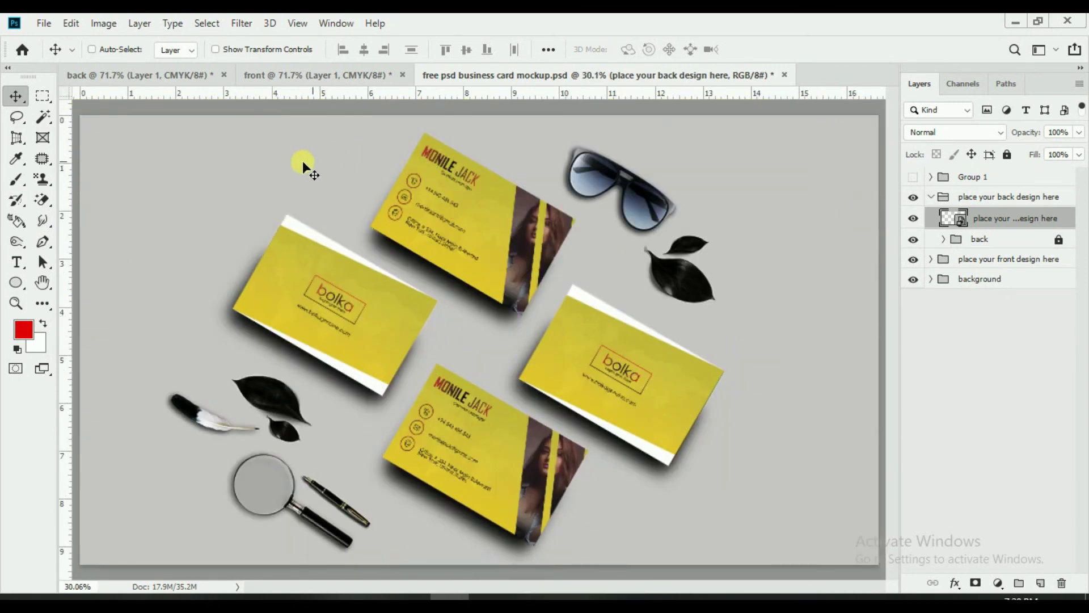
click(932, 198)
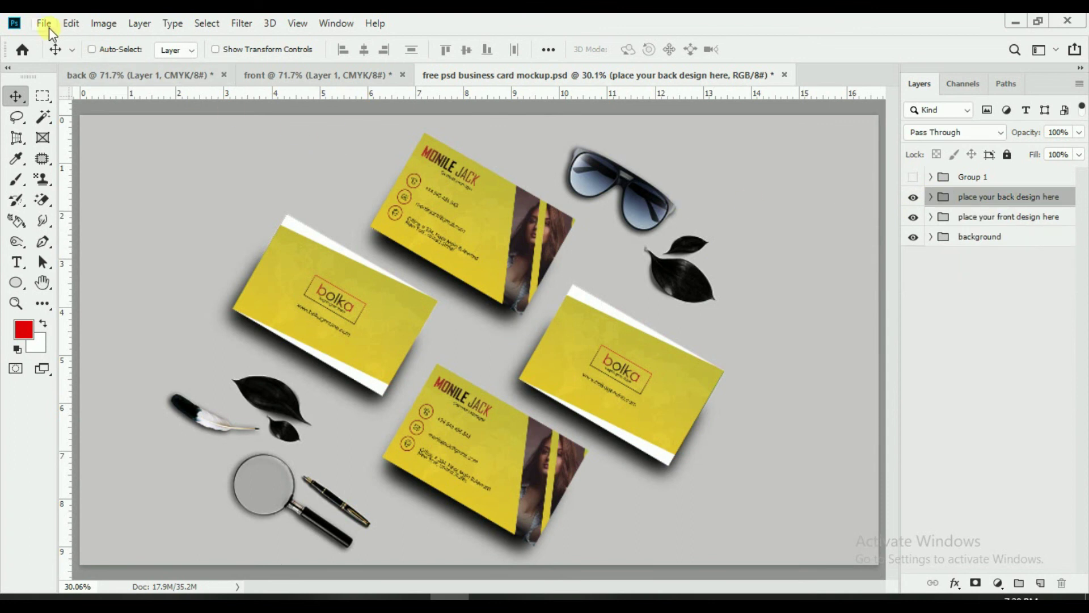
click(45, 24)
Save the mockup as a renamed JPEG on the Desktop at Maximum quality 12
click(64, 201)
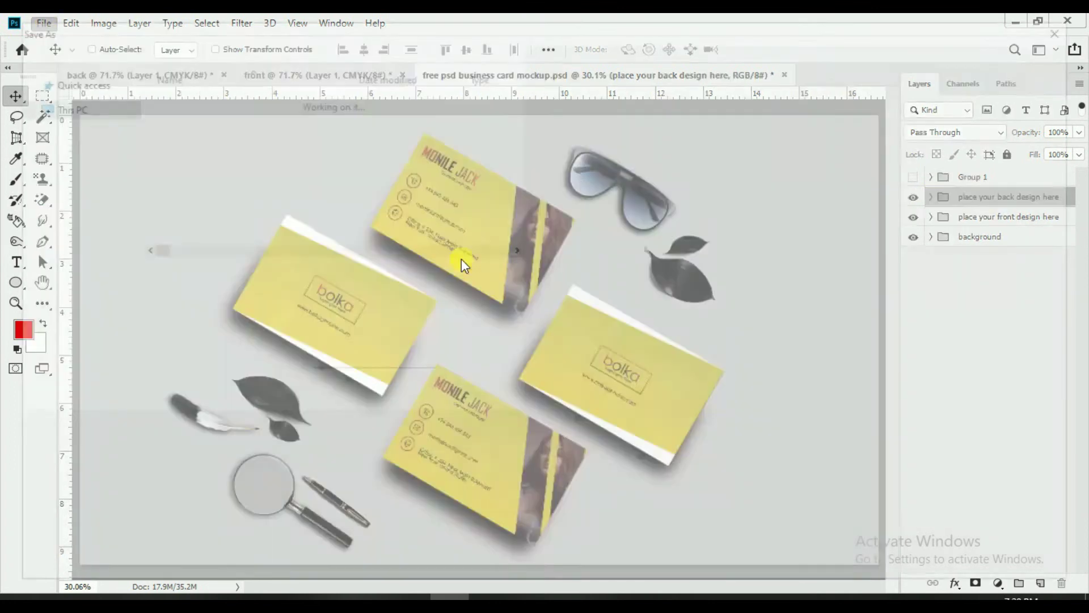
click(445, 441)
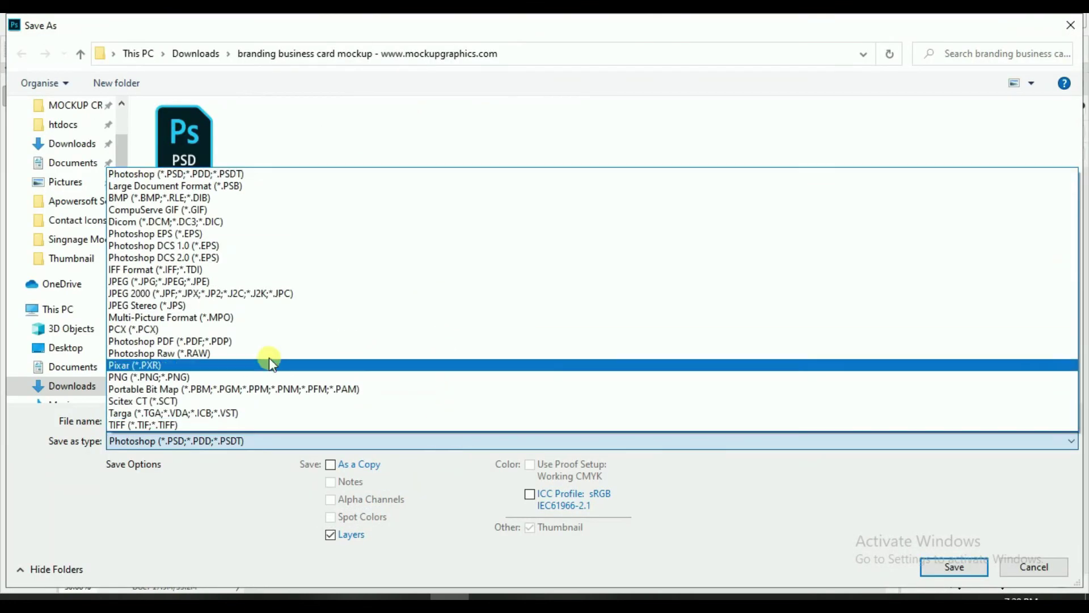
click(236, 289)
scroll(115, 164, up, 2)
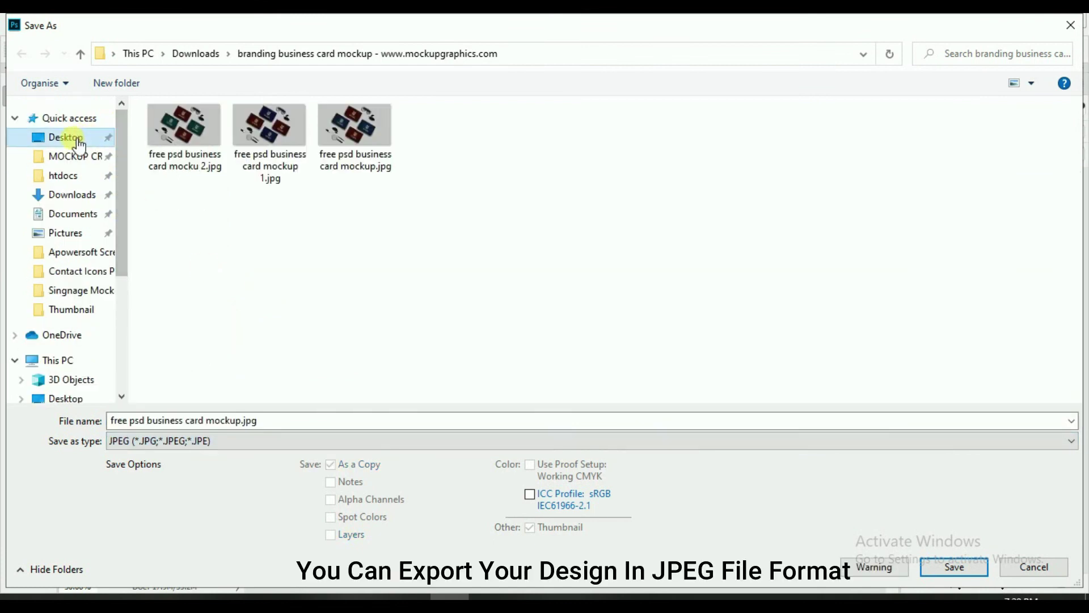
click(67, 137)
click(348, 428)
key(ctrl+a)
key(BackSpace)
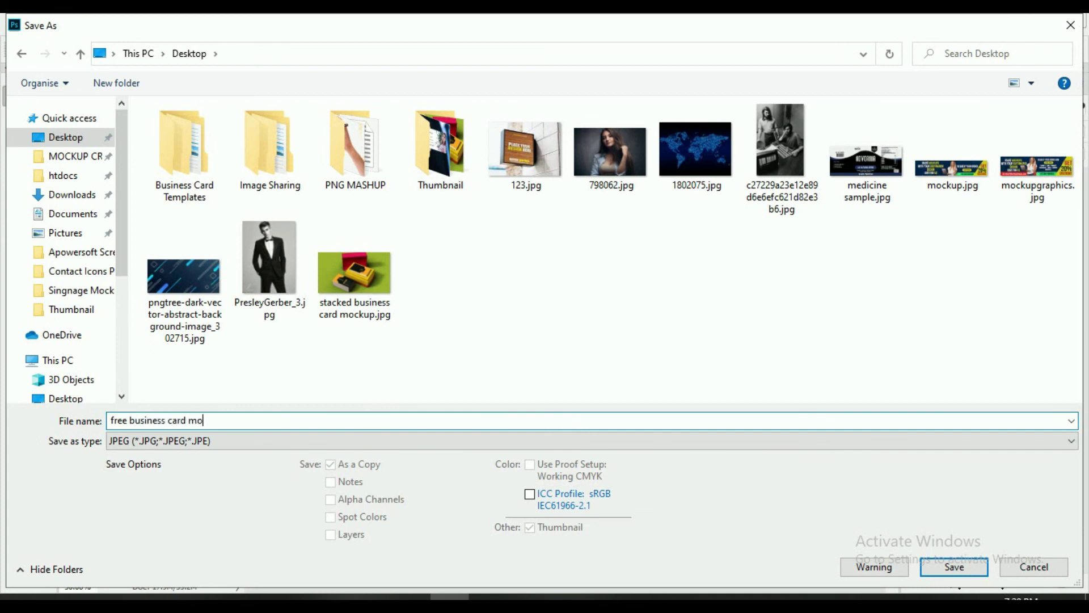
key(Return)
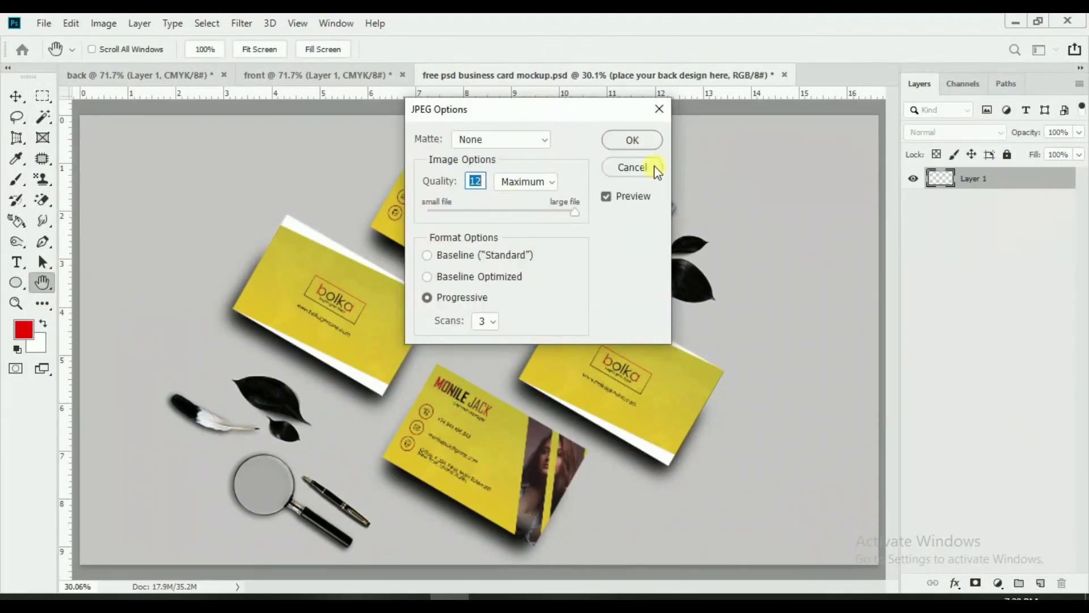
click(630, 142)
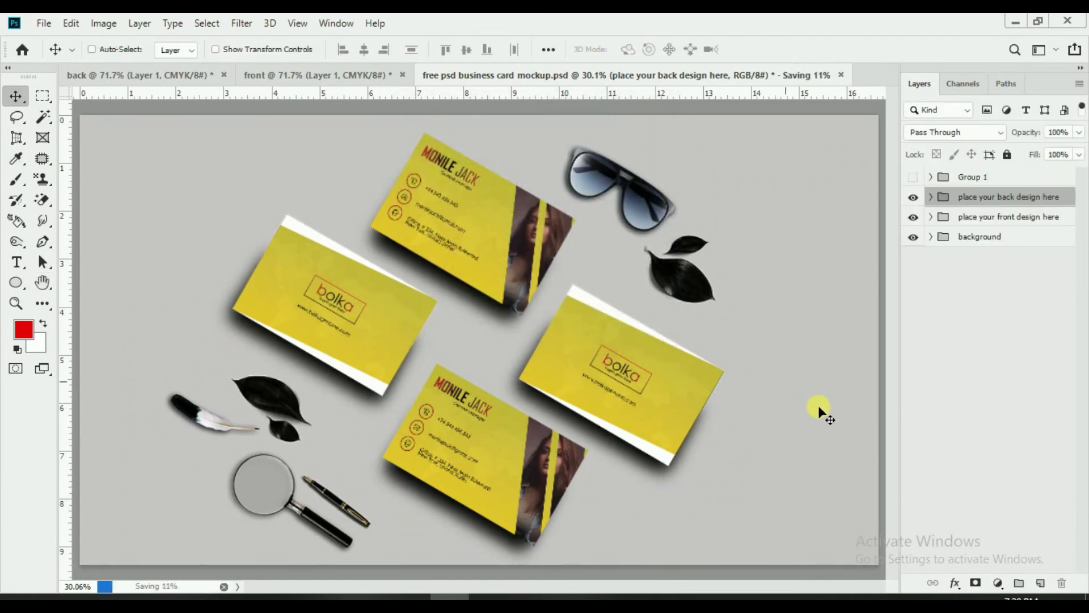